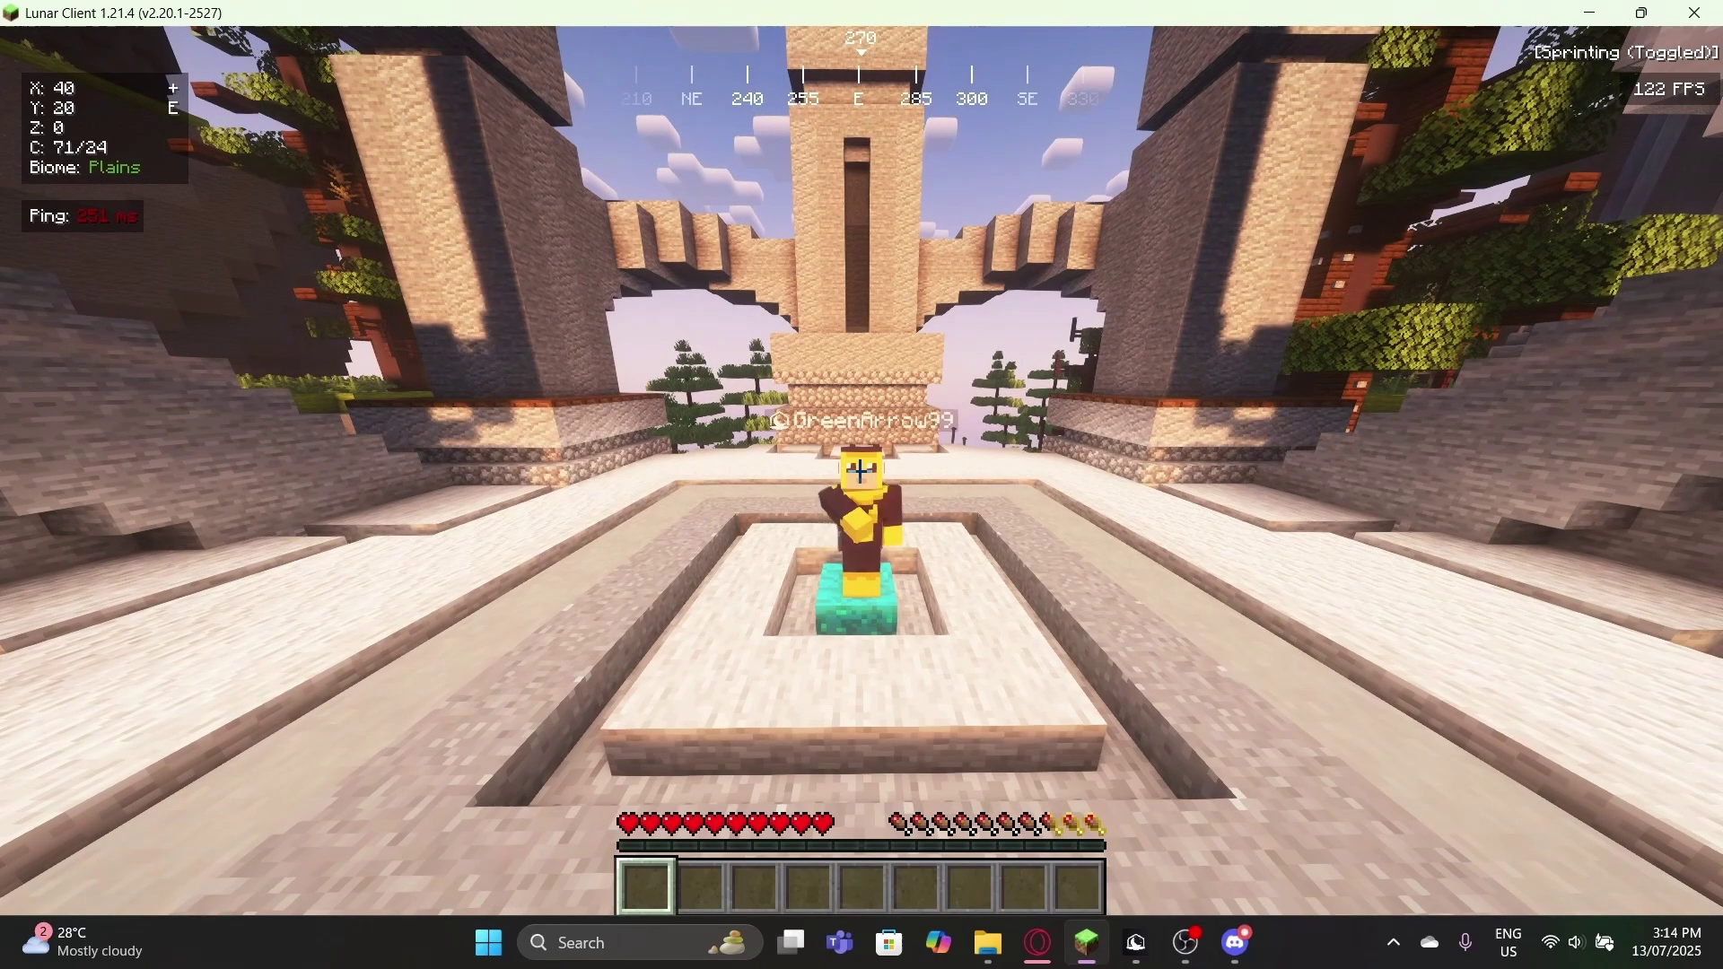
Step: Leave the Lunar Client game and bring up the VotingPlugin 6.18.7 SpigotMC page in Opera
{"action": "key", "text": "slash"}
{"action": "key", "text": "alt+Tab"}
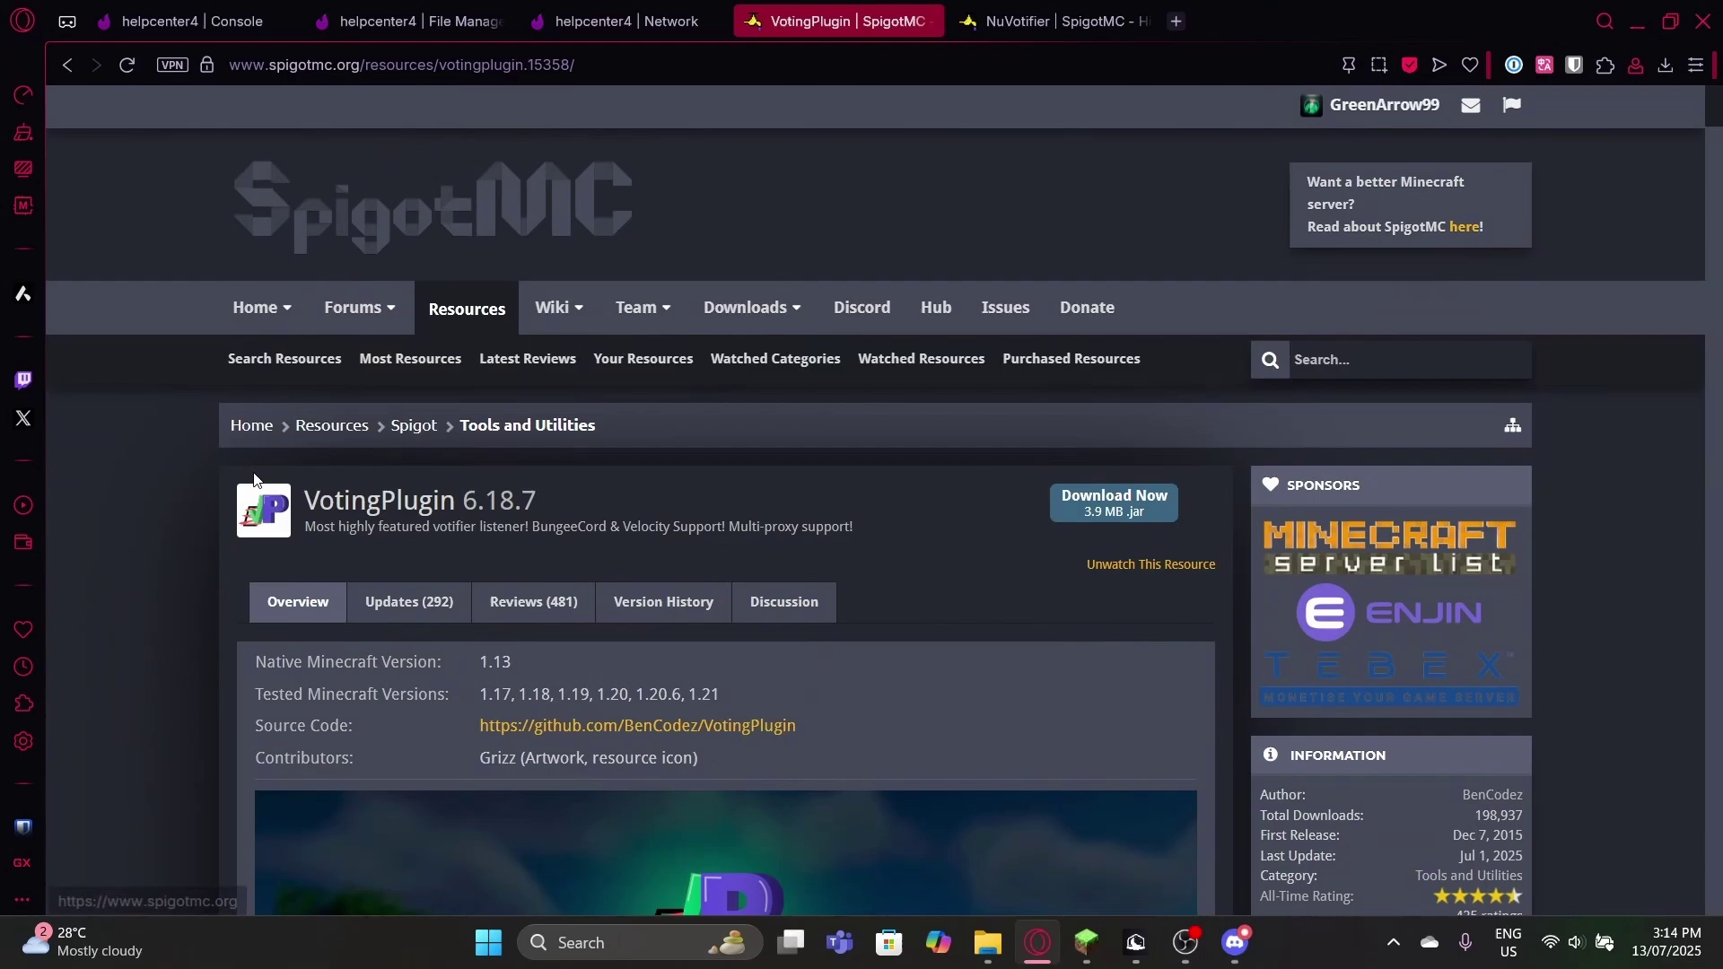
Step: Scroll through the VotingPlugin page, glance at the NuVotifier 2.7.3 page, and return
{"action": "left_click_drag", "start_coordinate": [303, 500], "coordinate": [456, 500]}
{"action": "left_click", "coordinate": [910, 644]}
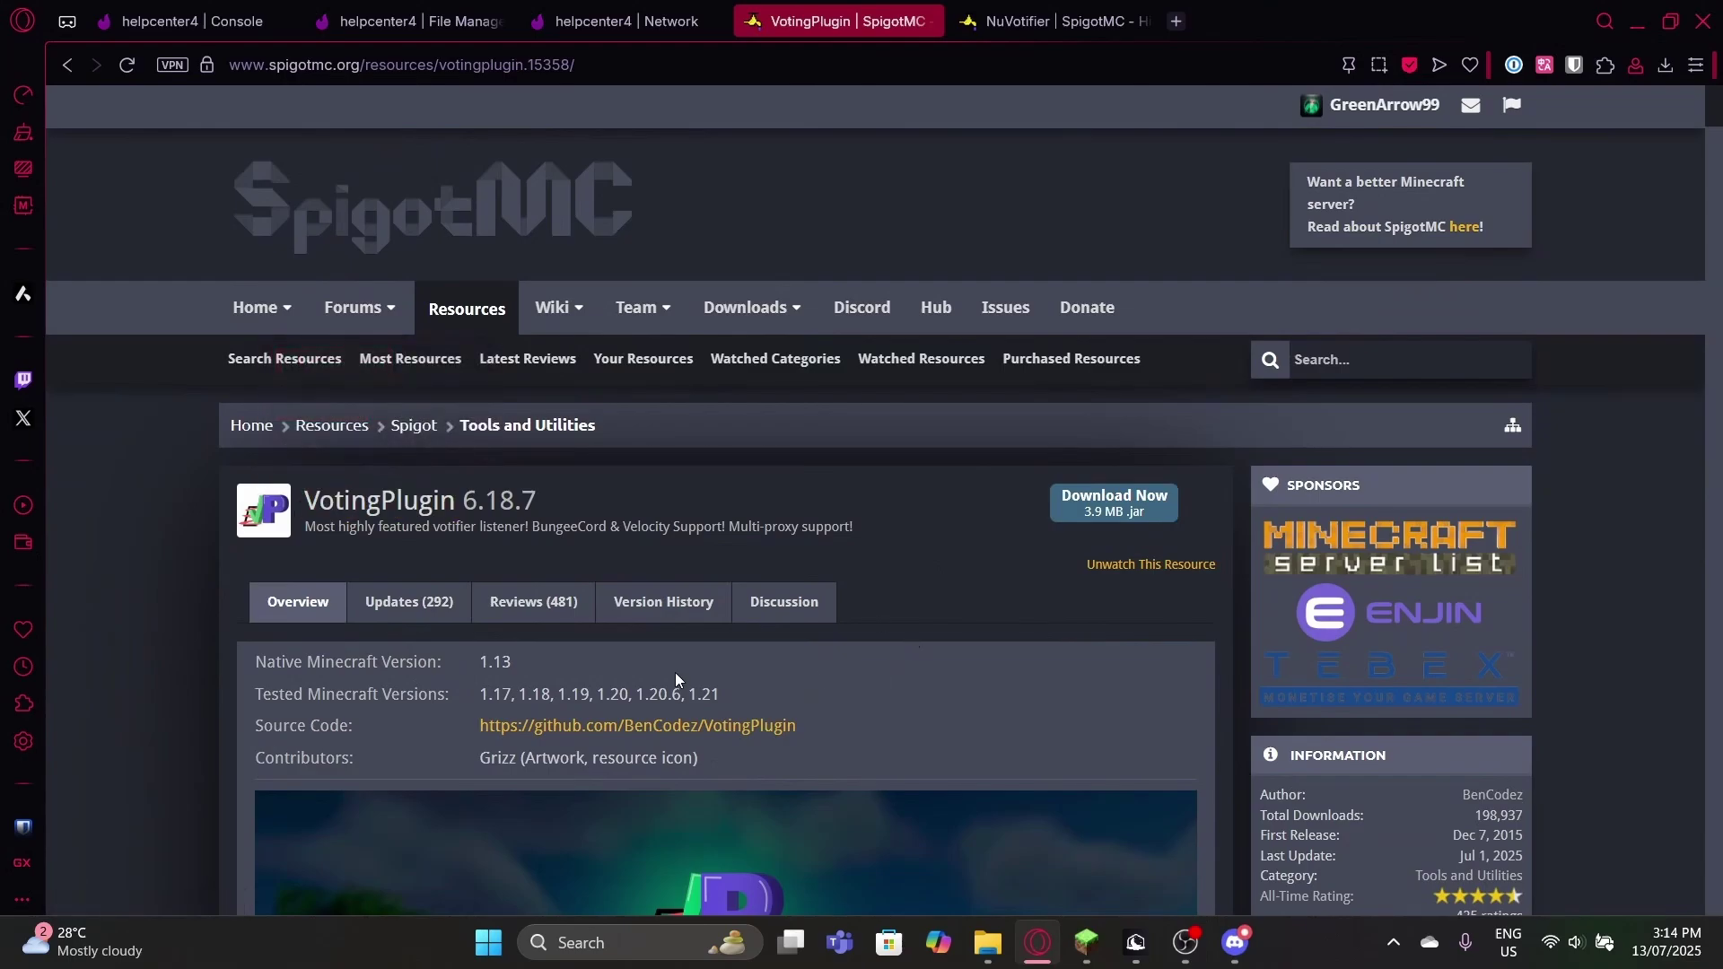
{"action": "scroll", "coordinate": [815, 585], "scroll_direction": "down", "scroll_amount": 5}
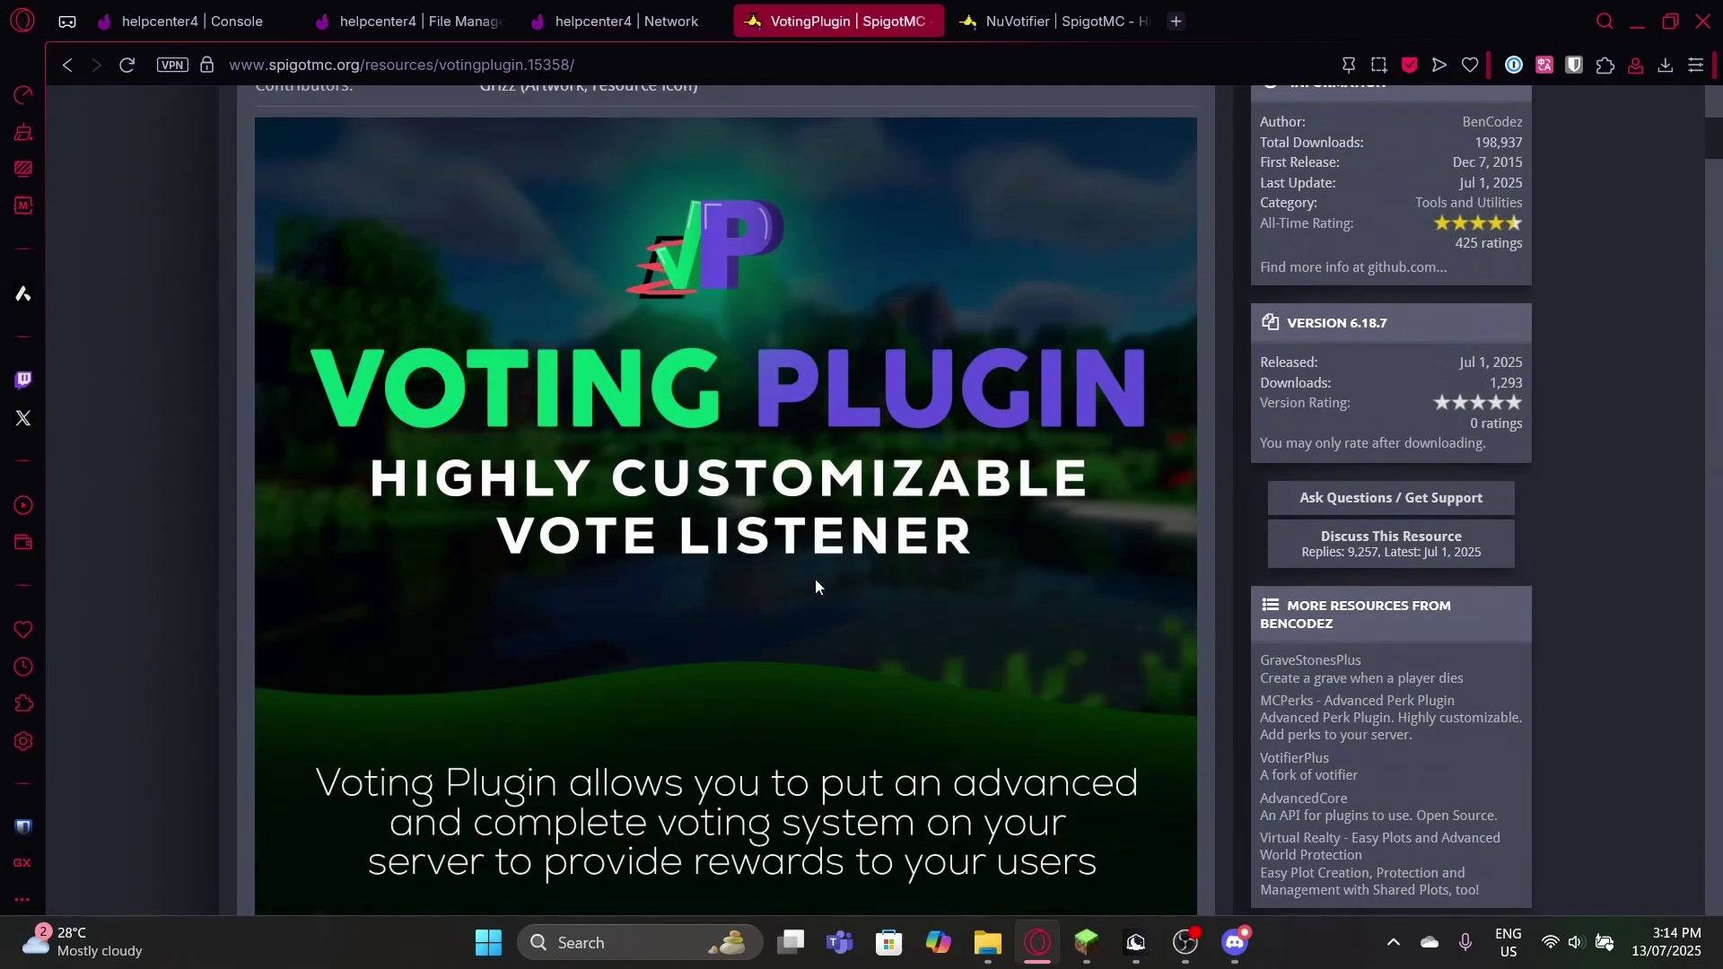
{"action": "scroll", "coordinate": [529, 673], "scroll_direction": "down", "scroll_amount": 5}
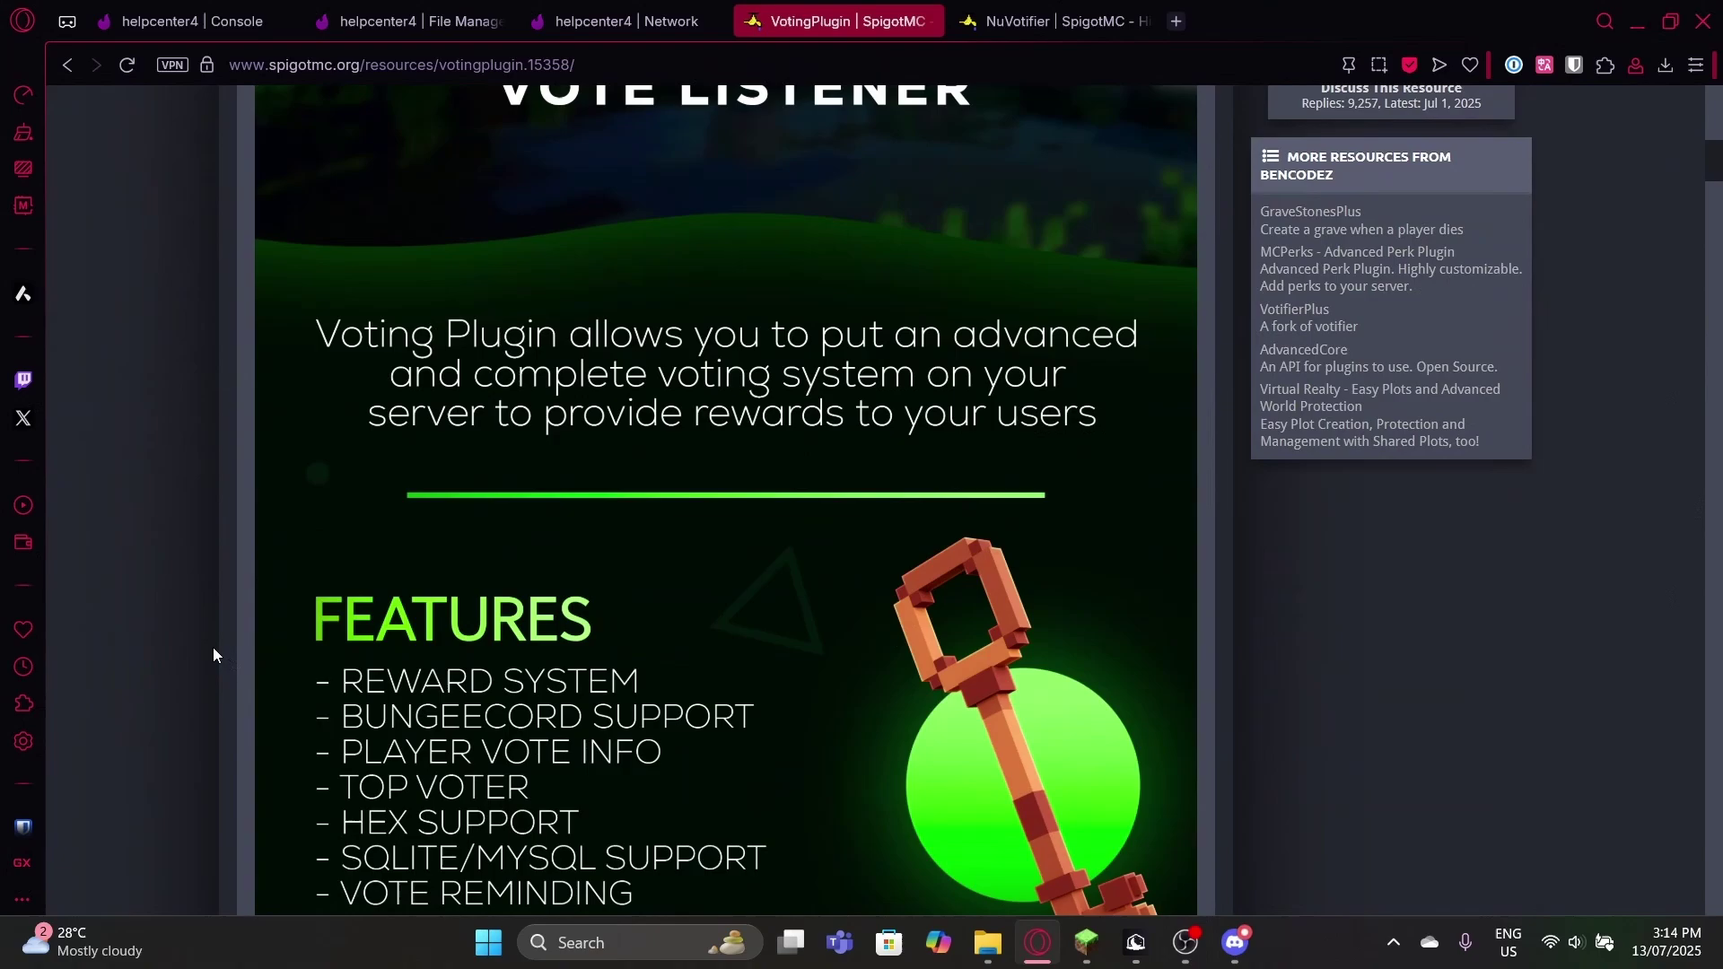
{"action": "scroll", "coordinate": [211, 646], "scroll_direction": "down", "scroll_amount": 5}
{"action": "left_click", "coordinate": [1017, 18]}
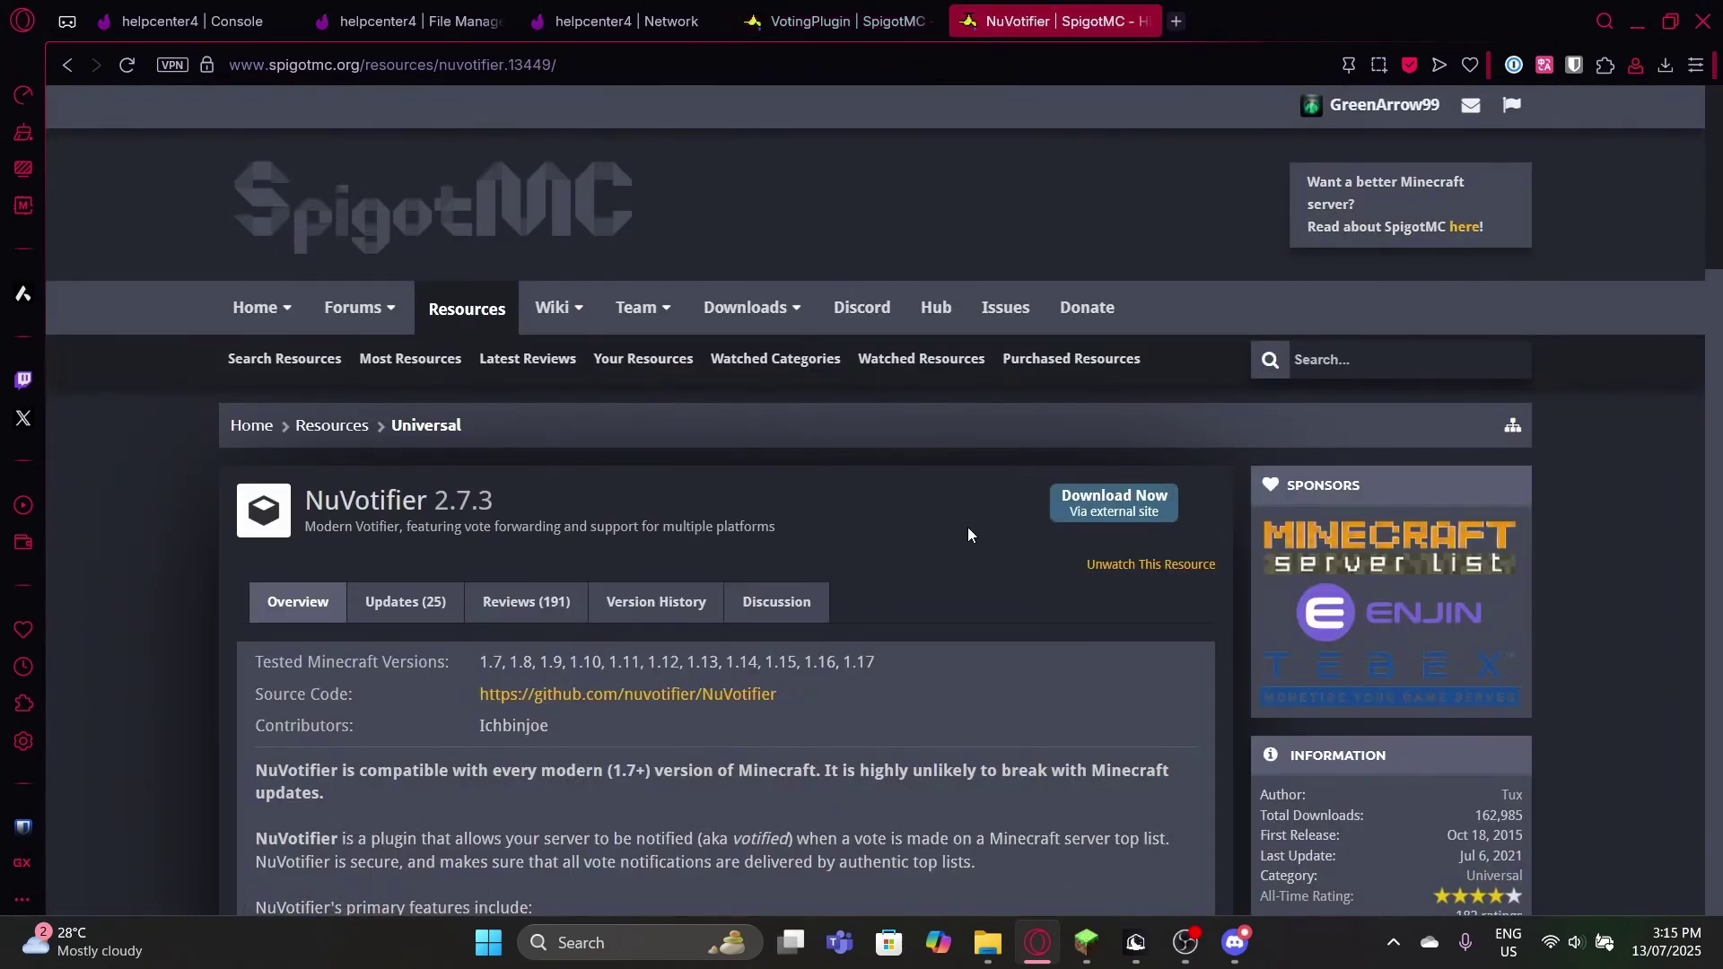
{"action": "key", "text": "ctrl+Tab"}
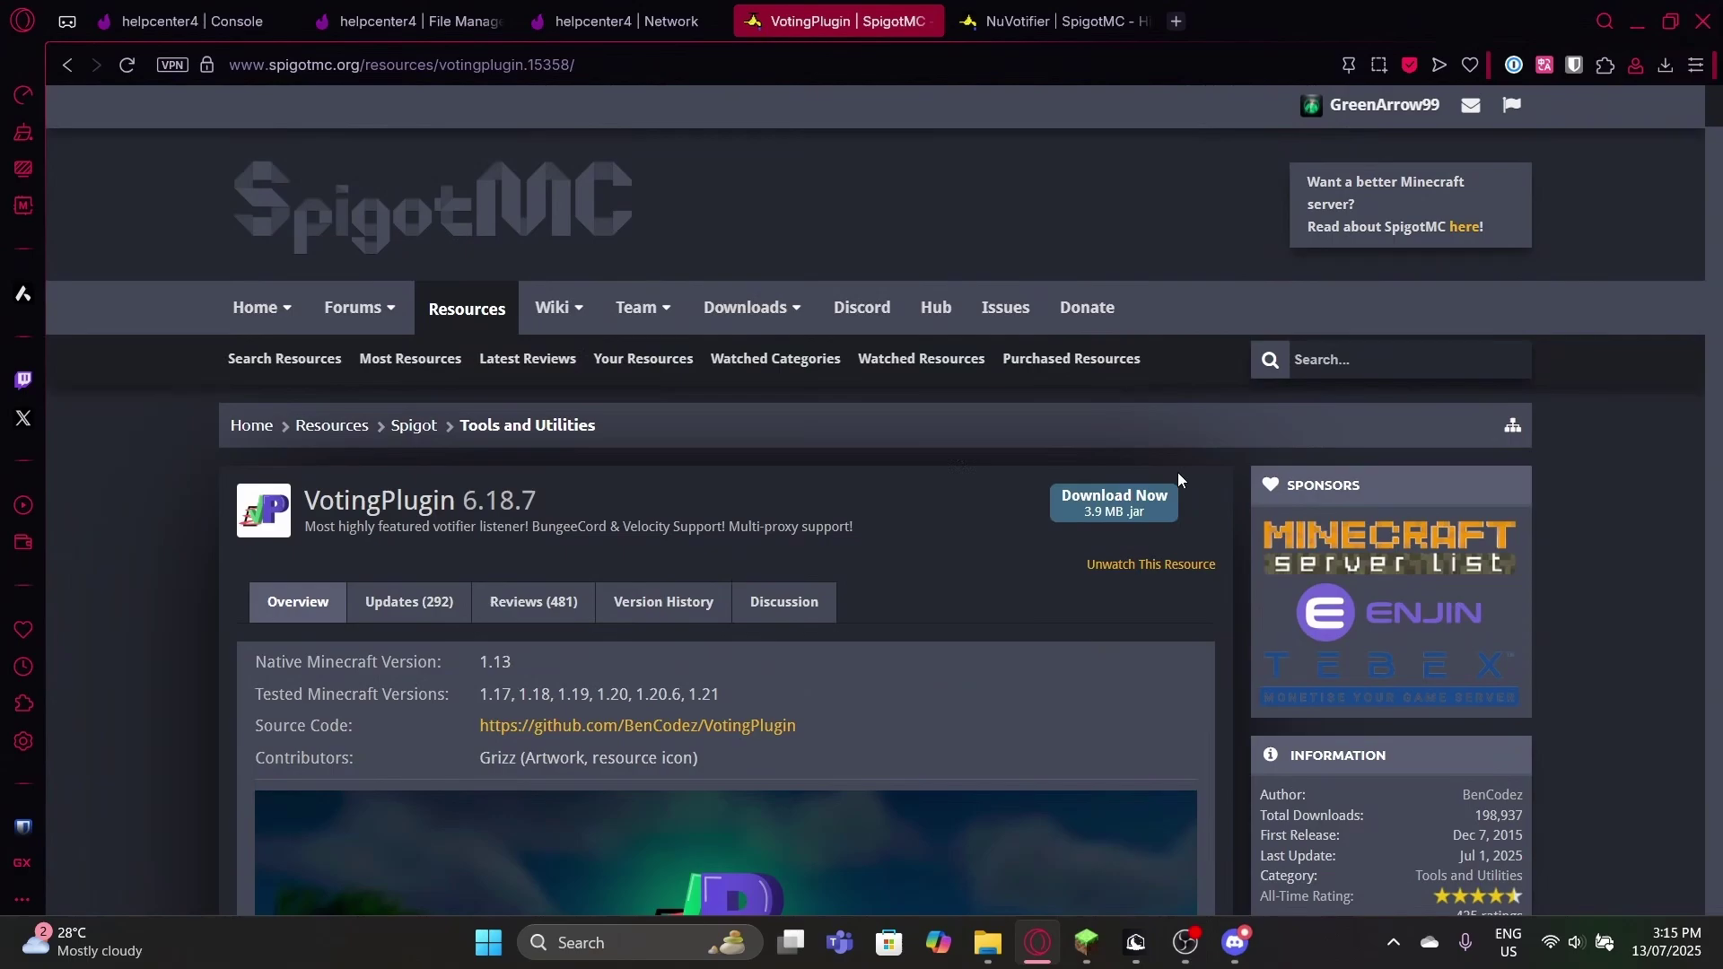
Step: Upload VotingPlugin-6.18.7.jar and nuvotifier.jar from Downloads into the server's plugins folder
{"action": "key", "text": "ctrl+Tab"}
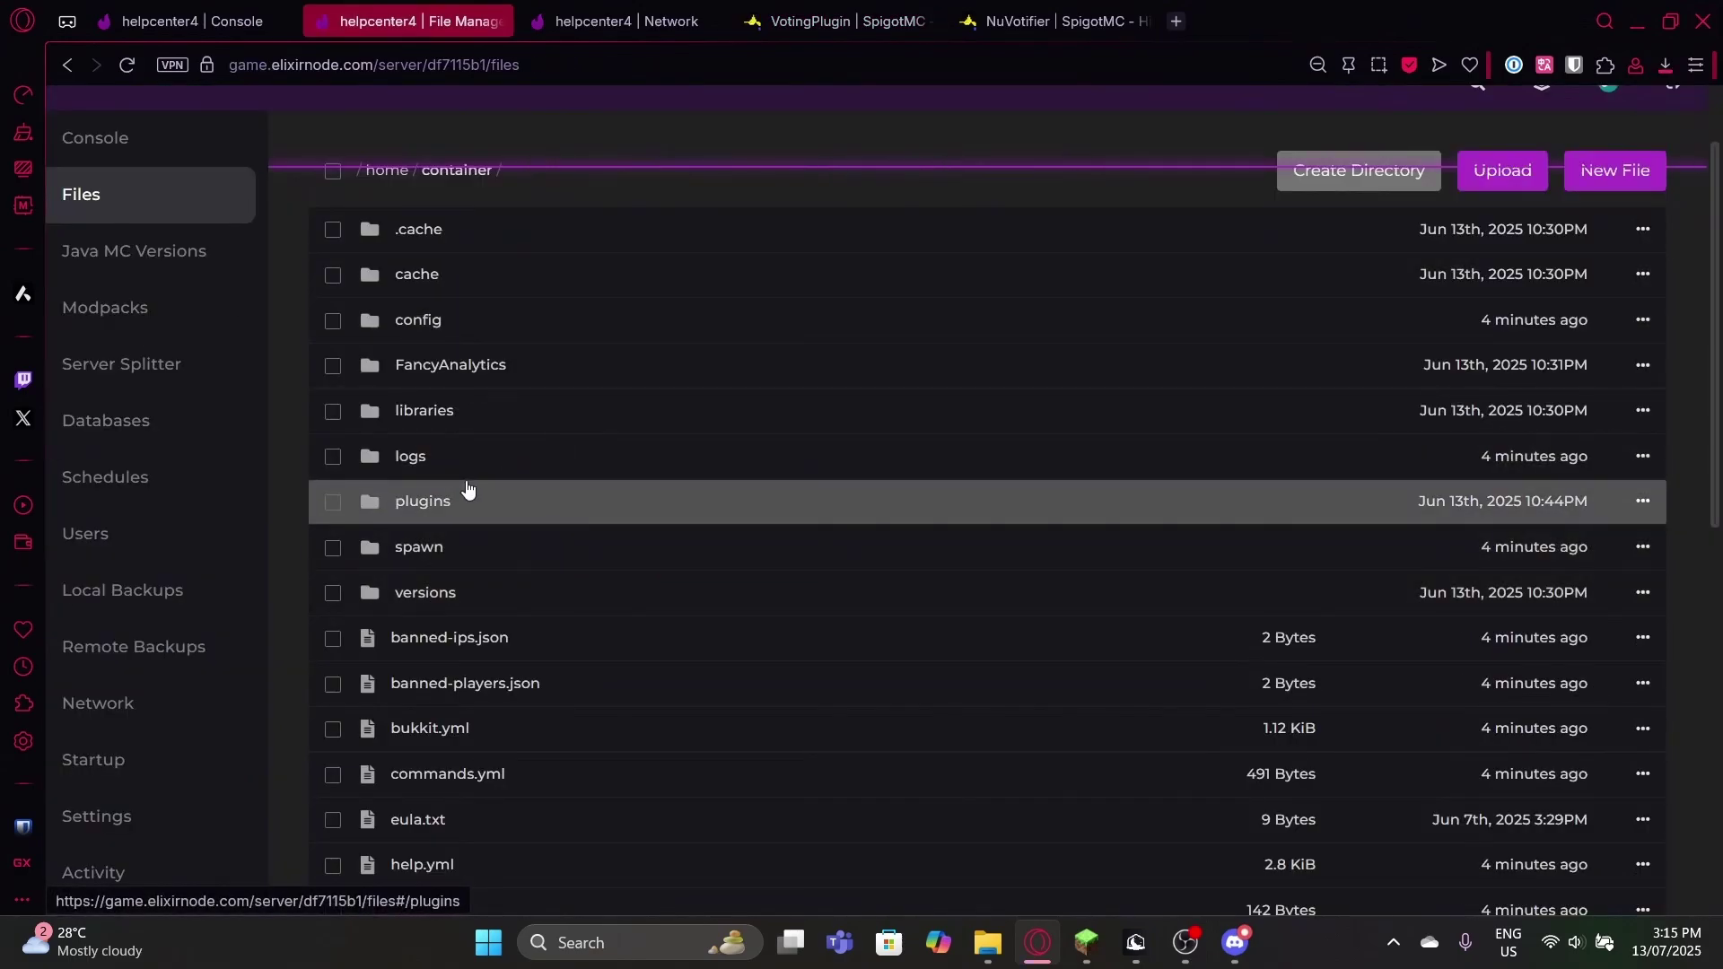
{"action": "left_click", "coordinate": [457, 495]}
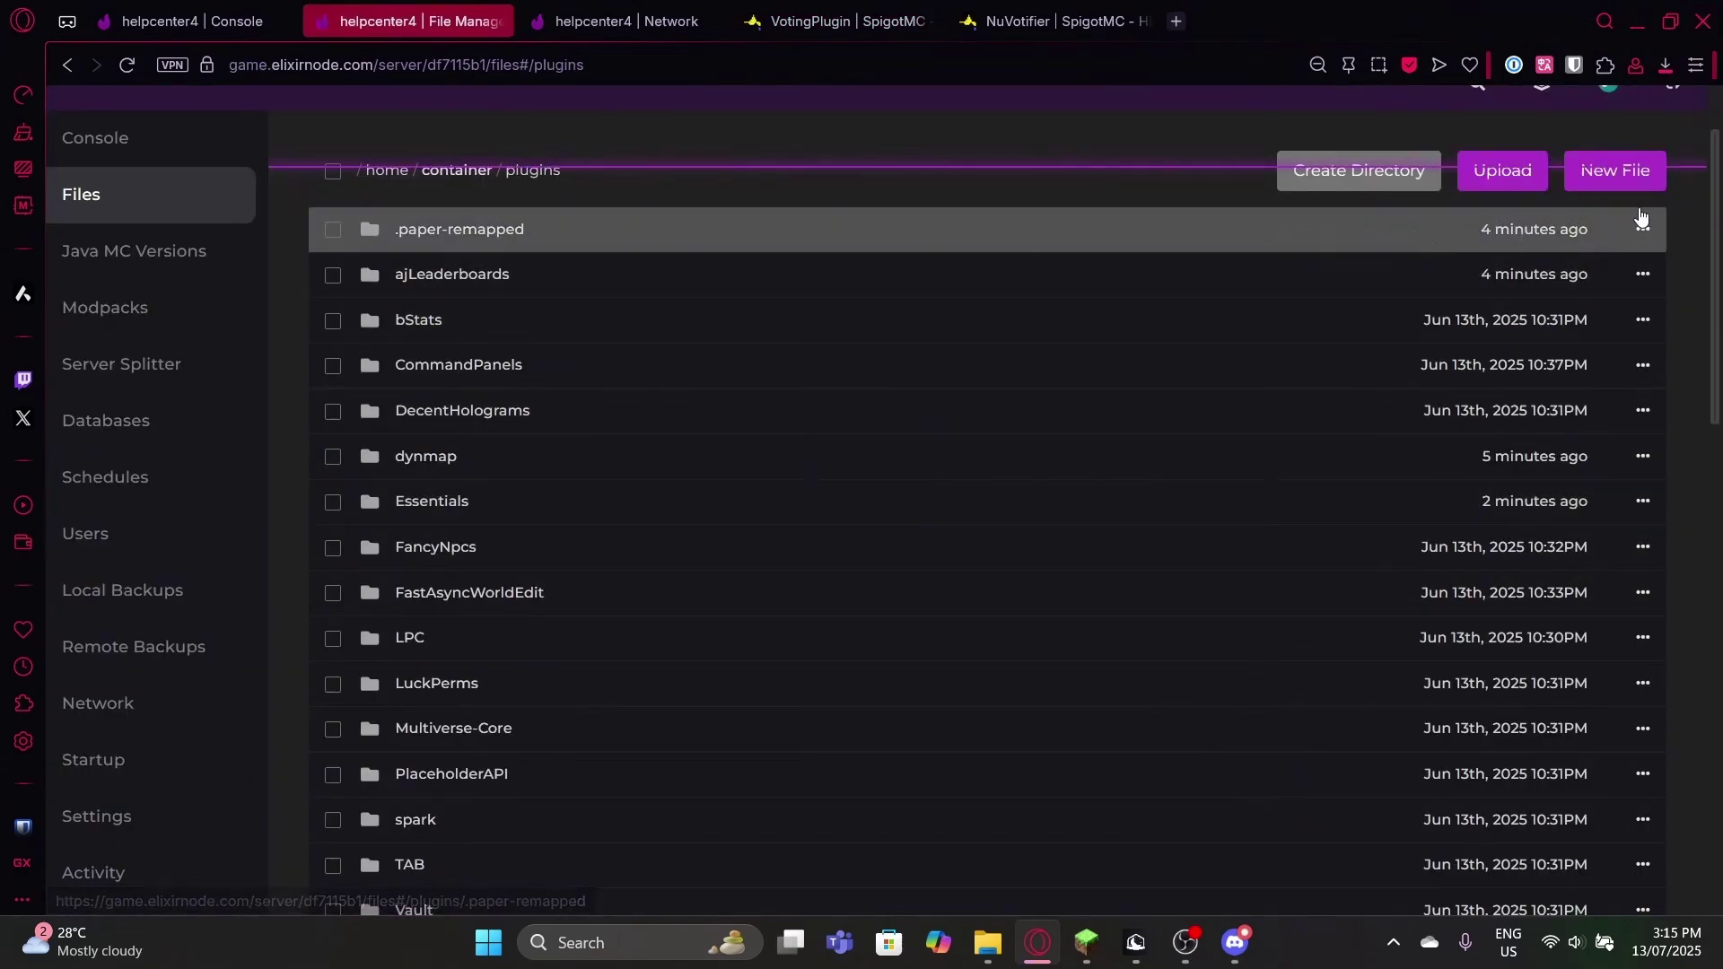
{"action": "left_click", "coordinate": [1495, 170]}
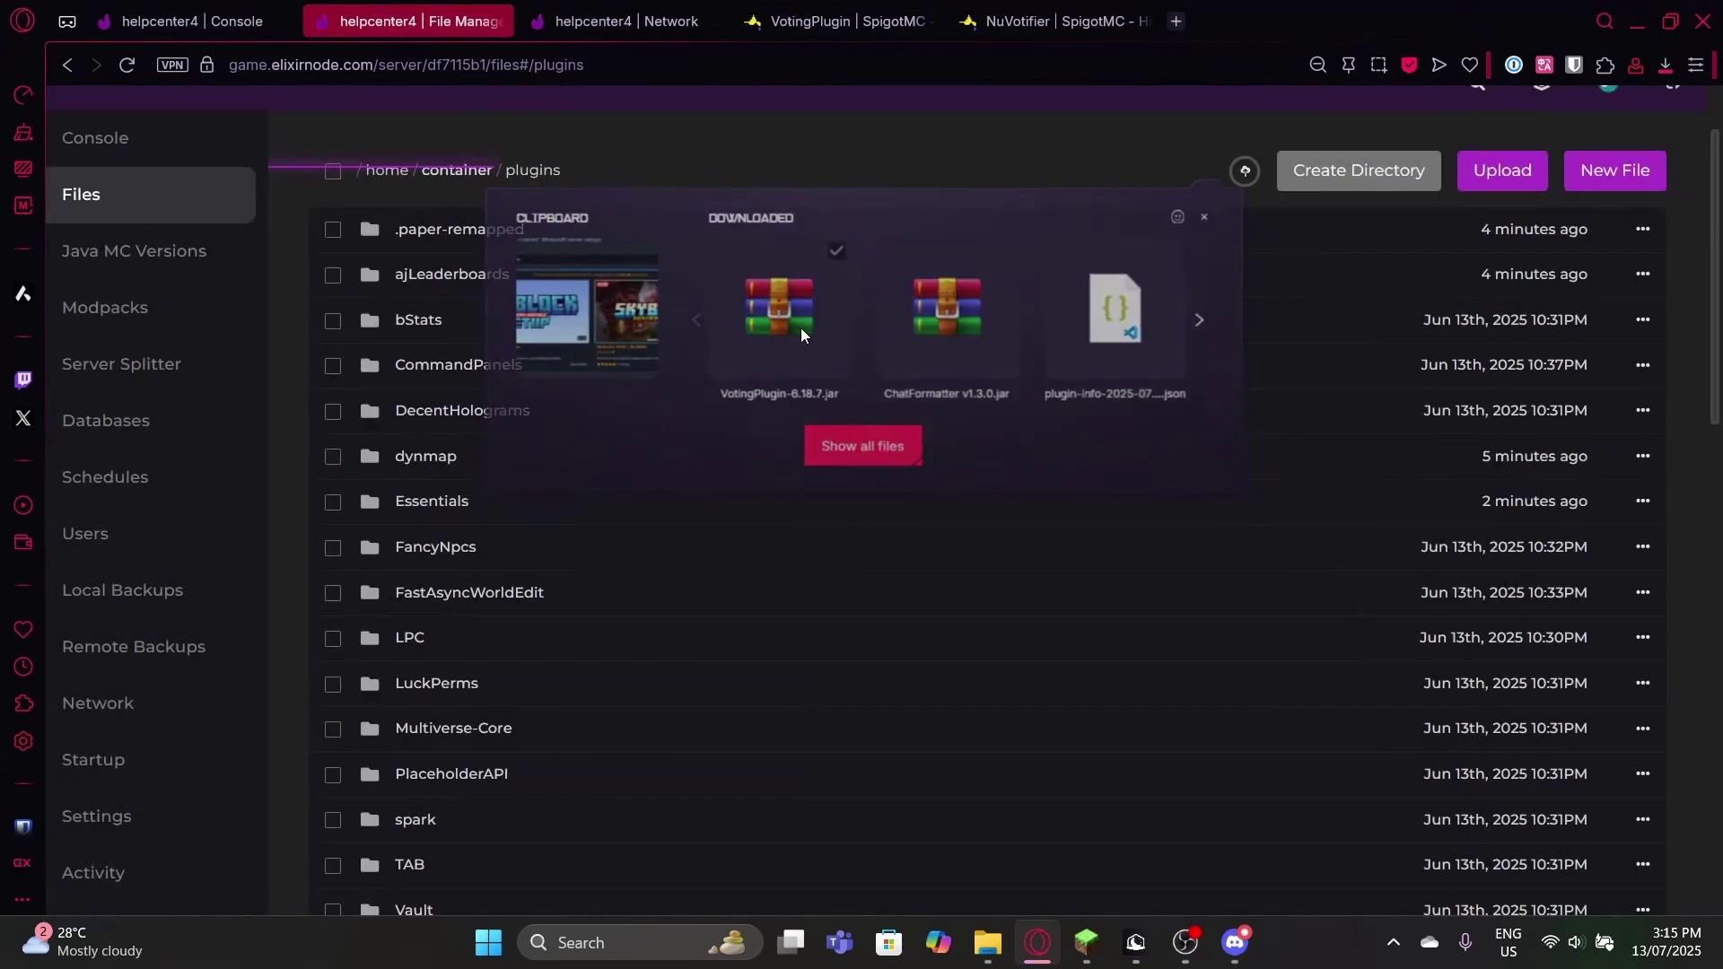
{"action": "left_click", "coordinate": [800, 327]}
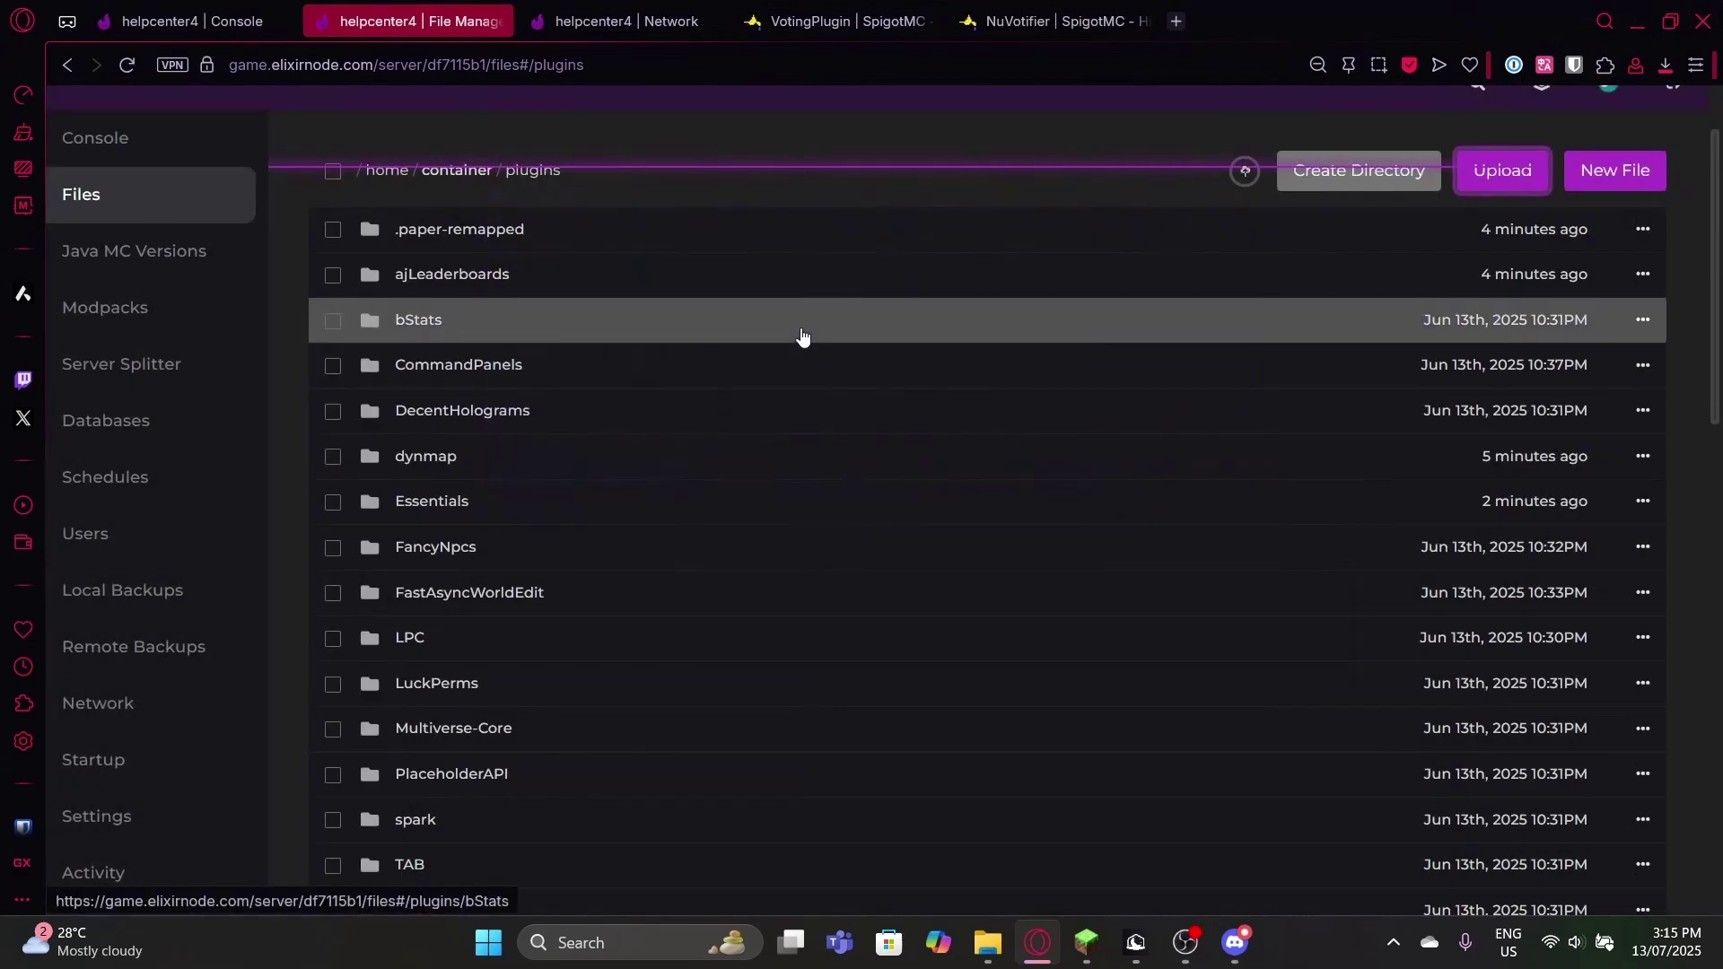
{"action": "left_click", "coordinate": [1503, 170]}
{"action": "left_click", "coordinate": [860, 456]}
{"action": "type", "text": "nuv"}
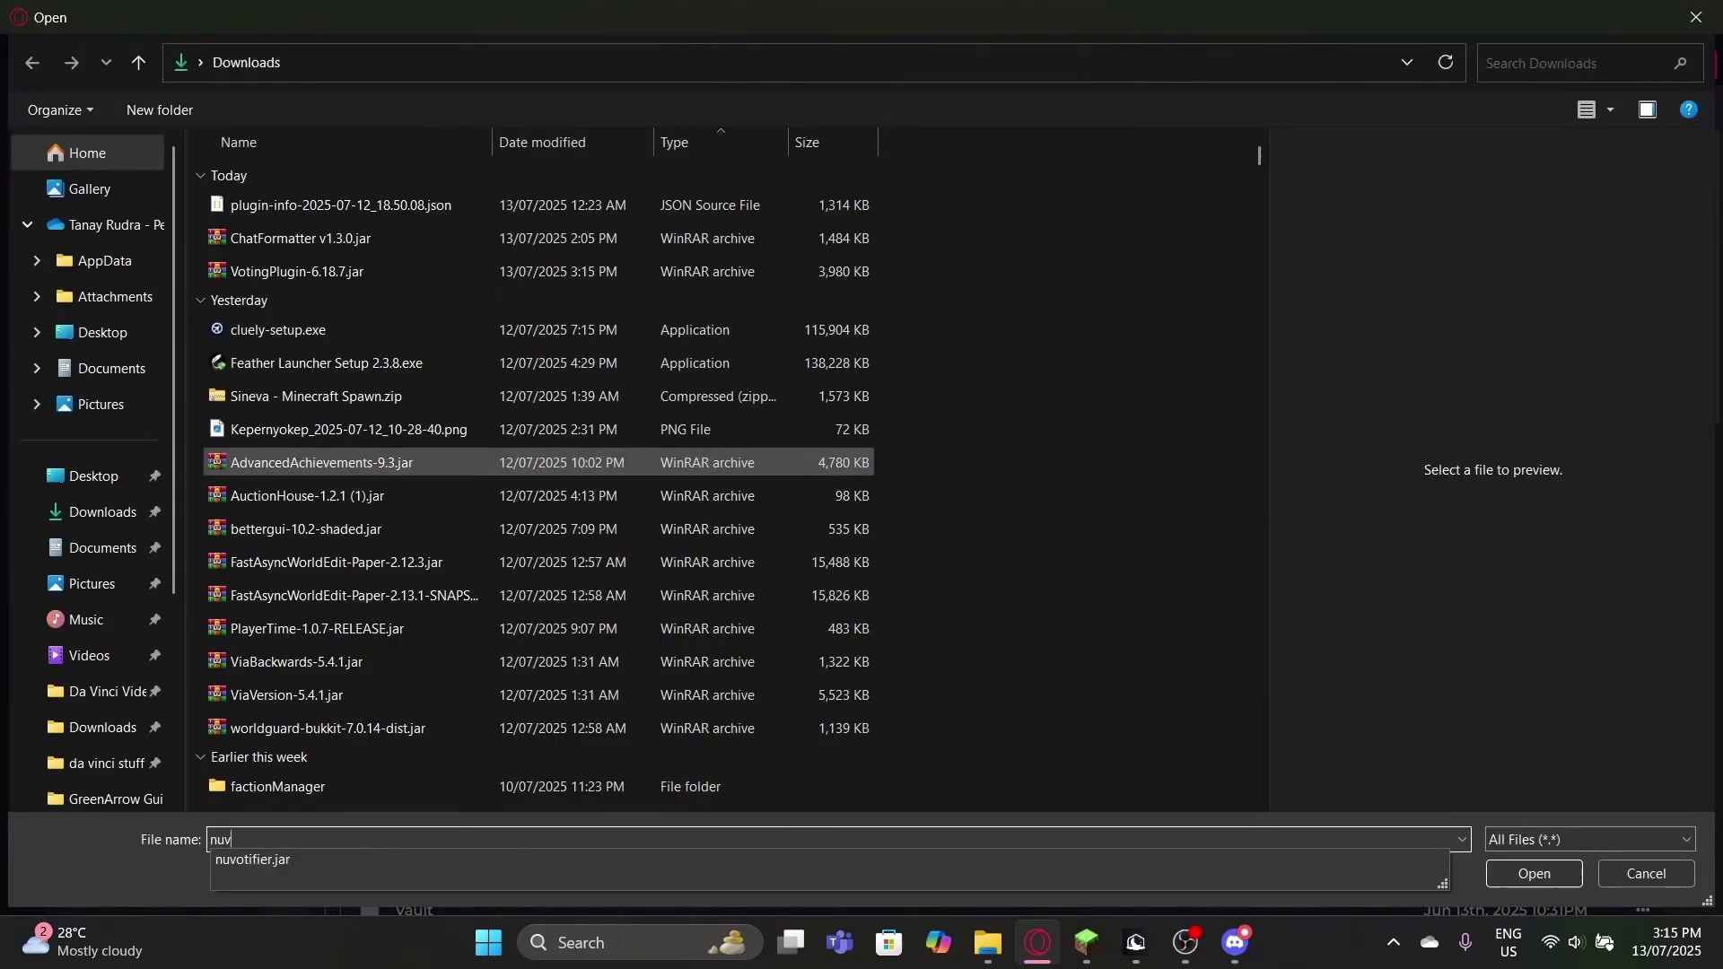
{"action": "key", "text": "Down"}
{"action": "key", "text": "Return"}
Step: Confirm both uploaded jars are listed in the plugins folder, then go to the console
{"action": "scroll", "coordinate": [1699, 654], "scroll_direction": "down", "scroll_amount": 10}
{"action": "scroll", "coordinate": [1699, 655], "scroll_direction": "up", "scroll_amount": 2}
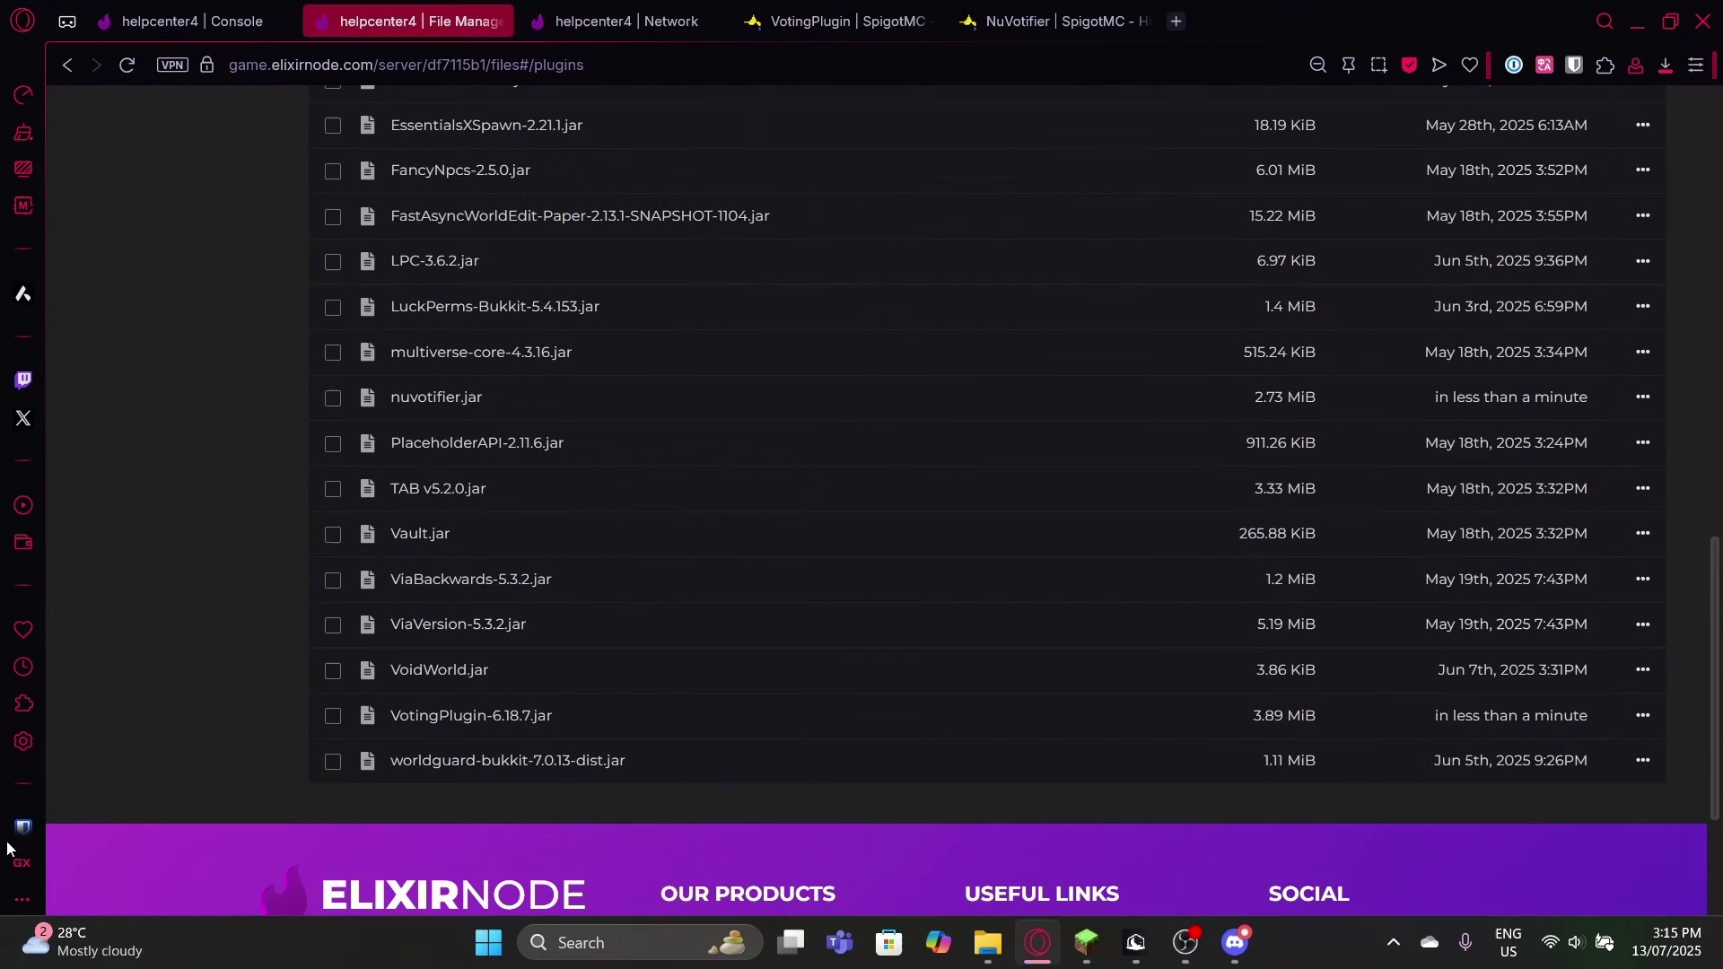
{"action": "left_click_drag", "start_coordinate": [373, 719], "coordinate": [560, 714]}
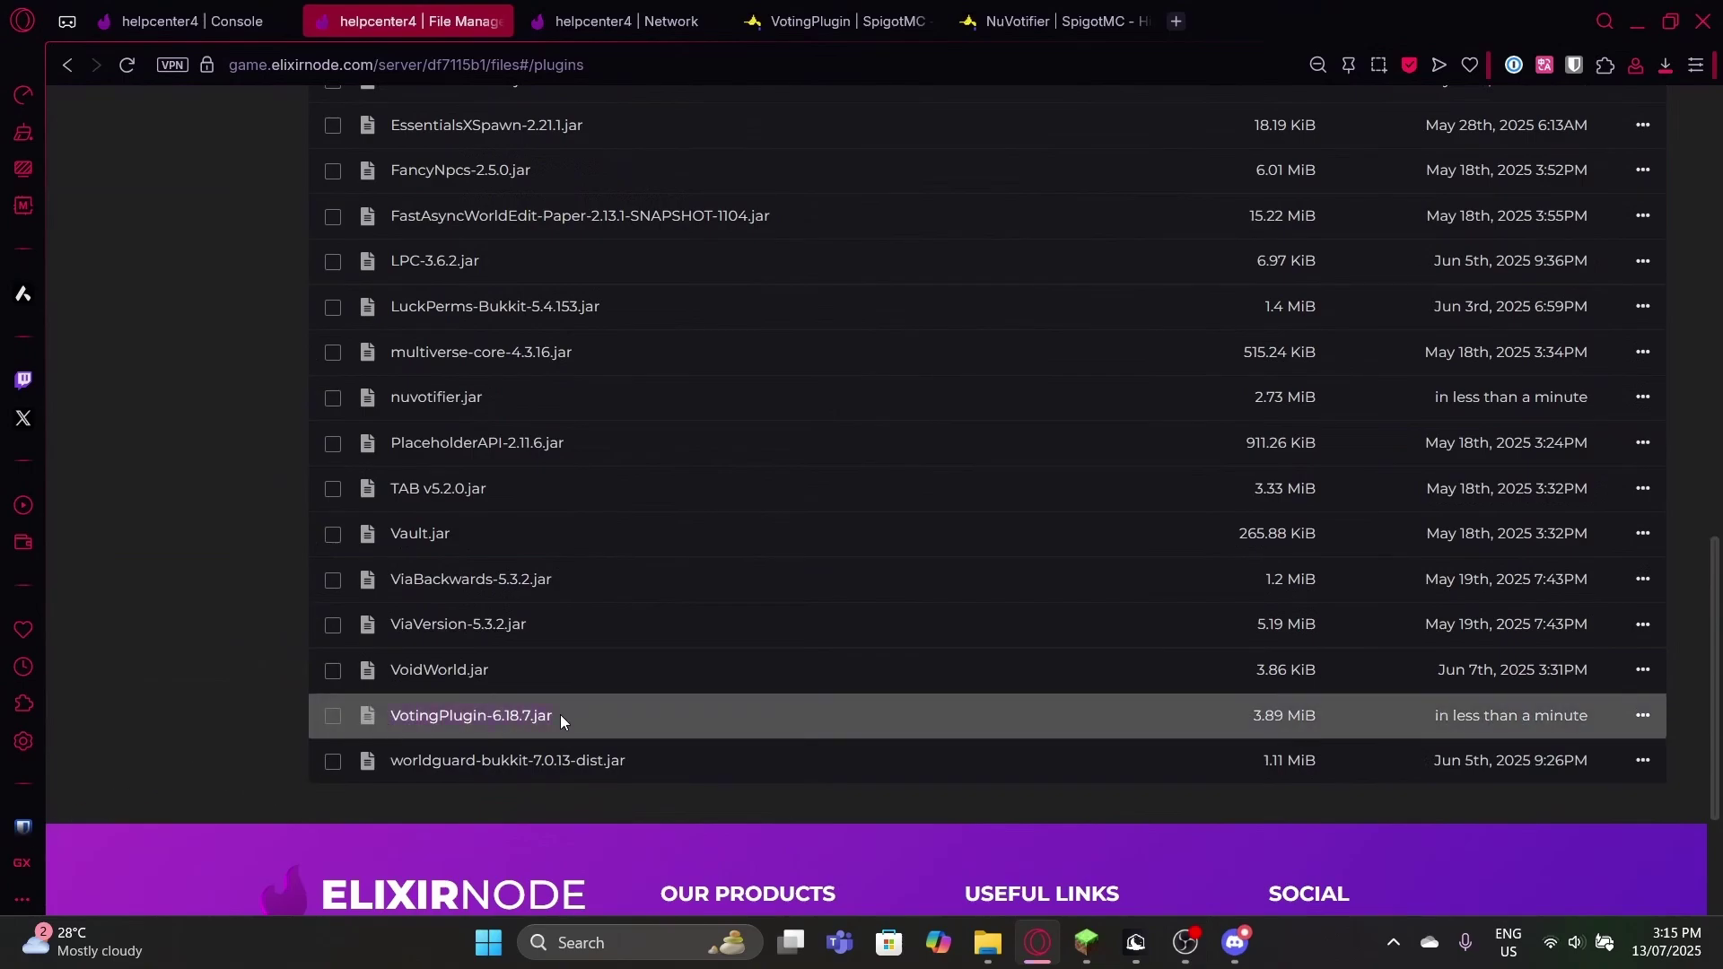
{"action": "left_click", "coordinate": [132, 508]}
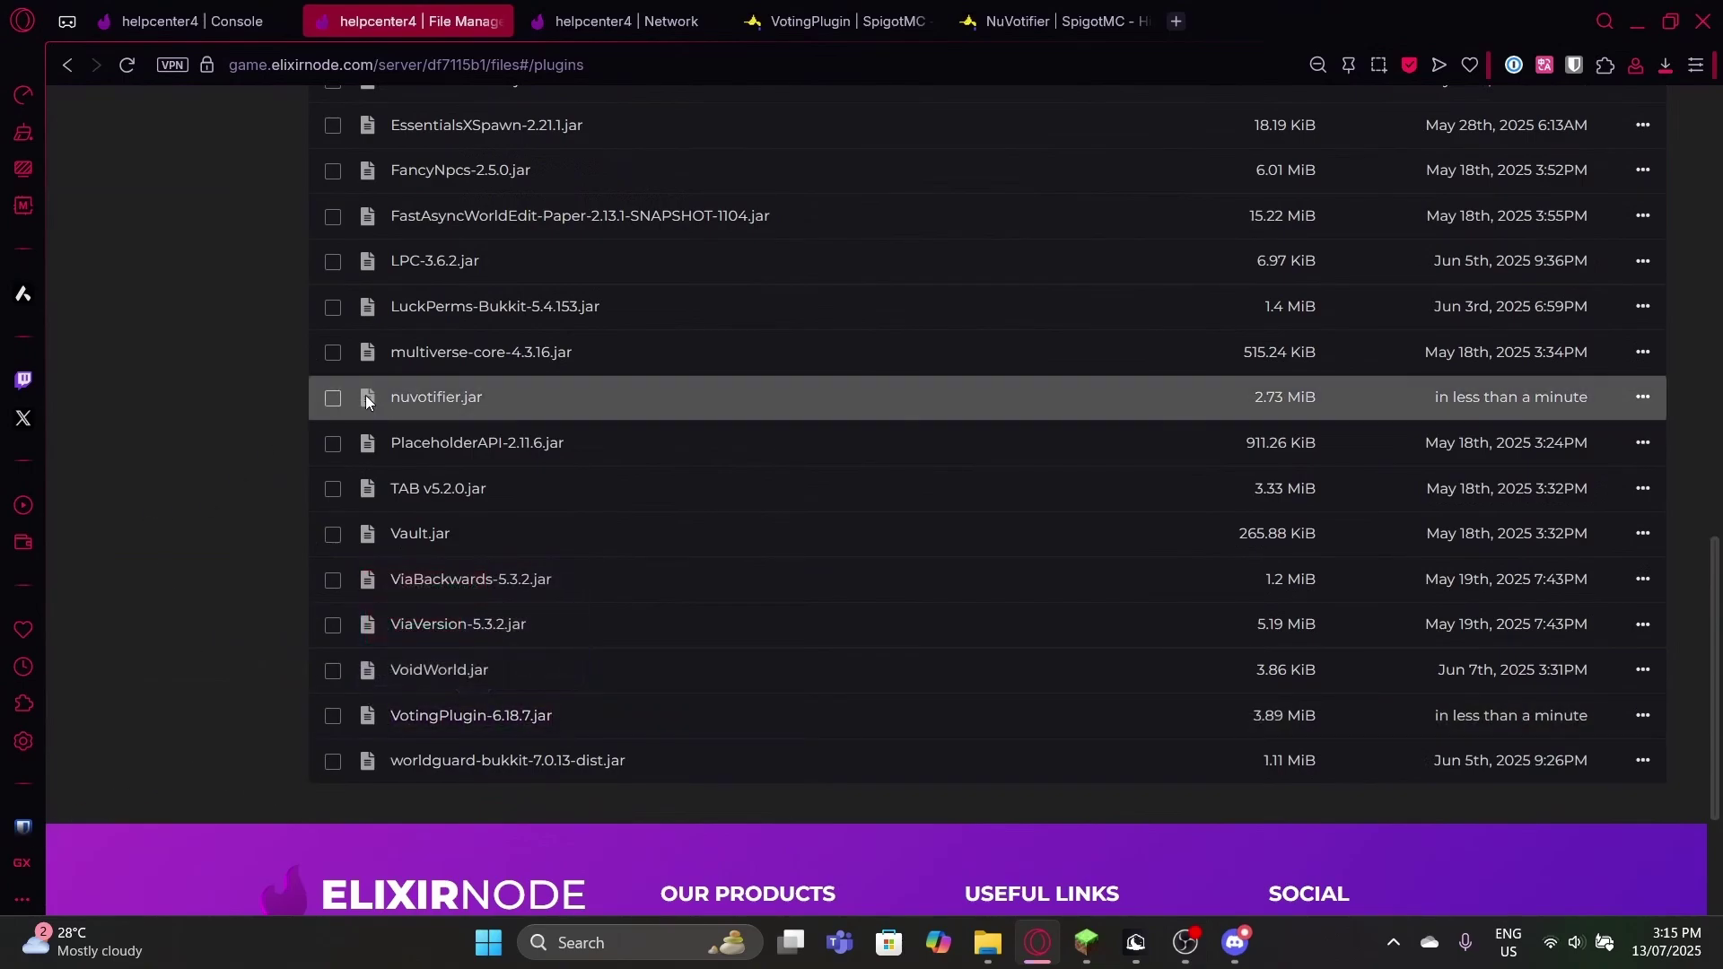
{"action": "double_click", "coordinate": [507, 395]}
{"action": "left_click", "coordinate": [192, 20]}
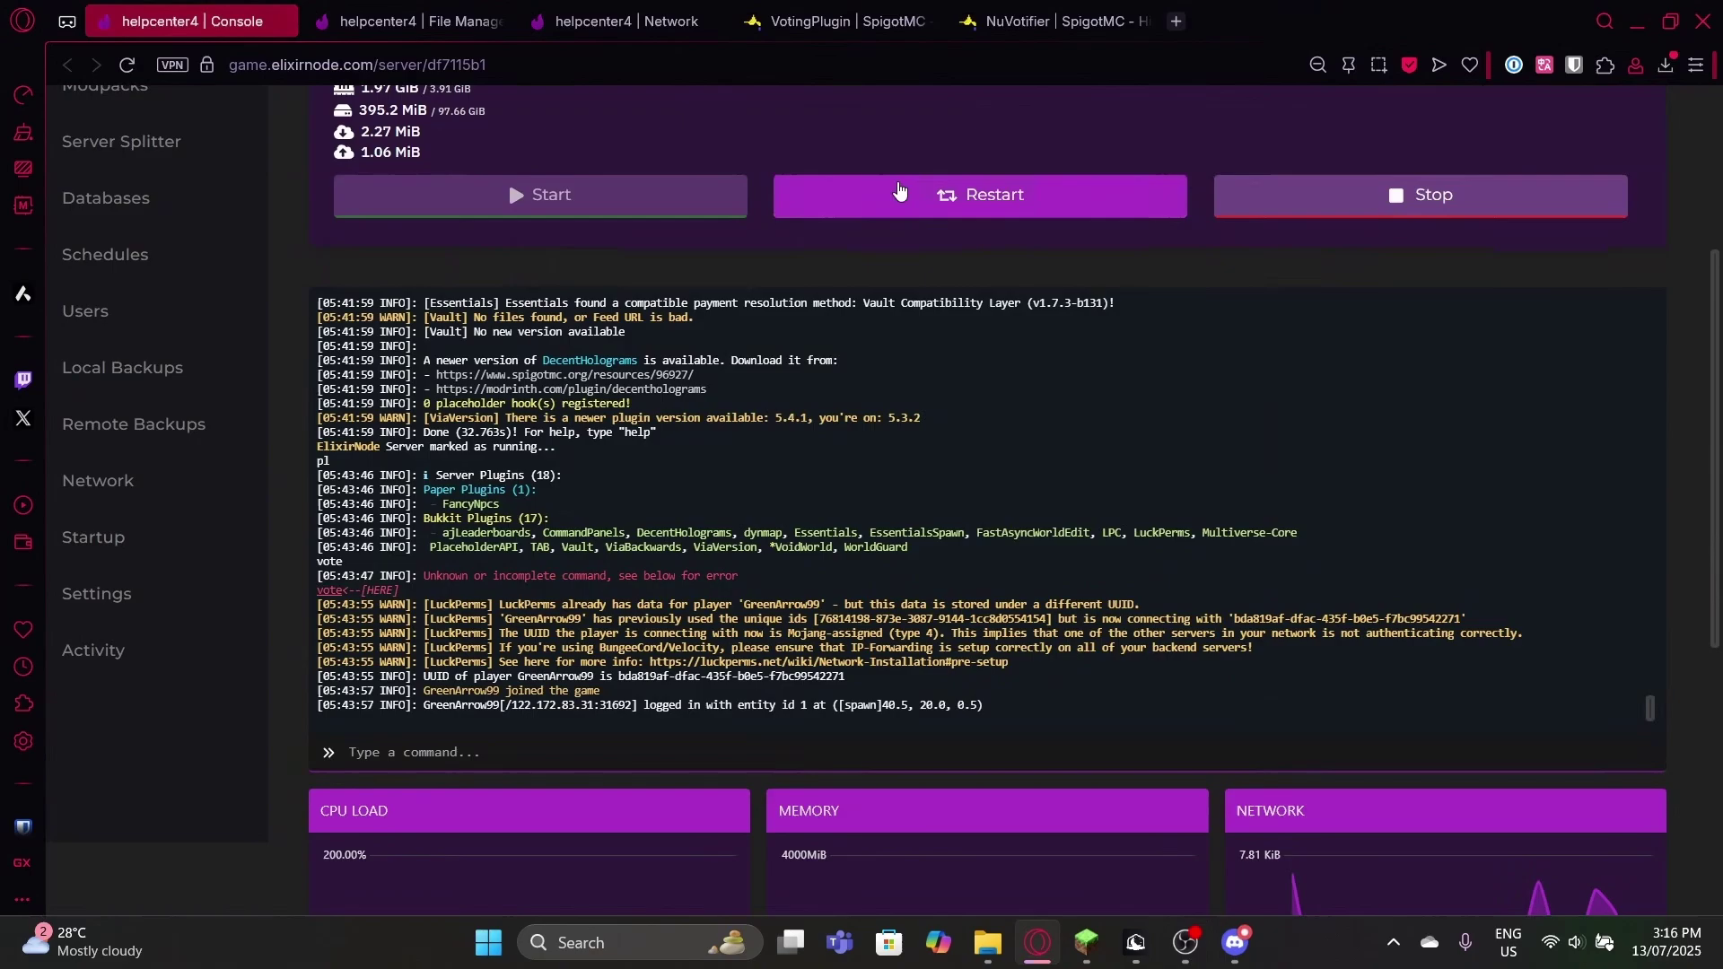
Step: Restart the server and copy the extra voting port 8193 from the Network allocations
{"action": "left_click", "coordinate": [899, 191]}
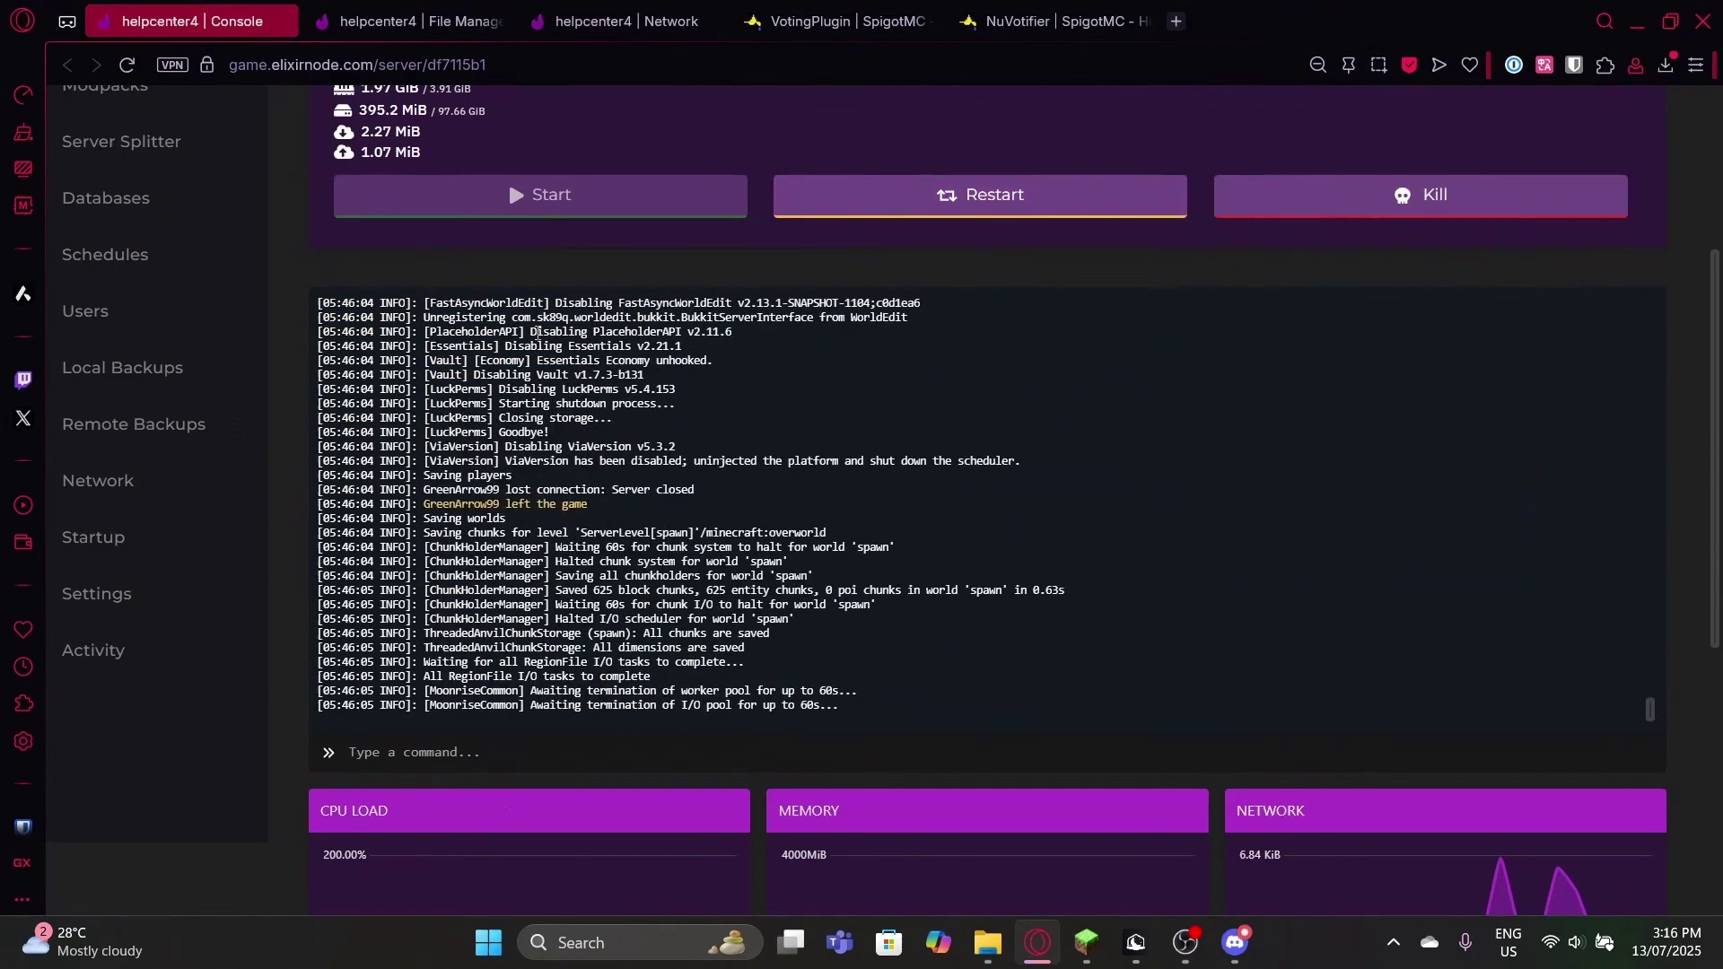
{"action": "key", "text": "ctrl+Tab"}
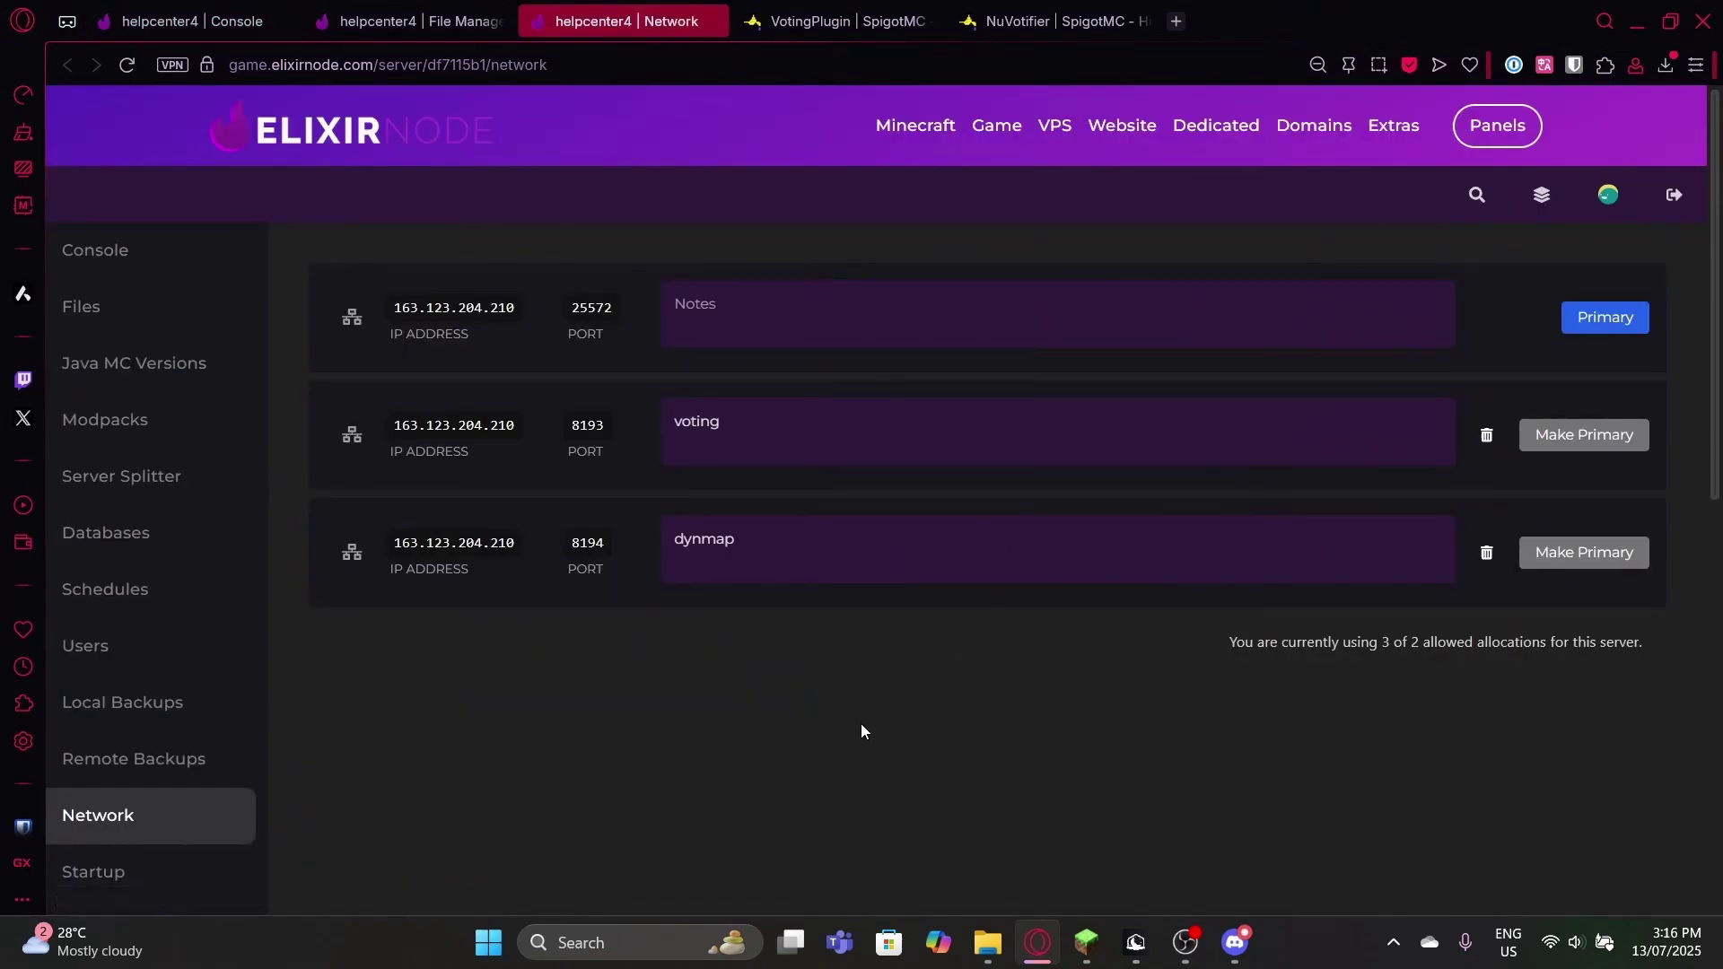
{"action": "double_click", "coordinate": [586, 426]}
{"action": "left_click", "coordinate": [584, 381]}
{"action": "left_click", "coordinate": [737, 431]}
{"action": "double_click", "coordinate": [610, 426]}
{"action": "left_click", "coordinate": [565, 706]}
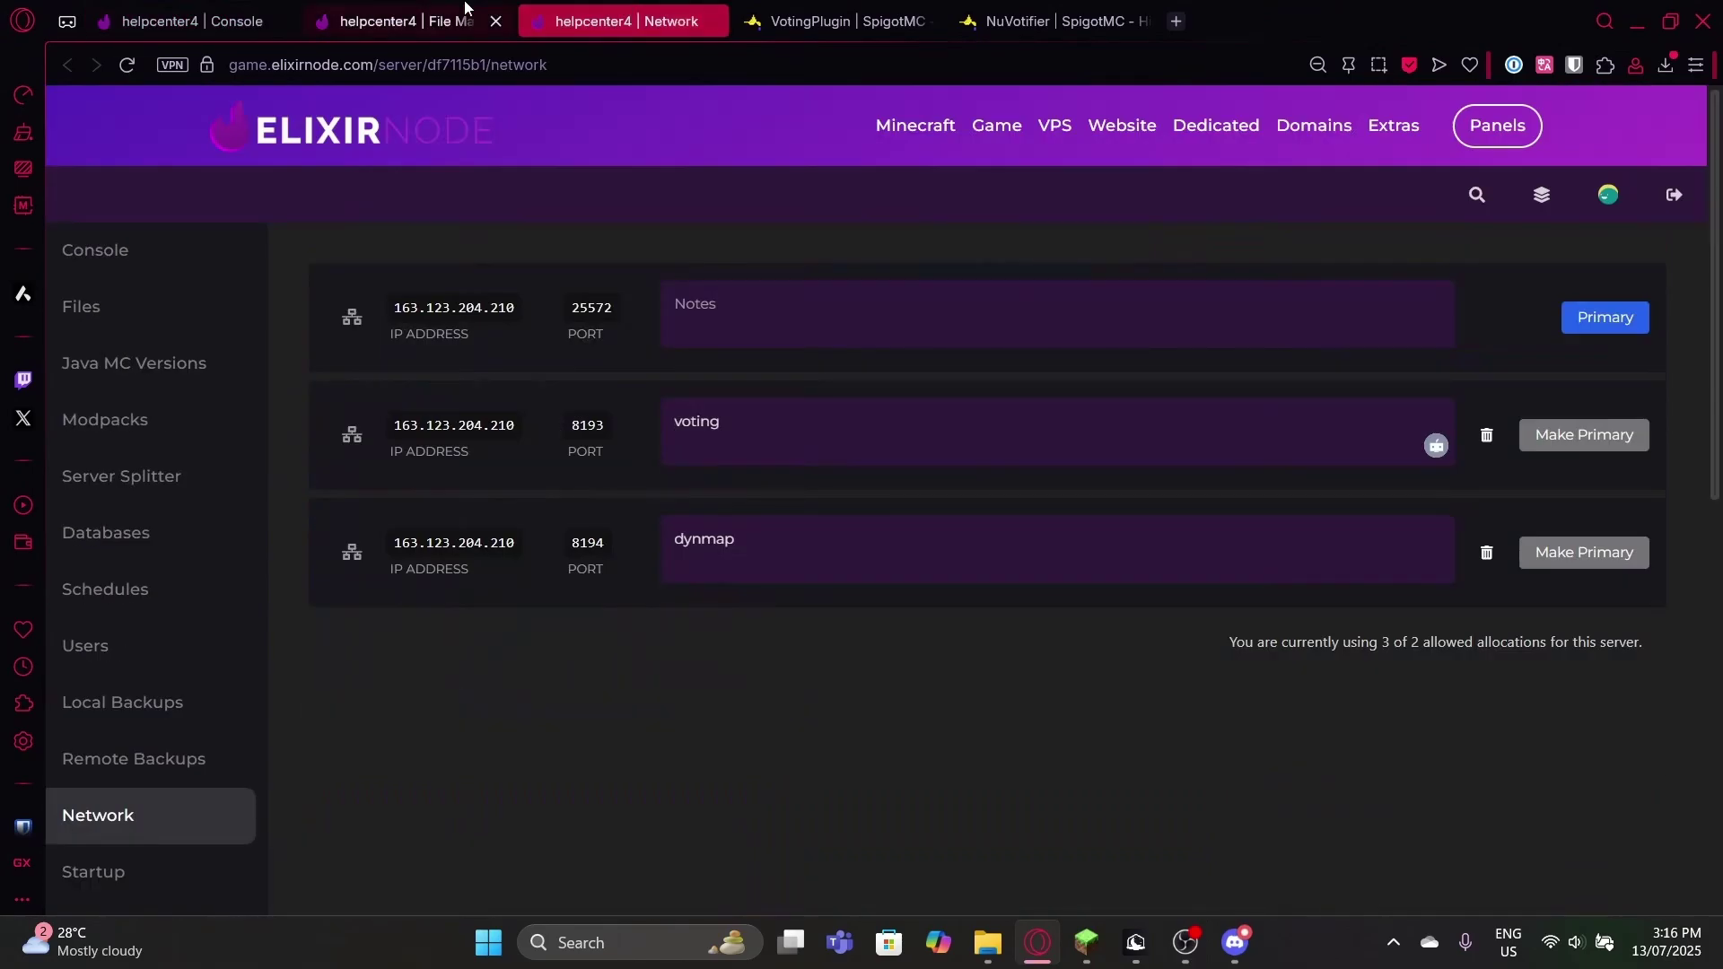
{"action": "left_click", "coordinate": [456, 9]}
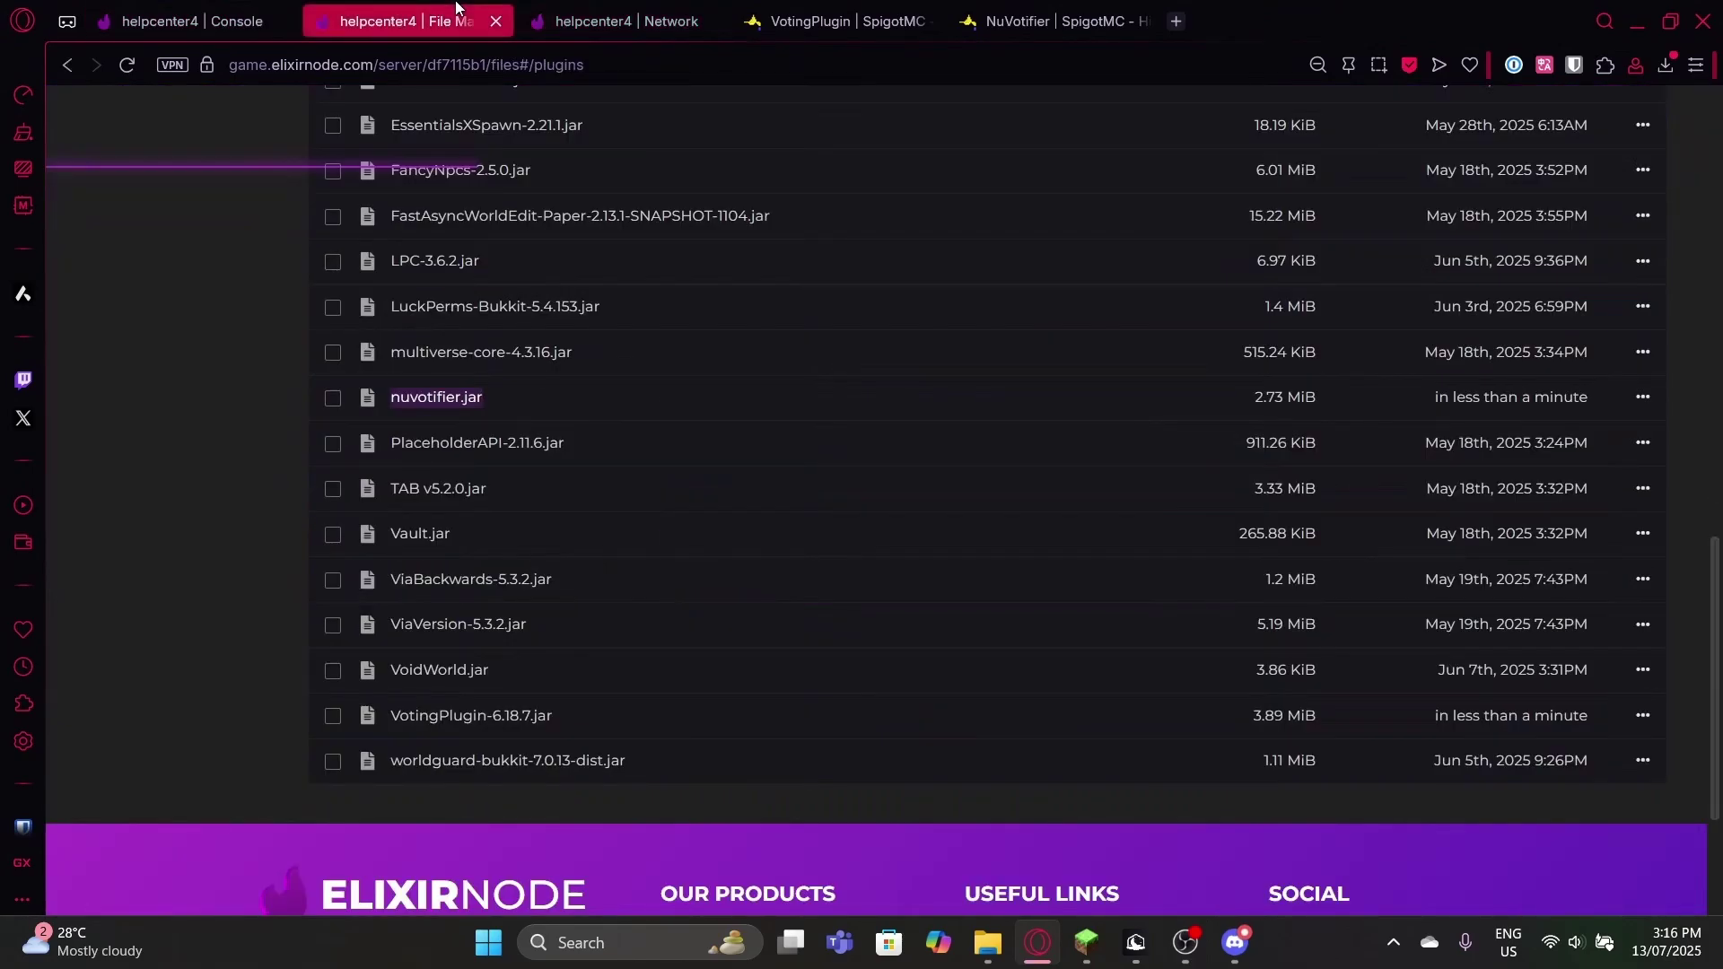
{"action": "scroll", "coordinate": [556, 298], "scroll_direction": "up", "scroll_amount": 10}
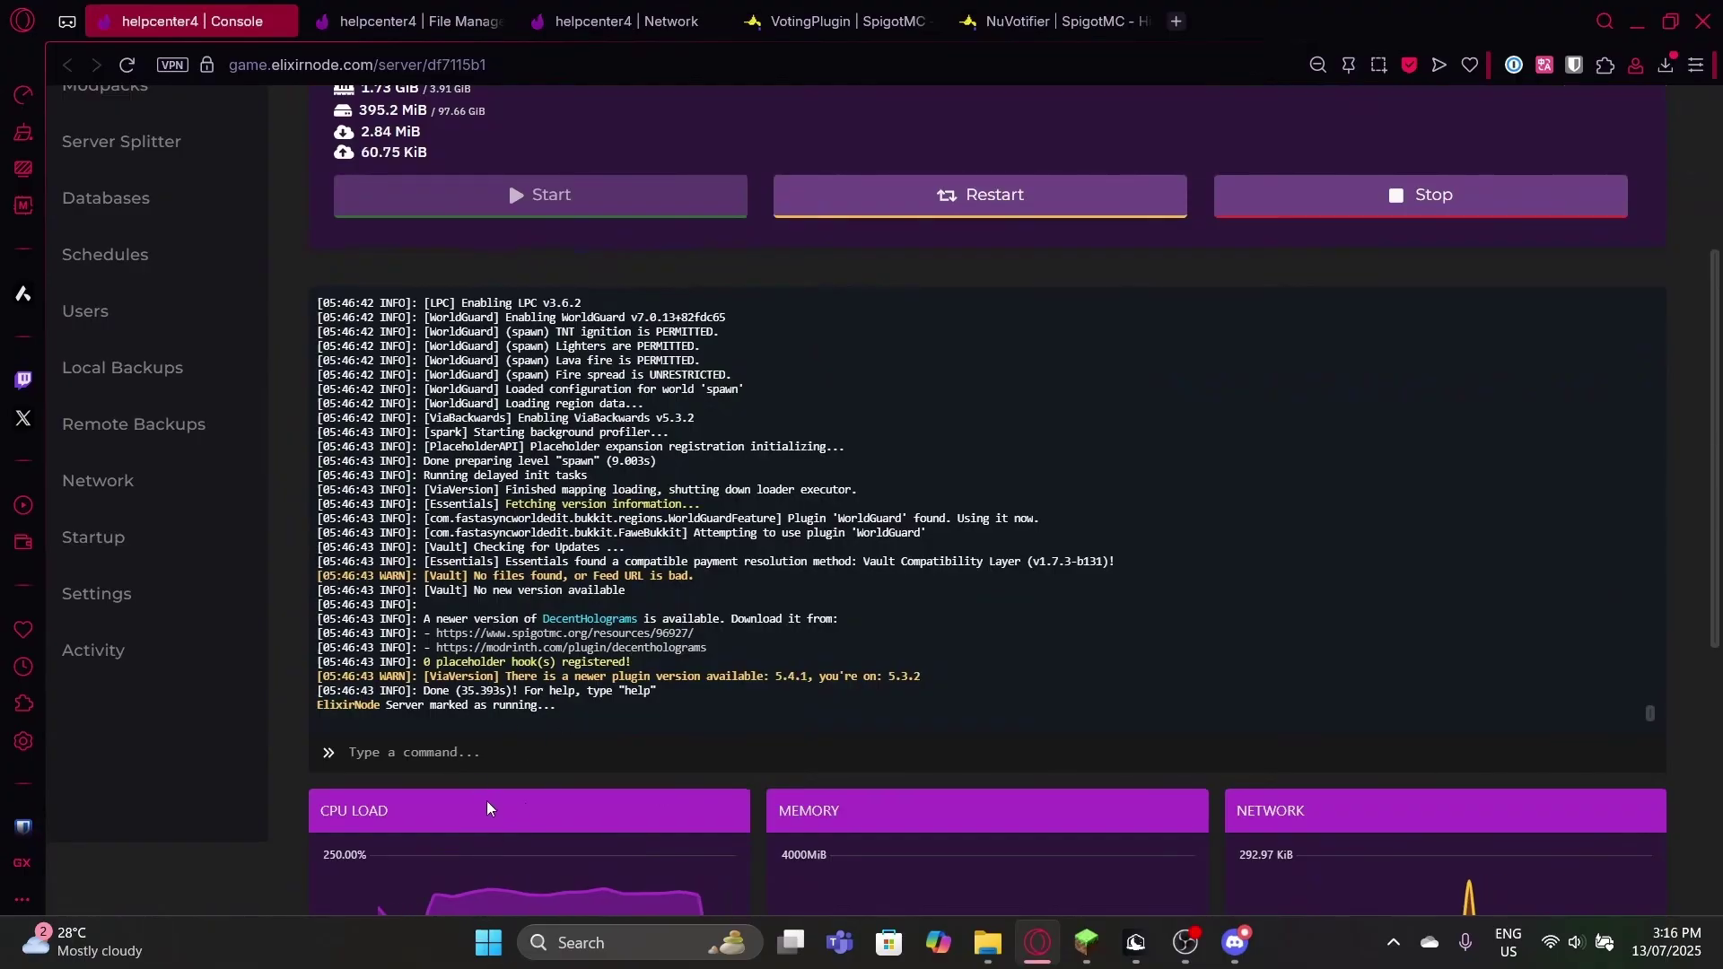
Step: Run pl in the console to confirm Votifier and VotingPlugin are loaded
{"action": "left_click", "coordinate": [470, 769]}
{"action": "type", "text": "pl"}
{"action": "key", "text": "Return"}
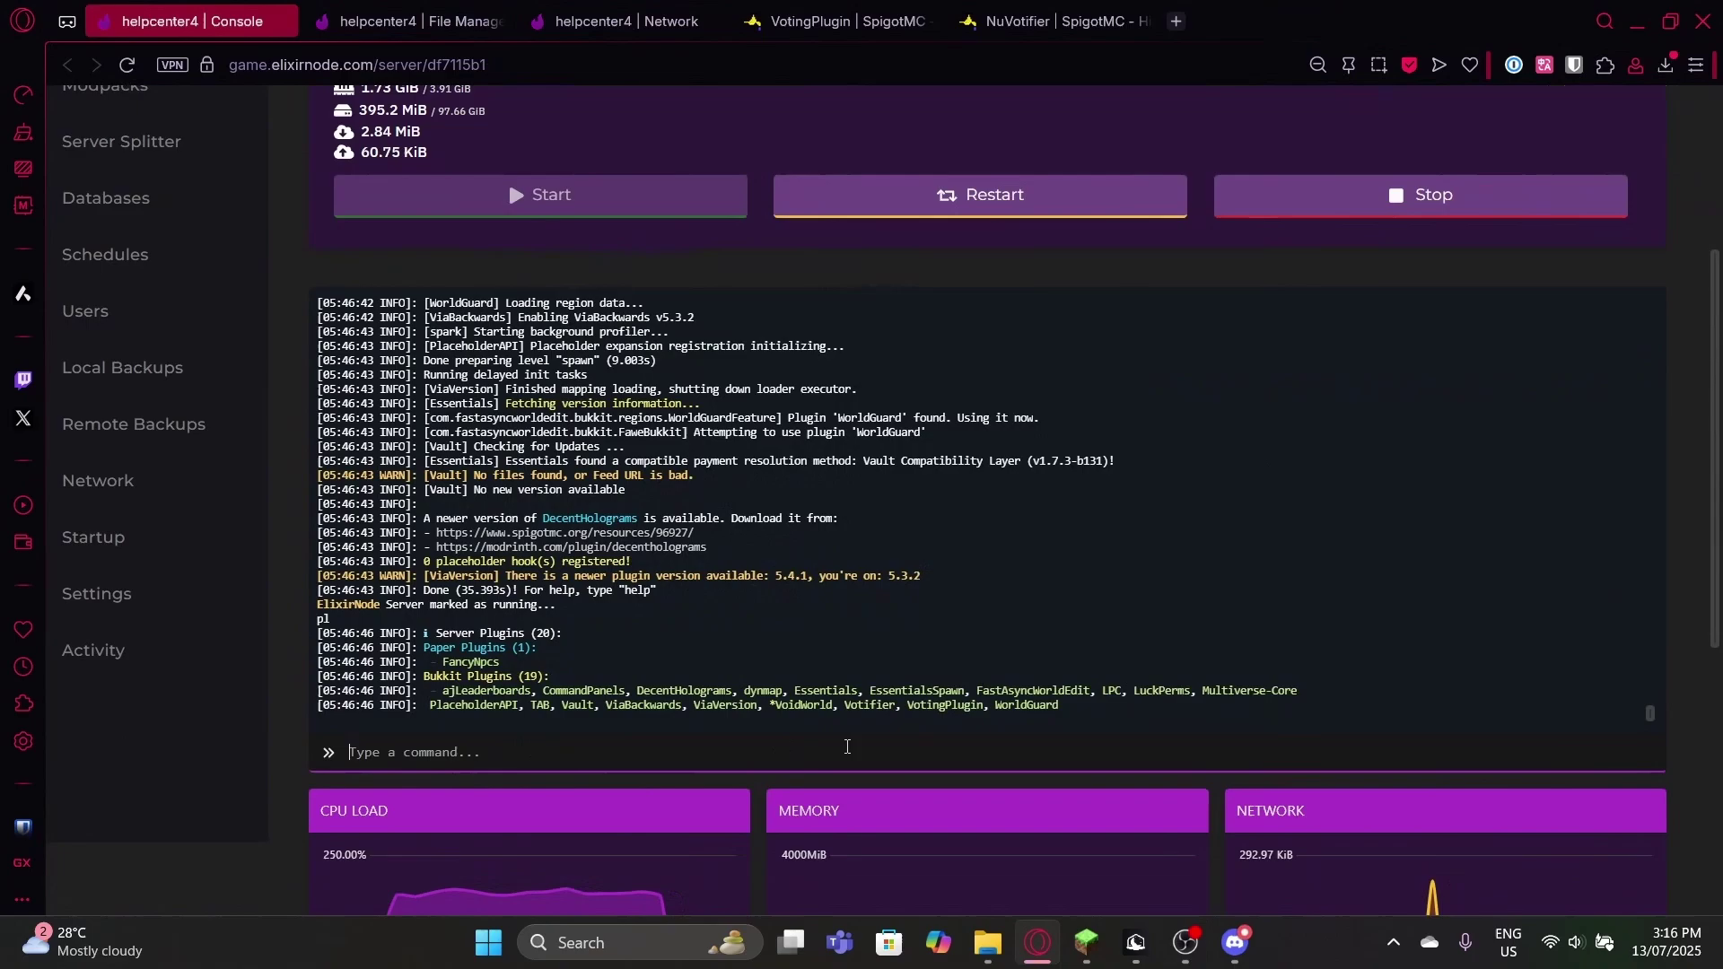
{"action": "double_click", "coordinate": [869, 676]}
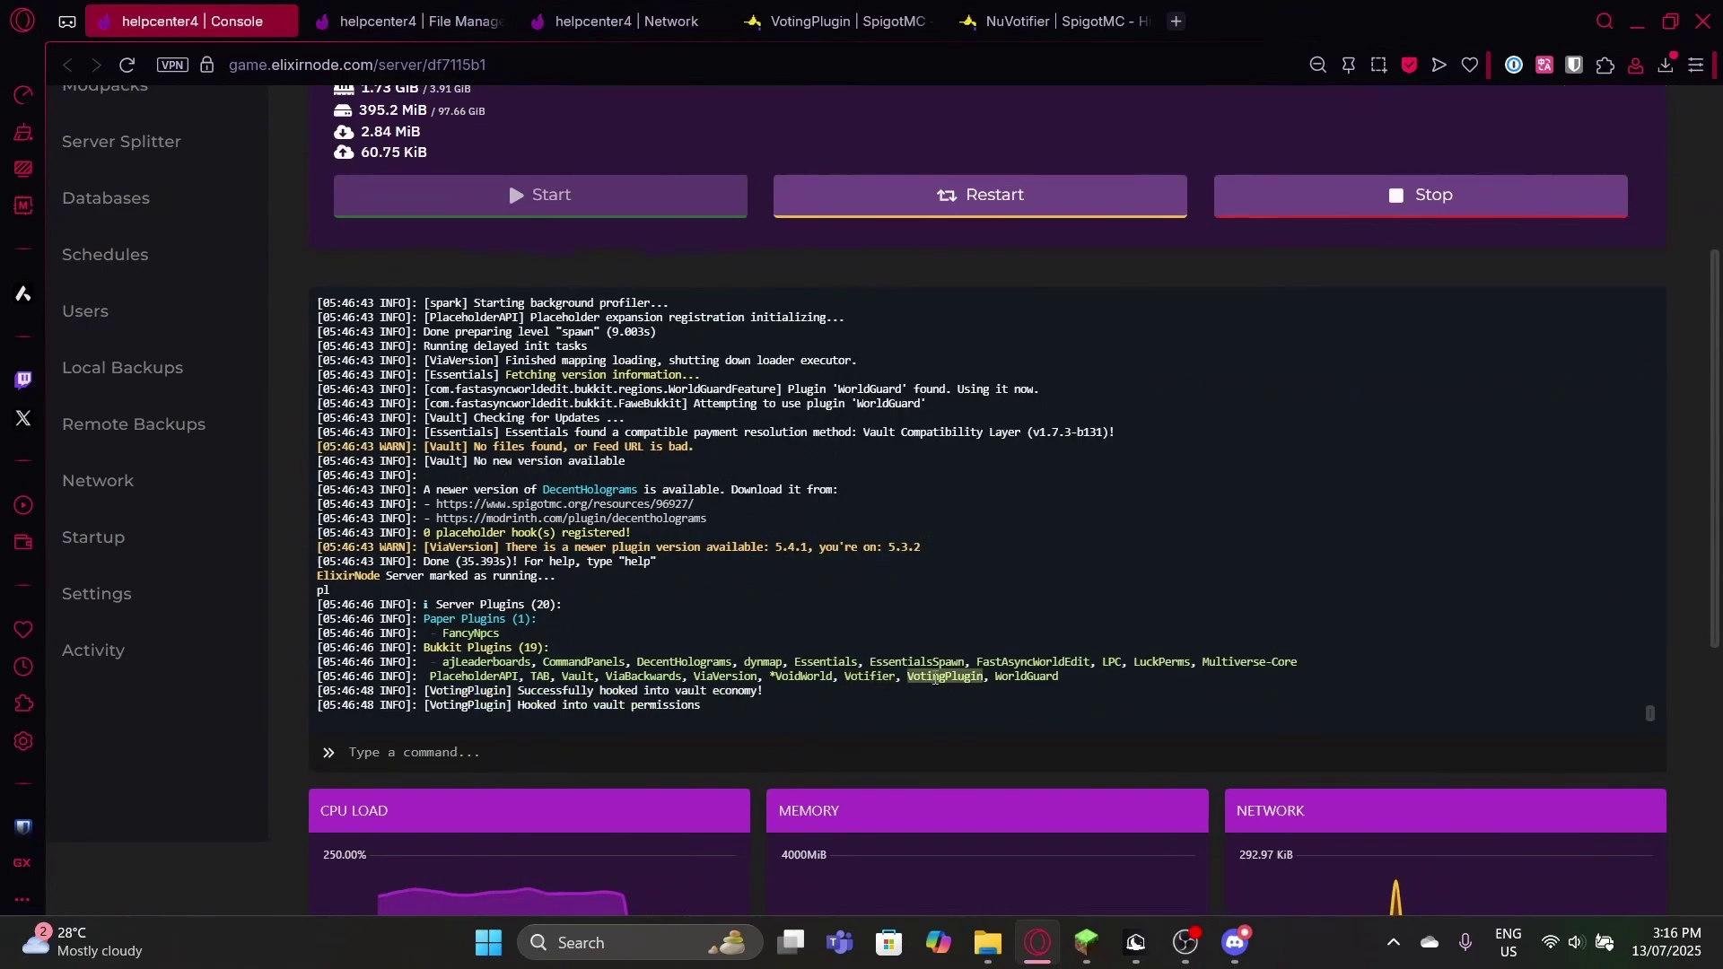
Step: Change the port in plugins/Votifier/config.yml from 8192 to 8193 and save it
{"action": "left_click", "coordinate": [408, 21]}
{"action": "left_click", "coordinate": [428, 400]}
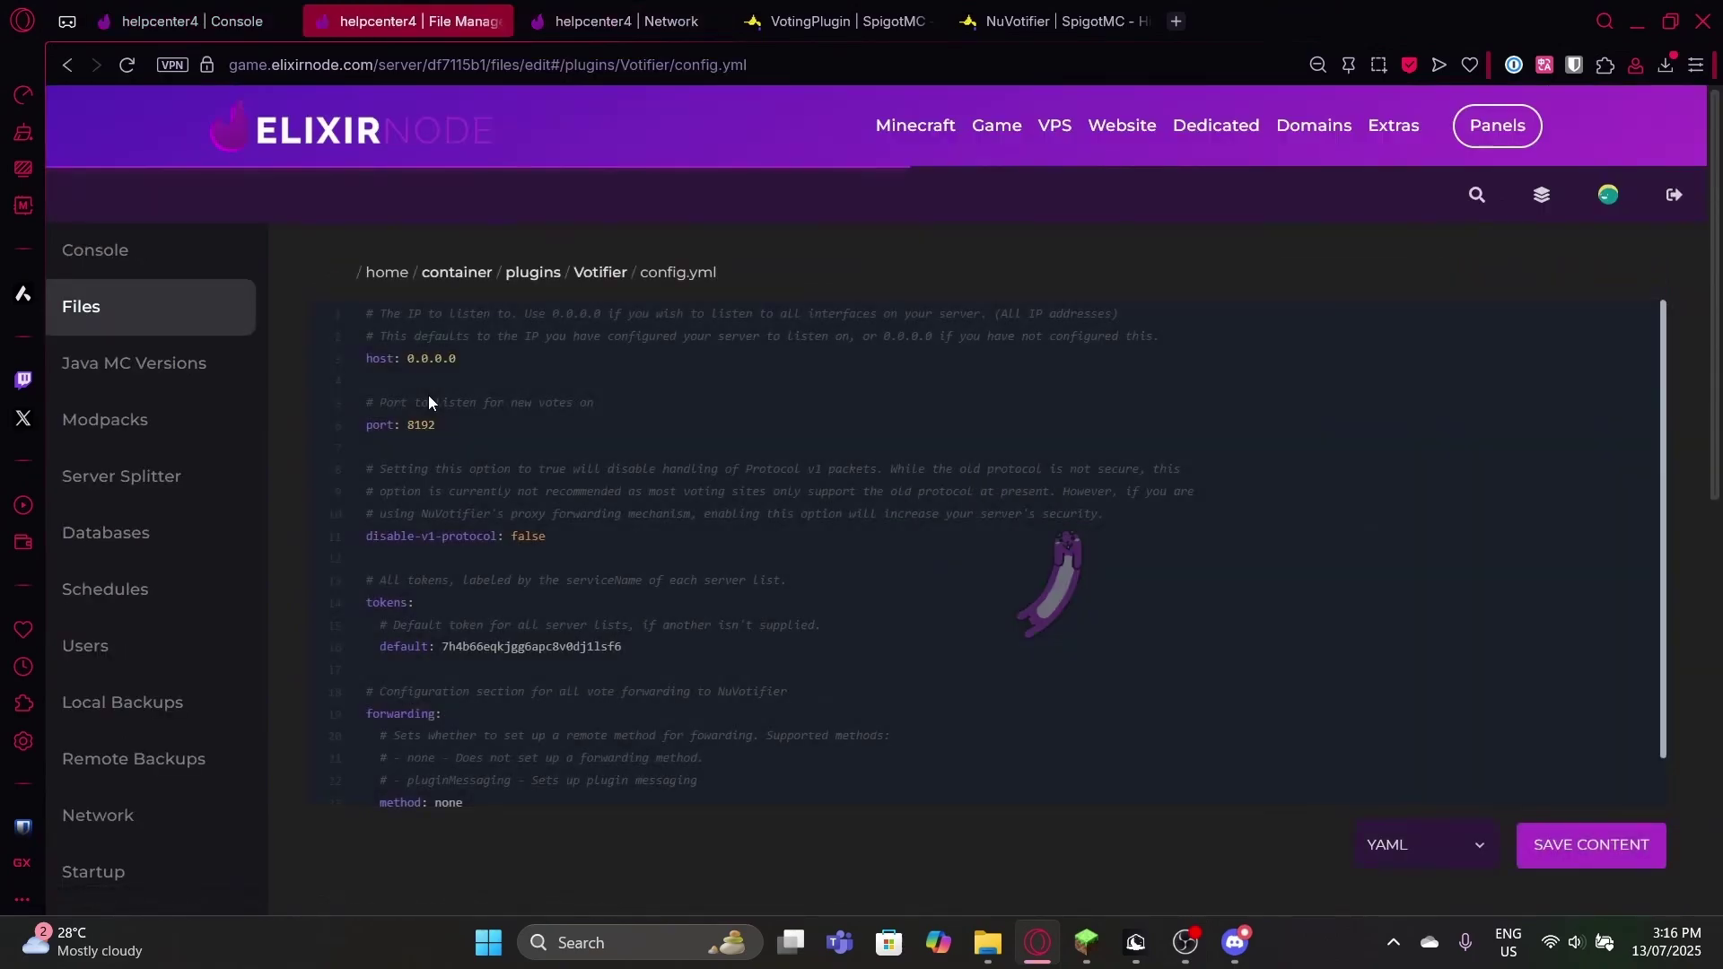
{"action": "double_click", "coordinate": [431, 424]}
{"action": "type", "text": "8193"}
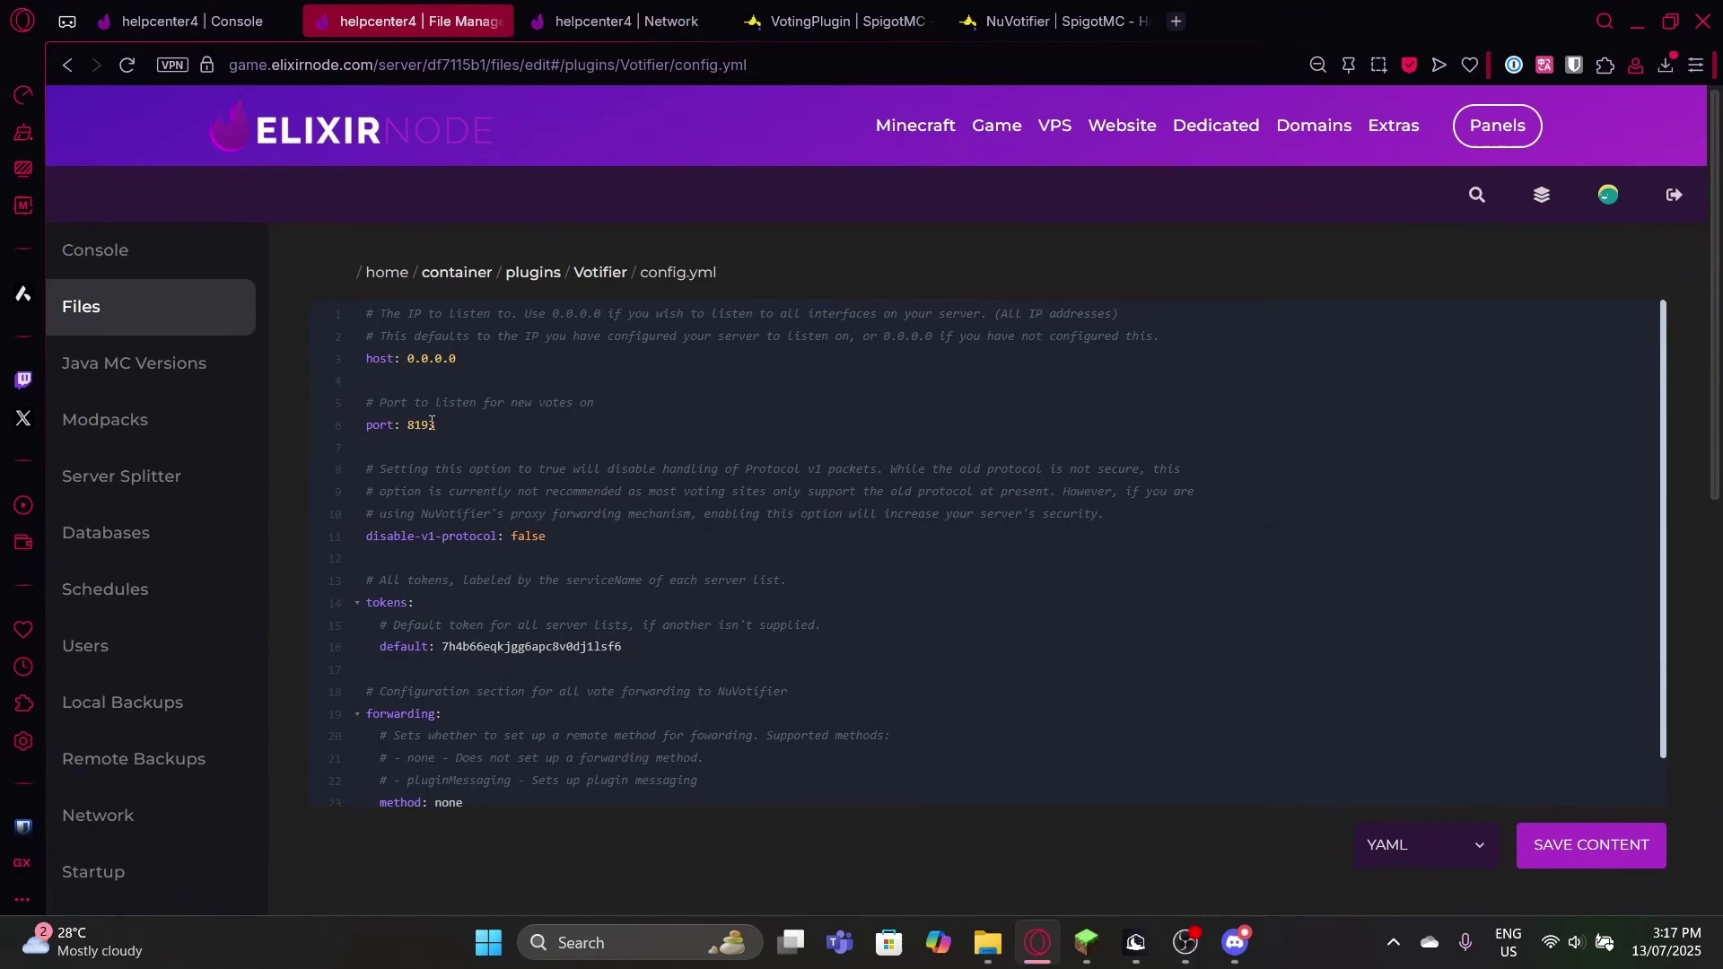
{"action": "left_click", "coordinate": [1651, 848]}
Step: Restart the server to apply the new Votifier port and return to the plugins folder
{"action": "key", "text": "ctrl+shift+Tab"}
{"action": "left_click", "coordinate": [834, 202]}
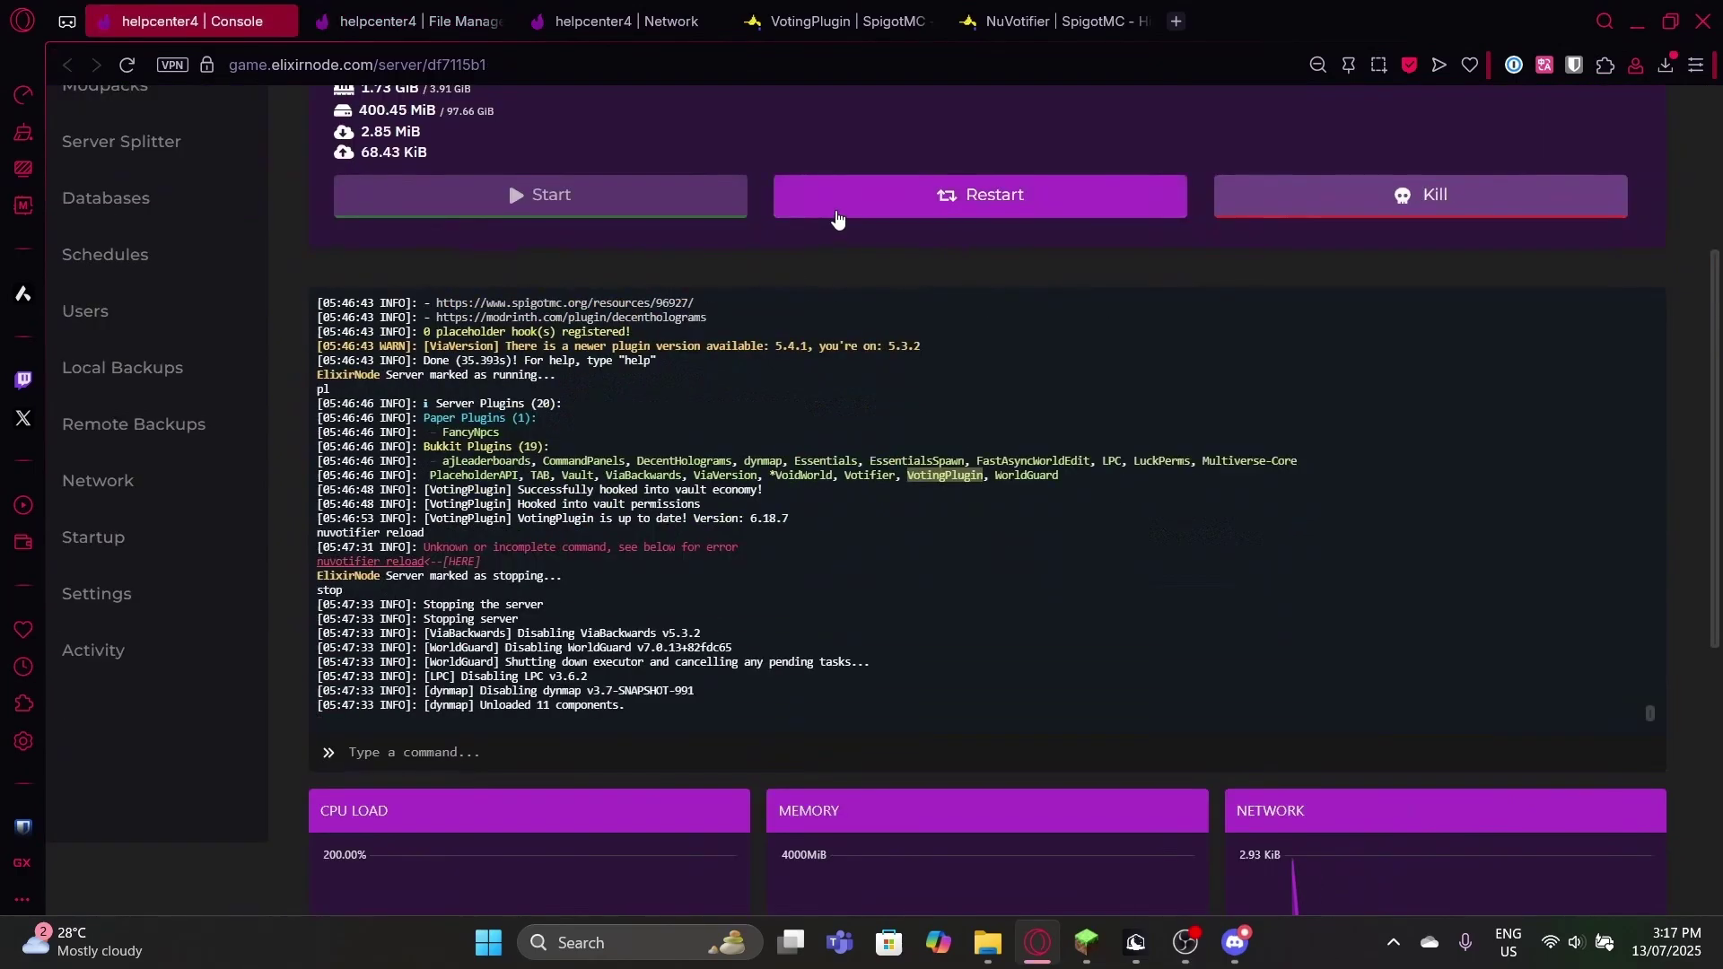
{"action": "key", "text": "ctrl+Tab"}
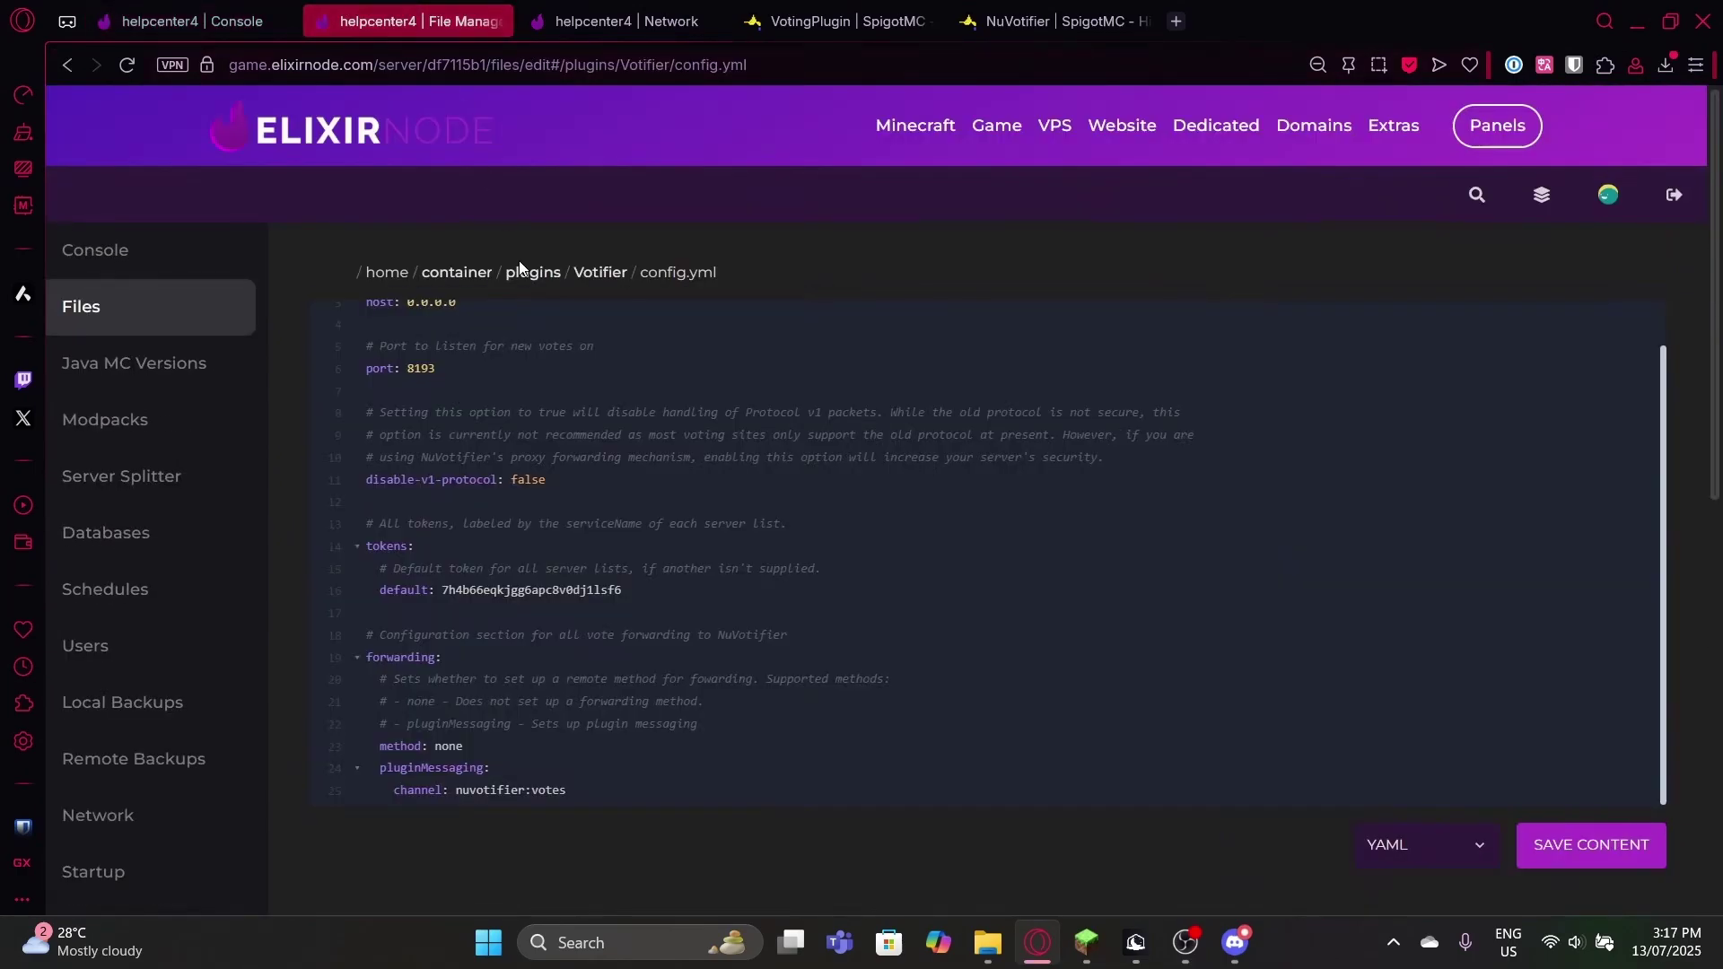
{"action": "left_click", "coordinate": [527, 274]}
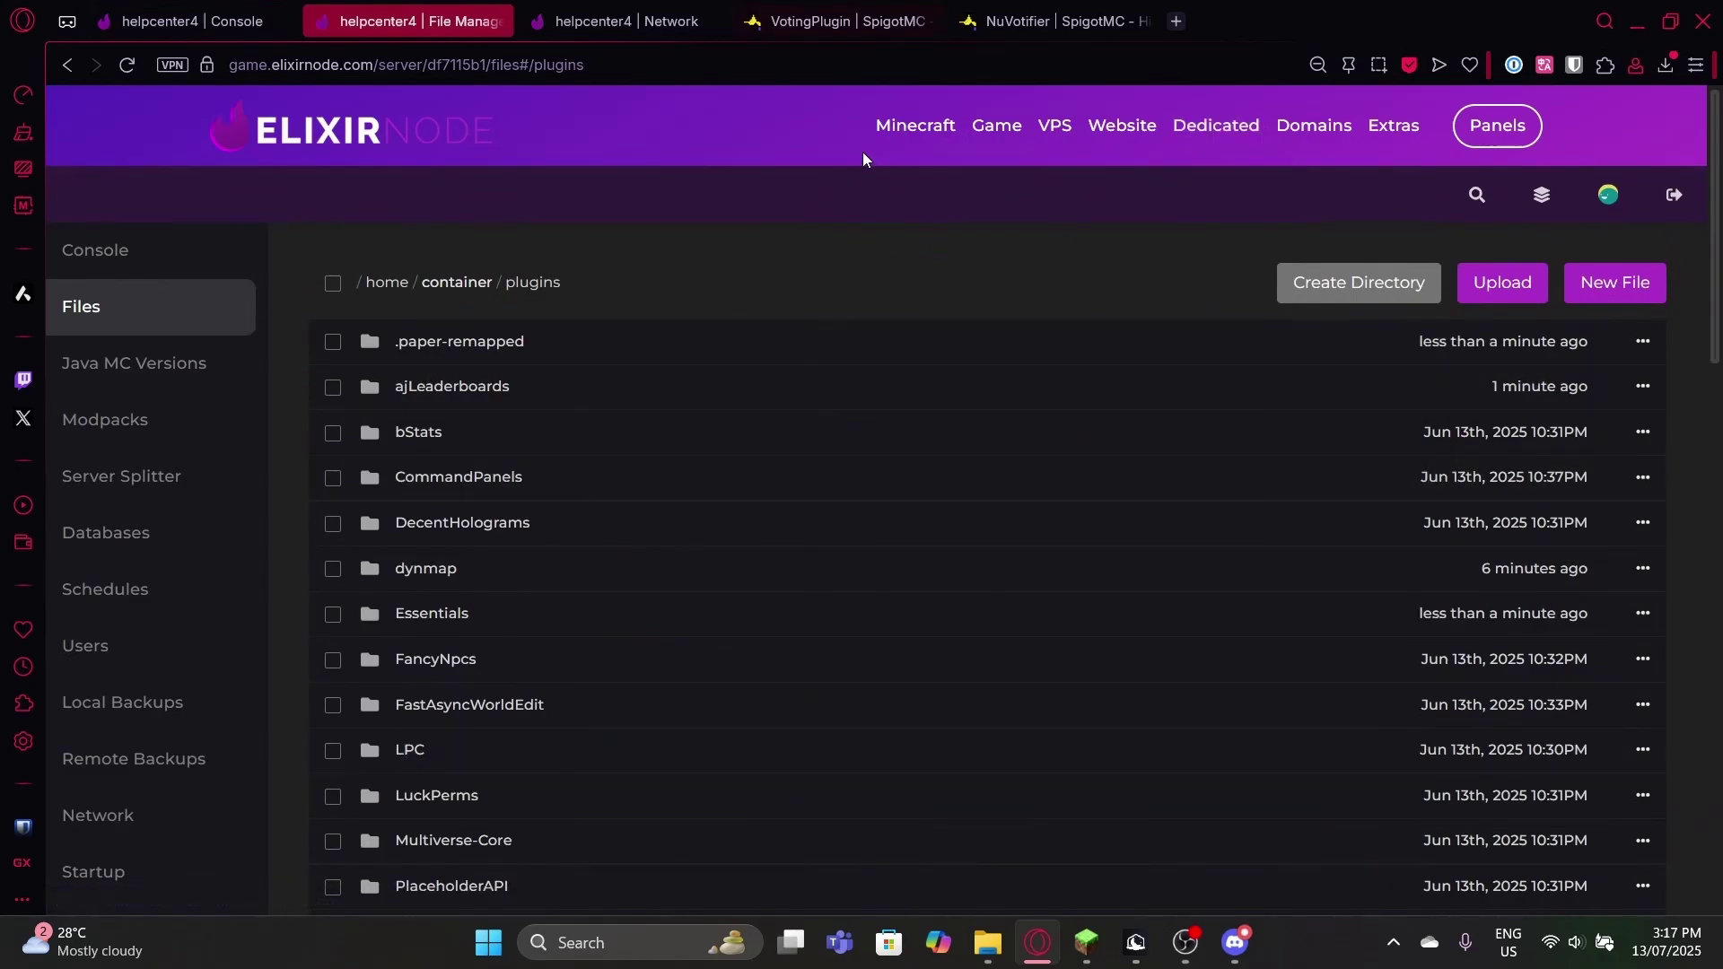
Step: Search 'minecraft server list' and fill in the contact e-mail, server name and a generated password
{"action": "left_click", "coordinate": [1181, 25]}
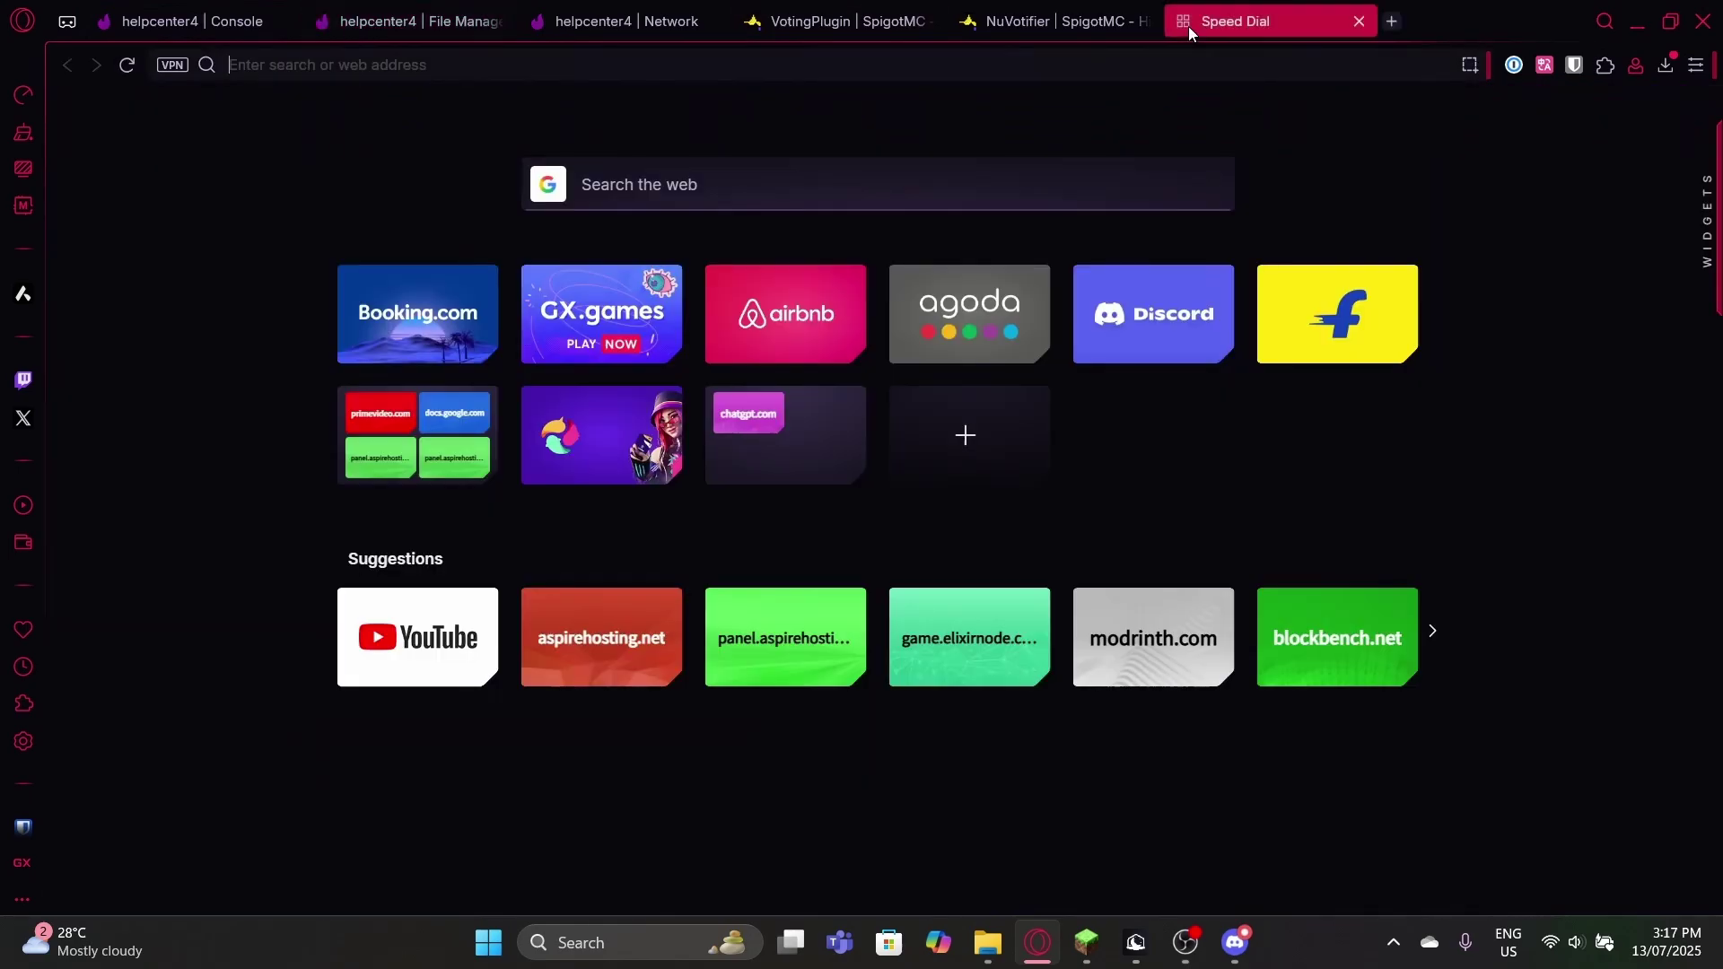
{"action": "type", "text": "minecraft- server list"}
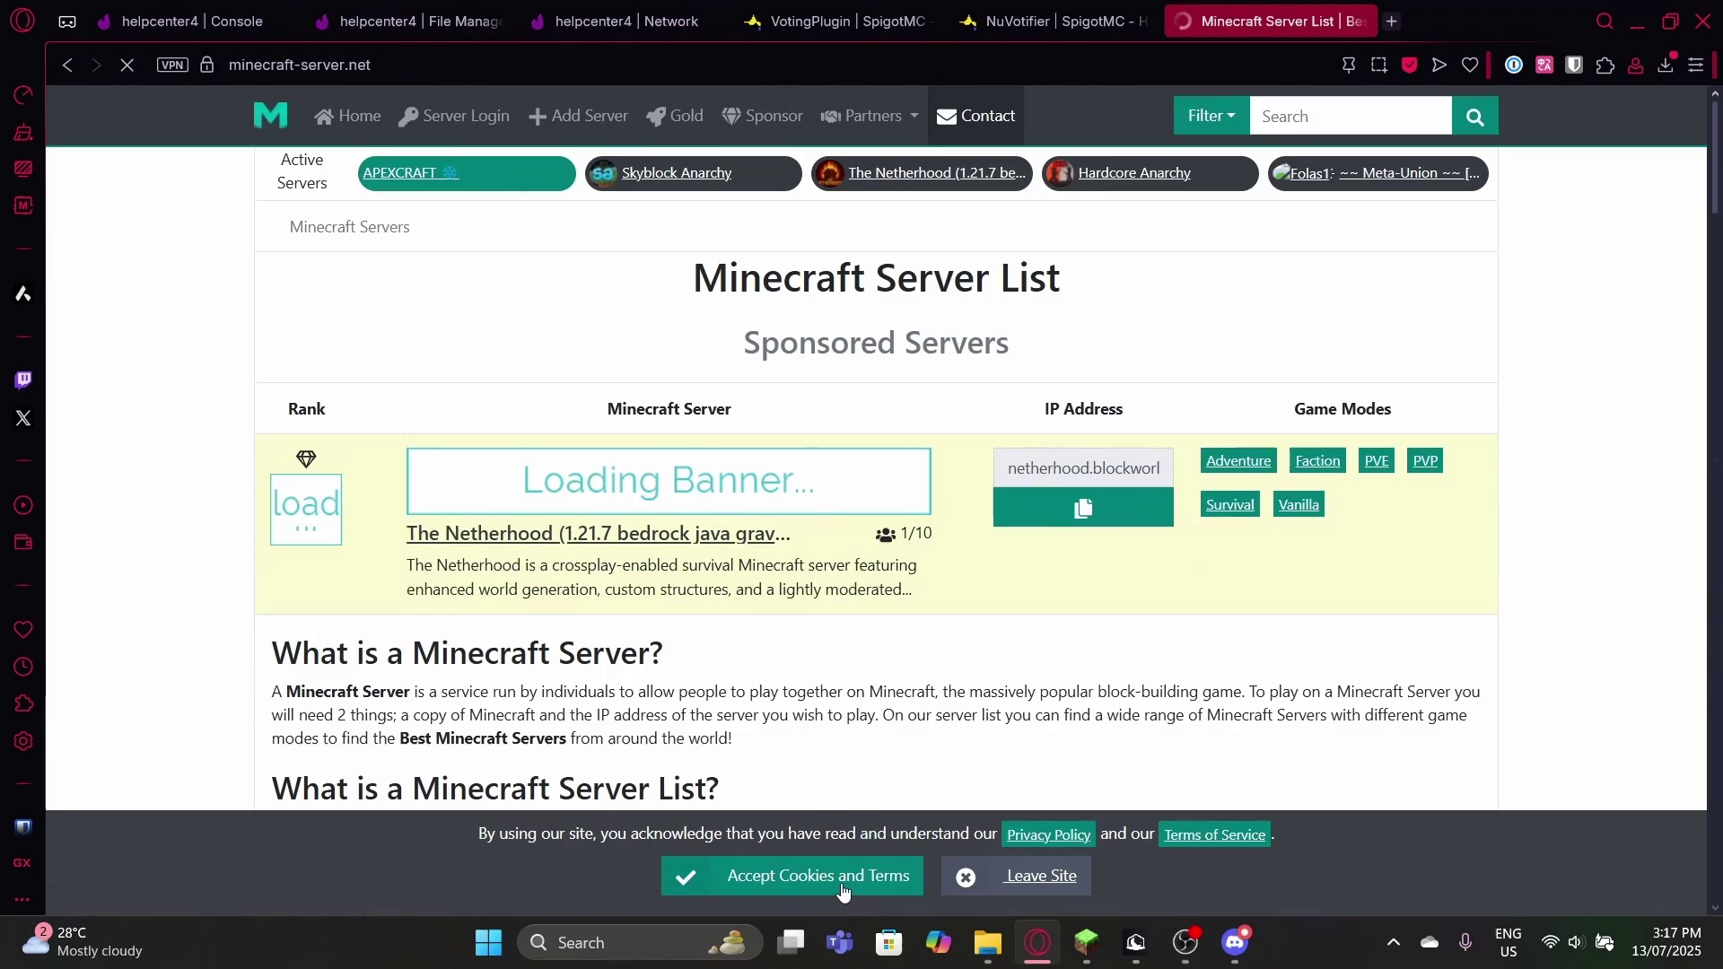
{"action": "left_click", "coordinate": [664, 424]}
{"action": "left_click", "coordinate": [727, 510]}
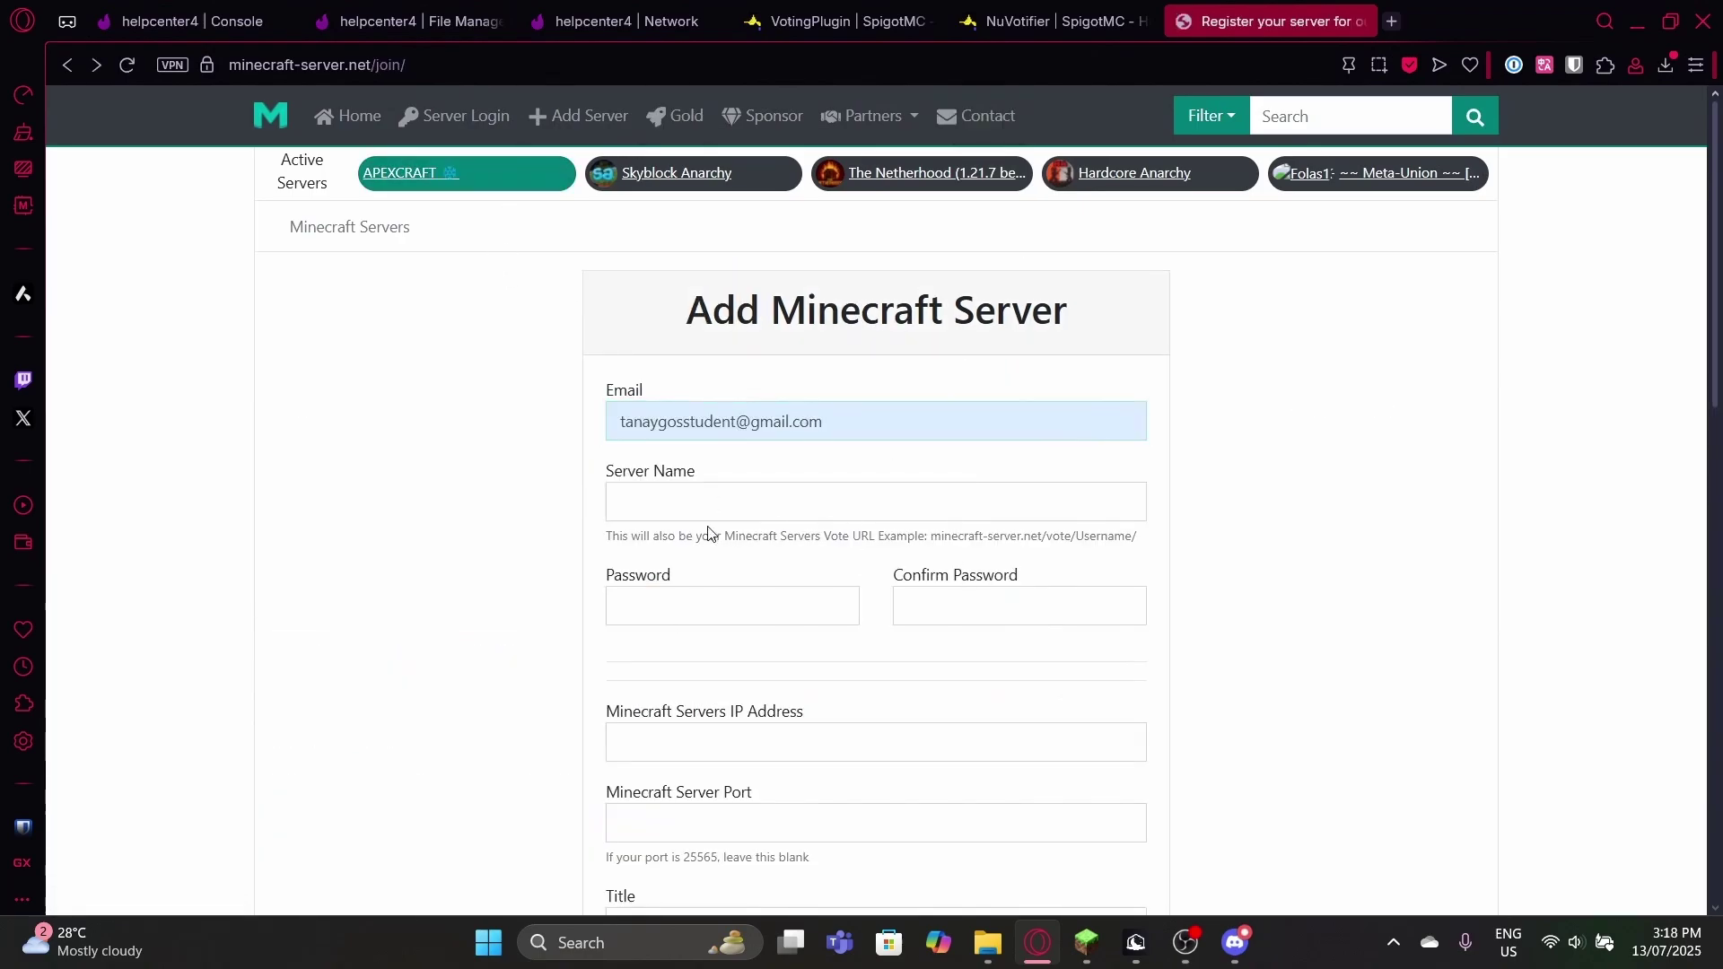
{"action": "left_click", "coordinate": [693, 516]}
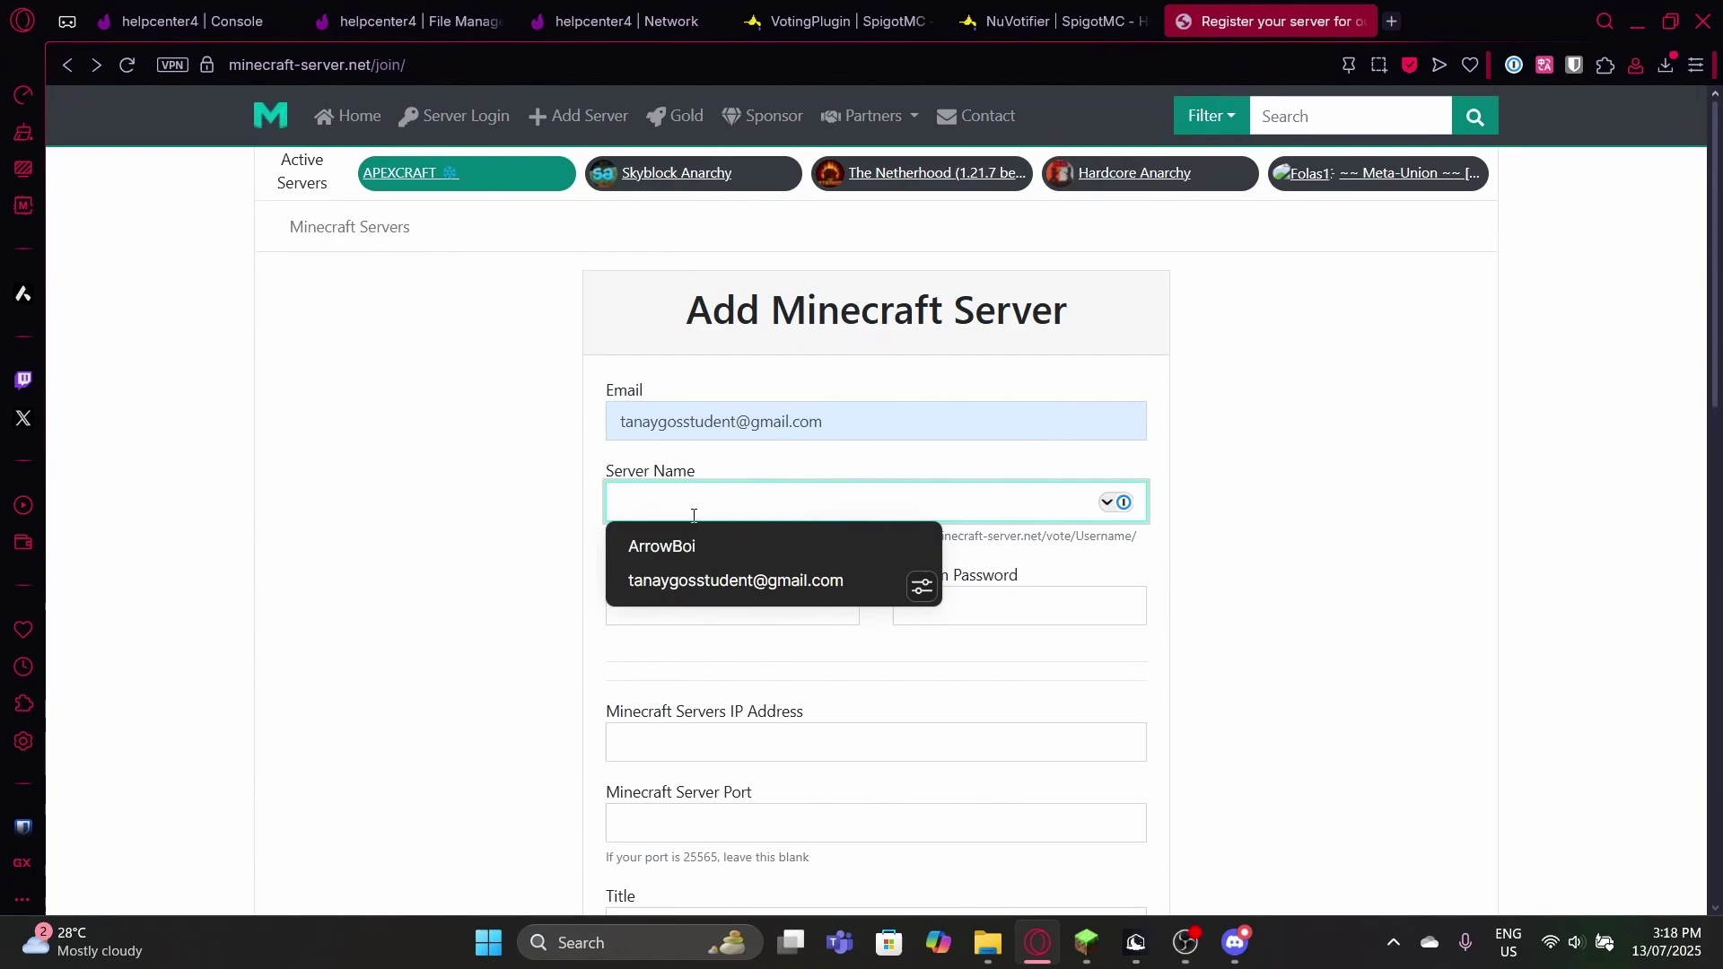
{"action": "type", "text": "ElixirNode Test Ser"}
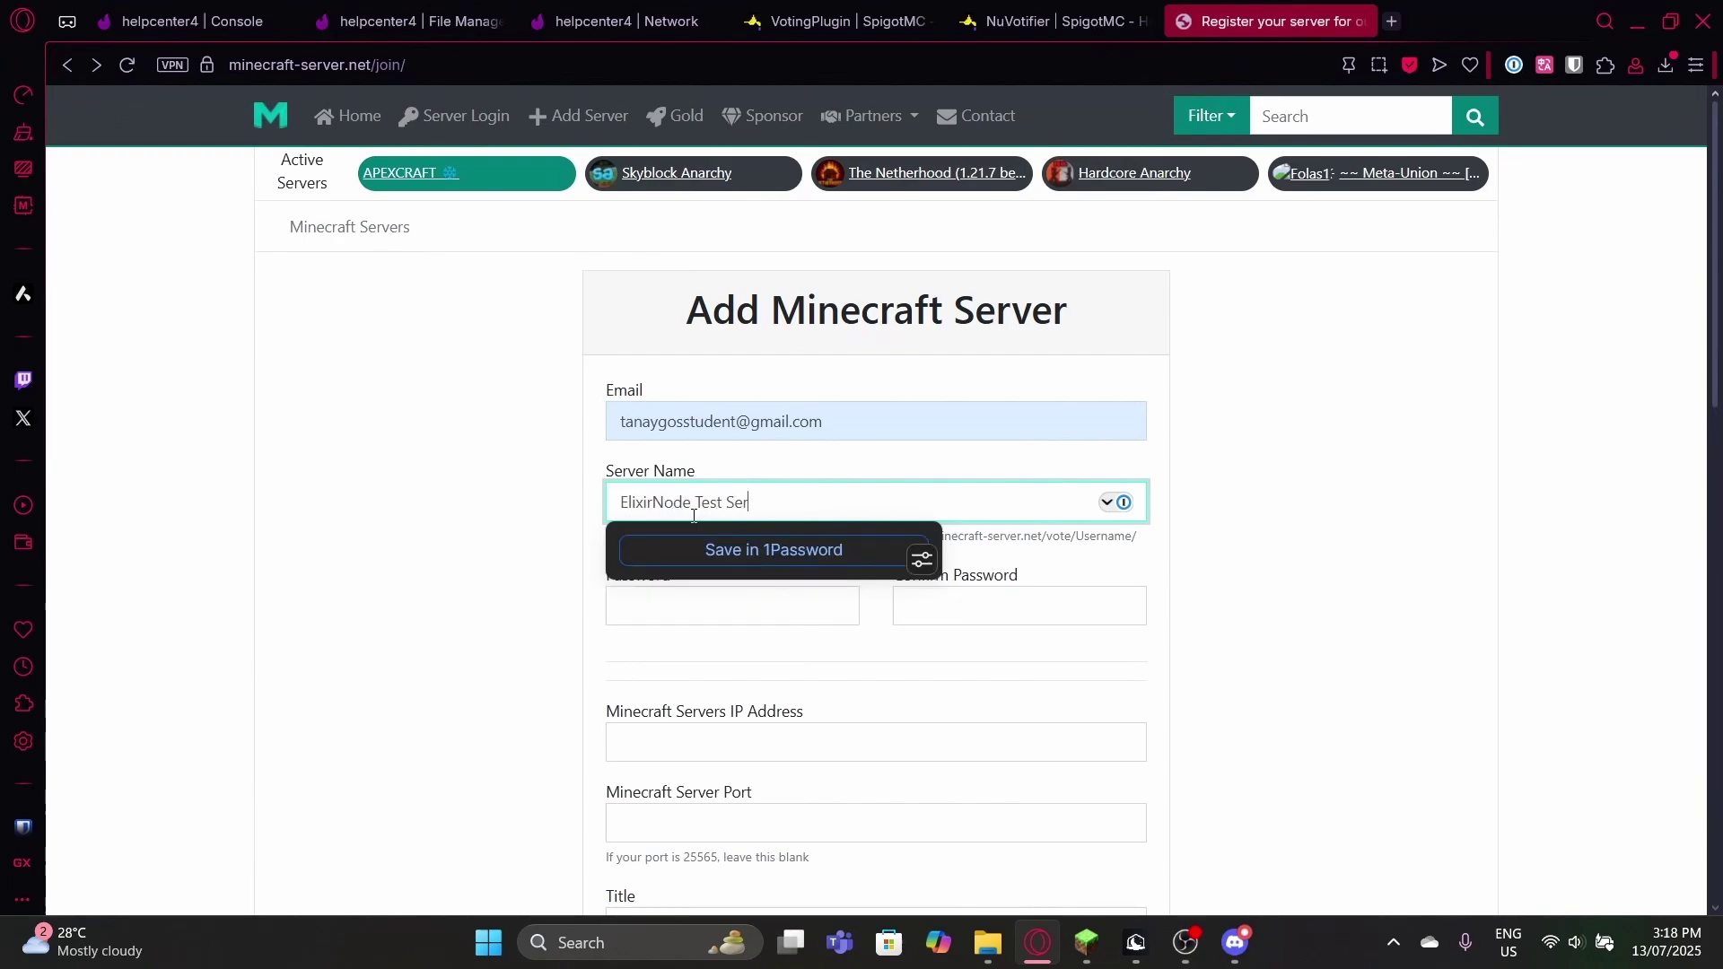
{"action": "type", "text": "ver"}
{"action": "key", "text": "Tab"}
{"action": "left_click", "coordinate": [718, 650]}
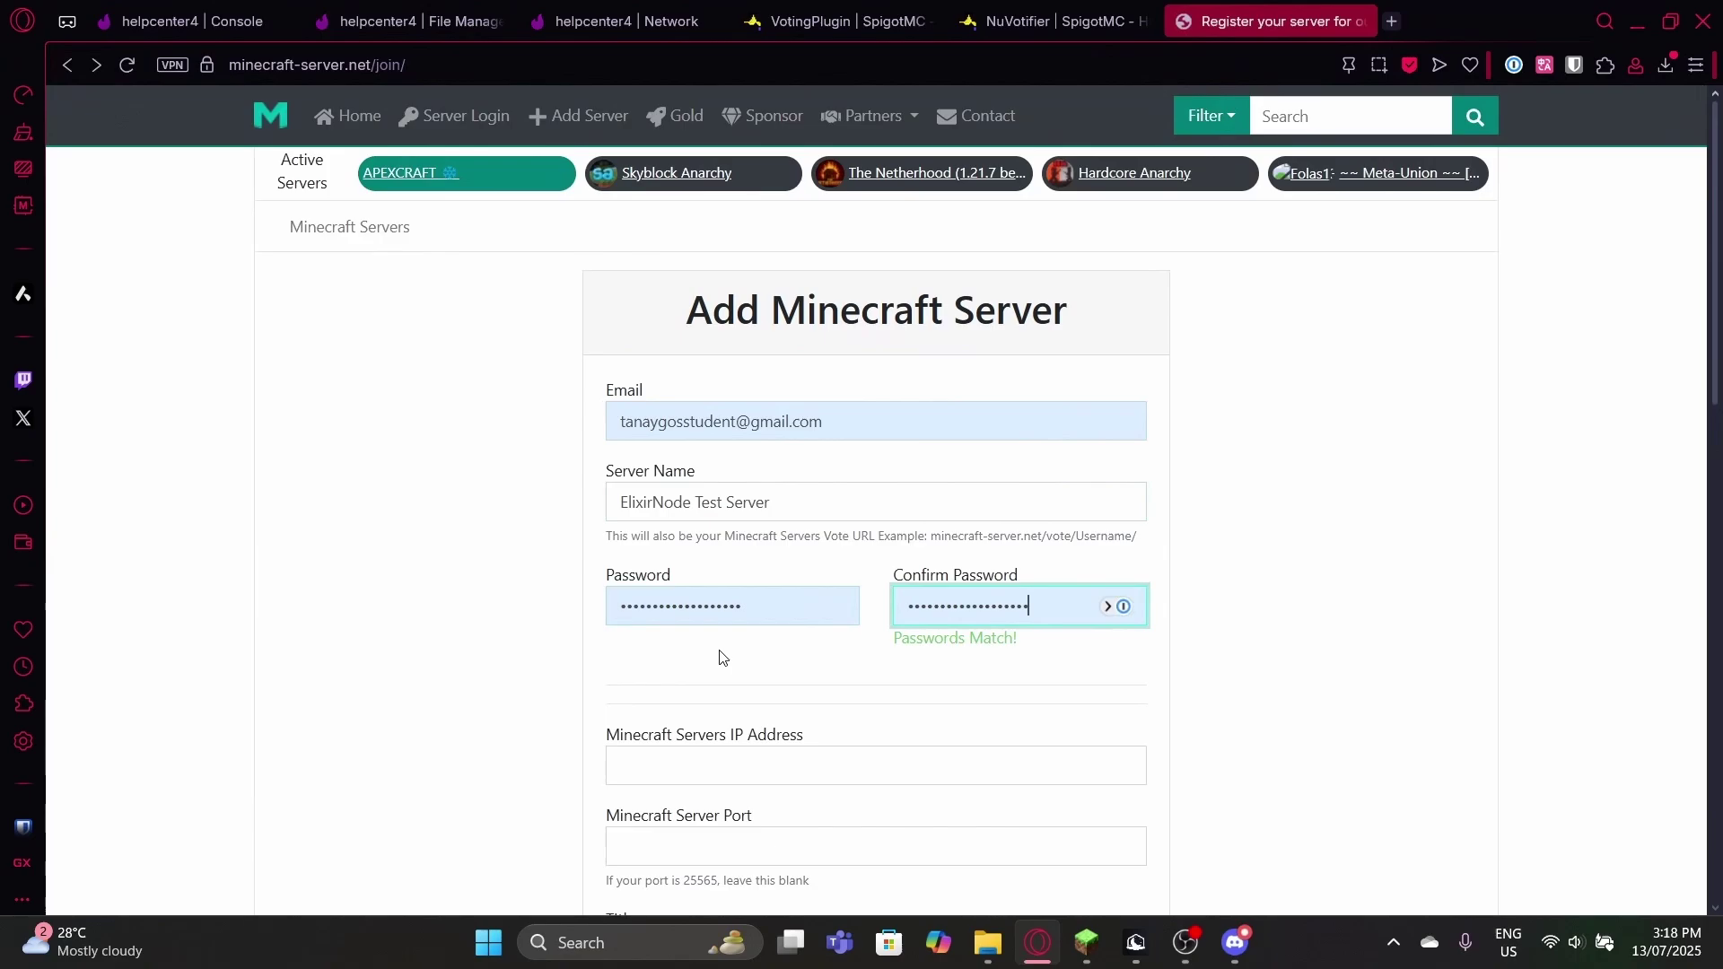
{"action": "left_click", "coordinate": [1627, 287]}
Step: Copy the server address from the panel and enter it with port 25572
{"action": "left_click", "coordinate": [192, 21]}
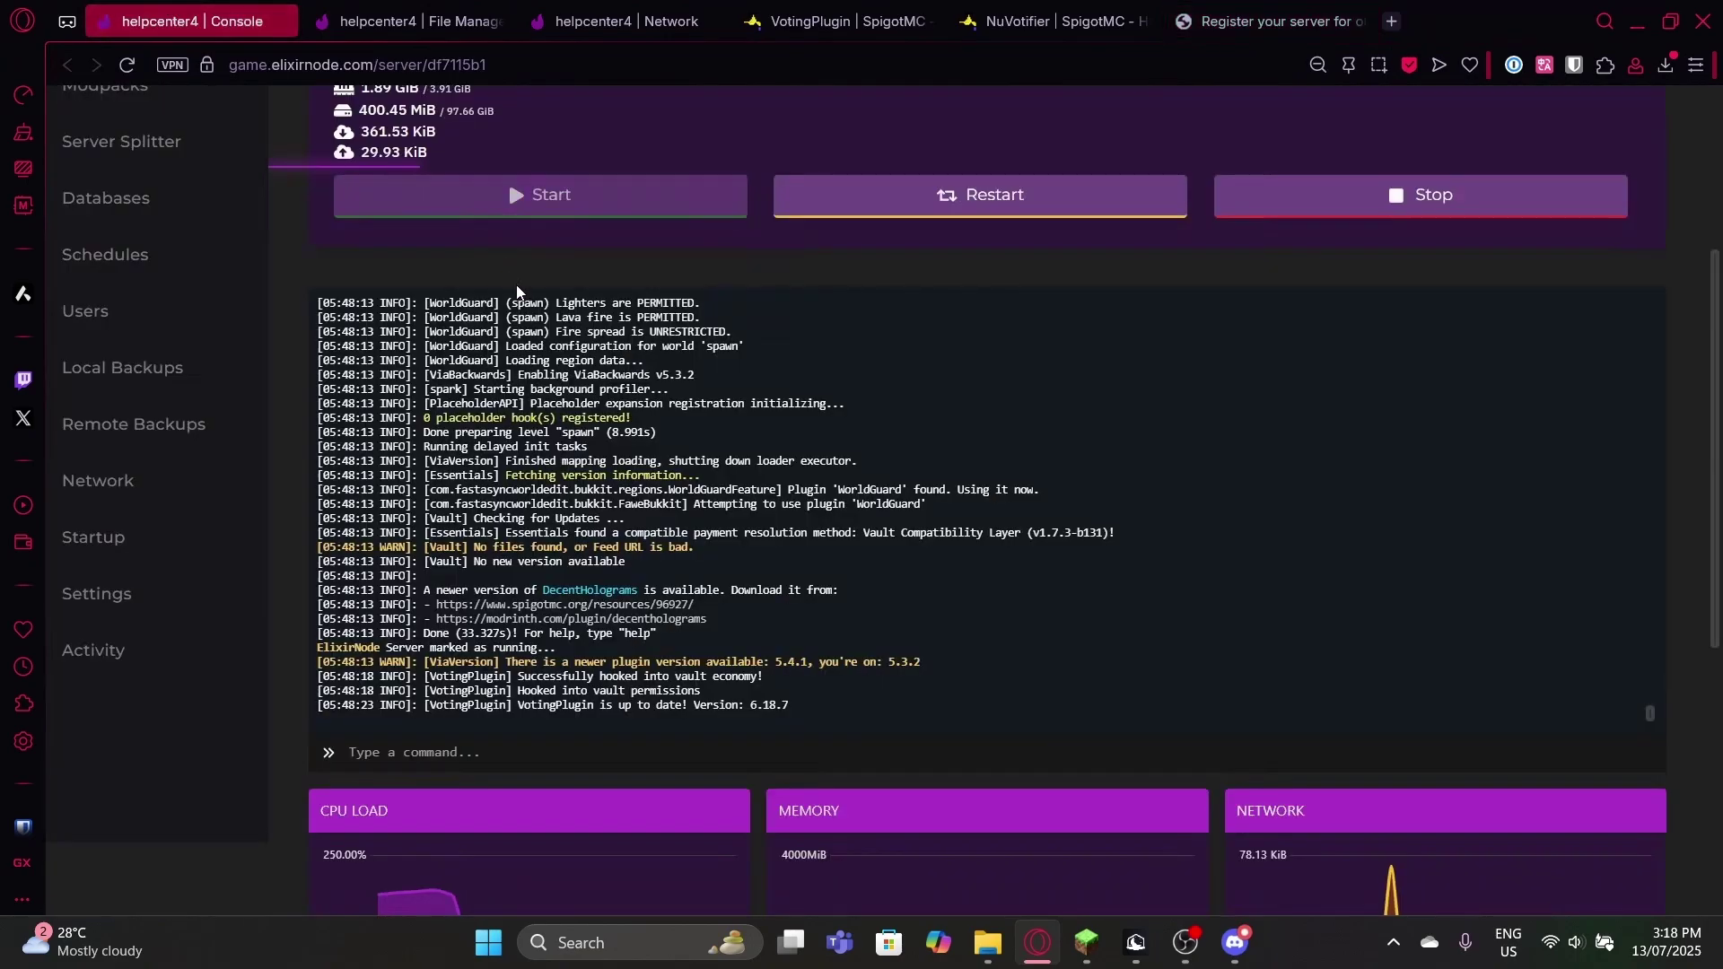
{"action": "scroll", "coordinate": [517, 292], "scroll_direction": "up", "scroll_amount": 3}
{"action": "left_click", "coordinate": [405, 253]}
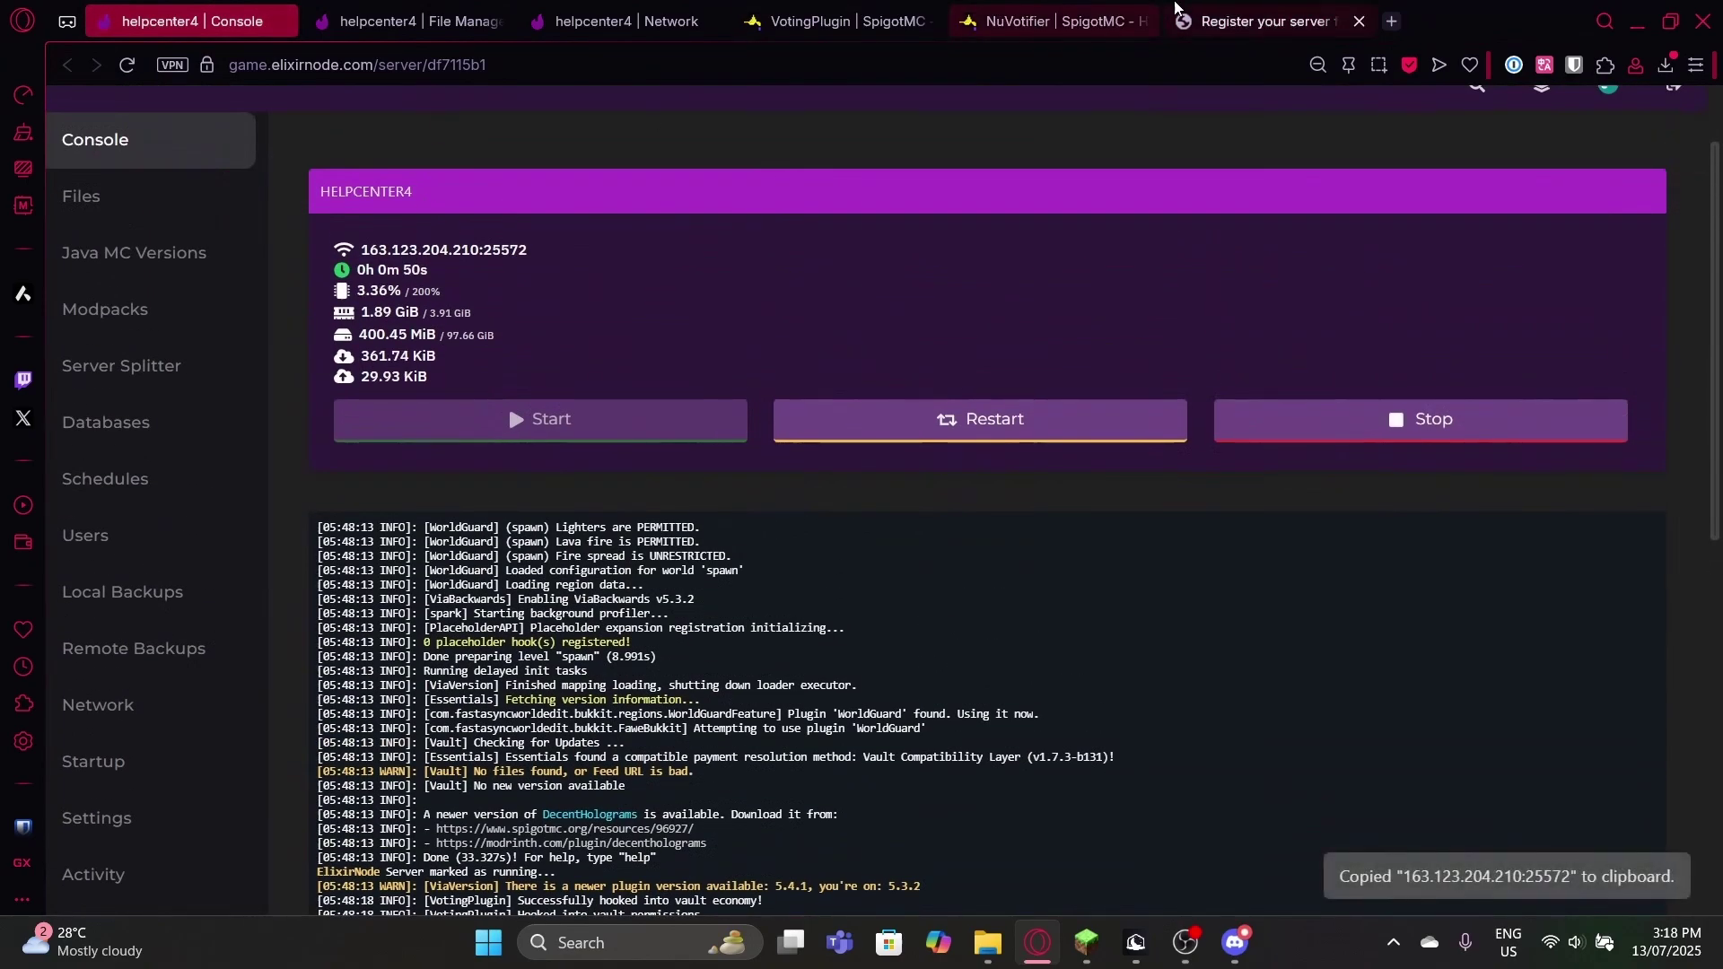
{"action": "left_click", "coordinate": [1174, 9]}
{"action": "key", "text": "Tab"}
{"action": "type", "text": "25572"}
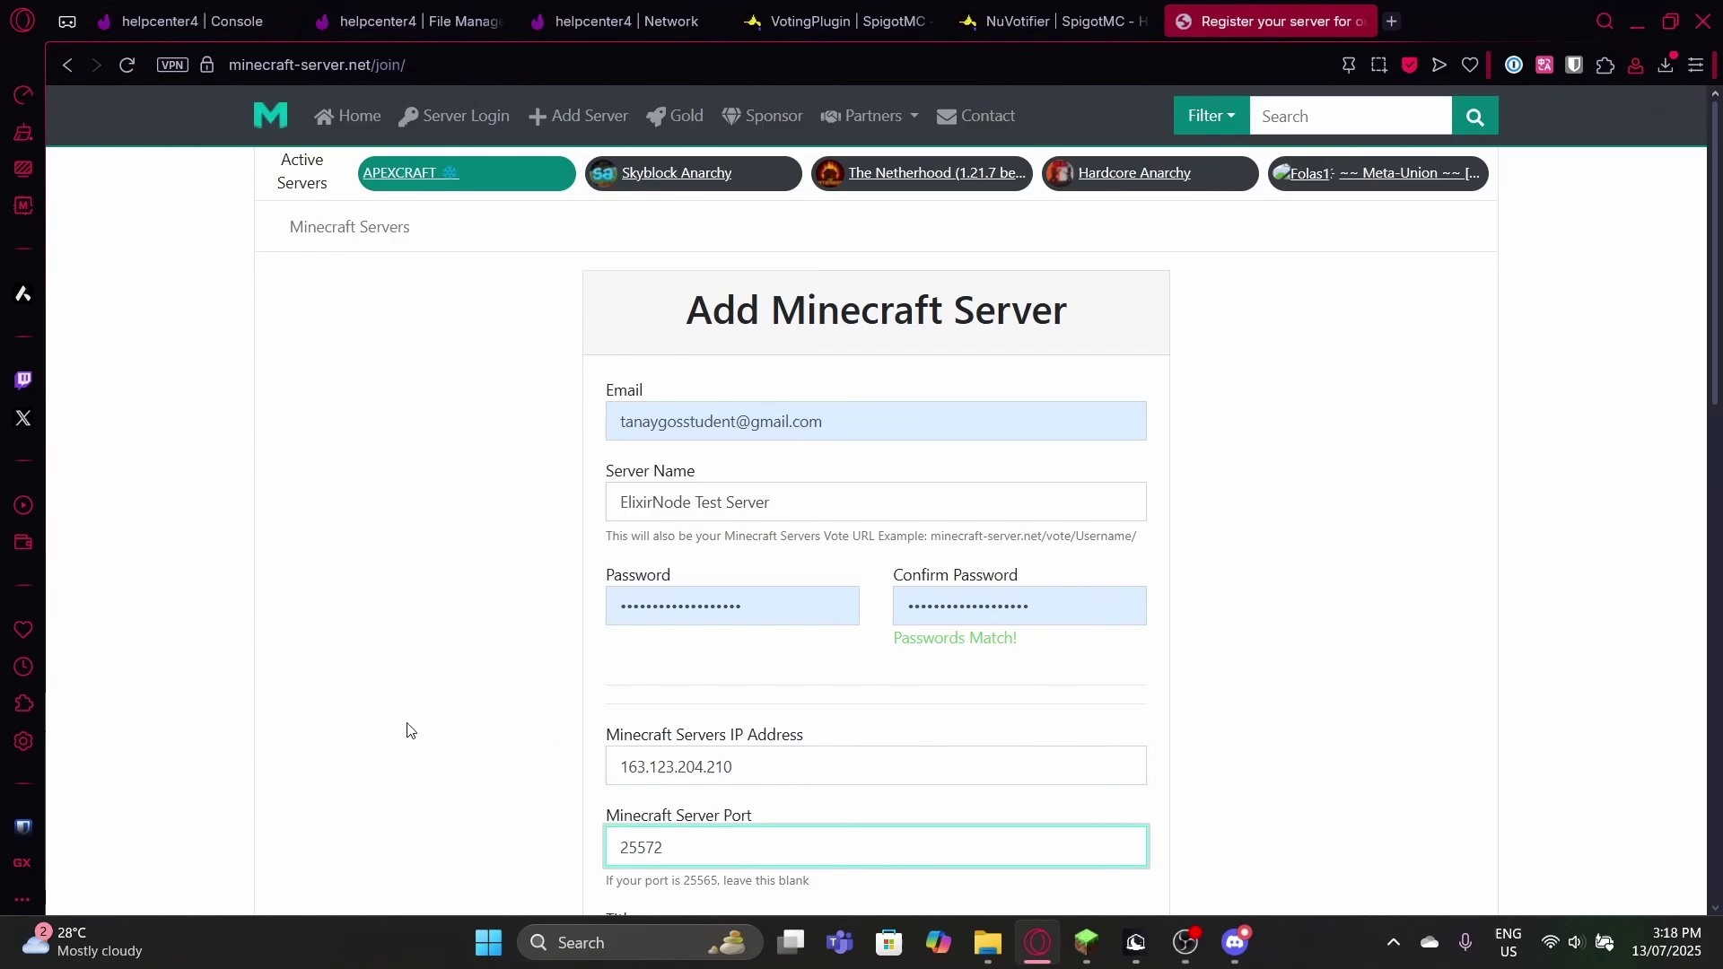
Step: Enter 'Server Test' as the listing title and toggle the Survival game mode
{"action": "scroll", "coordinate": [406, 730], "scroll_direction": "down", "scroll_amount": 3}
{"action": "left_click", "coordinate": [638, 618]}
{"action": "scroll", "coordinate": [642, 626], "scroll_direction": "up", "scroll_amount": 3}
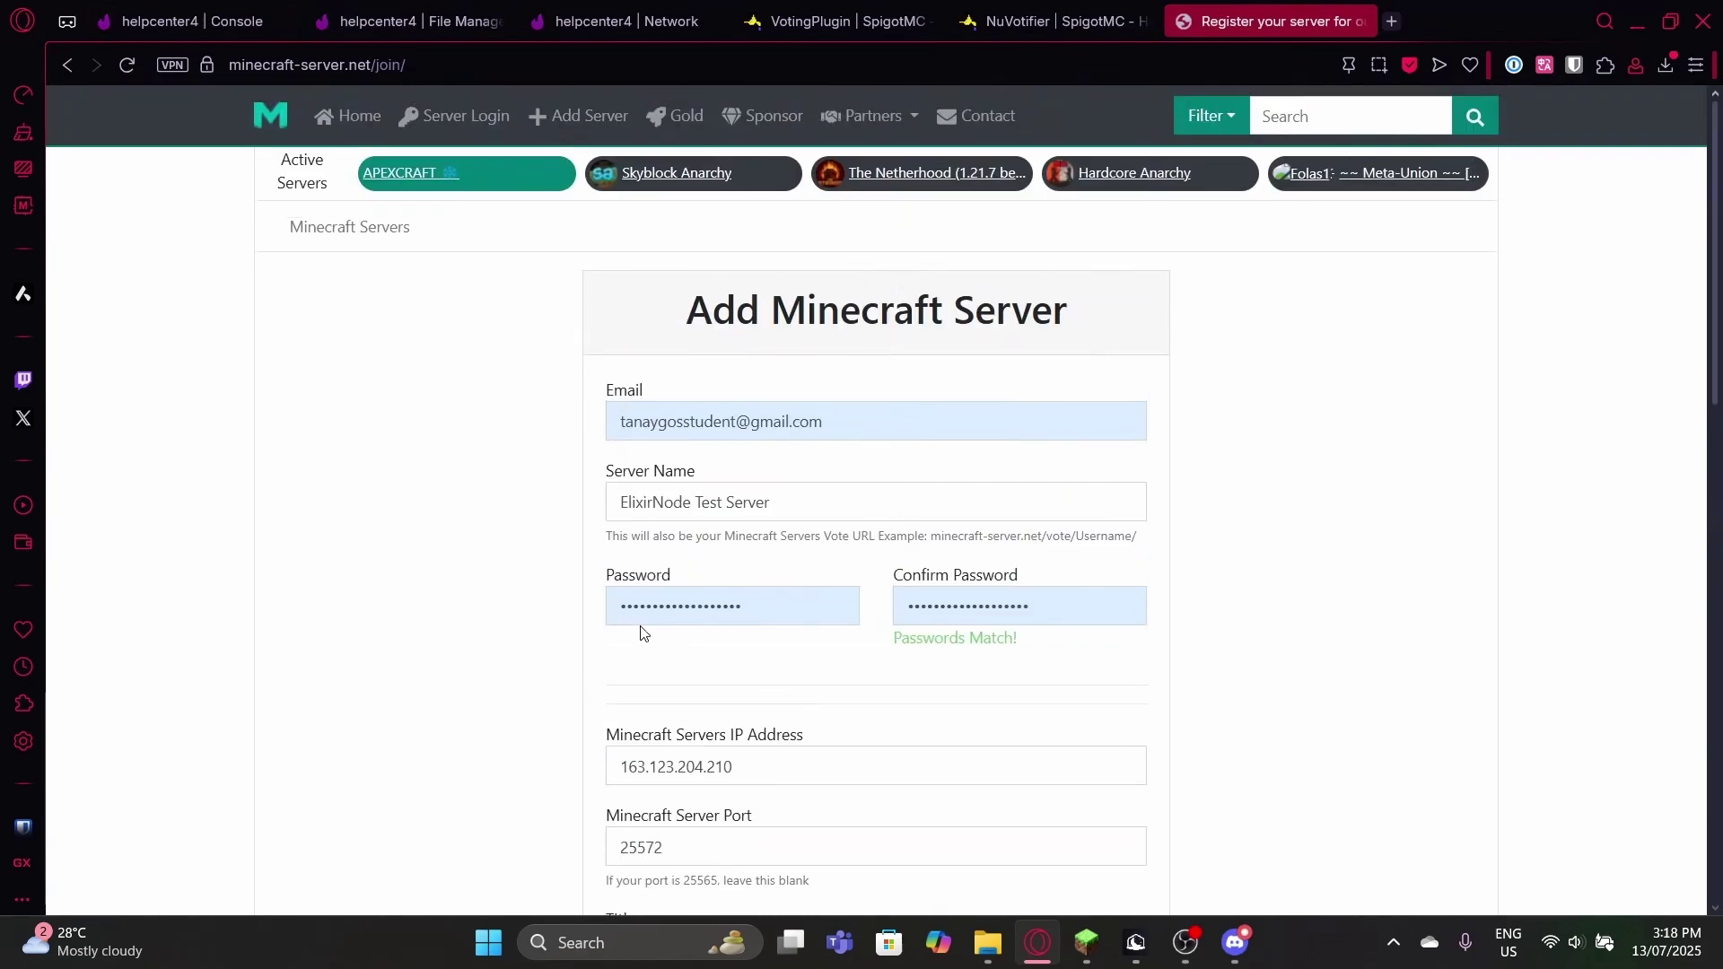
{"action": "scroll", "coordinate": [642, 634], "scroll_direction": "down", "scroll_amount": 5}
{"action": "type", "text": "ElixirNodes"}
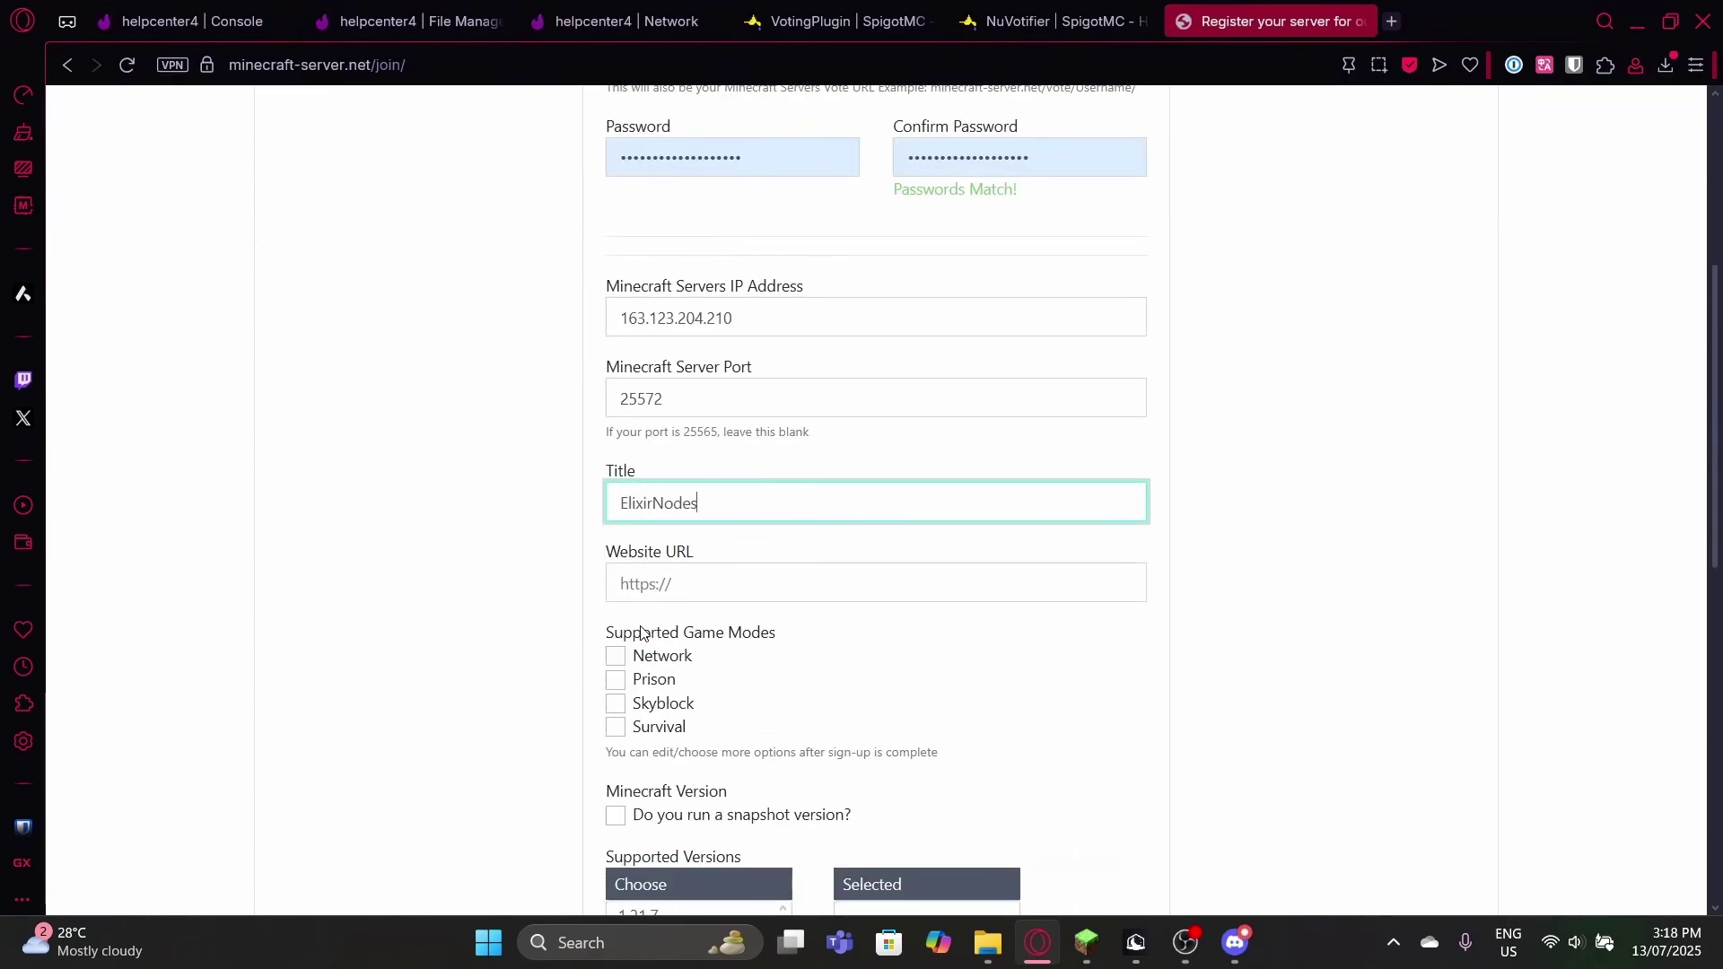
{"action": "type", "text": "Server"}
{"action": "type", "text": " Test"}
{"action": "left_click", "coordinate": [616, 727]}
{"action": "scroll", "coordinate": [615, 717], "scroll_direction": "down", "scroll_amount": 1}
{"action": "left_click", "coordinate": [617, 617]}
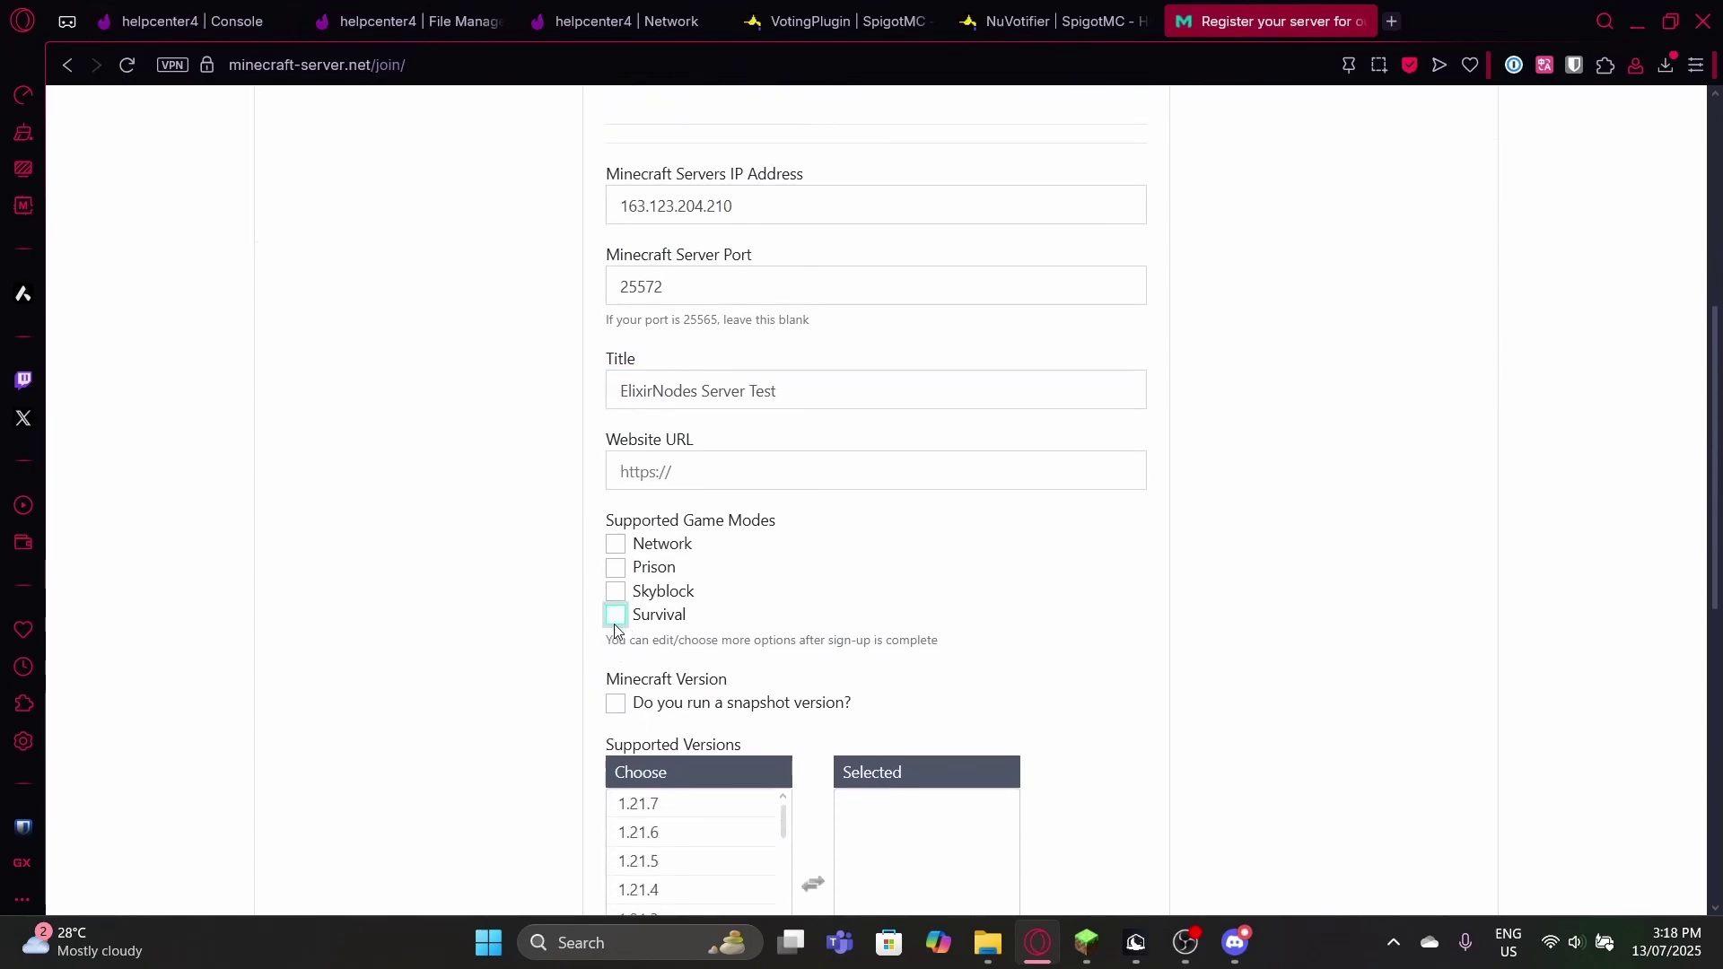
{"action": "scroll", "coordinate": [610, 628], "scroll_direction": "down", "scroll_amount": 4}
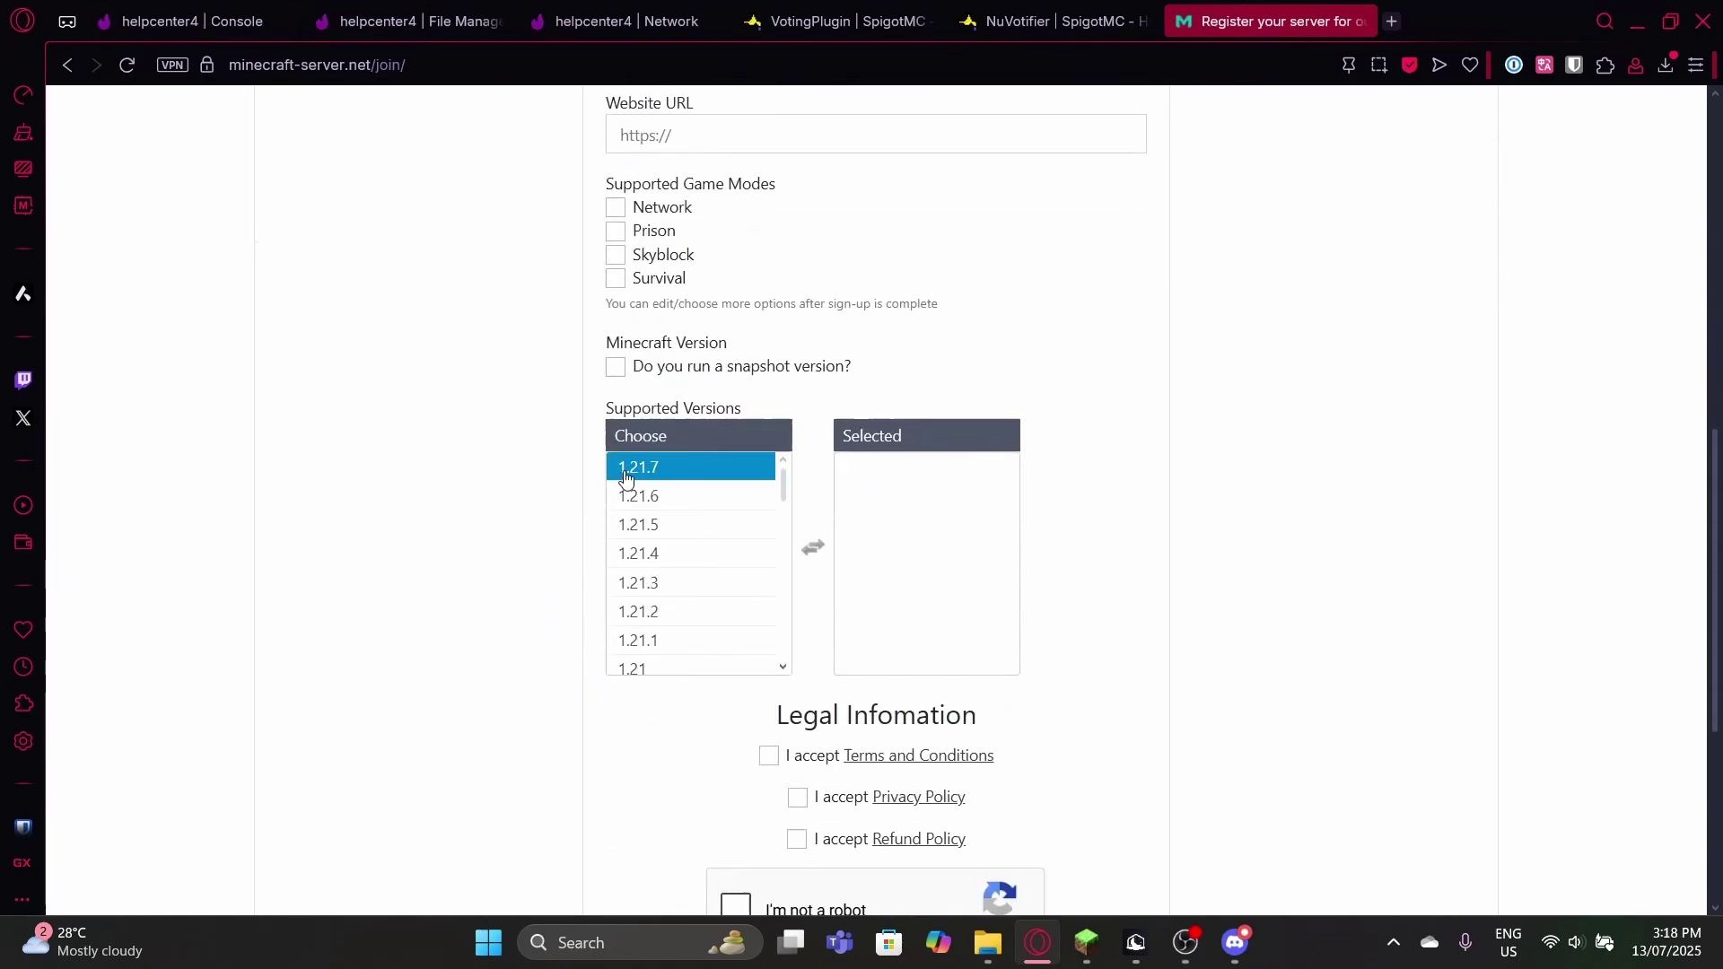
Step: Add versions 1.21 through 1.21.7 to the supported versions list
{"action": "key", "text": "ctrl+Tab"}
{"action": "key", "text": "ctrl+Tab"}
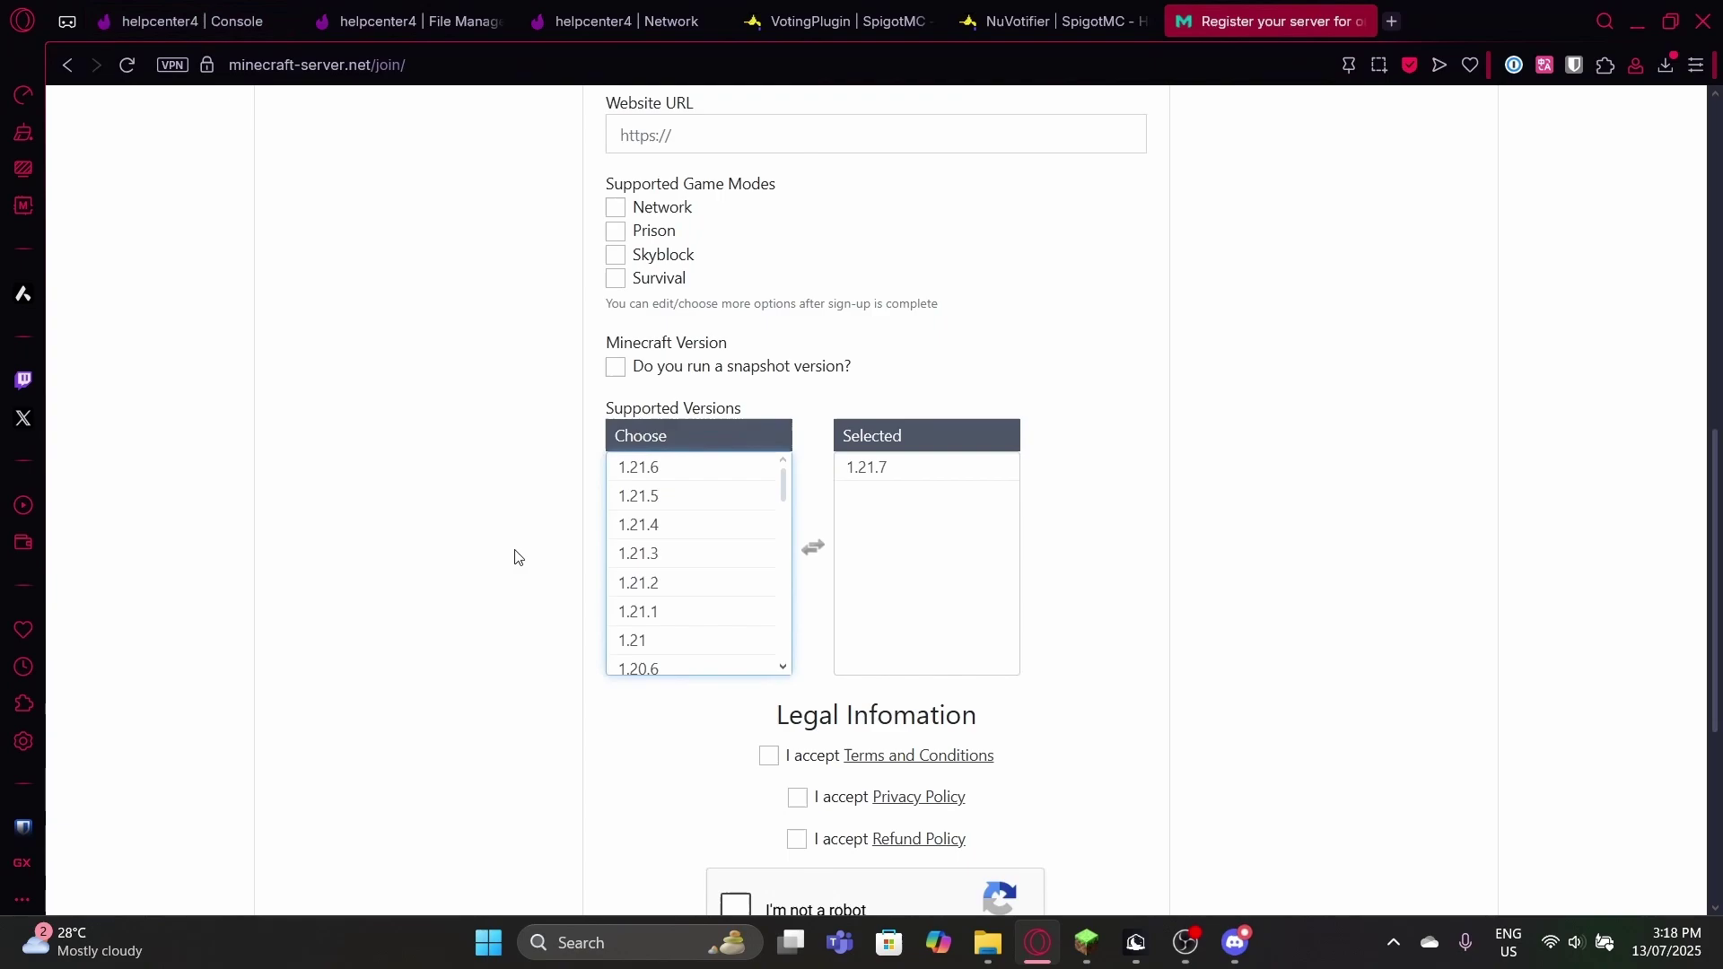
{"action": "left_click", "coordinate": [870, 469]}
{"action": "left_click", "coordinate": [660, 525]}
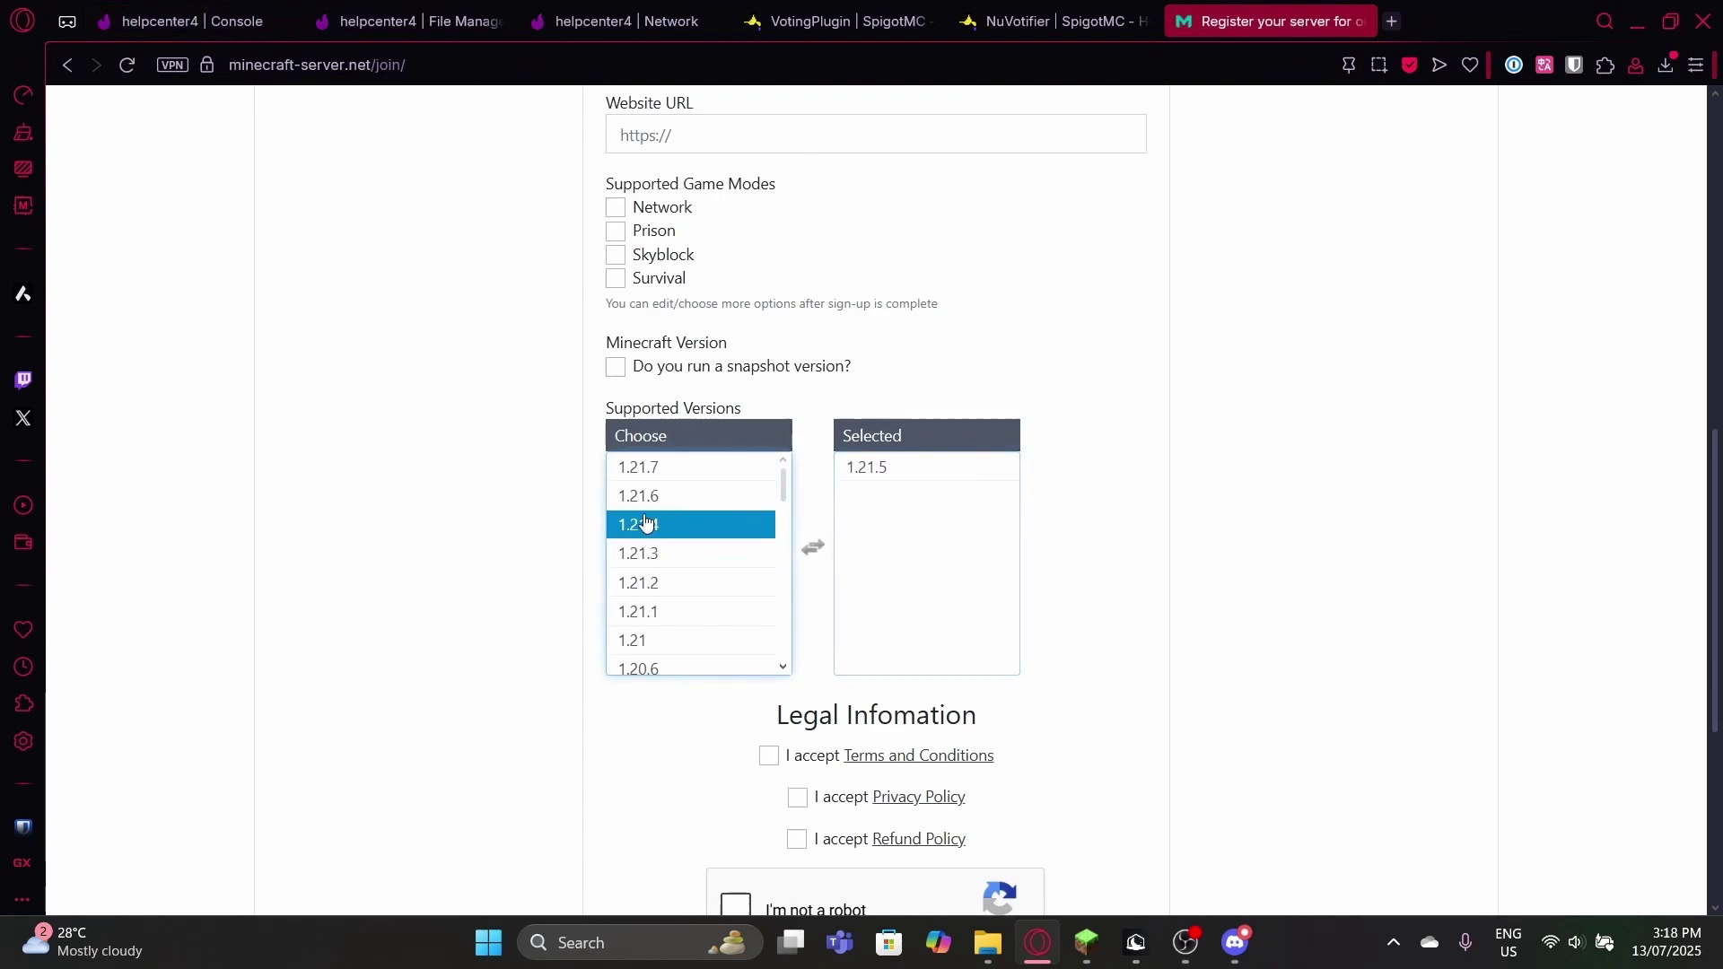
{"action": "left_click", "coordinate": [659, 495]}
{"action": "left_click", "coordinate": [660, 466]}
{"action": "left_click", "coordinate": [660, 527]}
{"action": "left_click", "coordinate": [658, 526]}
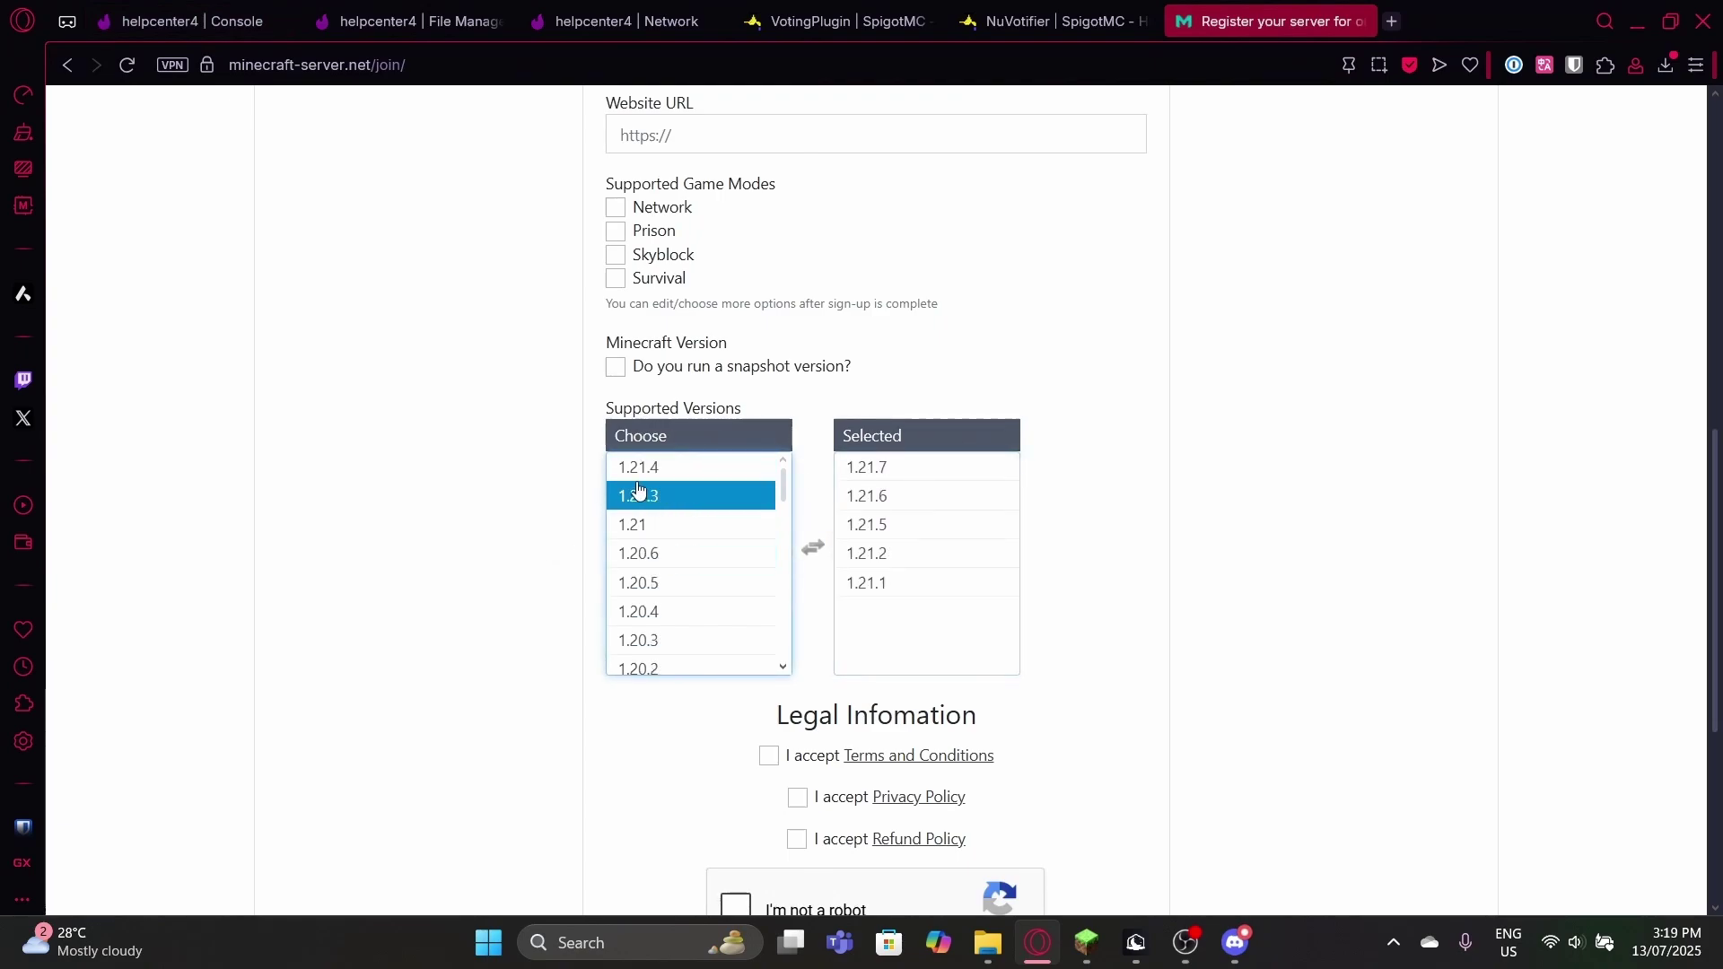
{"action": "left_click", "coordinate": [646, 496]}
{"action": "left_click", "coordinate": [637, 467]}
{"action": "left_click", "coordinate": [621, 468]}
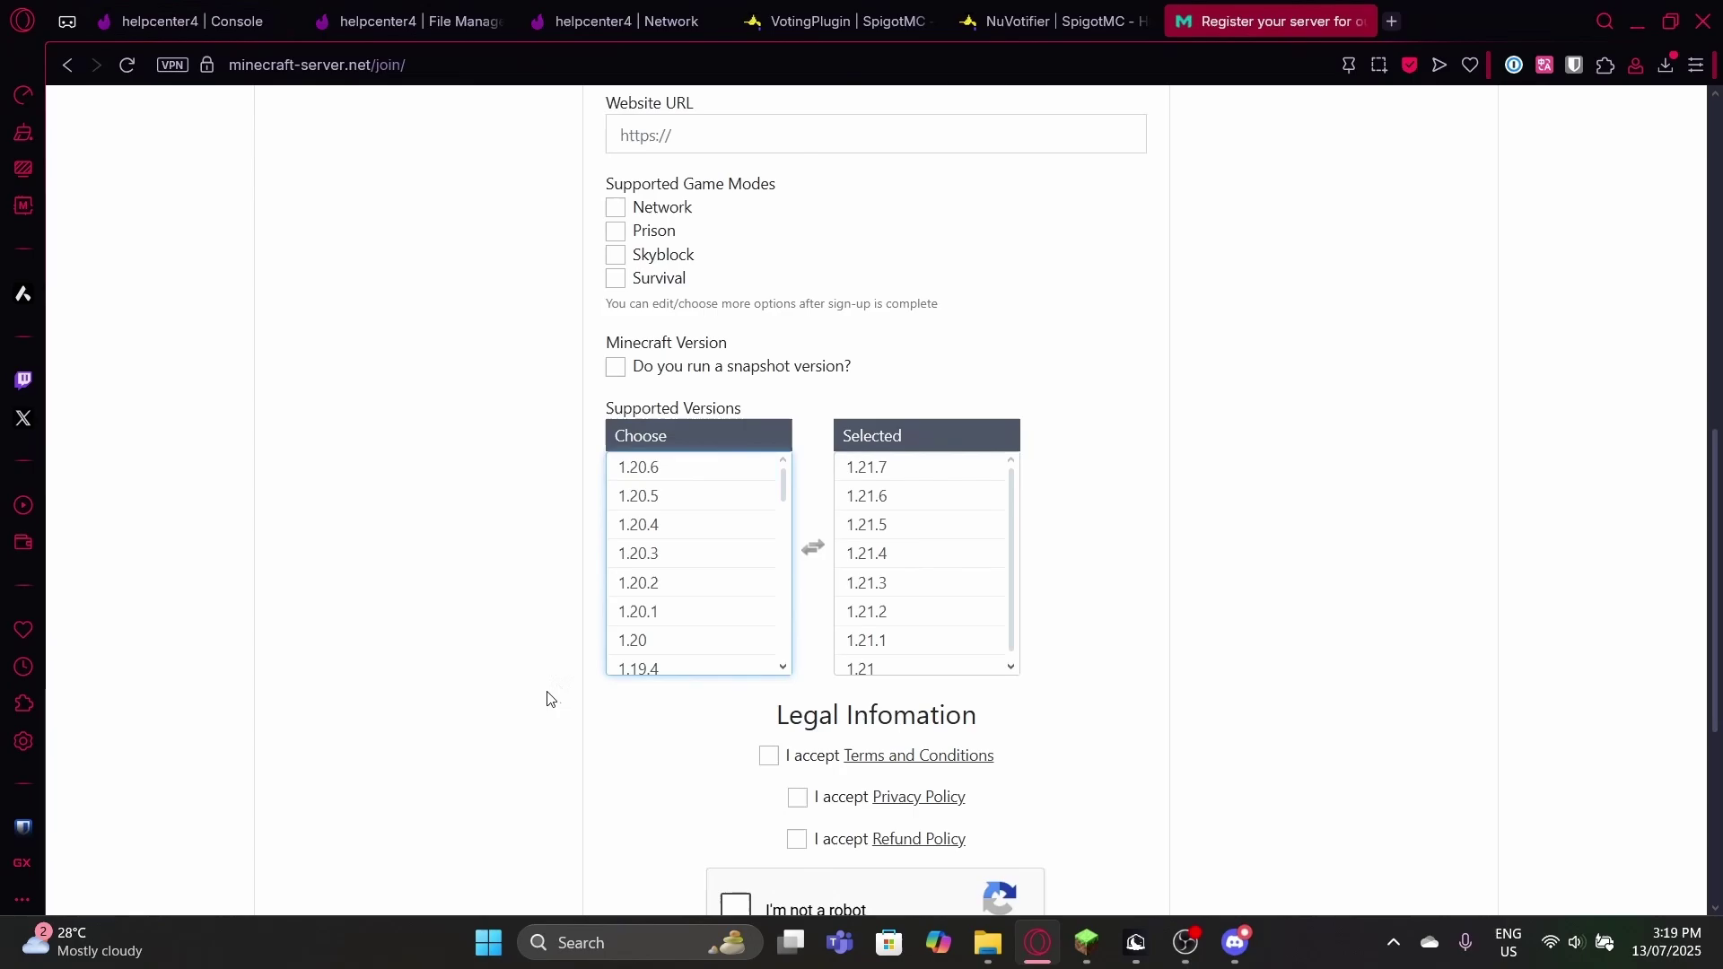
Step: Accept the Terms, Privacy and Refund policies and pass the reCAPTCHA
{"action": "scroll", "coordinate": [554, 722], "scroll_direction": "down", "scroll_amount": 3}
{"action": "left_click", "coordinate": [768, 420]}
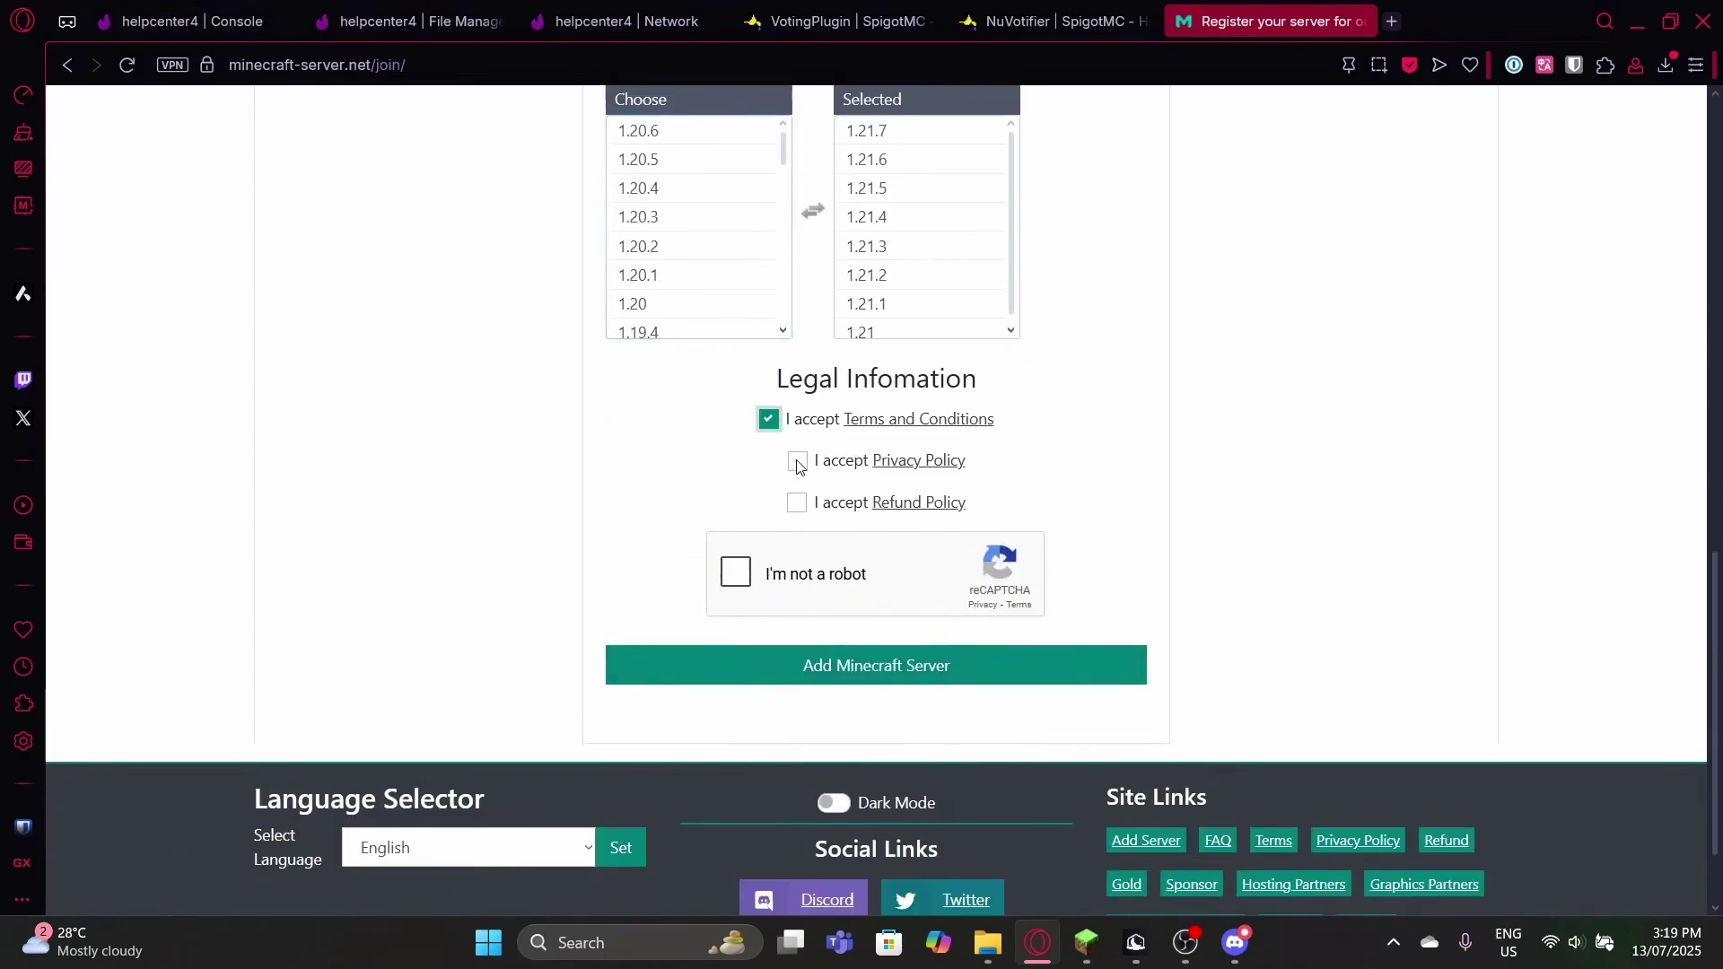
{"action": "left_click", "coordinate": [797, 461]}
{"action": "left_click", "coordinate": [797, 502]}
{"action": "left_click", "coordinate": [736, 571]}
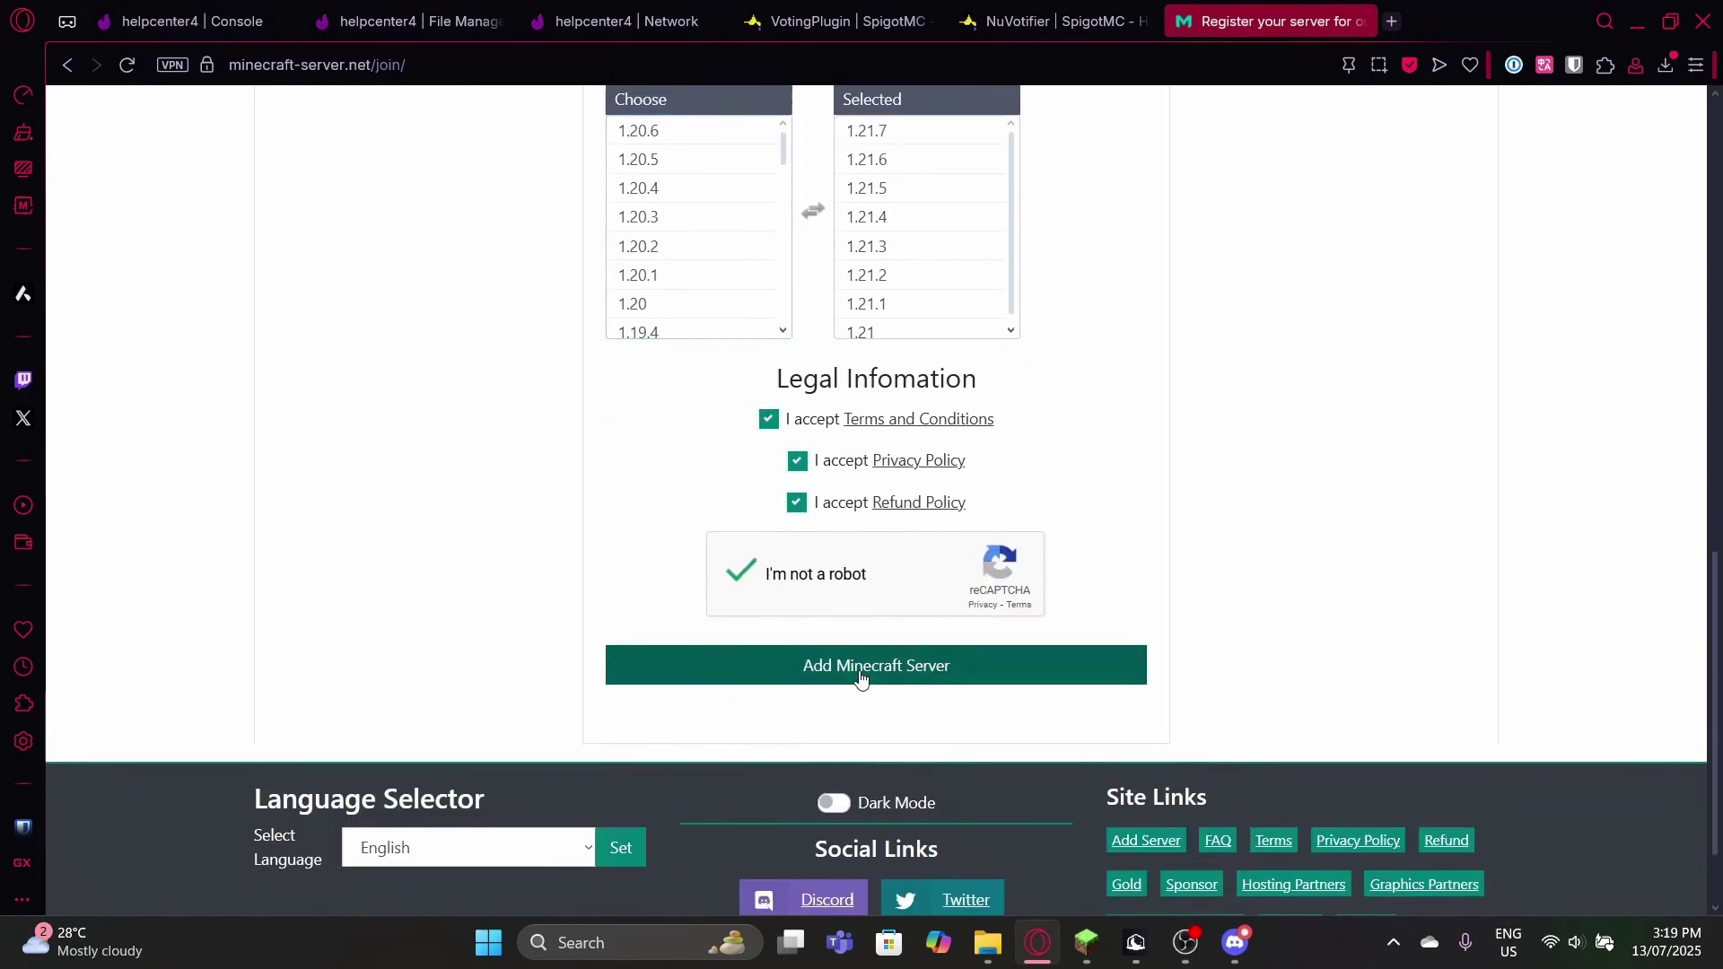
Step: Fix the invalid server name, mark Survival, fill the website field and submit the registration
{"action": "scroll", "coordinate": [655, 480], "scroll_direction": "up", "scroll_amount": 5}
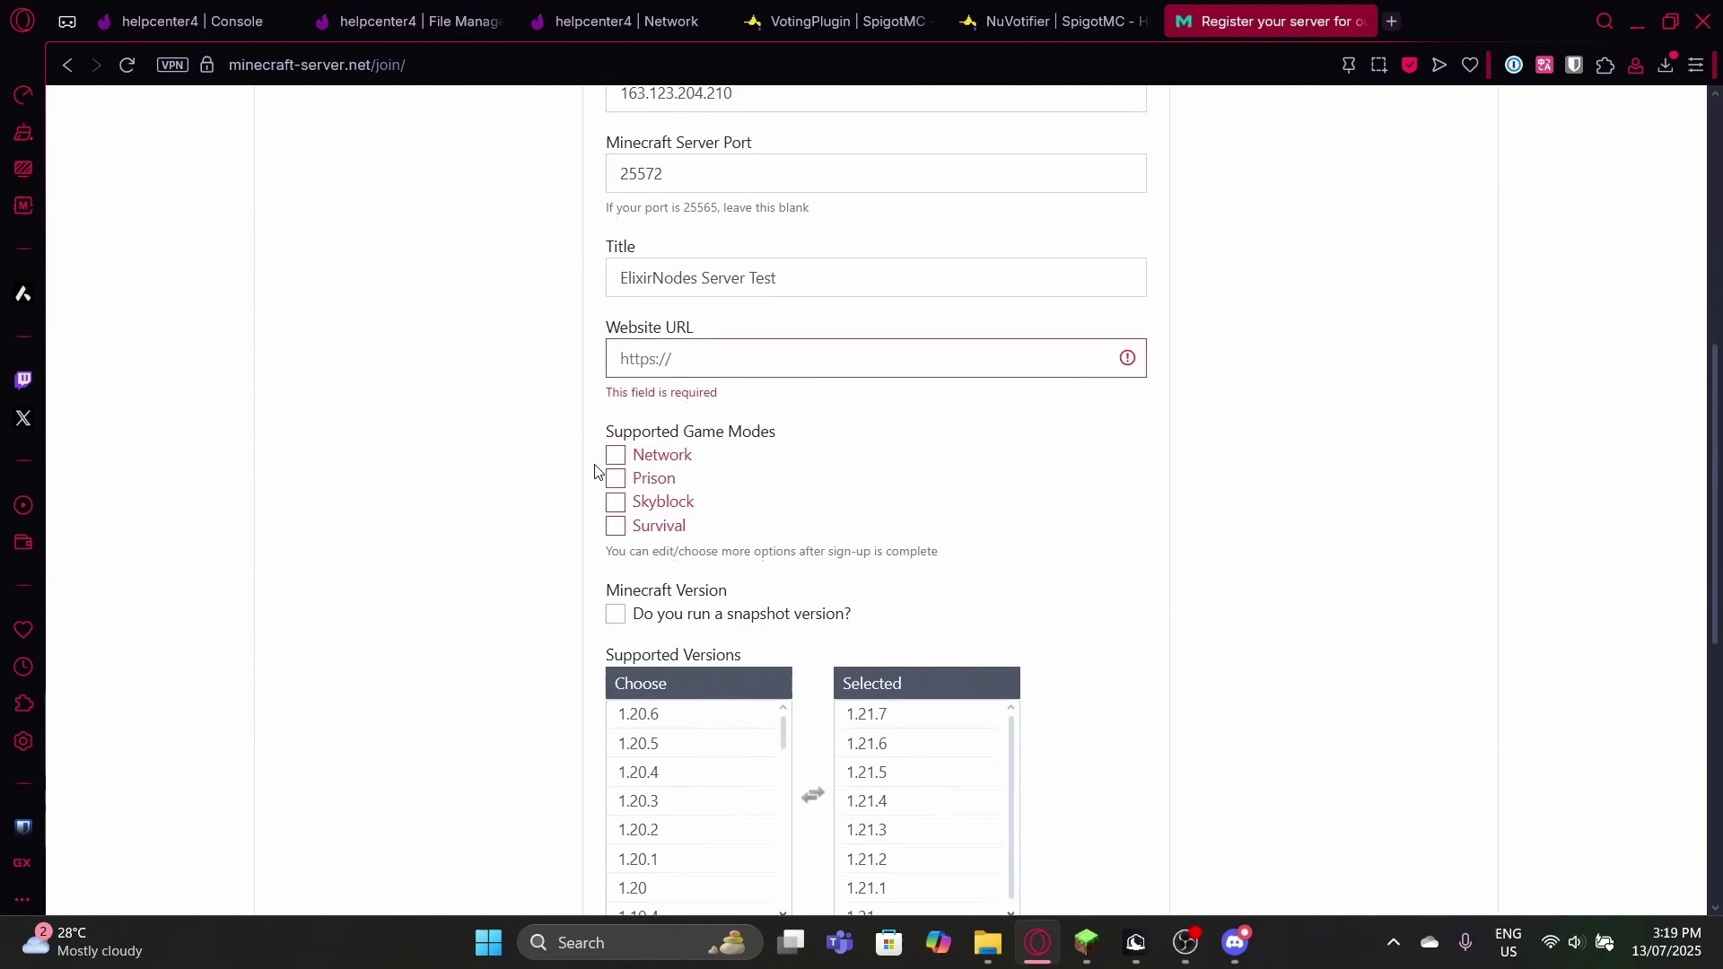
{"action": "scroll", "coordinate": [595, 471], "scroll_direction": "up", "scroll_amount": 5}
{"action": "left_click", "coordinate": [693, 389]}
{"action": "key", "text": "BackSpace"}
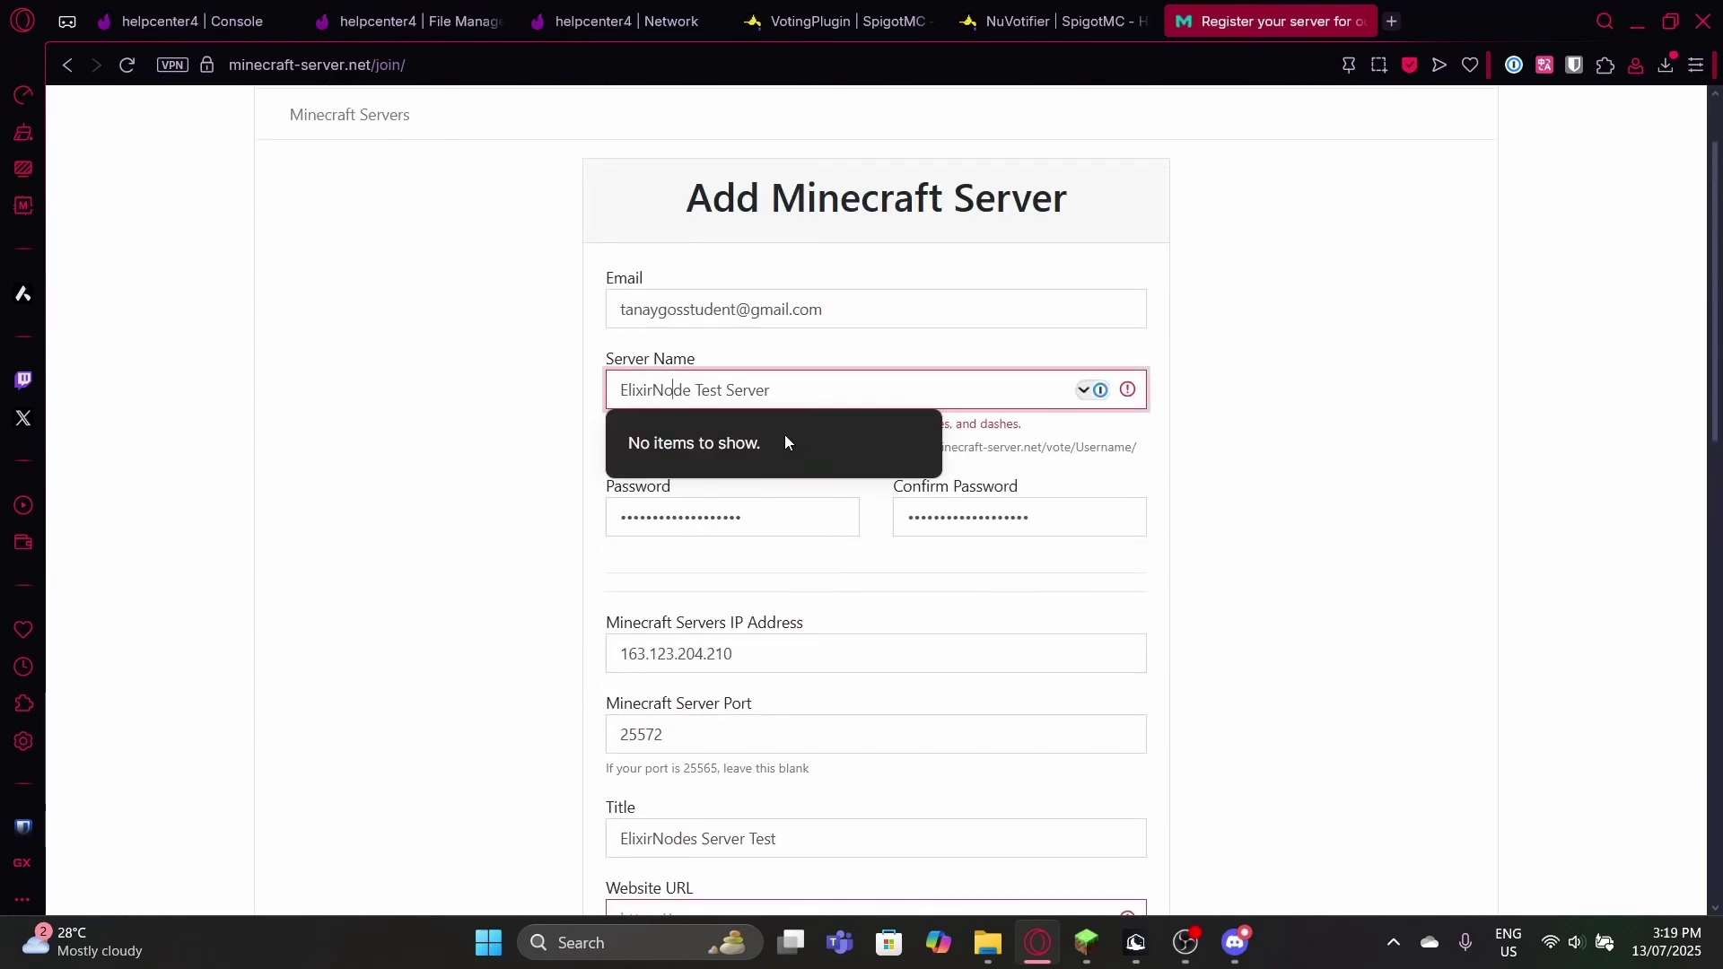
{"action": "key", "text": "BackSpace"}
{"action": "key", "text": "BackSpace"}
{"action": "key", "text": "BackSpace"}
{"action": "type", "text": "s"}
{"action": "scroll", "coordinate": [277, 406], "scroll_direction": "down", "scroll_amount": 5}
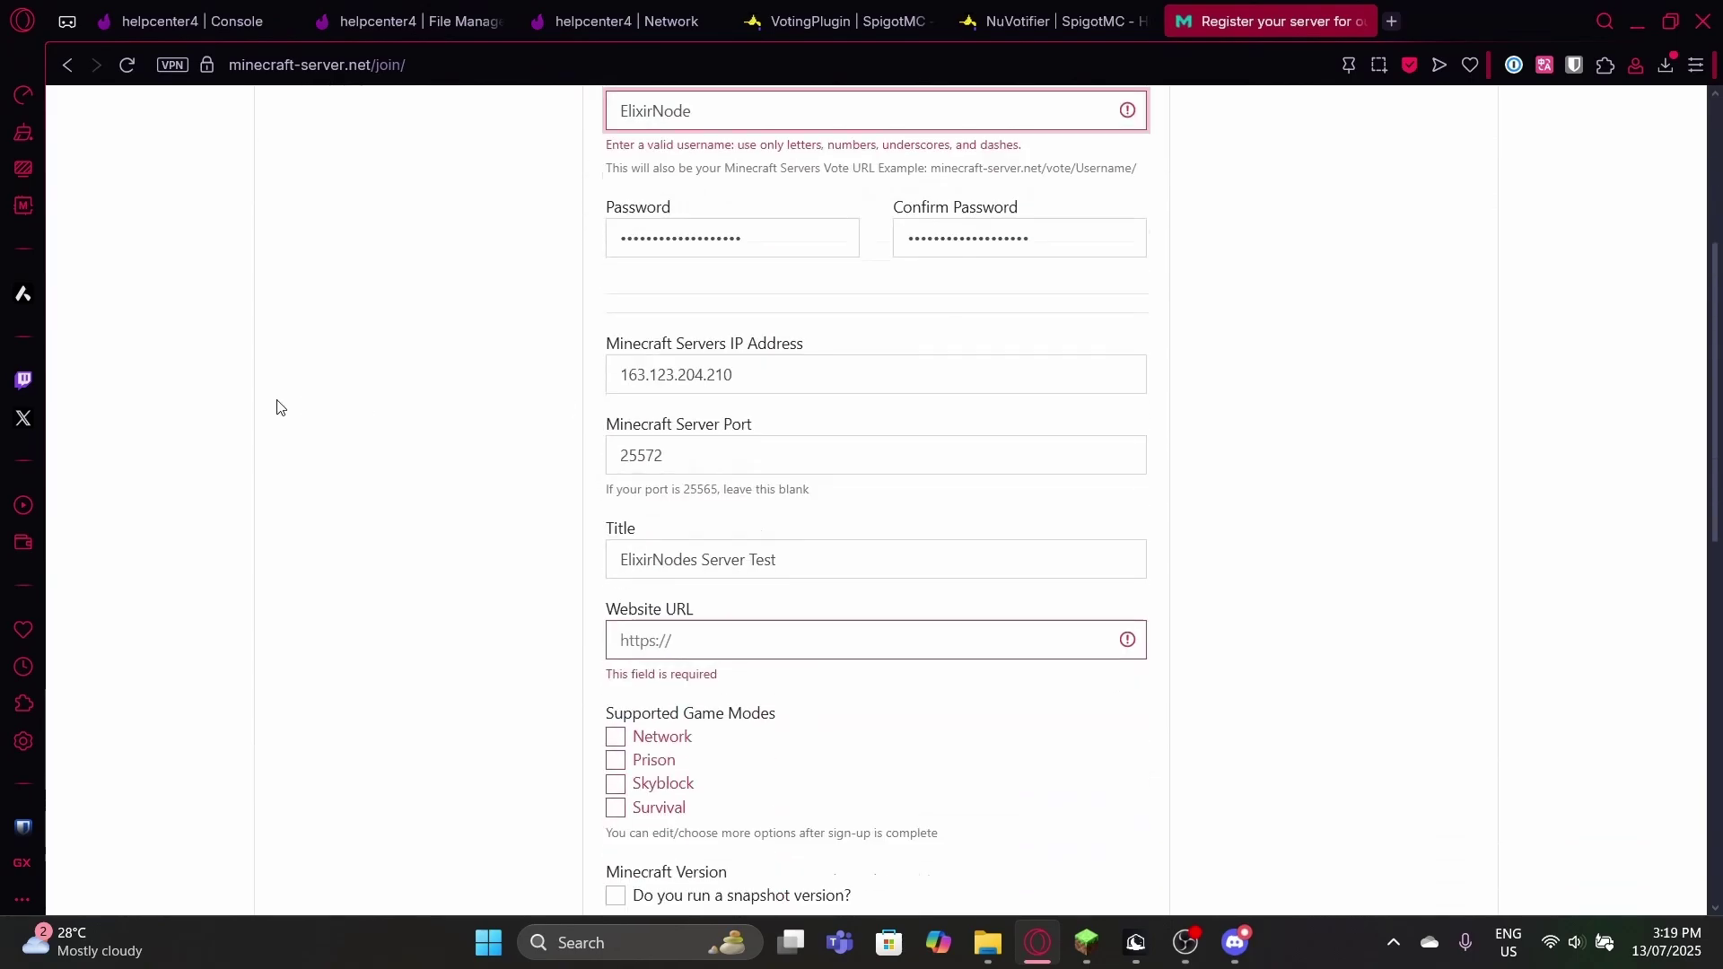
{"action": "left_click", "coordinate": [618, 528]}
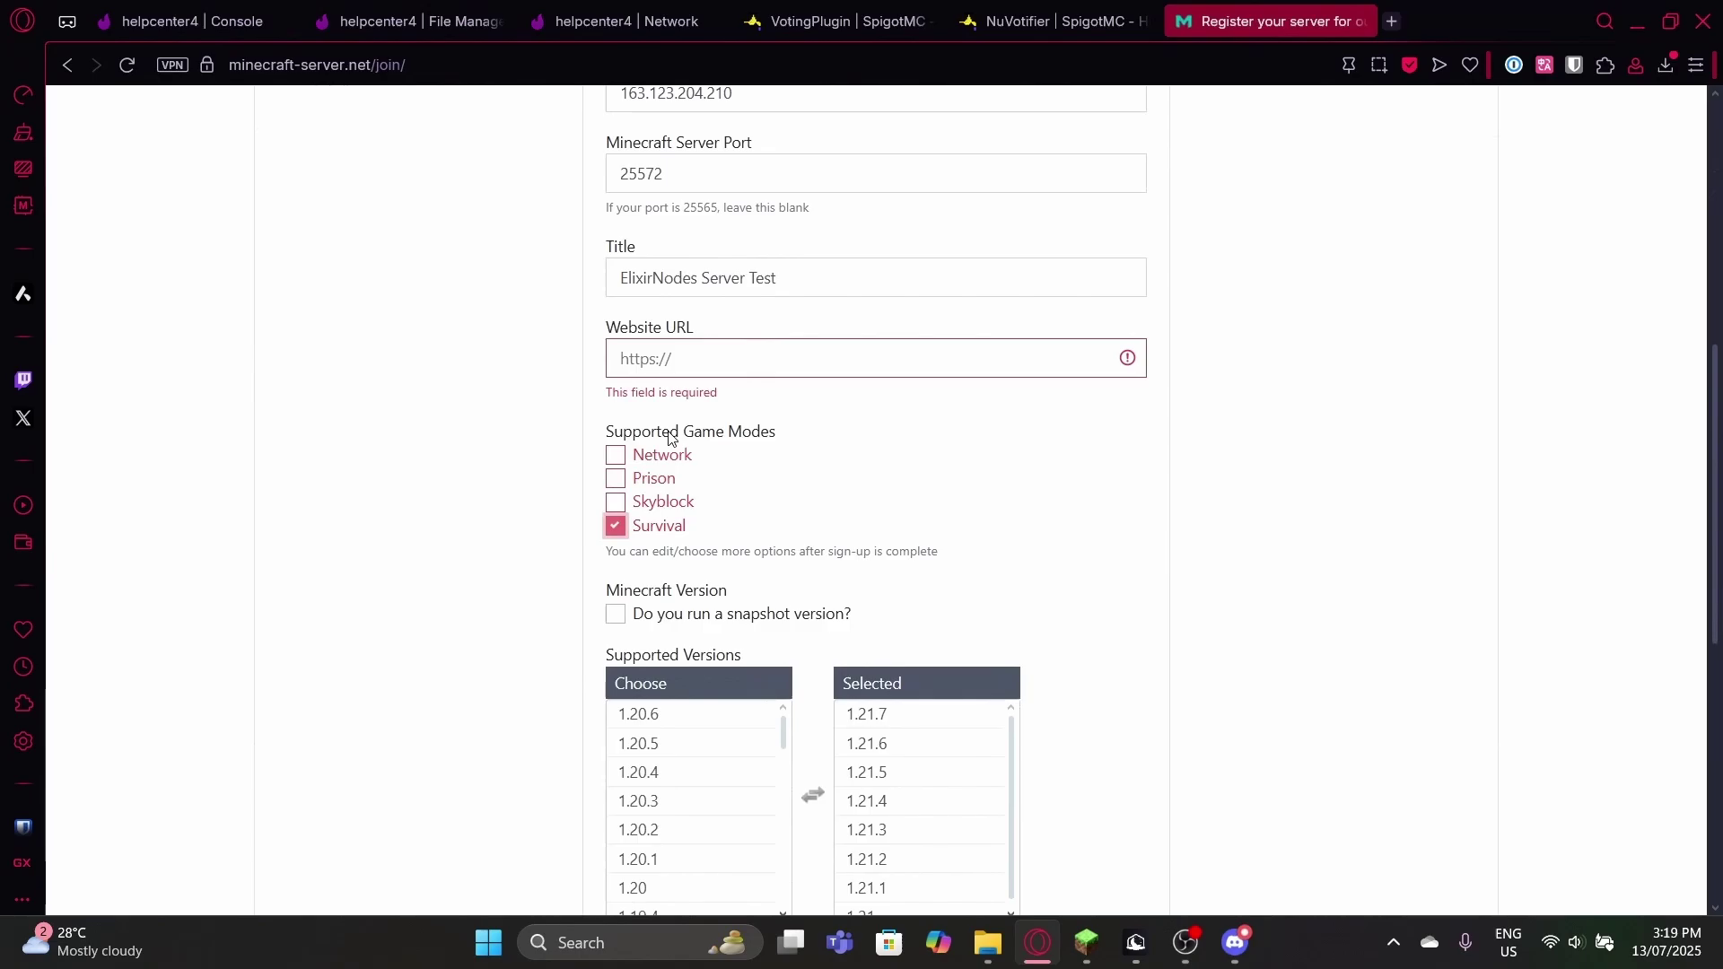
{"action": "left_click", "coordinate": [695, 362]}
{"action": "type", "text": "https://elixirnode.co"}
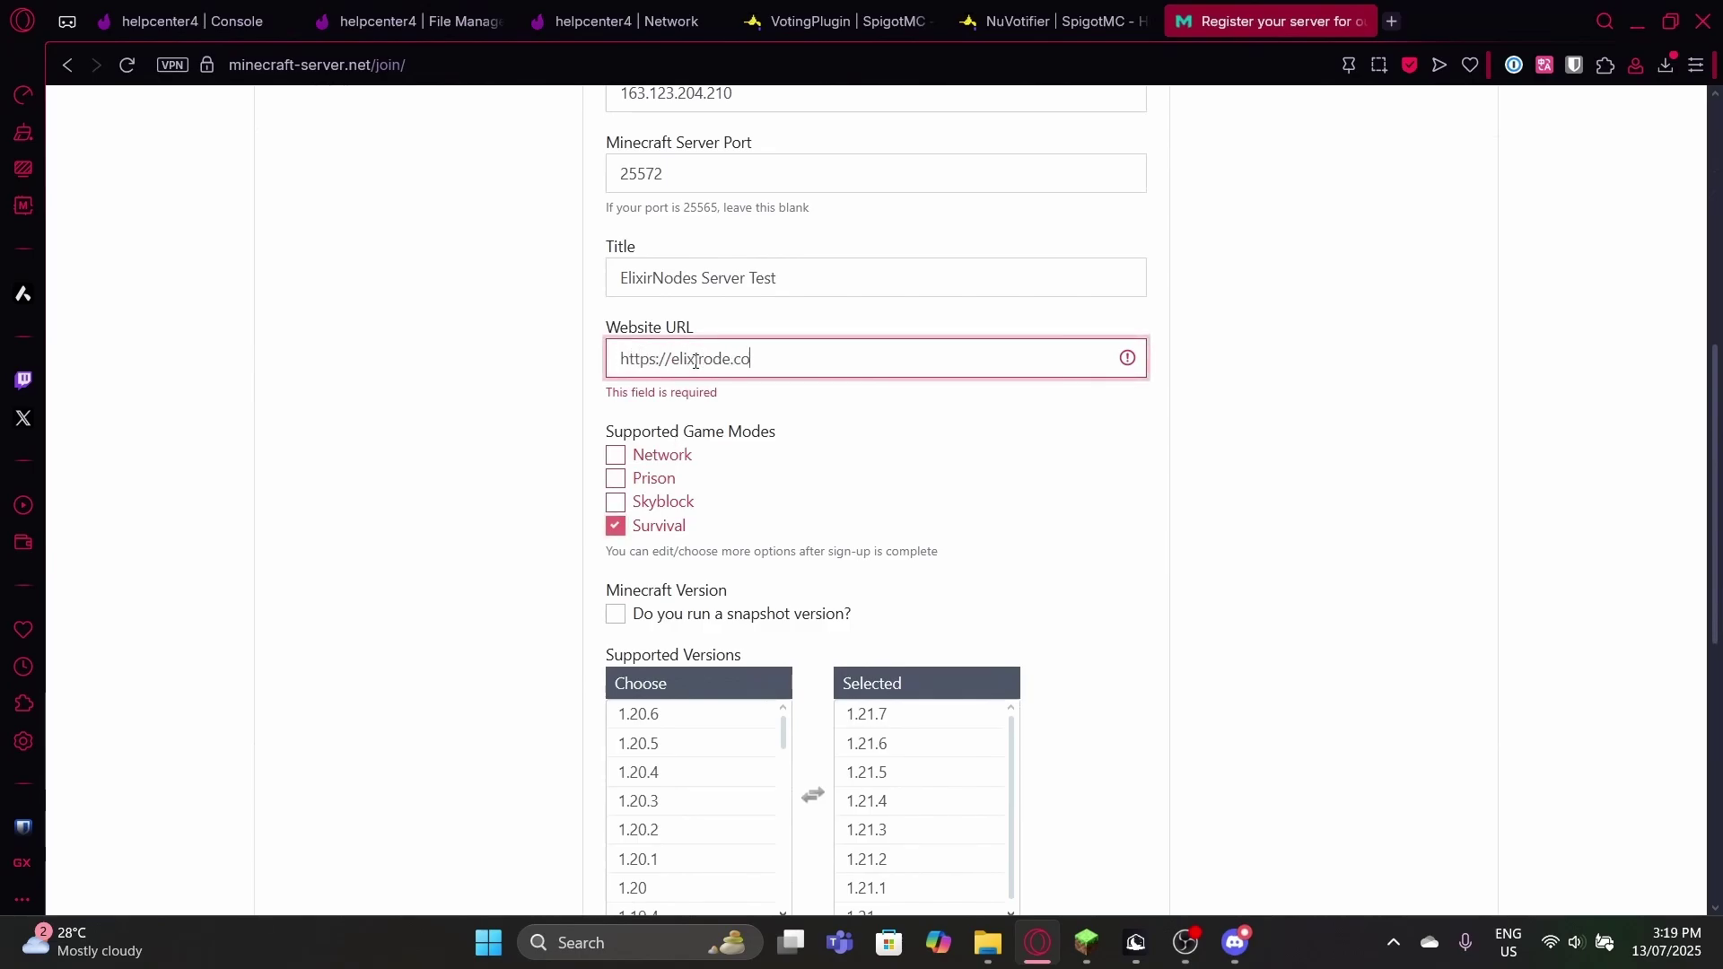
{"action": "type", "text": "m"}
{"action": "scroll", "coordinate": [695, 362], "scroll_direction": "down", "scroll_amount": 5}
{"action": "left_click", "coordinate": [869, 548]}
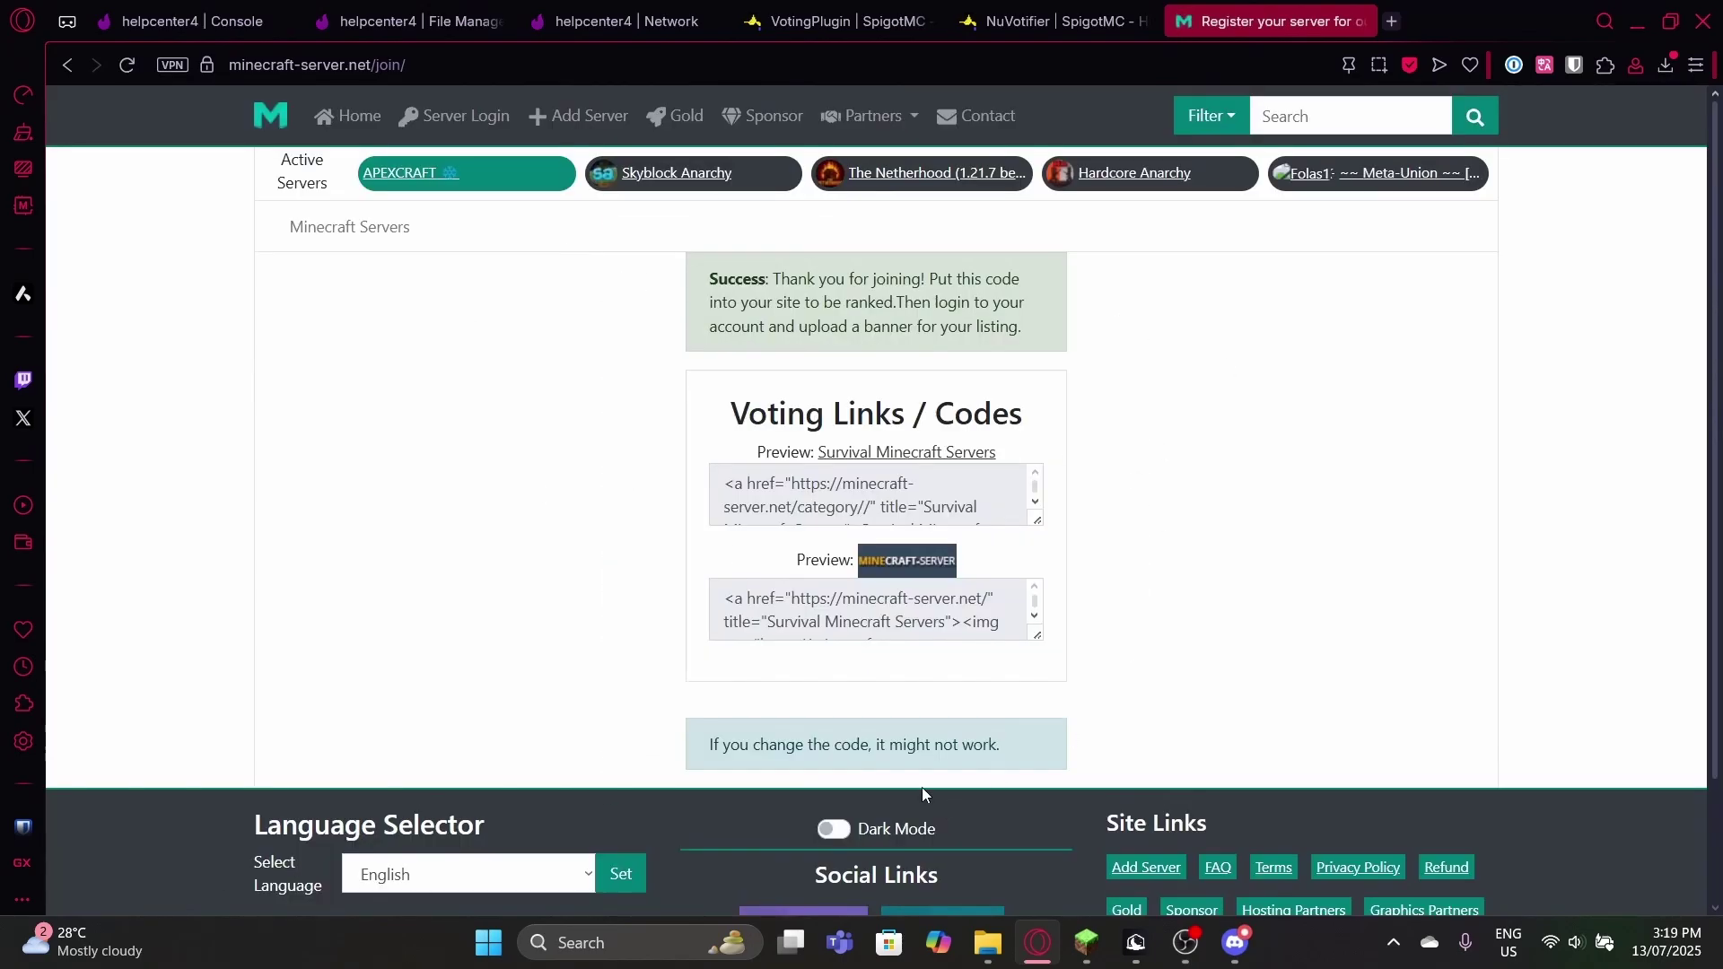
Step: Log in to the minecraft-server.net server account with the saved server name and password
{"action": "left_click", "coordinate": [458, 116]}
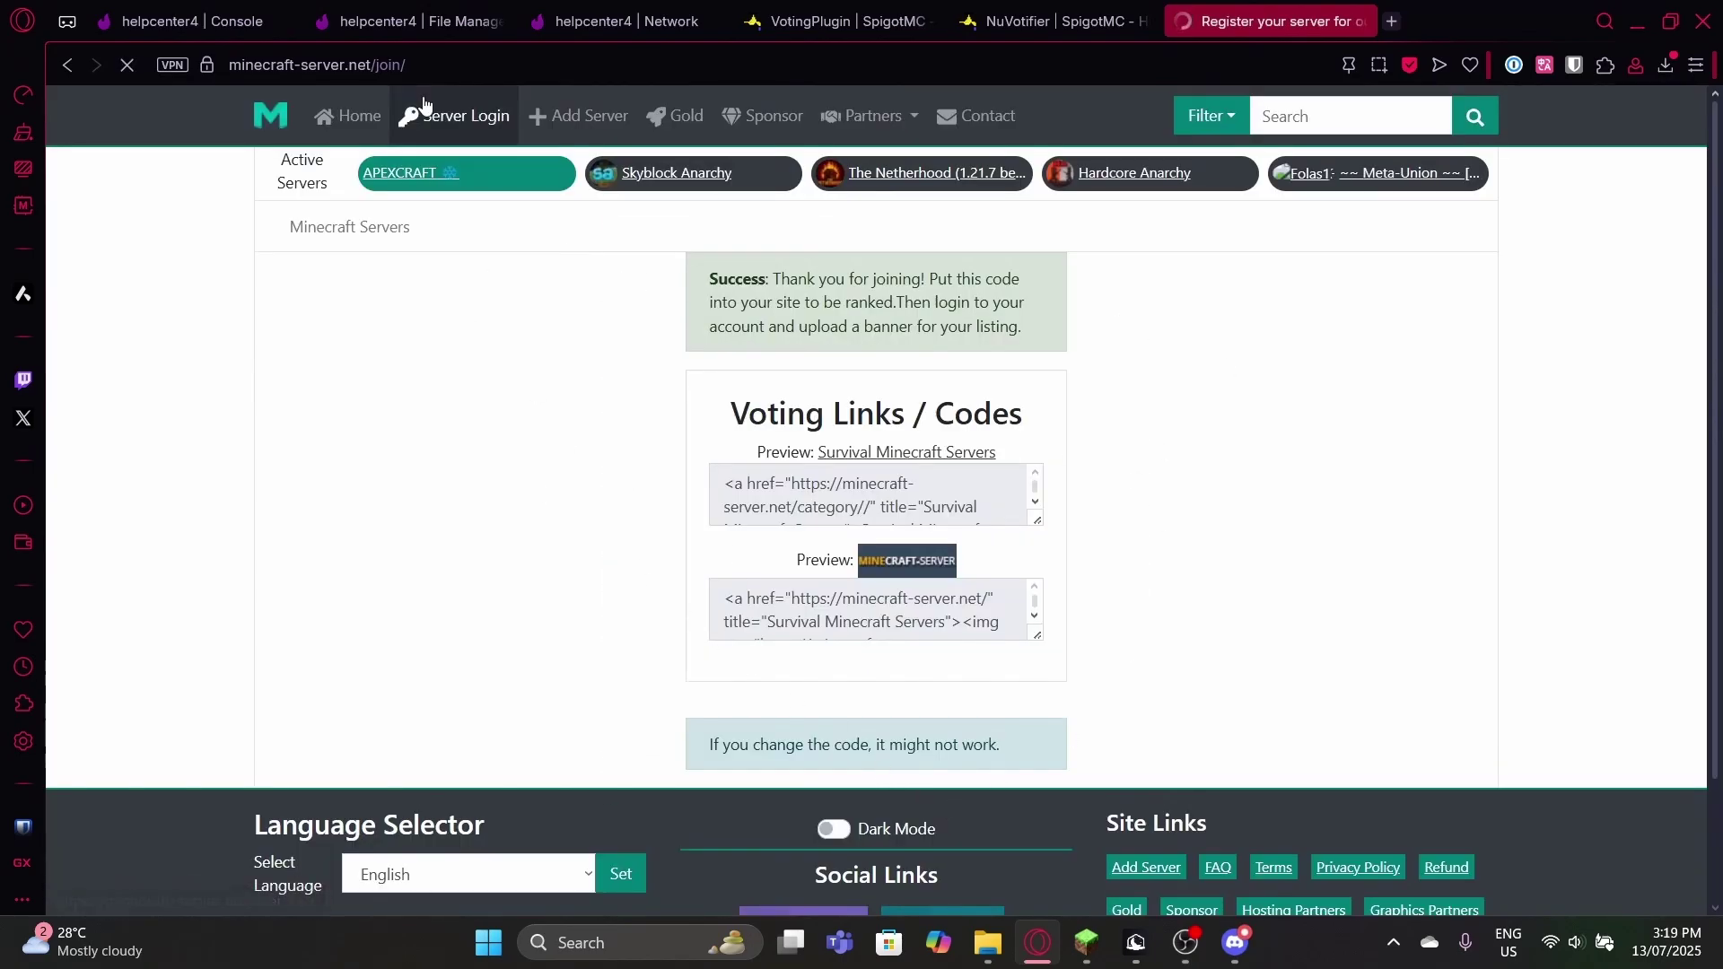
{"action": "left_click", "coordinate": [763, 420]}
{"action": "left_click", "coordinate": [854, 469]}
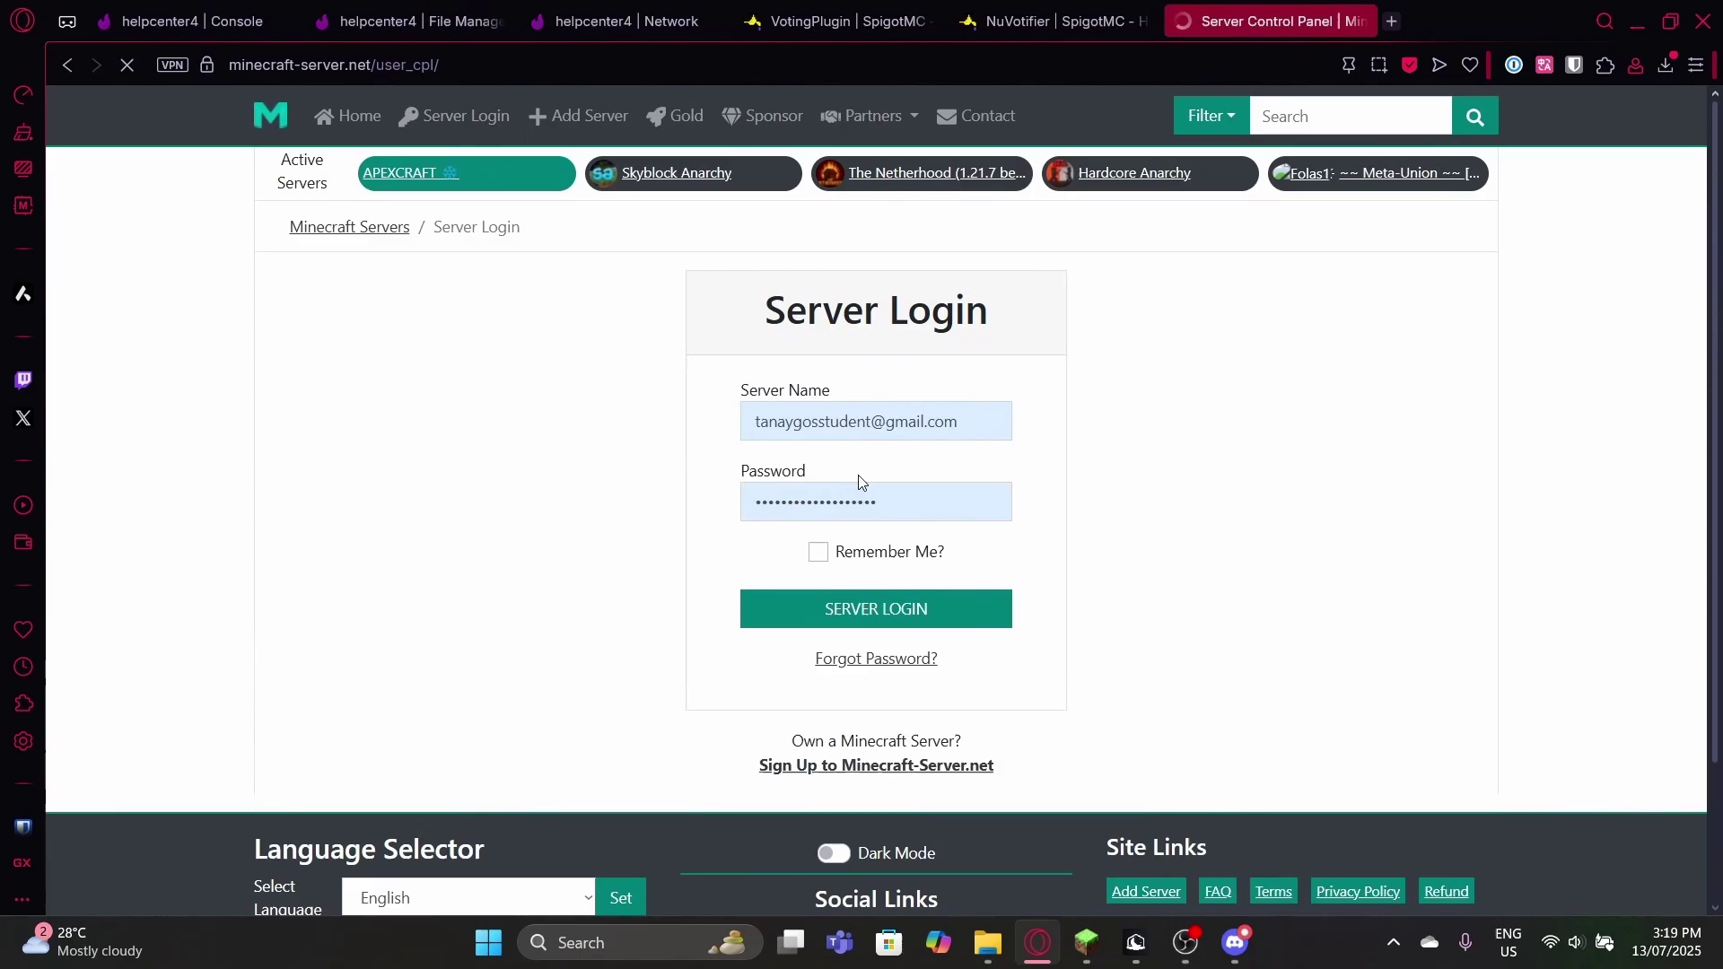
{"action": "key", "text": "Return"}
{"action": "left_click", "coordinate": [788, 422]}
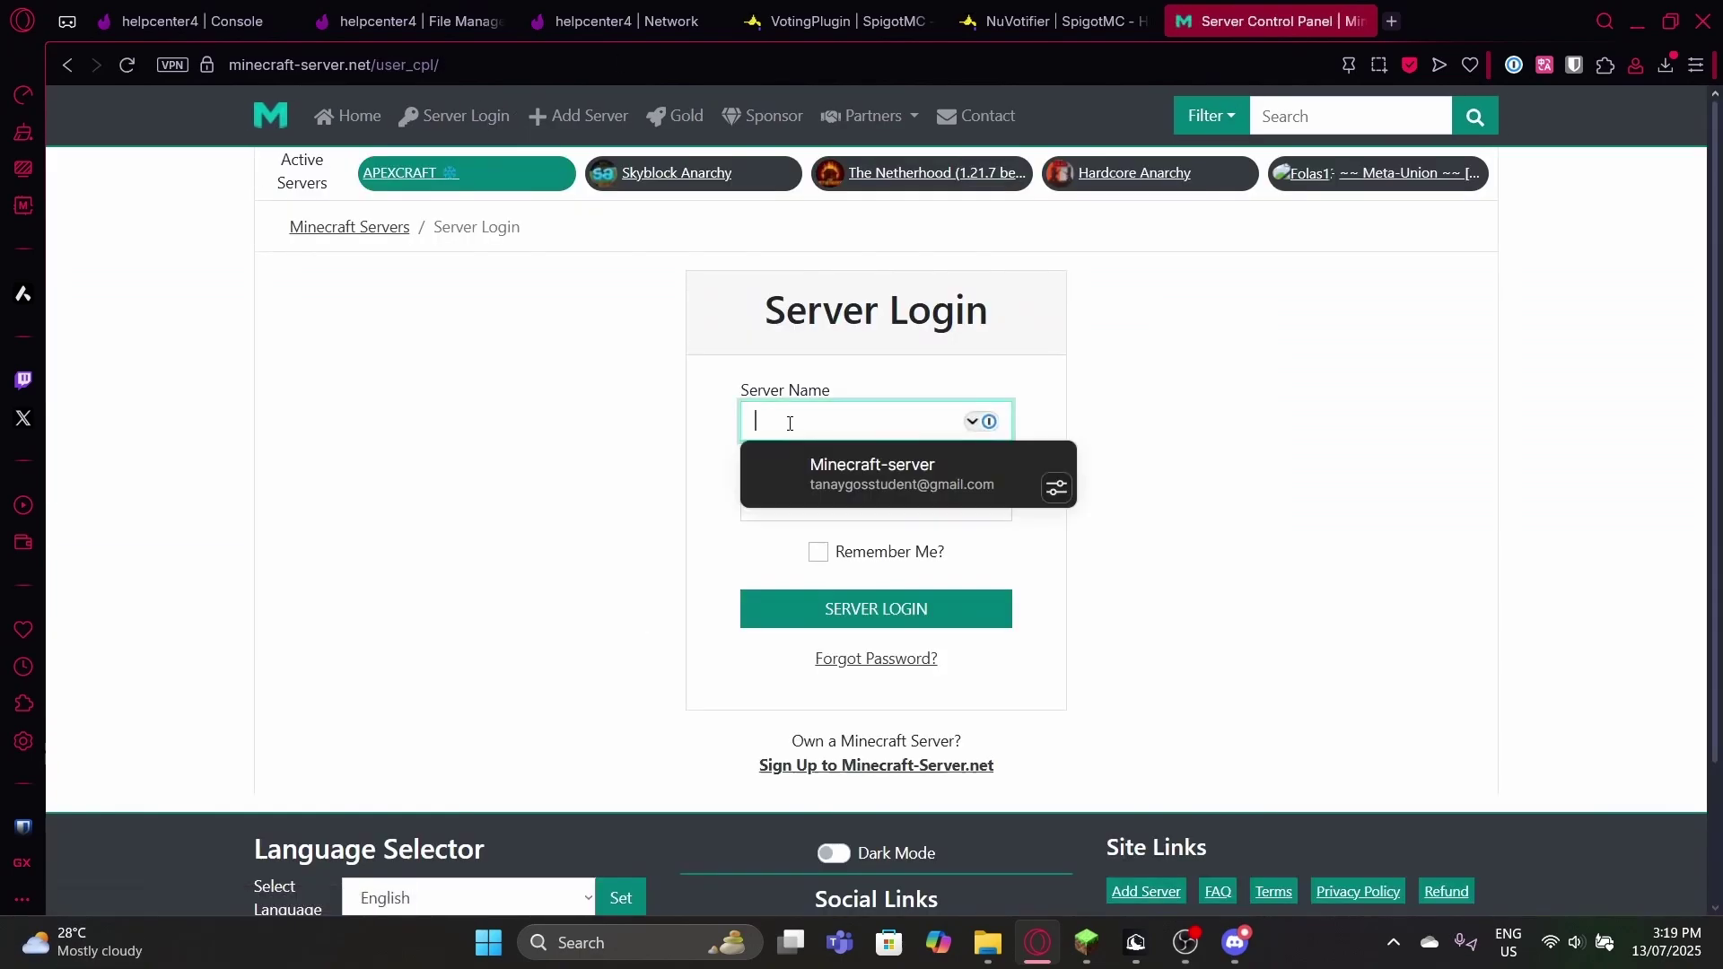
{"action": "type", "text": "ElixirNode"}
{"action": "key", "text": "Tab"}
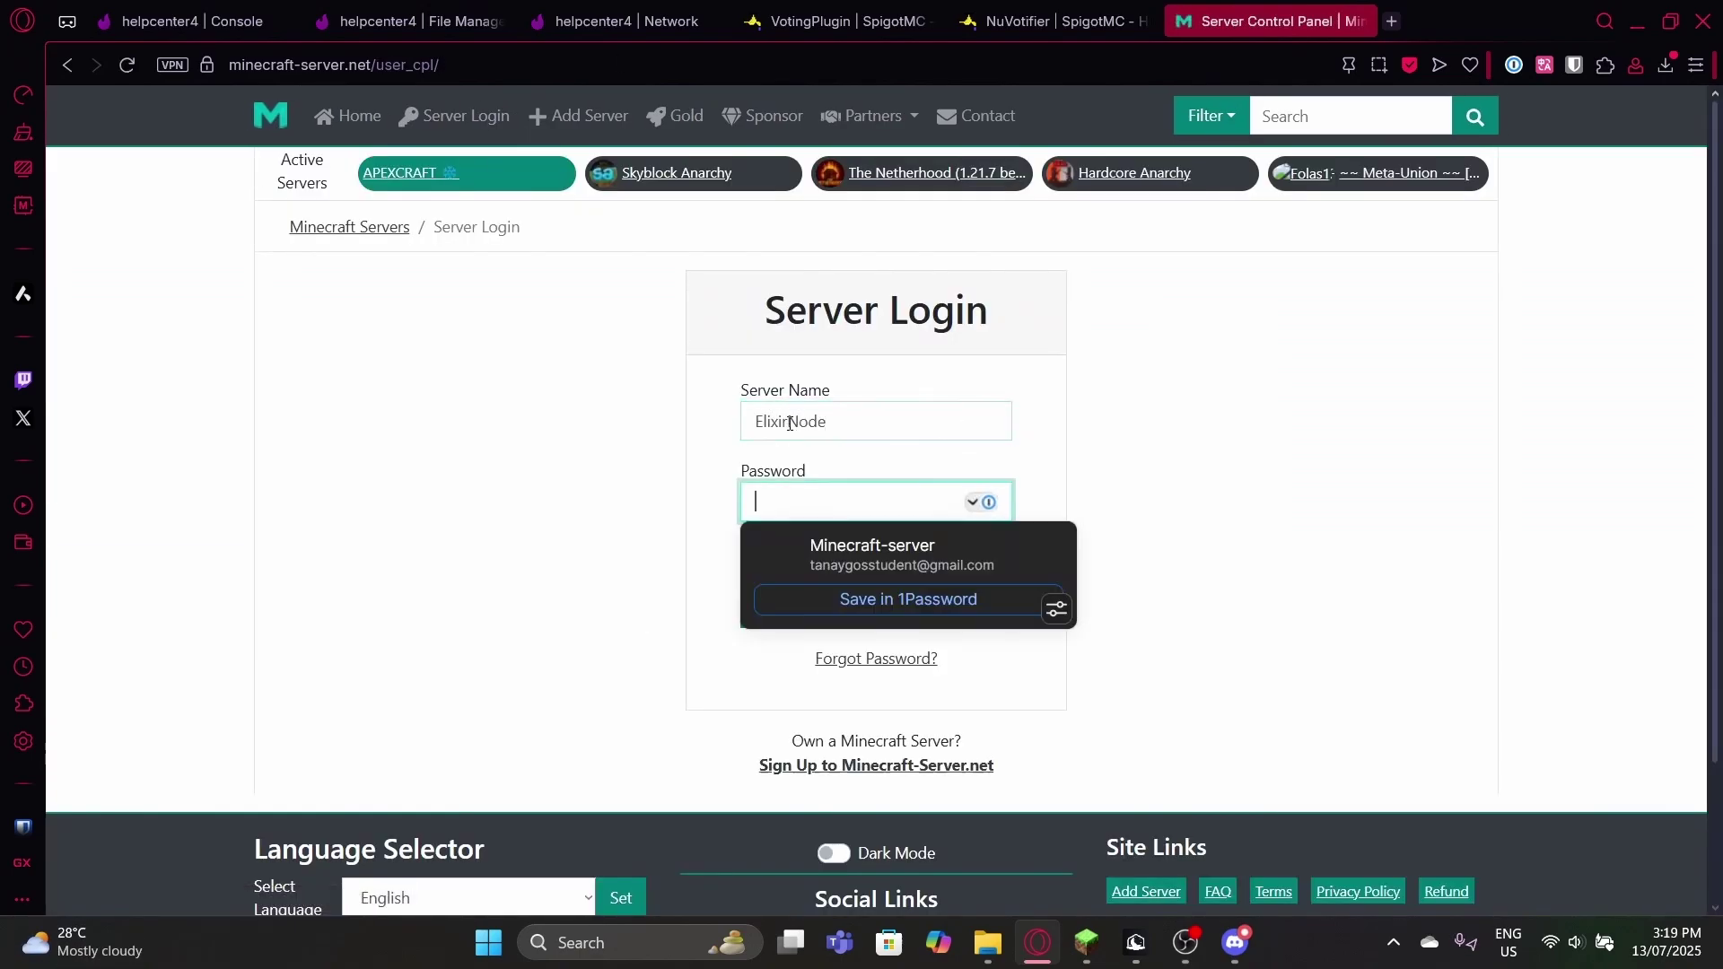
{"action": "left_click", "coordinate": [808, 545]}
{"action": "key", "text": "Return"}
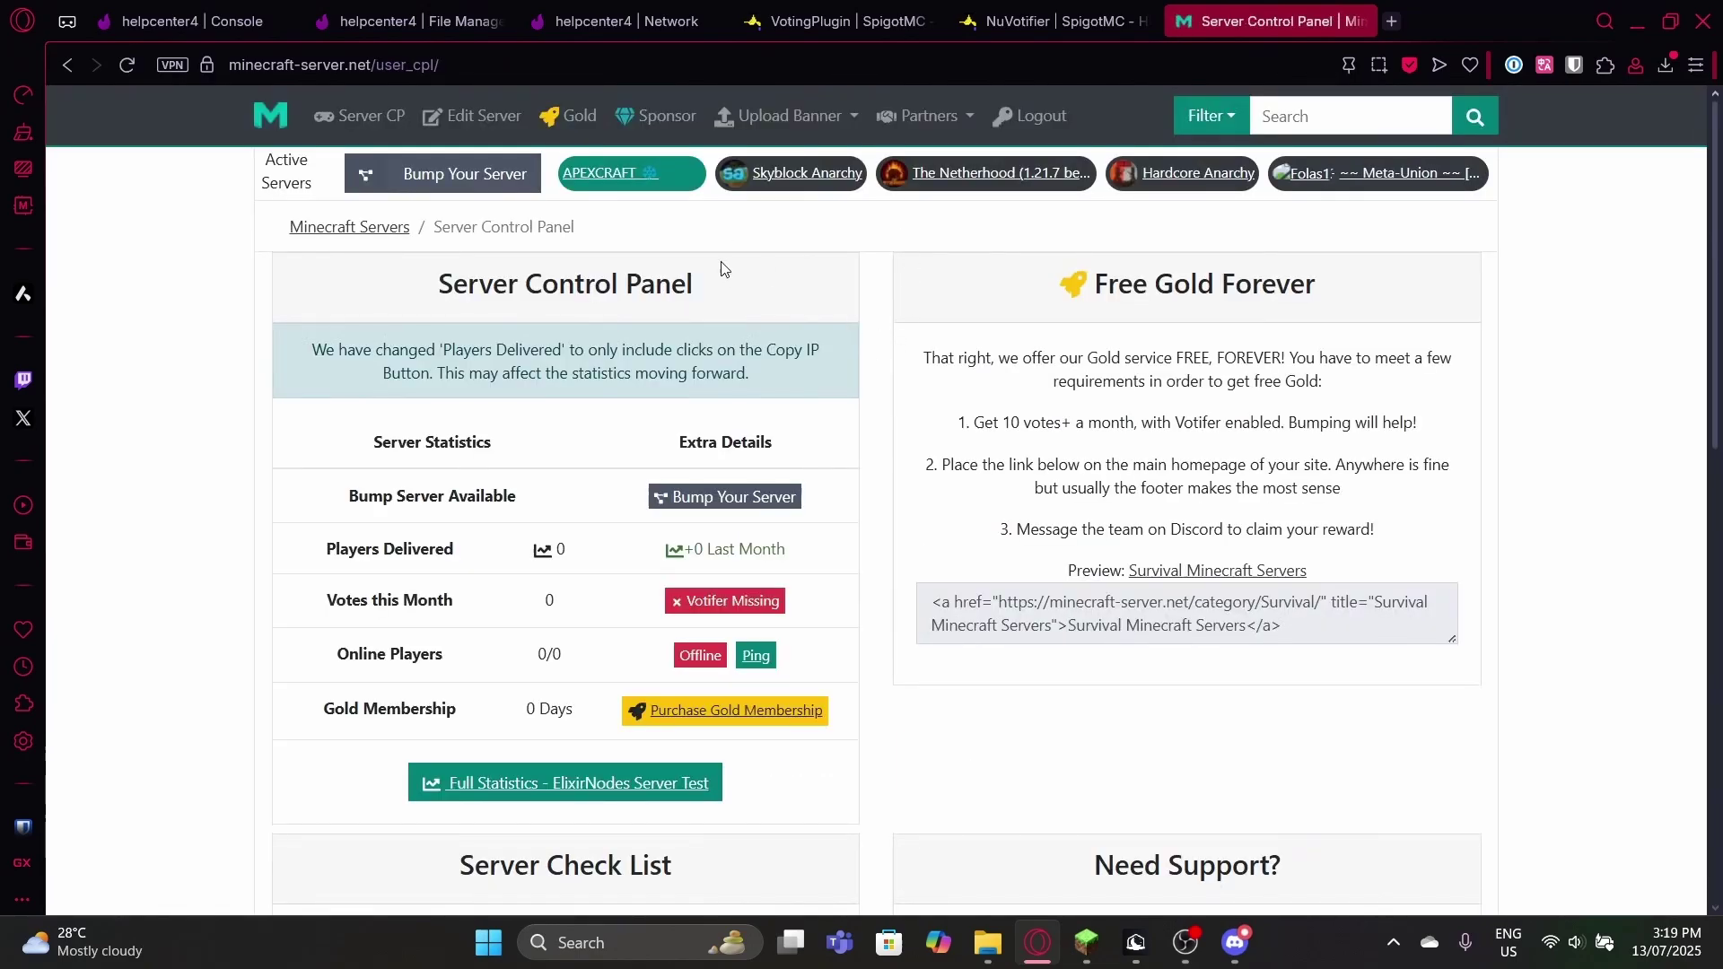
Step: Review the Server Control Panel check list showing Votifier missing, then open Edit Server Information
{"action": "scroll", "coordinate": [878, 366], "scroll_direction": "down", "scroll_amount": 5}
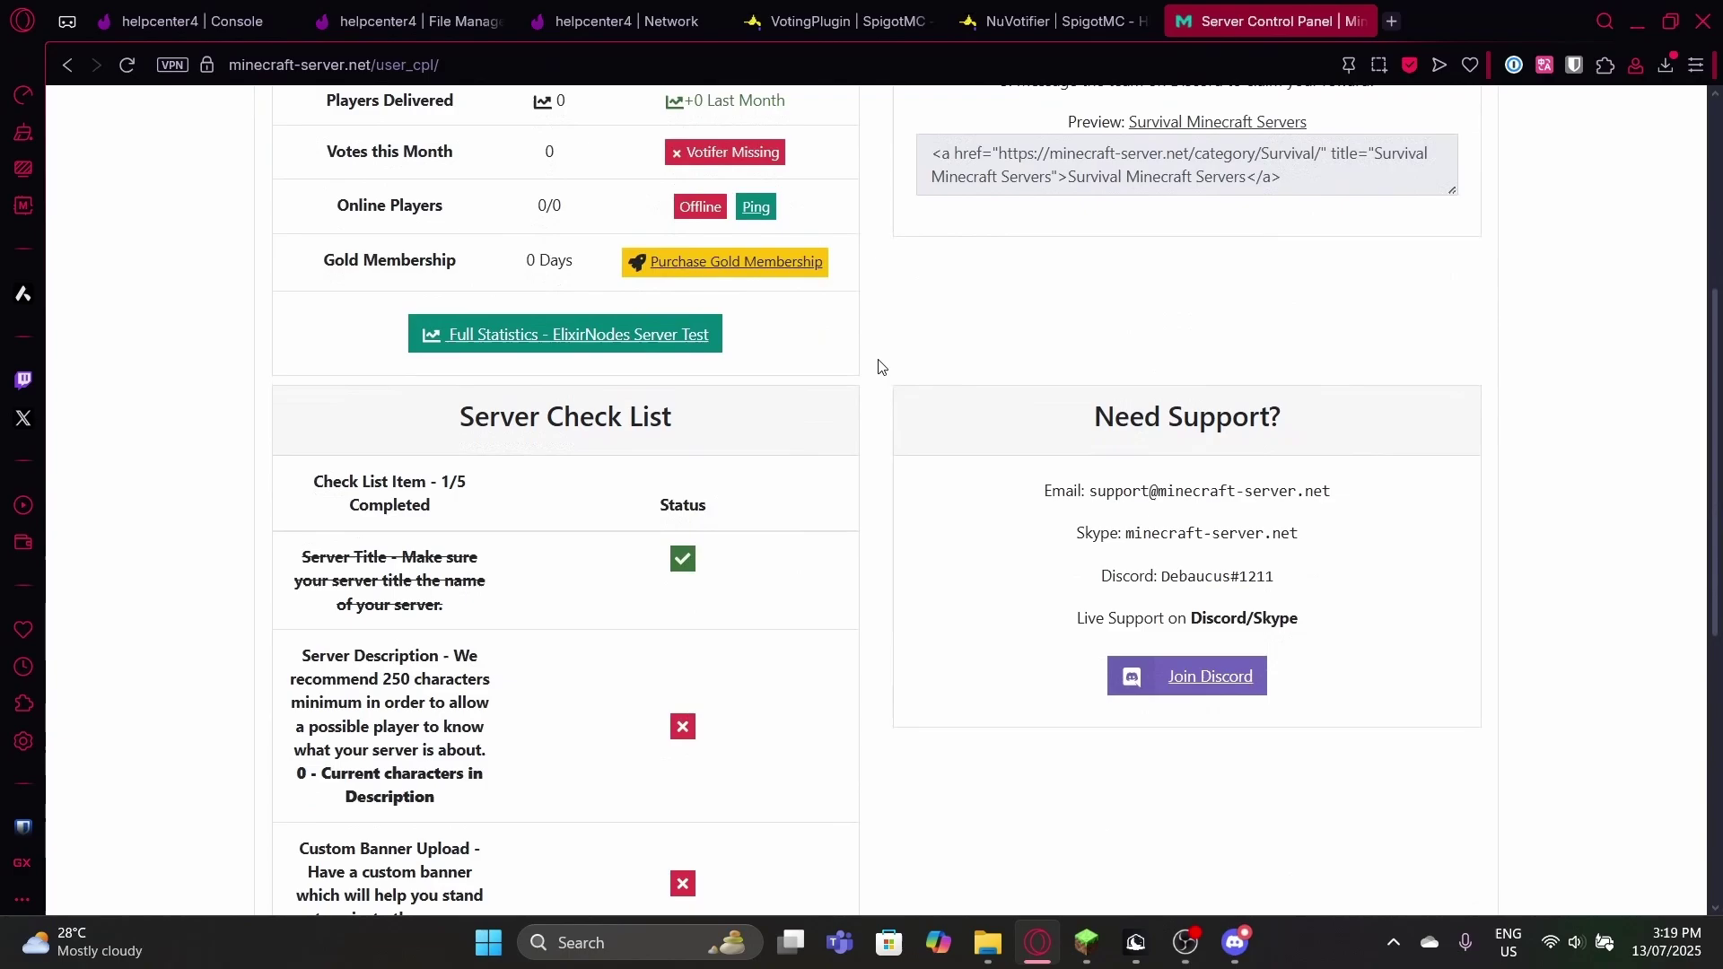
{"action": "scroll", "coordinate": [881, 366], "scroll_direction": "down", "scroll_amount": 3}
{"action": "scroll", "coordinate": [879, 346], "scroll_direction": "down", "scroll_amount": 3}
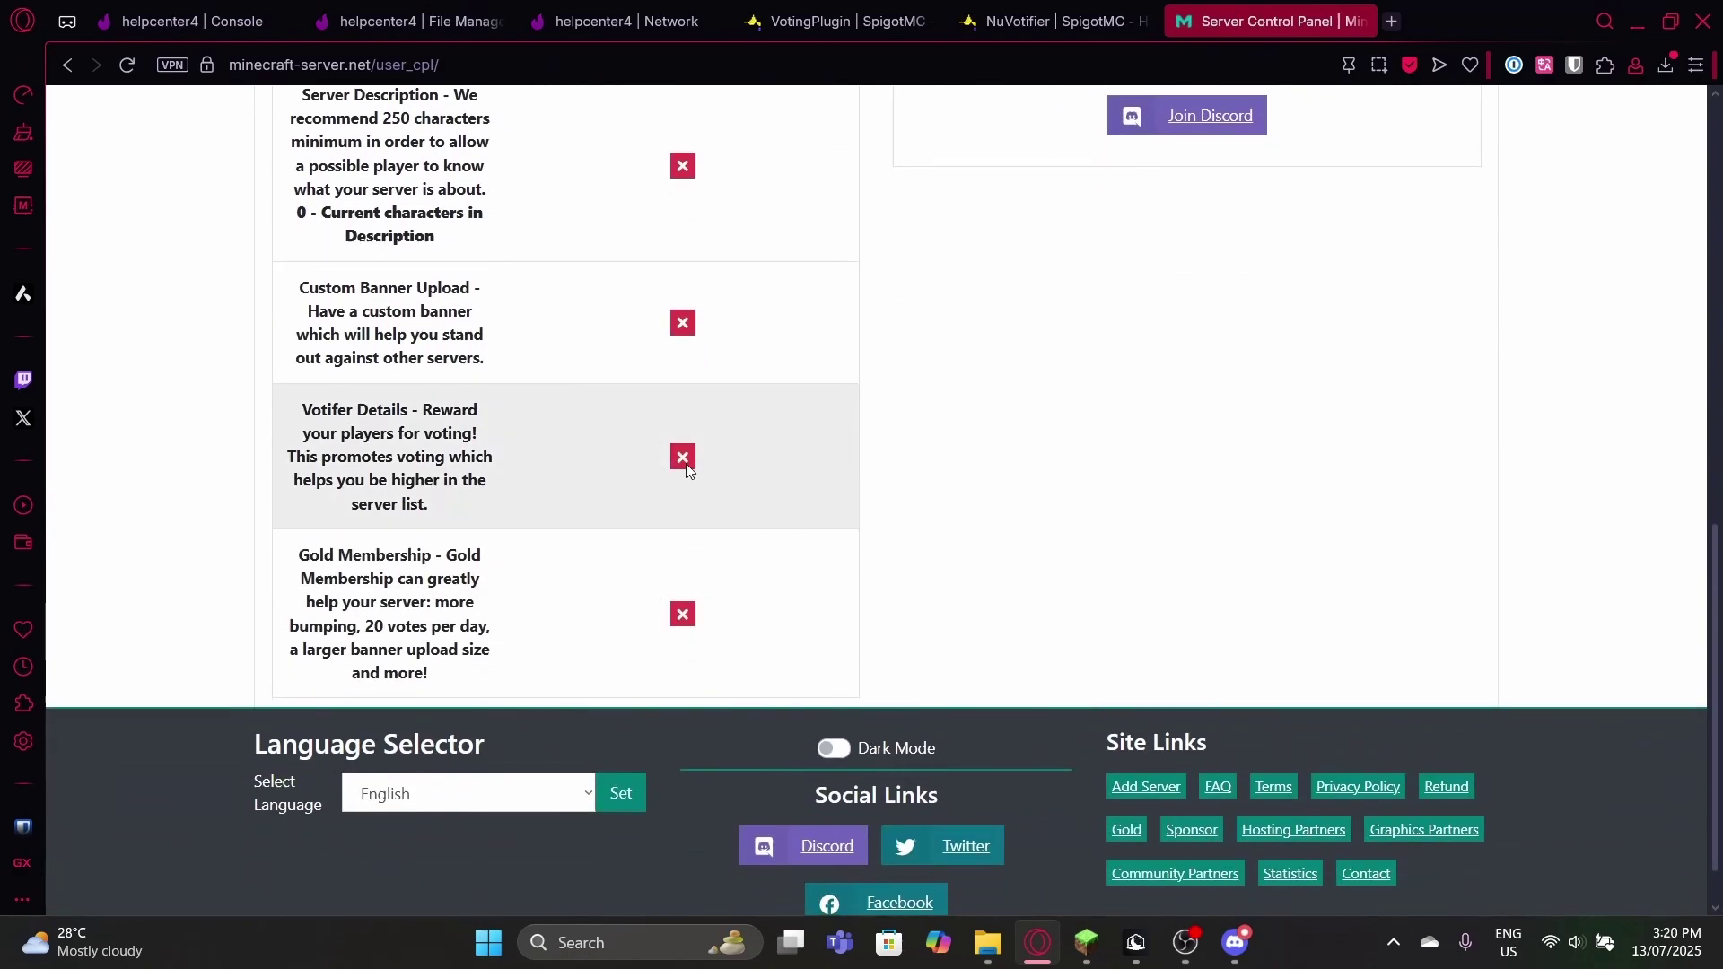
{"action": "scroll", "coordinate": [346, 491], "scroll_direction": "up", "scroll_amount": 10}
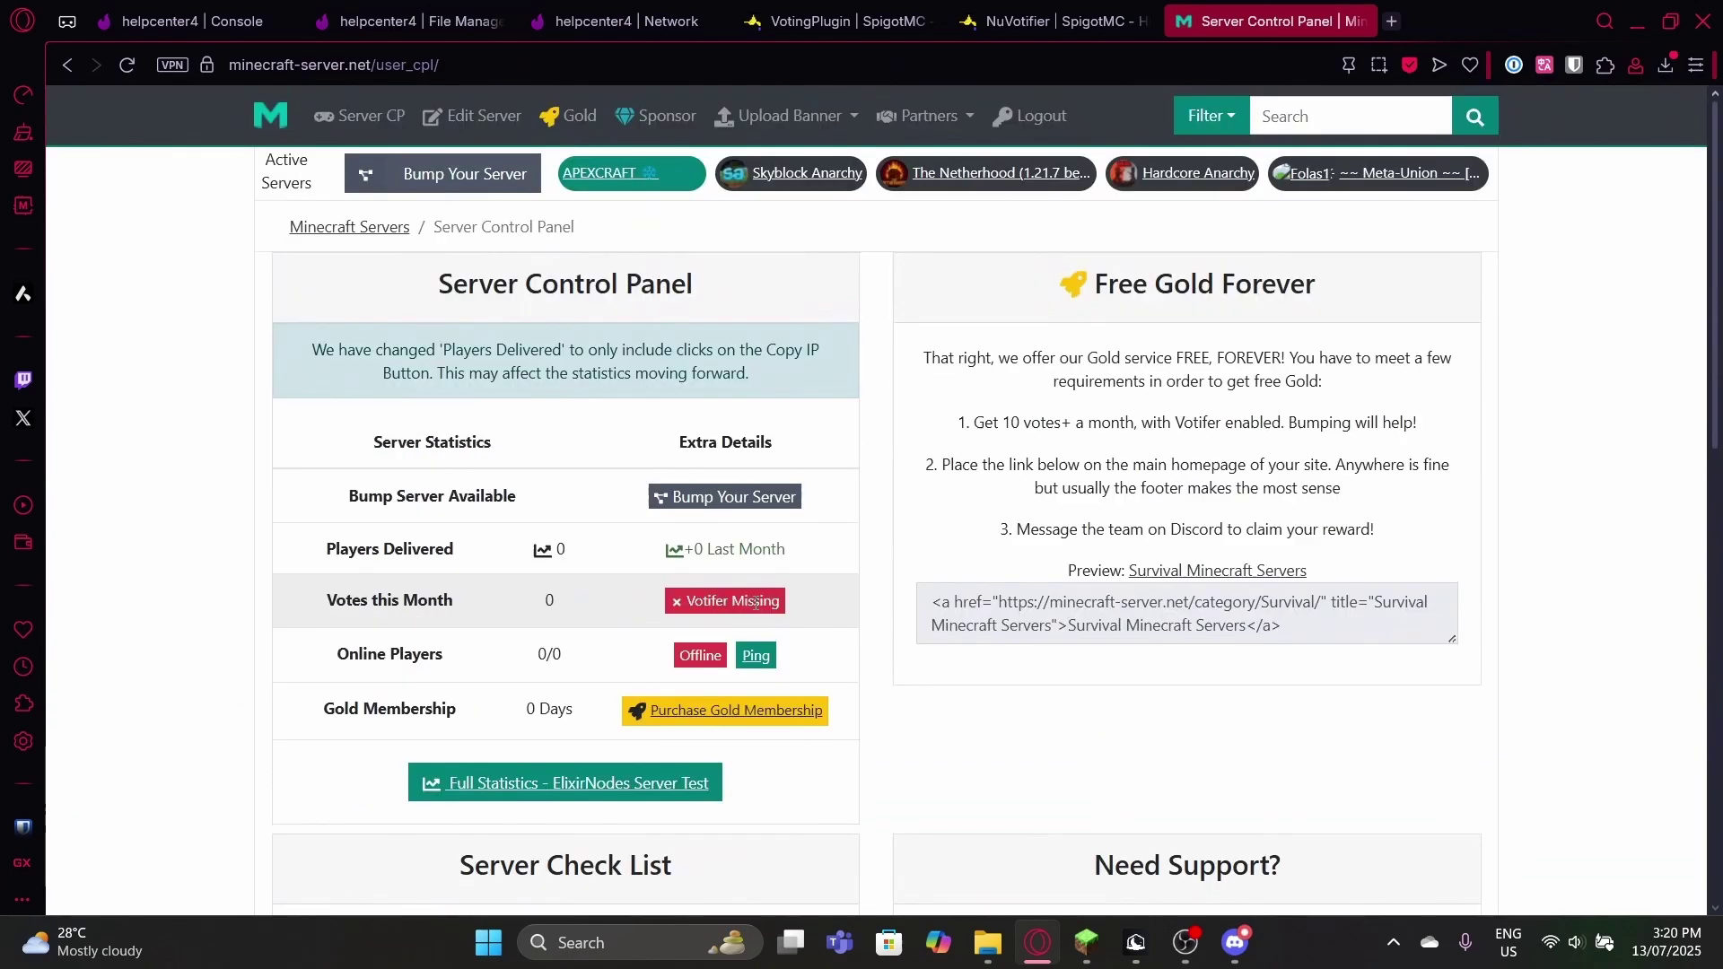
{"action": "left_click", "coordinate": [475, 116]}
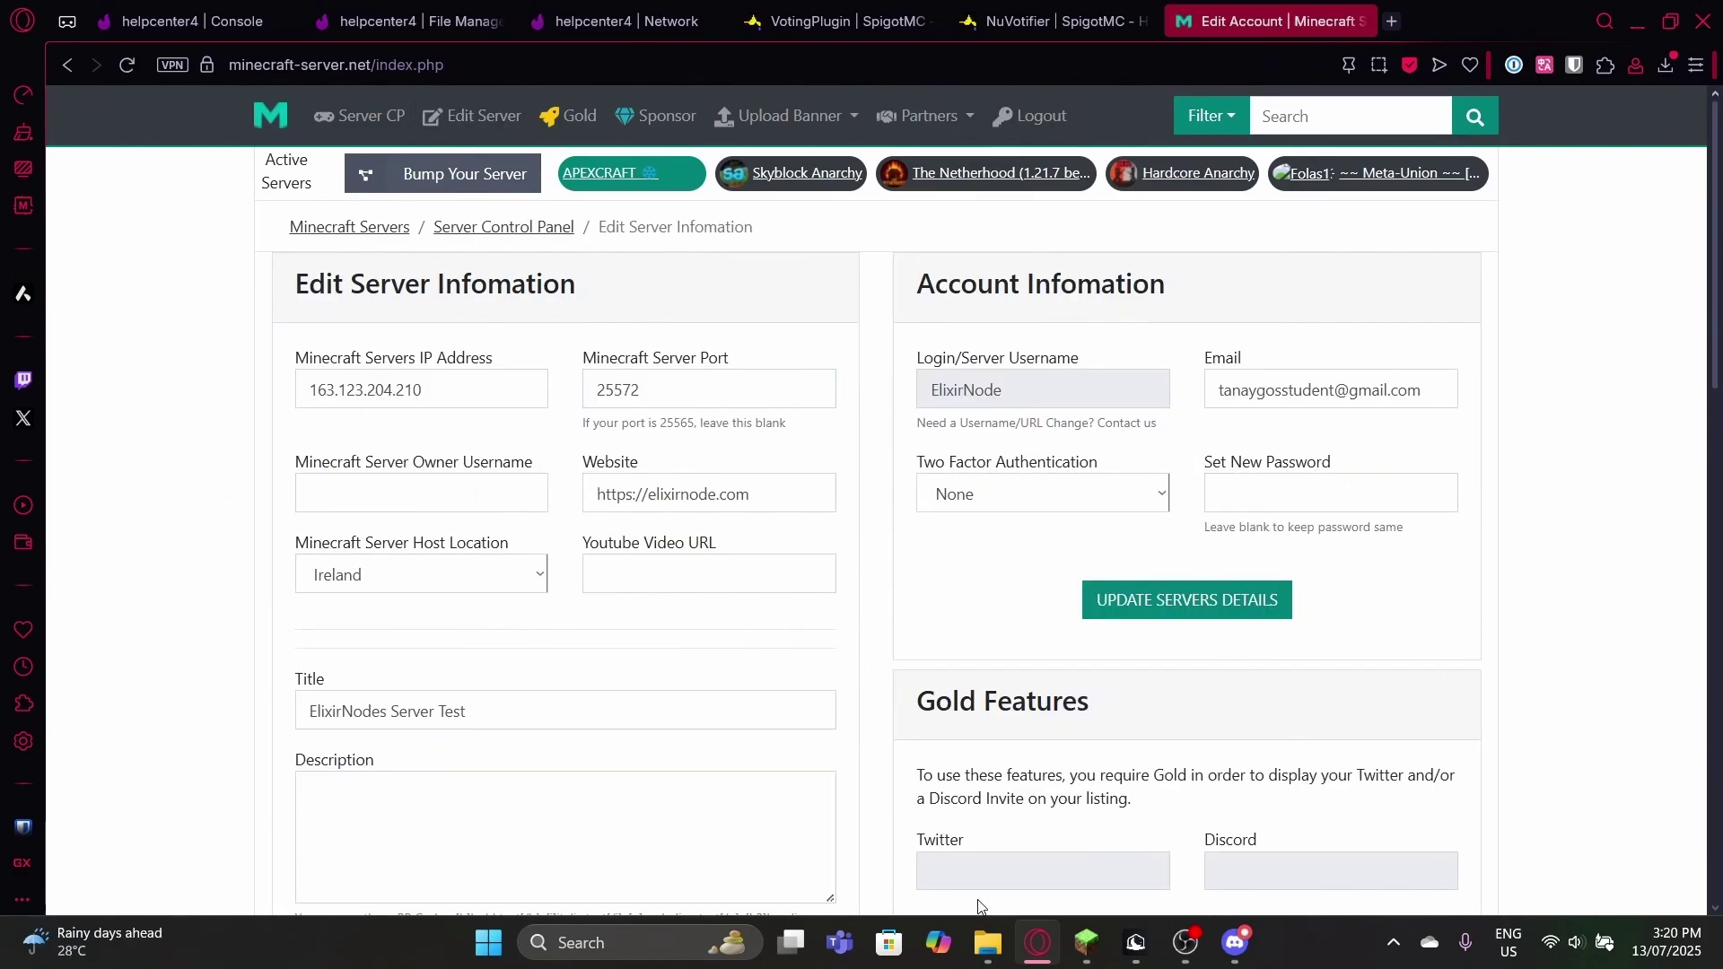
Step: Switch vote rewards to Votifier and paste 163.123.204.210 without the port as Votifier IP
{"action": "scroll", "coordinate": [852, 475], "scroll_direction": "down", "scroll_amount": 15}
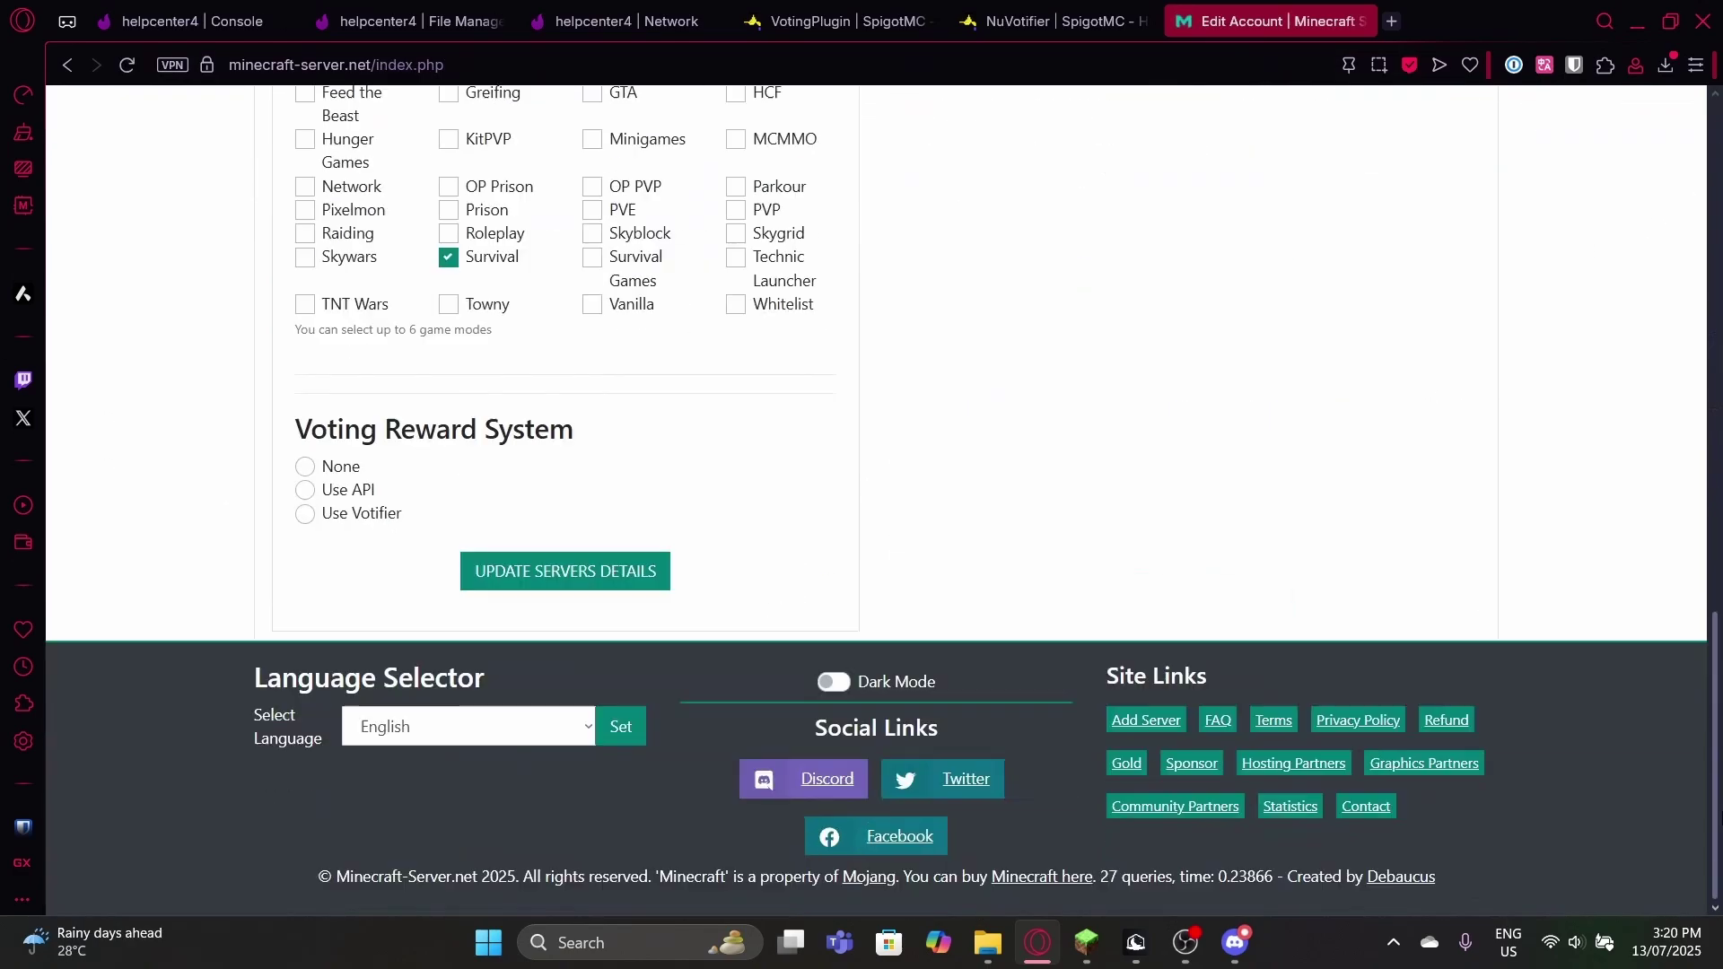
{"action": "left_click", "coordinate": [305, 514]}
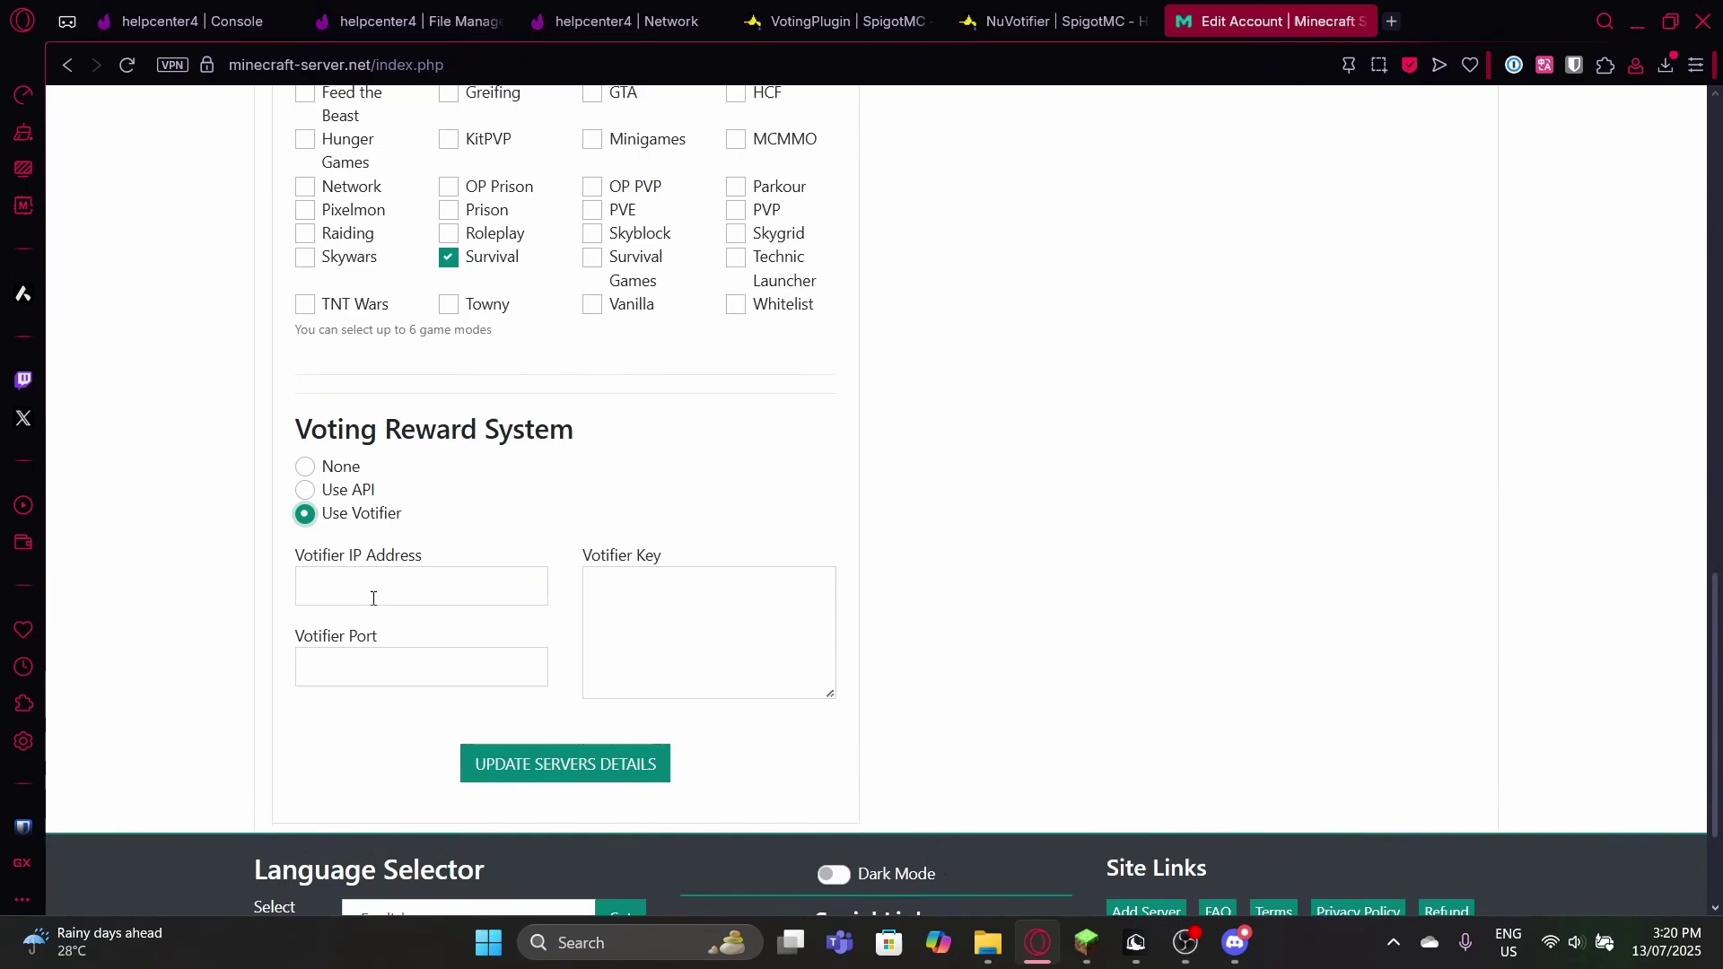
{"action": "left_click", "coordinate": [373, 599]}
{"action": "key", "text": "super+v"}
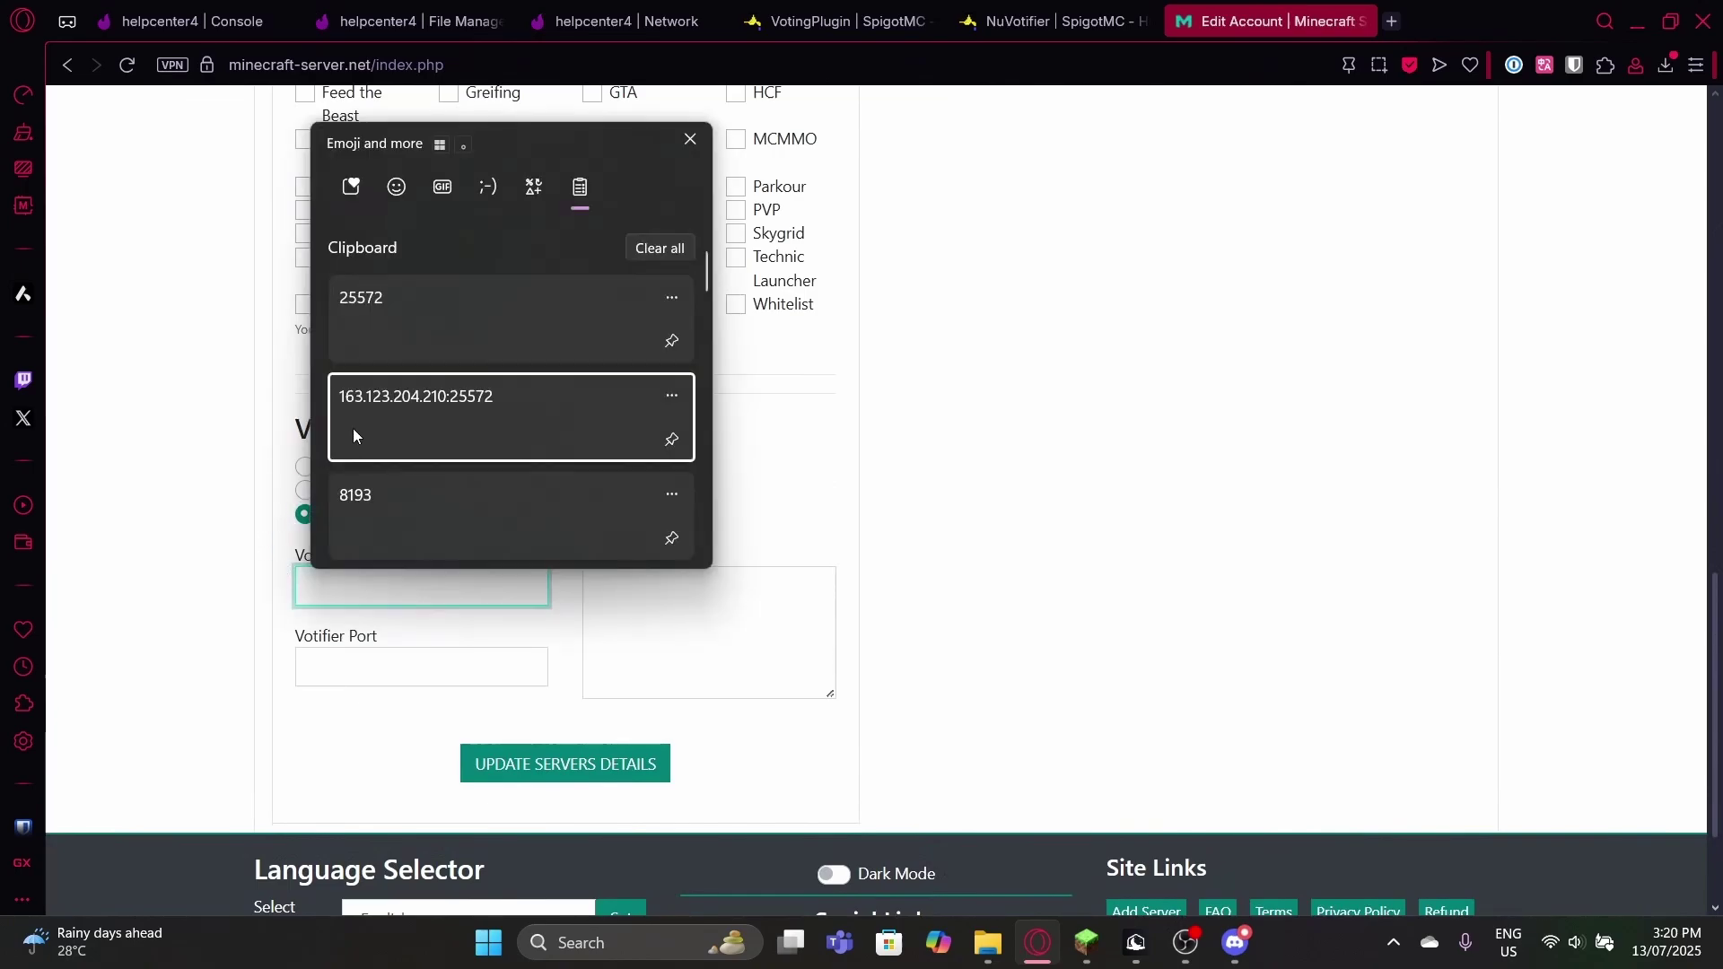
{"action": "left_click", "coordinate": [354, 428]}
{"action": "key", "text": "ctrl+shift+Left"}
{"action": "key", "text": "shift+Left"}
{"action": "key", "text": "BackSpace"}
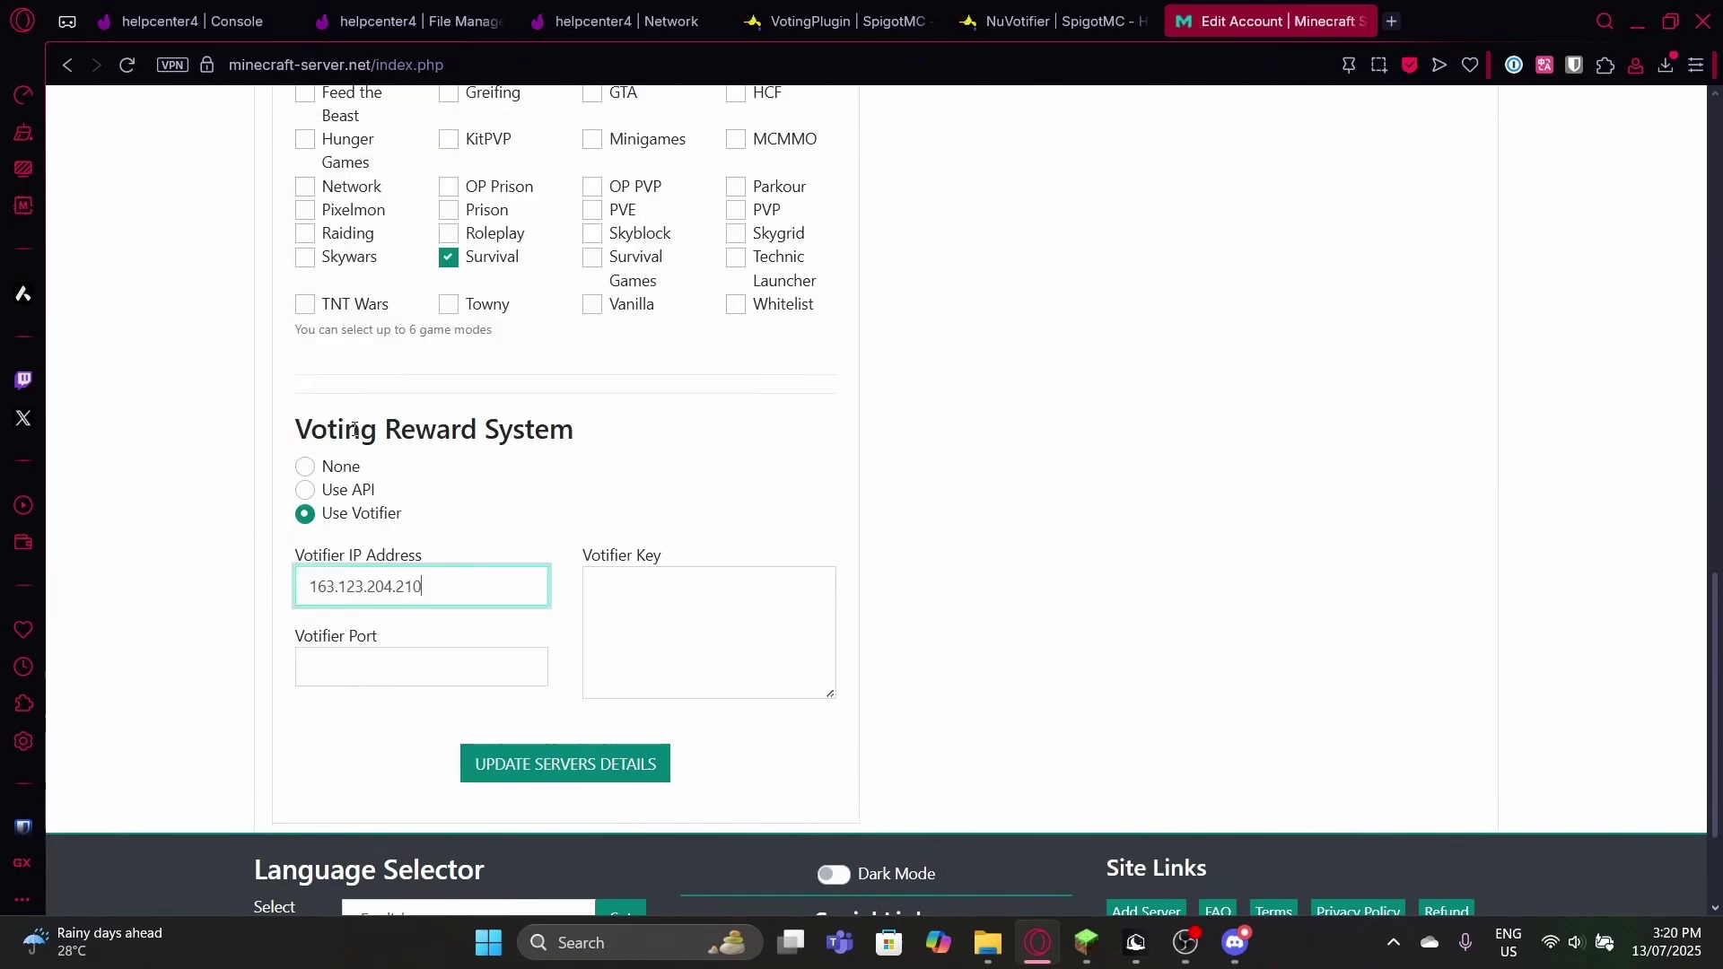
{"action": "key", "text": "ctrl+z"}
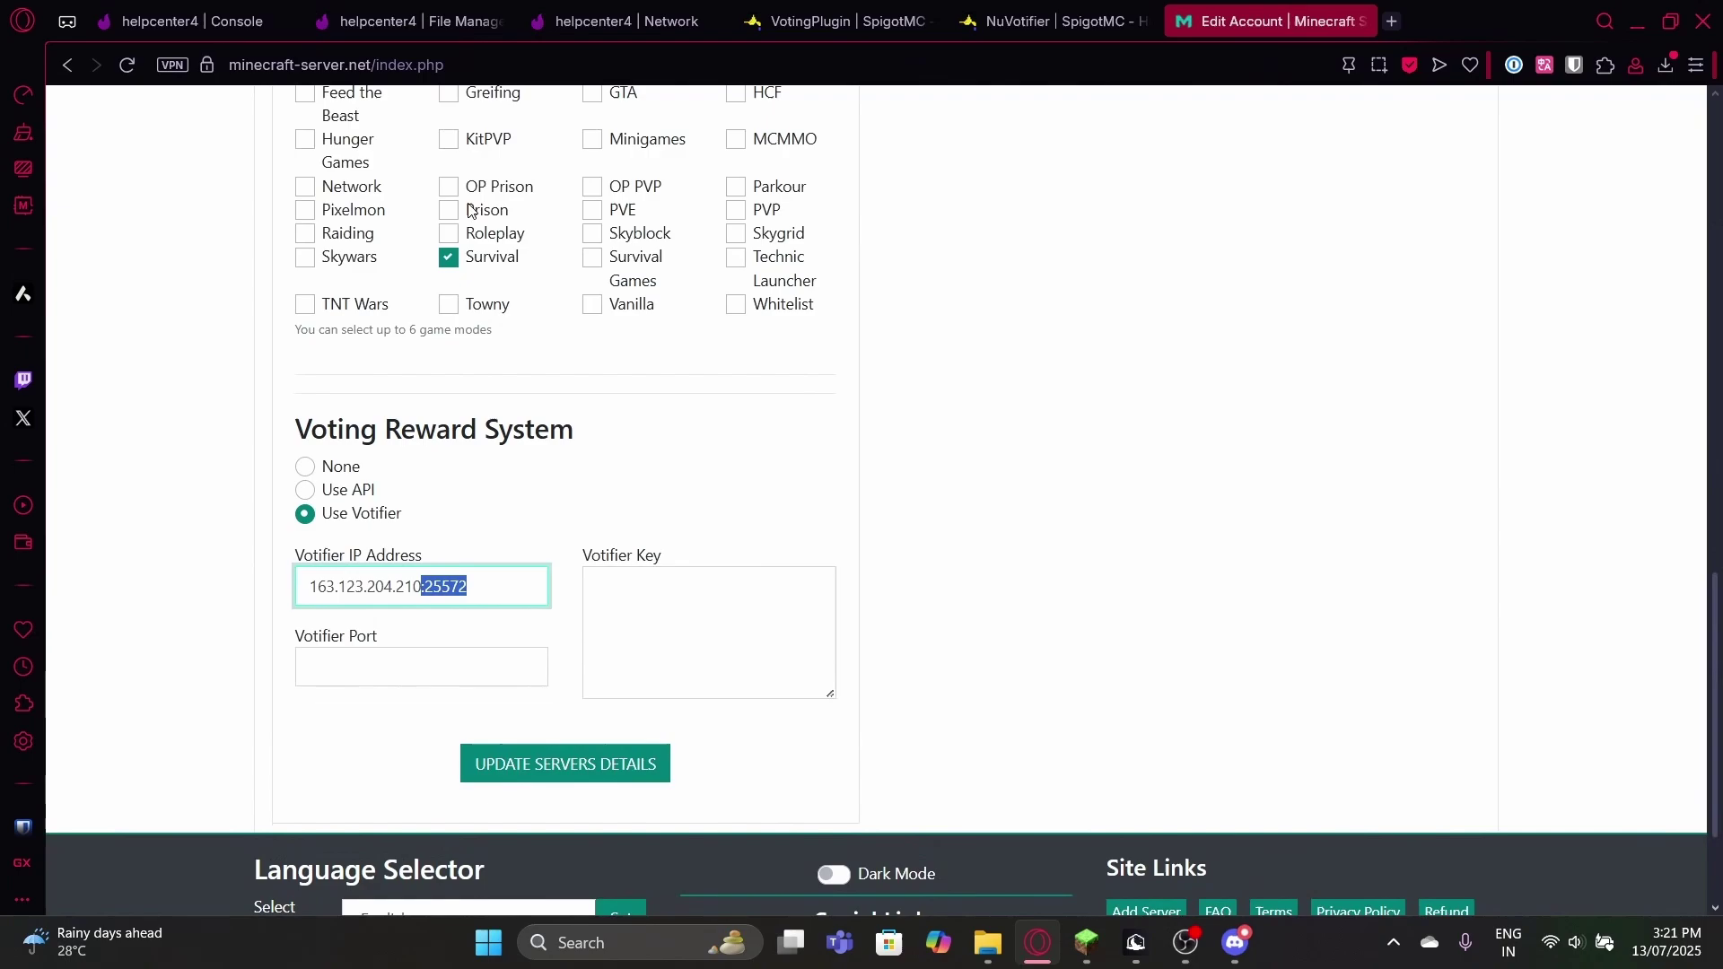
{"action": "key", "text": "ctrl+x"}
Step: Enter Votifier port 8193 and the public key, then update the server details
{"action": "key", "text": "Tab"}
{"action": "type", "text": "8193"}
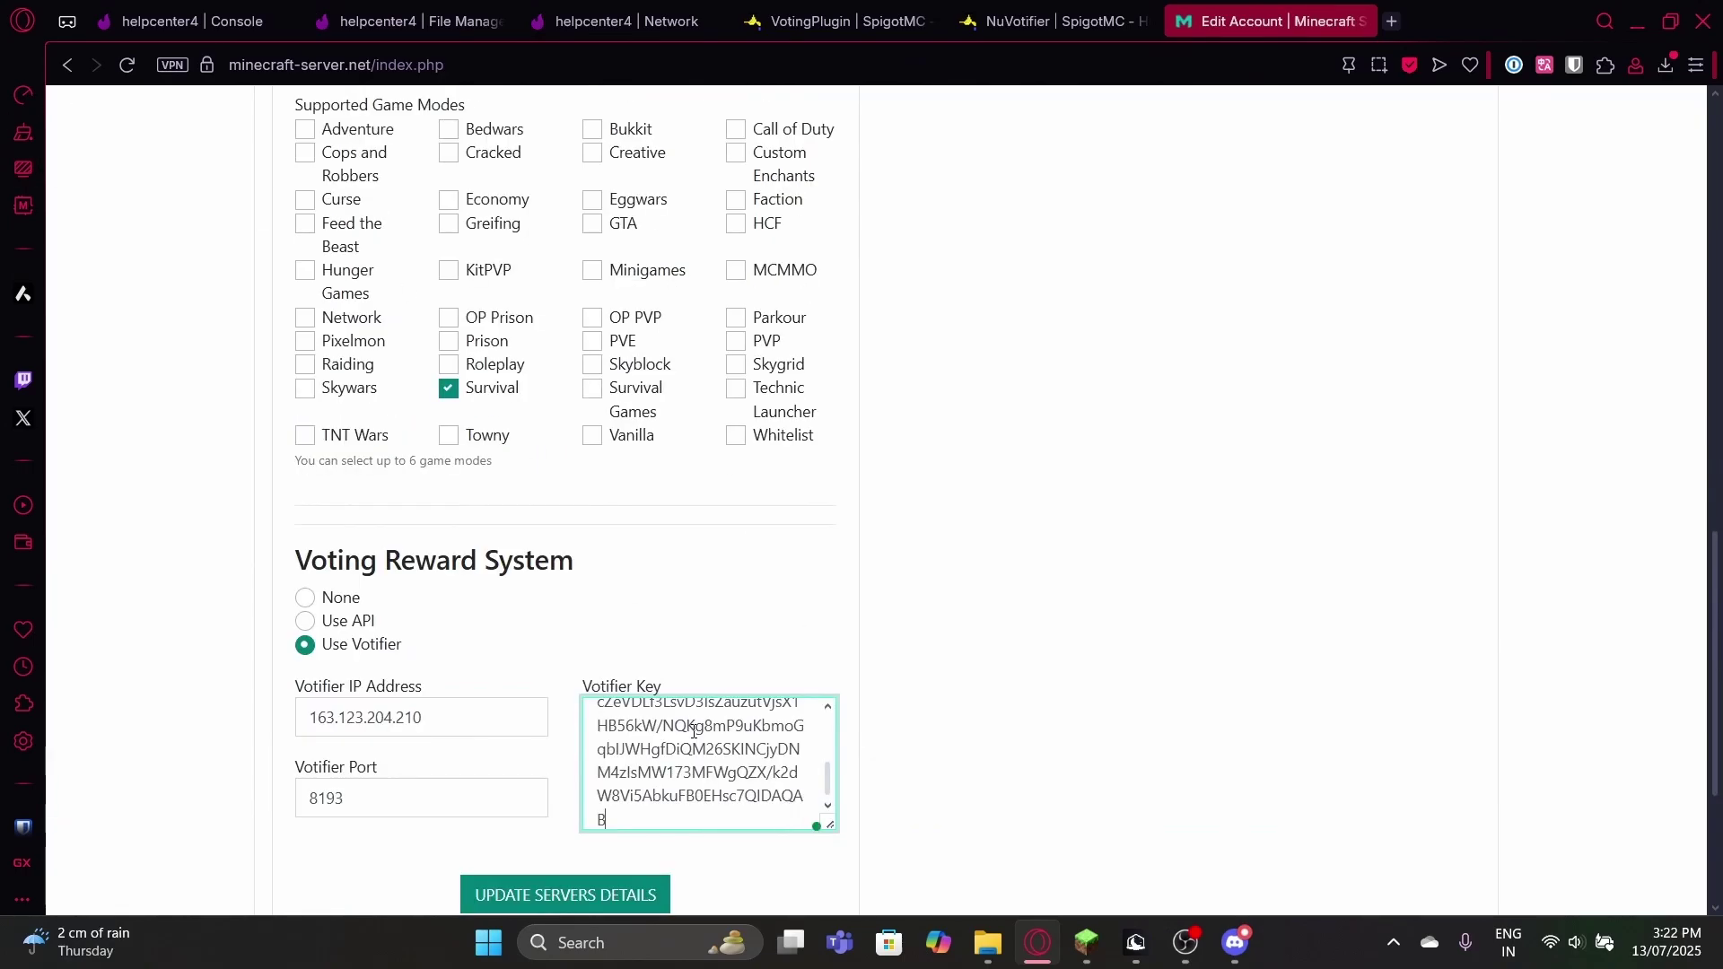
{"action": "scroll", "coordinate": [694, 731], "scroll_direction": "down", "scroll_amount": 3}
{"action": "left_click", "coordinate": [511, 668]}
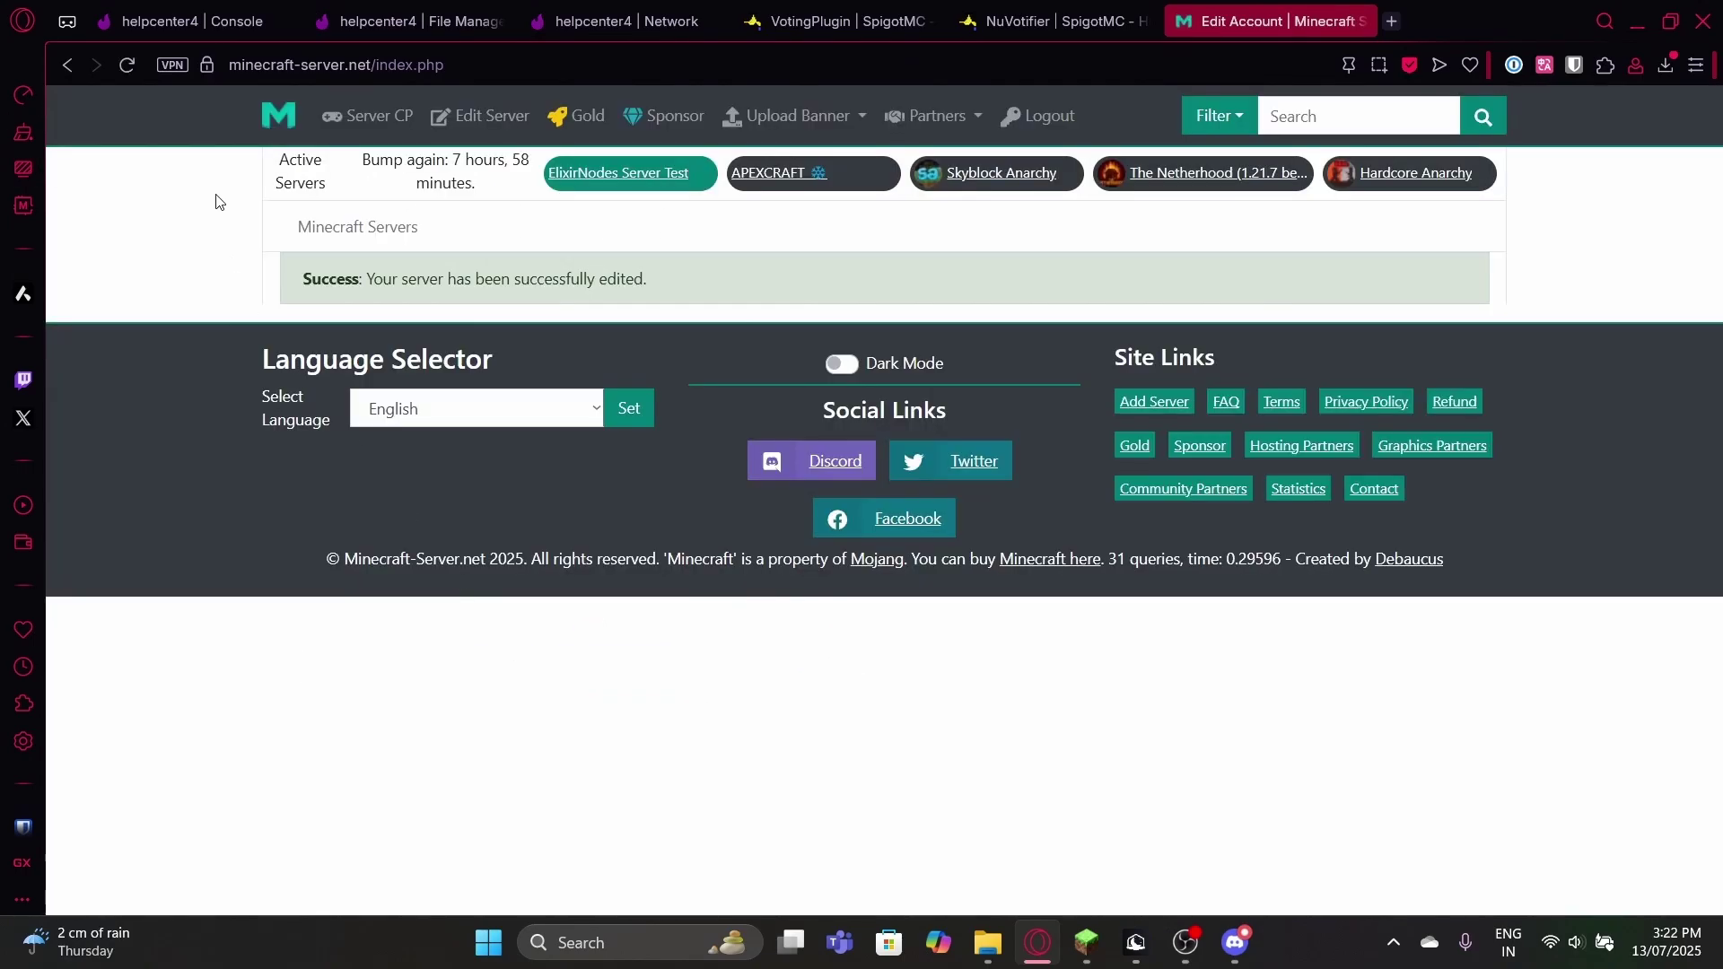
Step: Search the web for 'votifier tester' and open crafty.gg's Votifier Tester
{"action": "key", "text": "ctrl+t"}
{"action": "type", "text": "voti"}
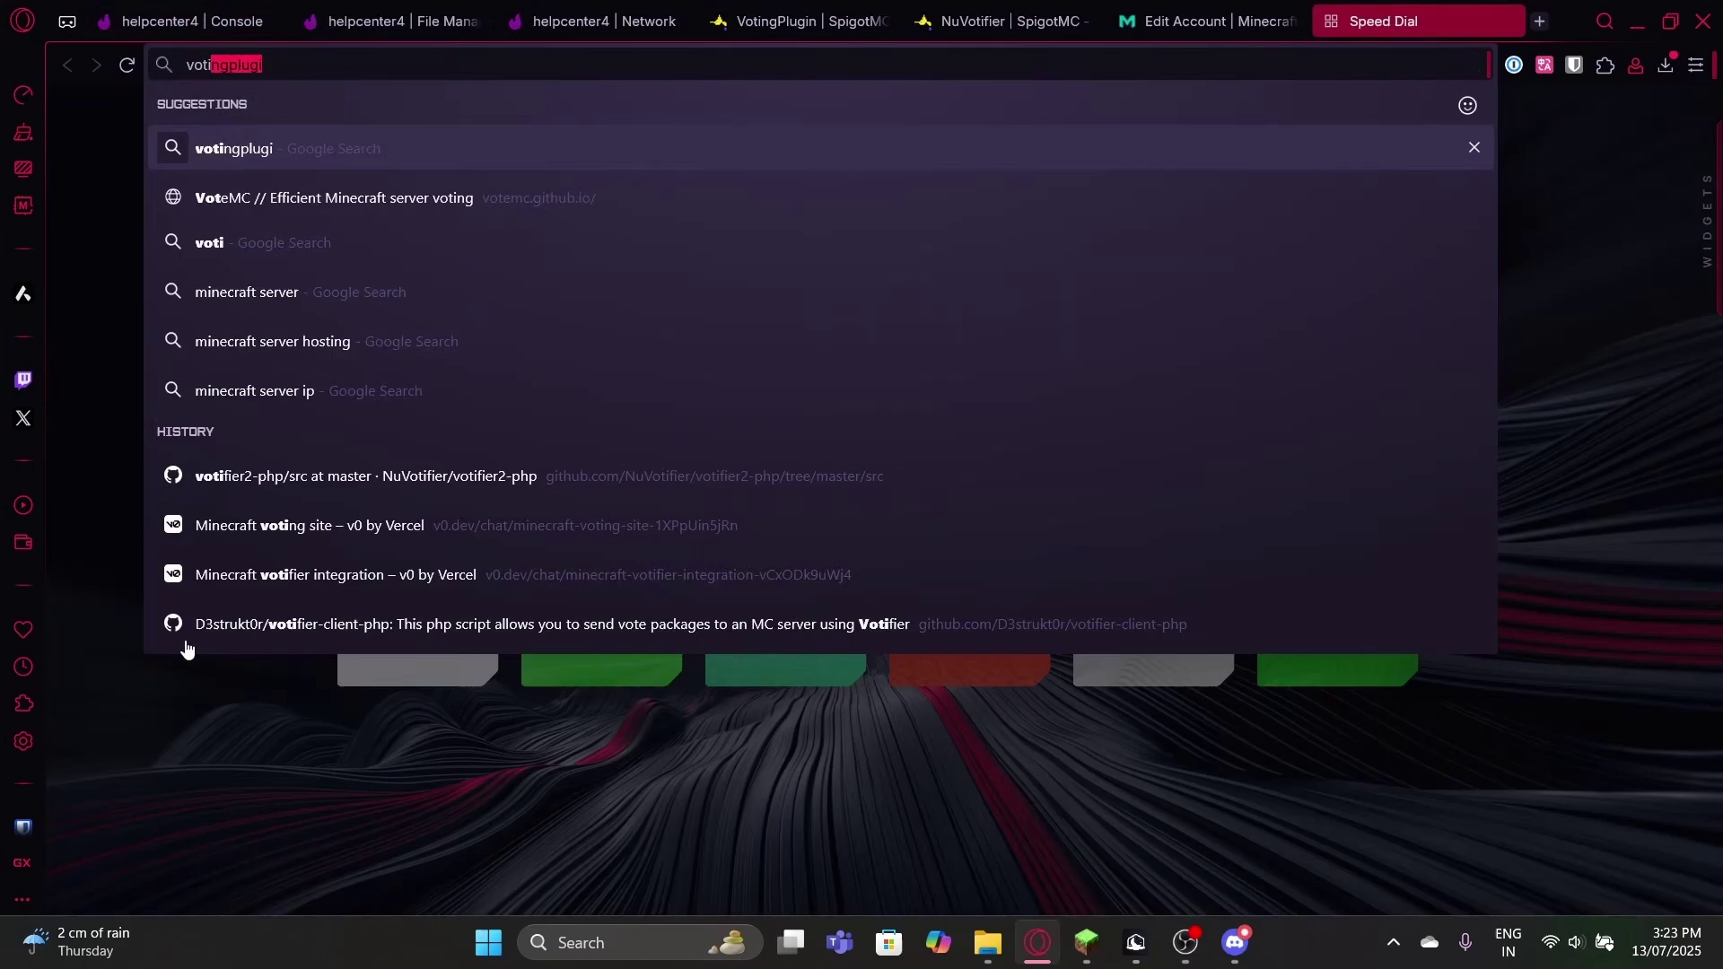
{"action": "type", "text": "fier tester"}
{"action": "key", "text": "Return"}
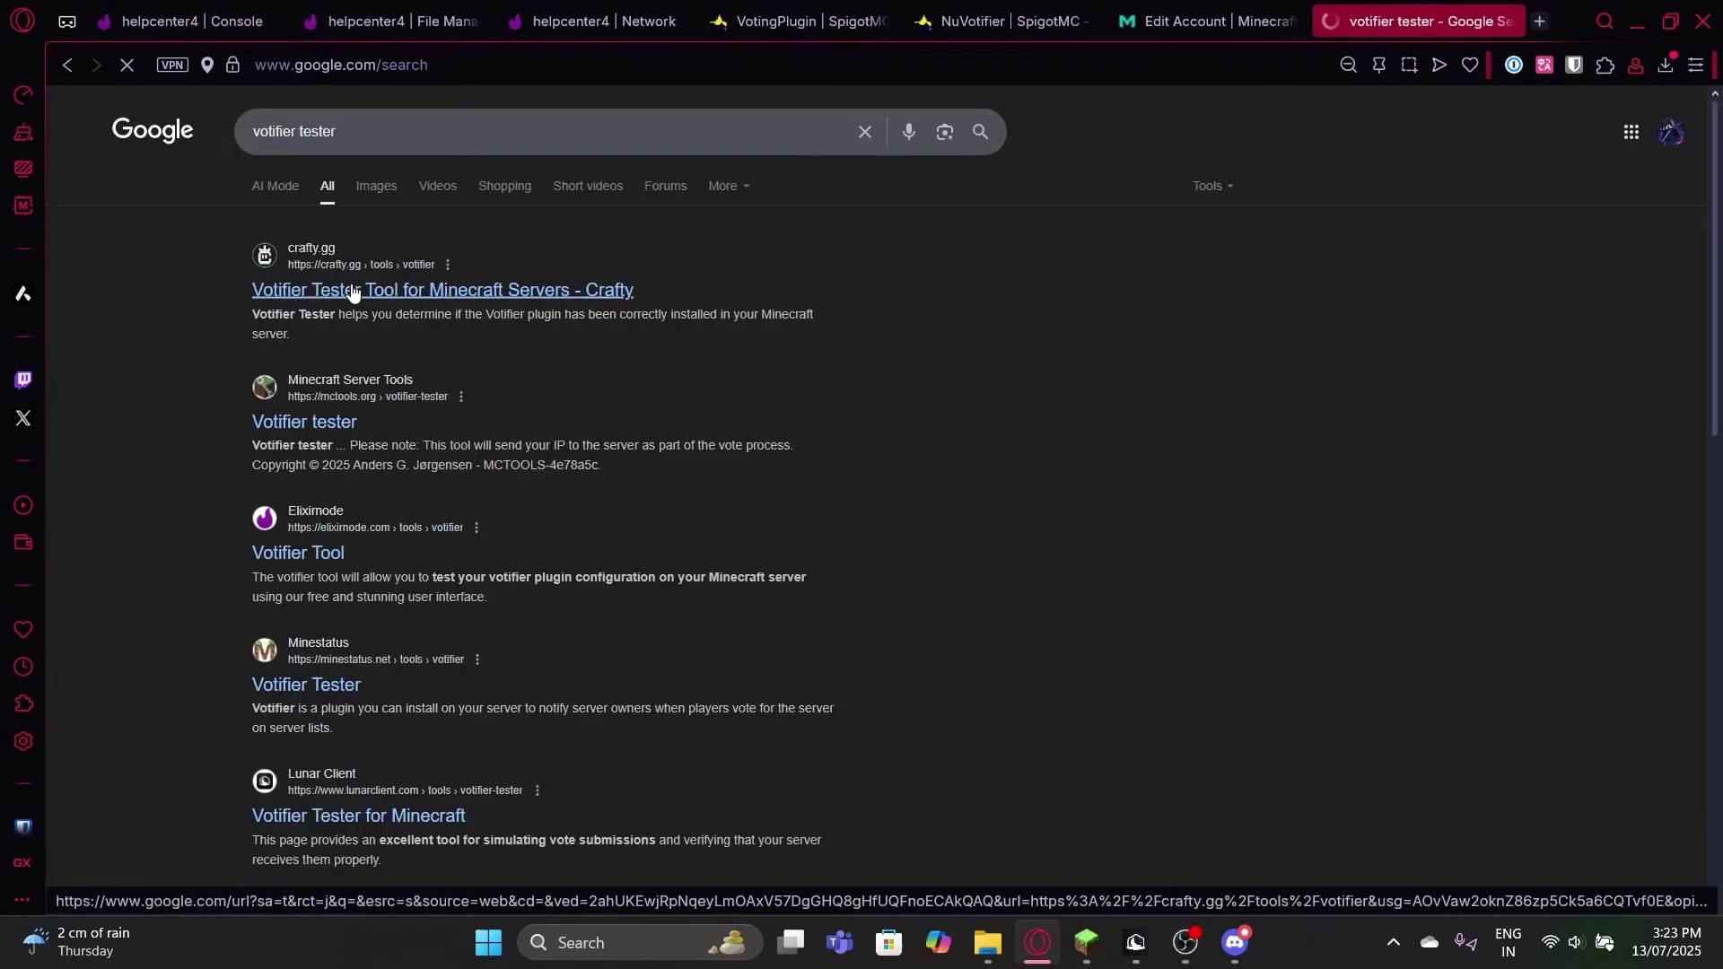
{"action": "left_click", "coordinate": [353, 292]}
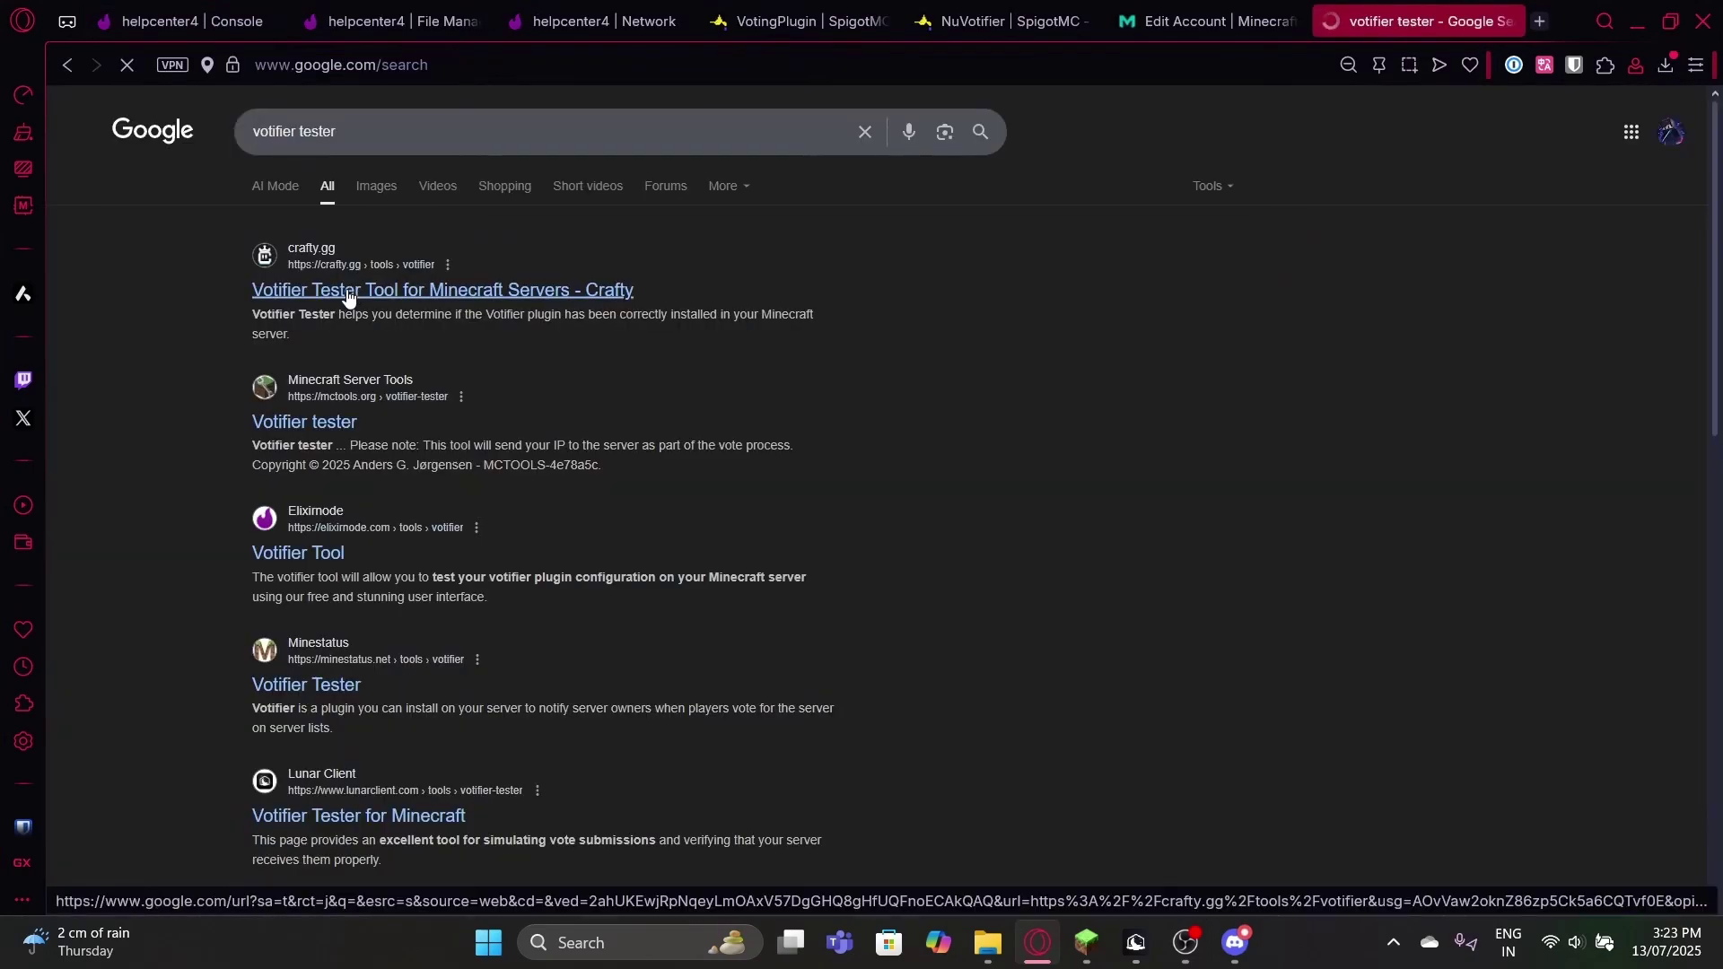
Step: Copy the server's public.key text and enter 163.123.204.210 as the Votifier IP
{"action": "left_click", "coordinate": [302, 7]}
{"action": "right_click", "coordinate": [445, 341]}
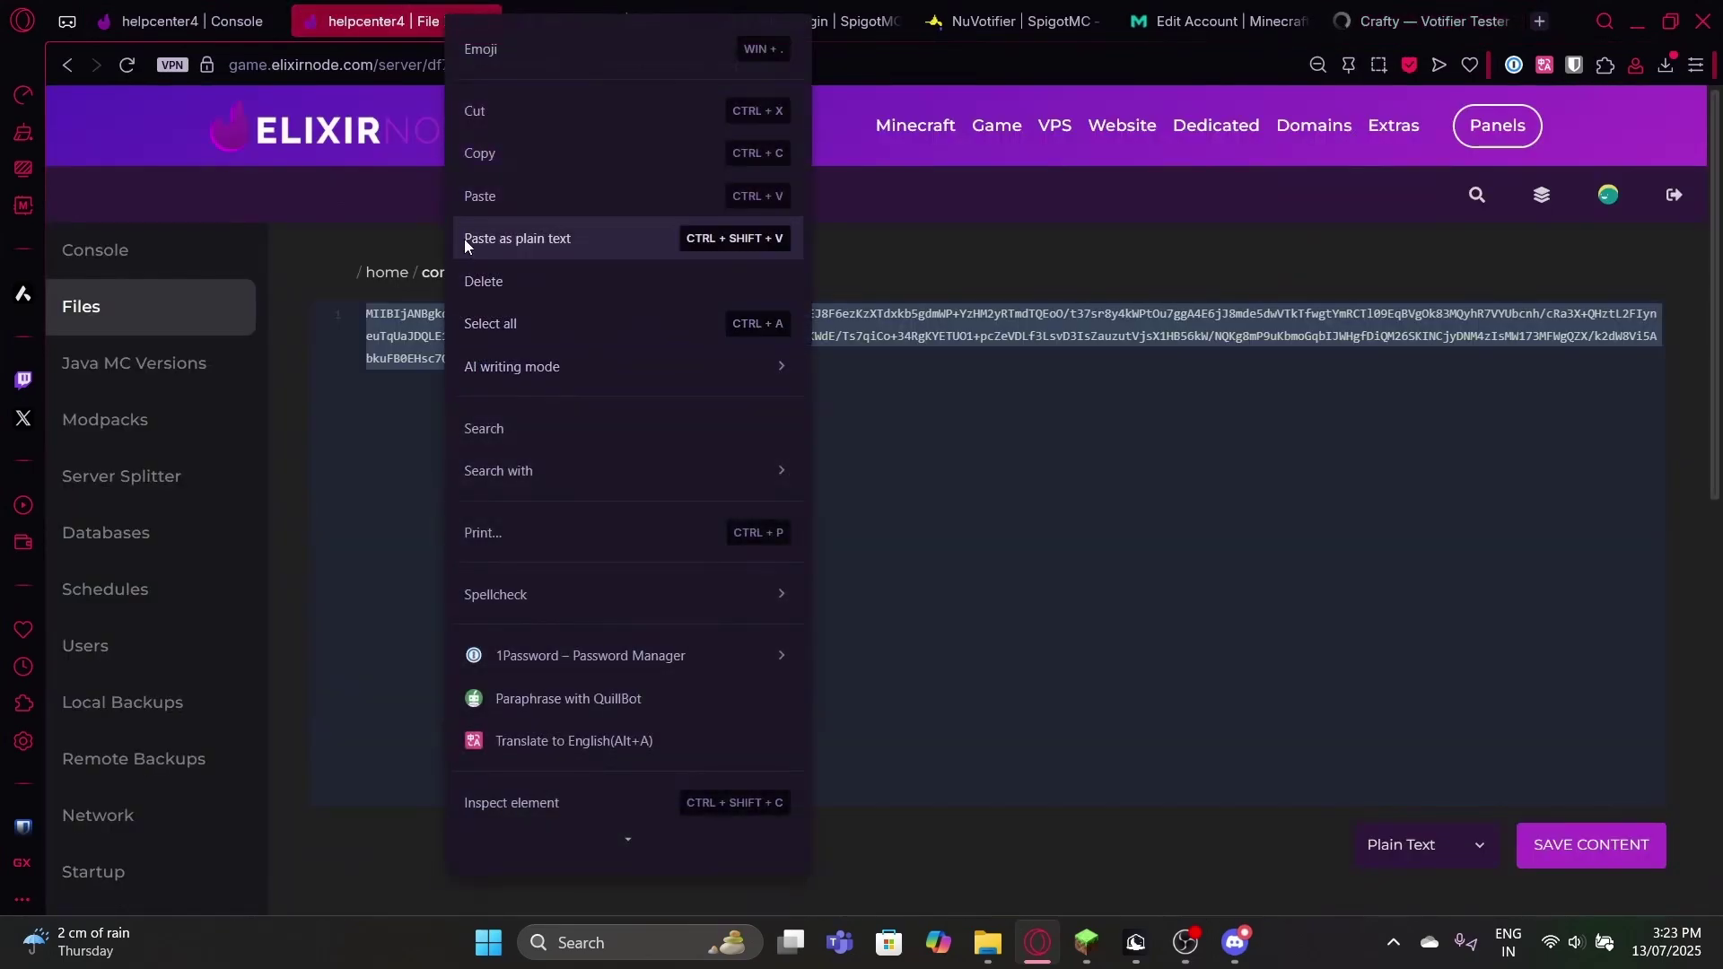
{"action": "left_click", "coordinate": [483, 153]}
{"action": "left_click", "coordinate": [1416, 21]}
{"action": "left_click", "coordinate": [498, 442]}
{"action": "key", "text": "super+v"}
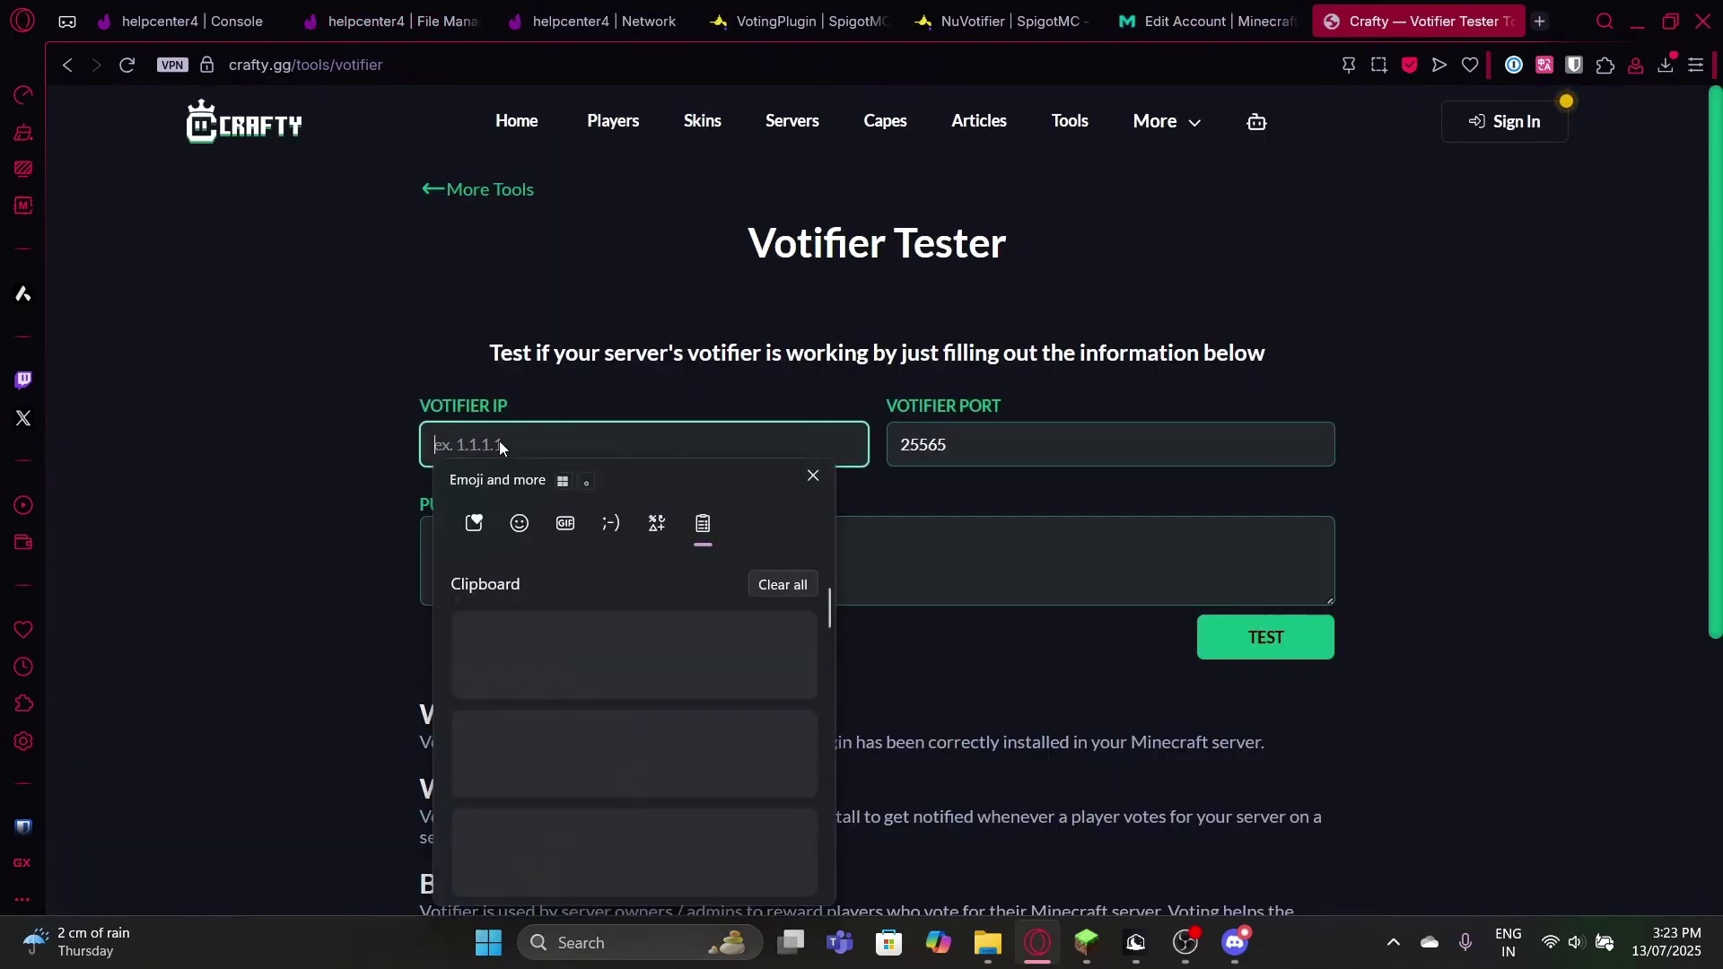
{"action": "scroll", "coordinate": [585, 811], "scroll_direction": "down", "scroll_amount": 2}
{"action": "left_click", "coordinate": [557, 709]}
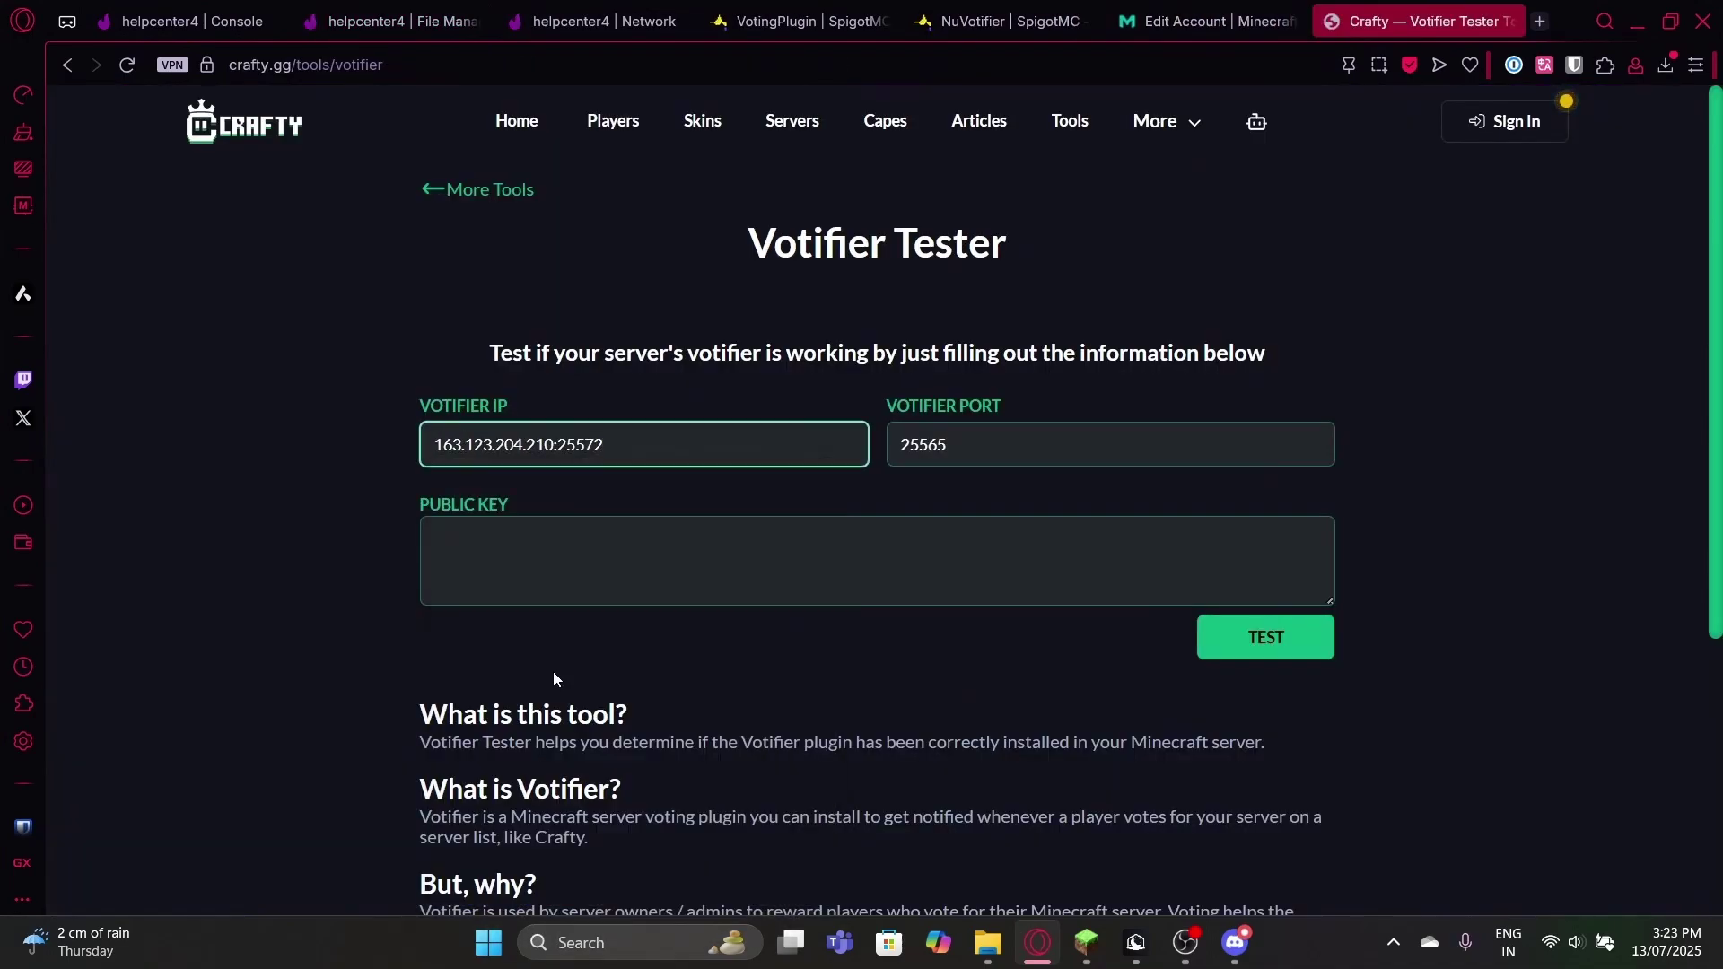
{"action": "key", "text": "BackSpace"}
{"action": "key", "text": "BackSpace"}
{"action": "key", "text": "BackSpace"}
Step: Replace the default port 25565 with 8193
{"action": "double_click", "coordinate": [954, 439]}
{"action": "type", "text": "81"}
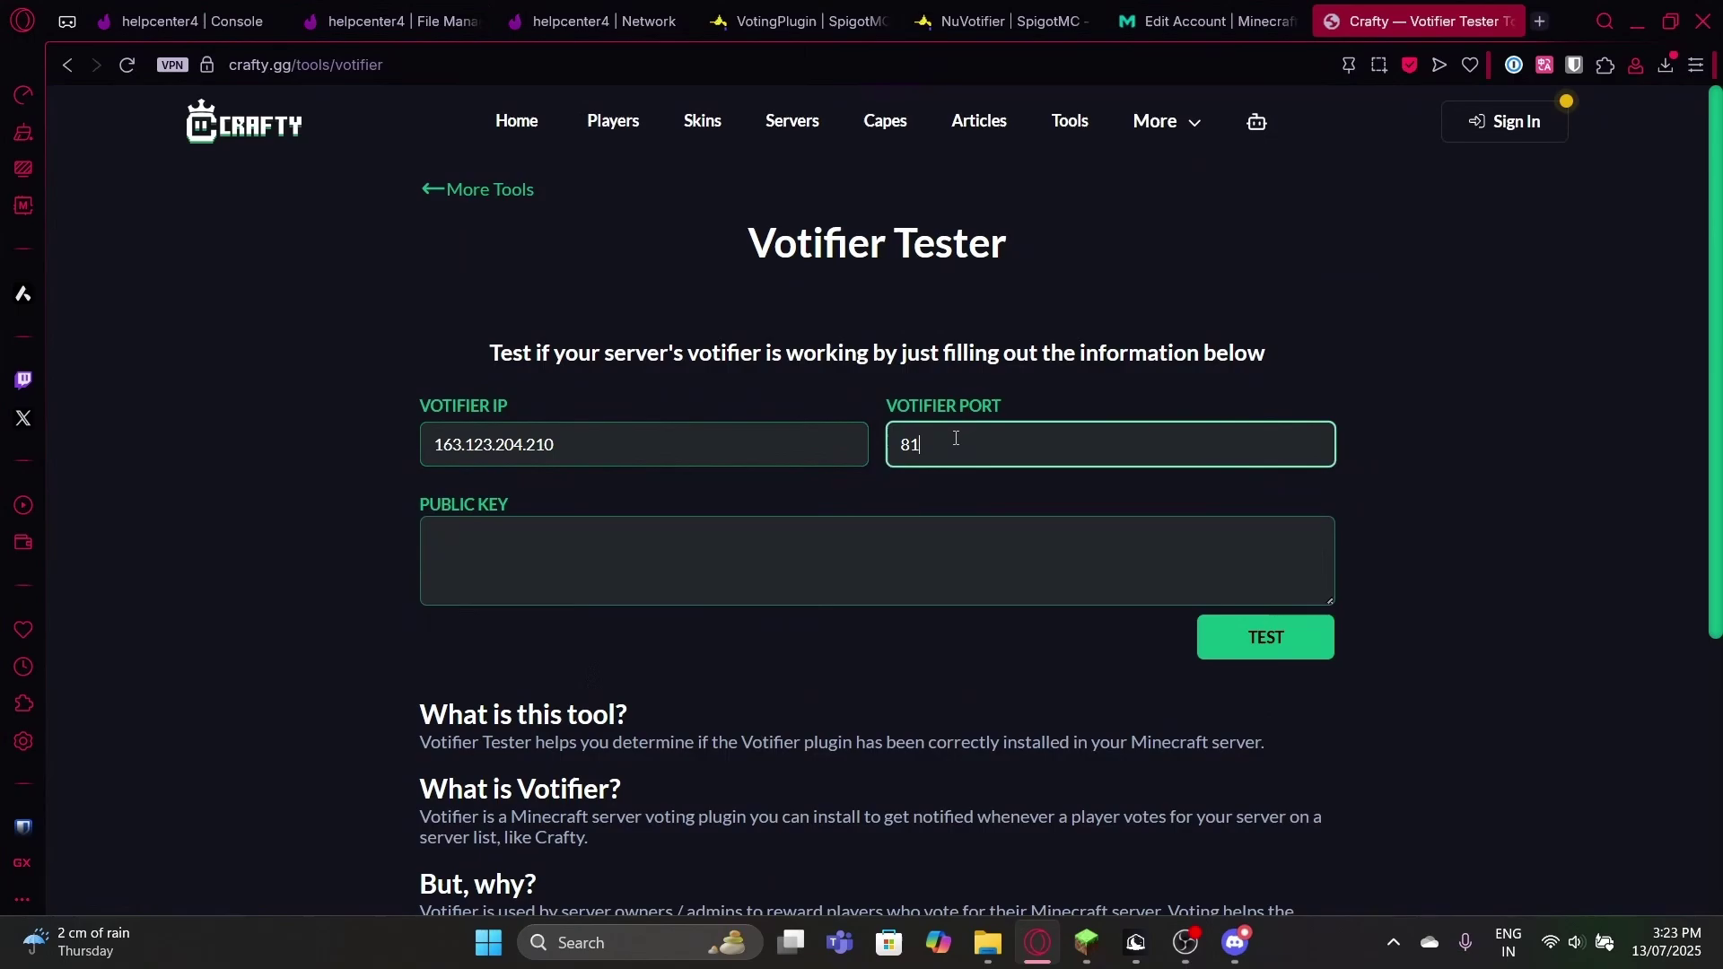
{"action": "type", "text": "92"}
{"action": "key", "text": "Tab"}
{"action": "double_click", "coordinate": [955, 438]}
{"action": "key", "text": "BackSpace"}
{"action": "type", "text": "8193"}
Step: Paste the server's public key into the tester and run the test vote
{"action": "key", "text": "Tab"}
{"action": "key", "text": "super+v"}
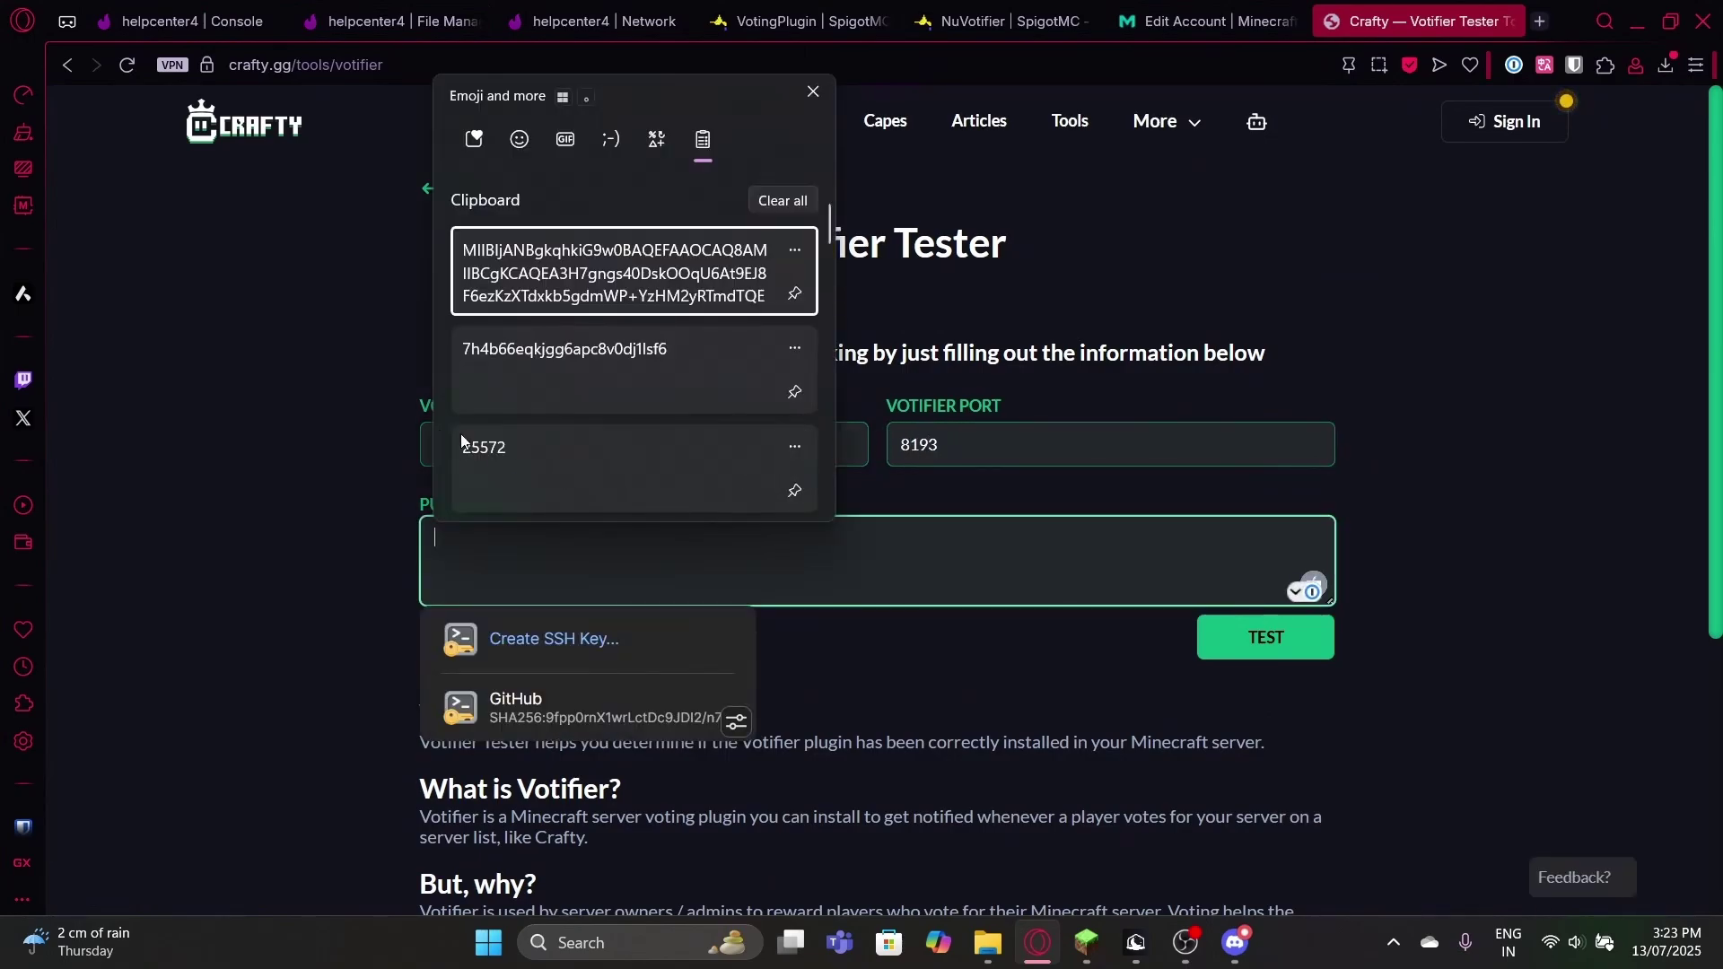
{"action": "left_click", "coordinate": [505, 276]}
{"action": "left_click", "coordinate": [1243, 637]}
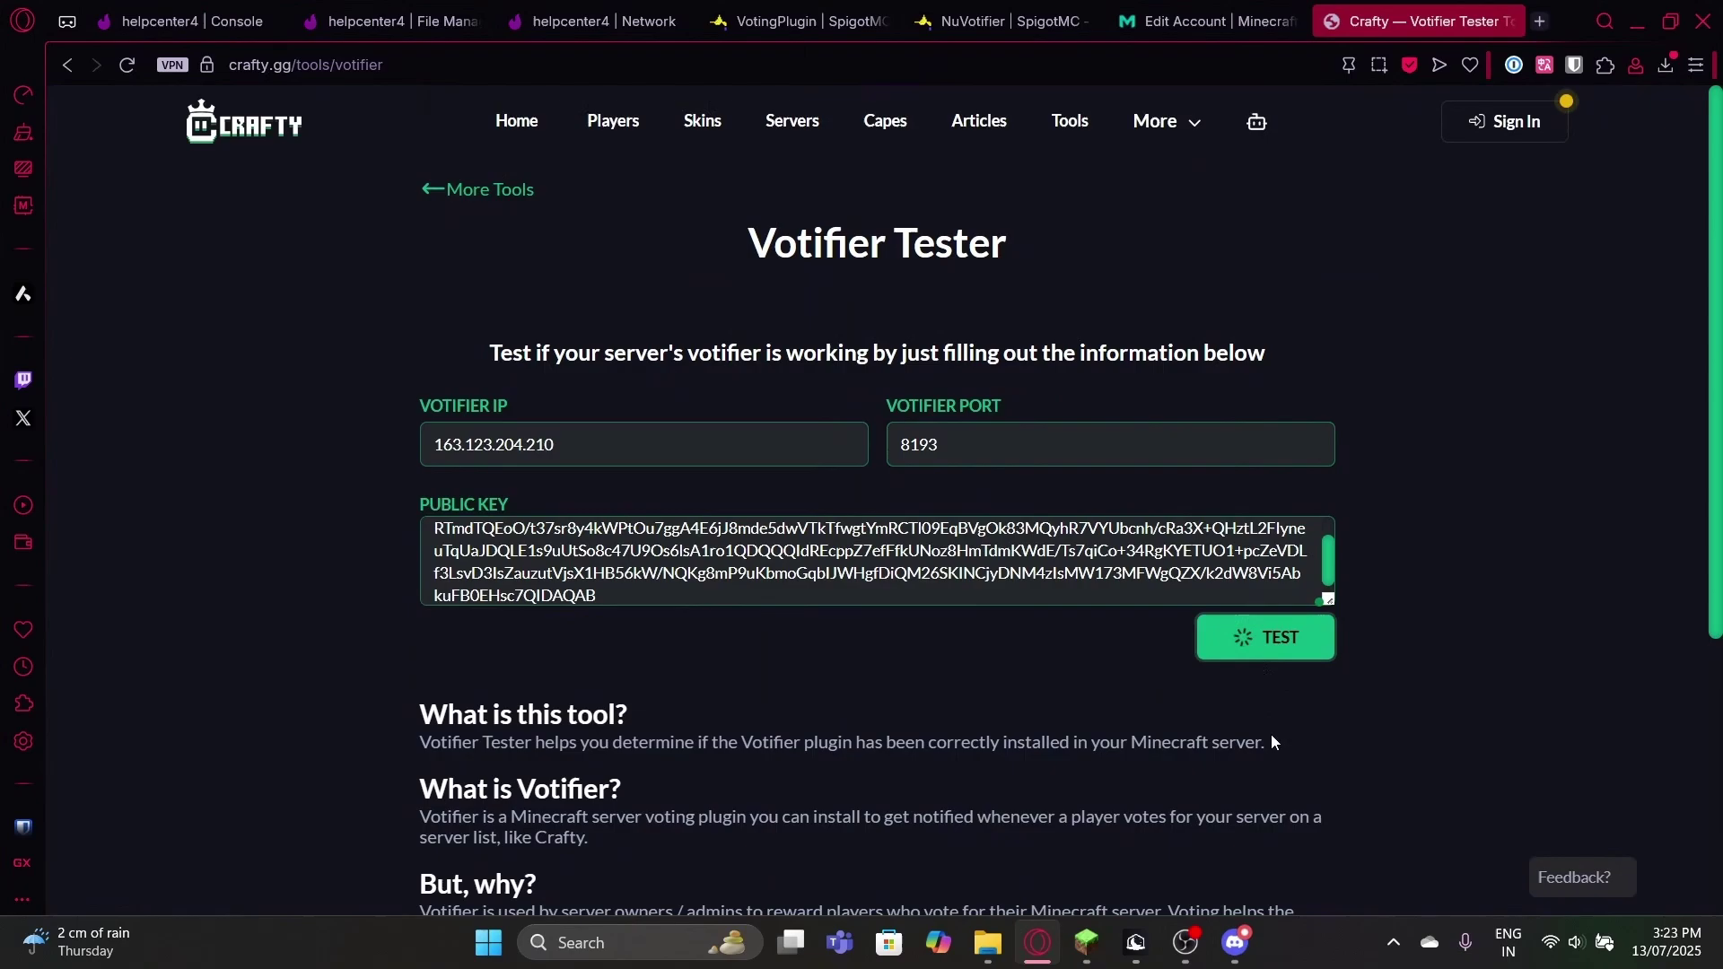
Step: Check the console for the test vote, then run /vote in Minecraft to see the vote sites
{"action": "left_click", "coordinate": [192, 21]}
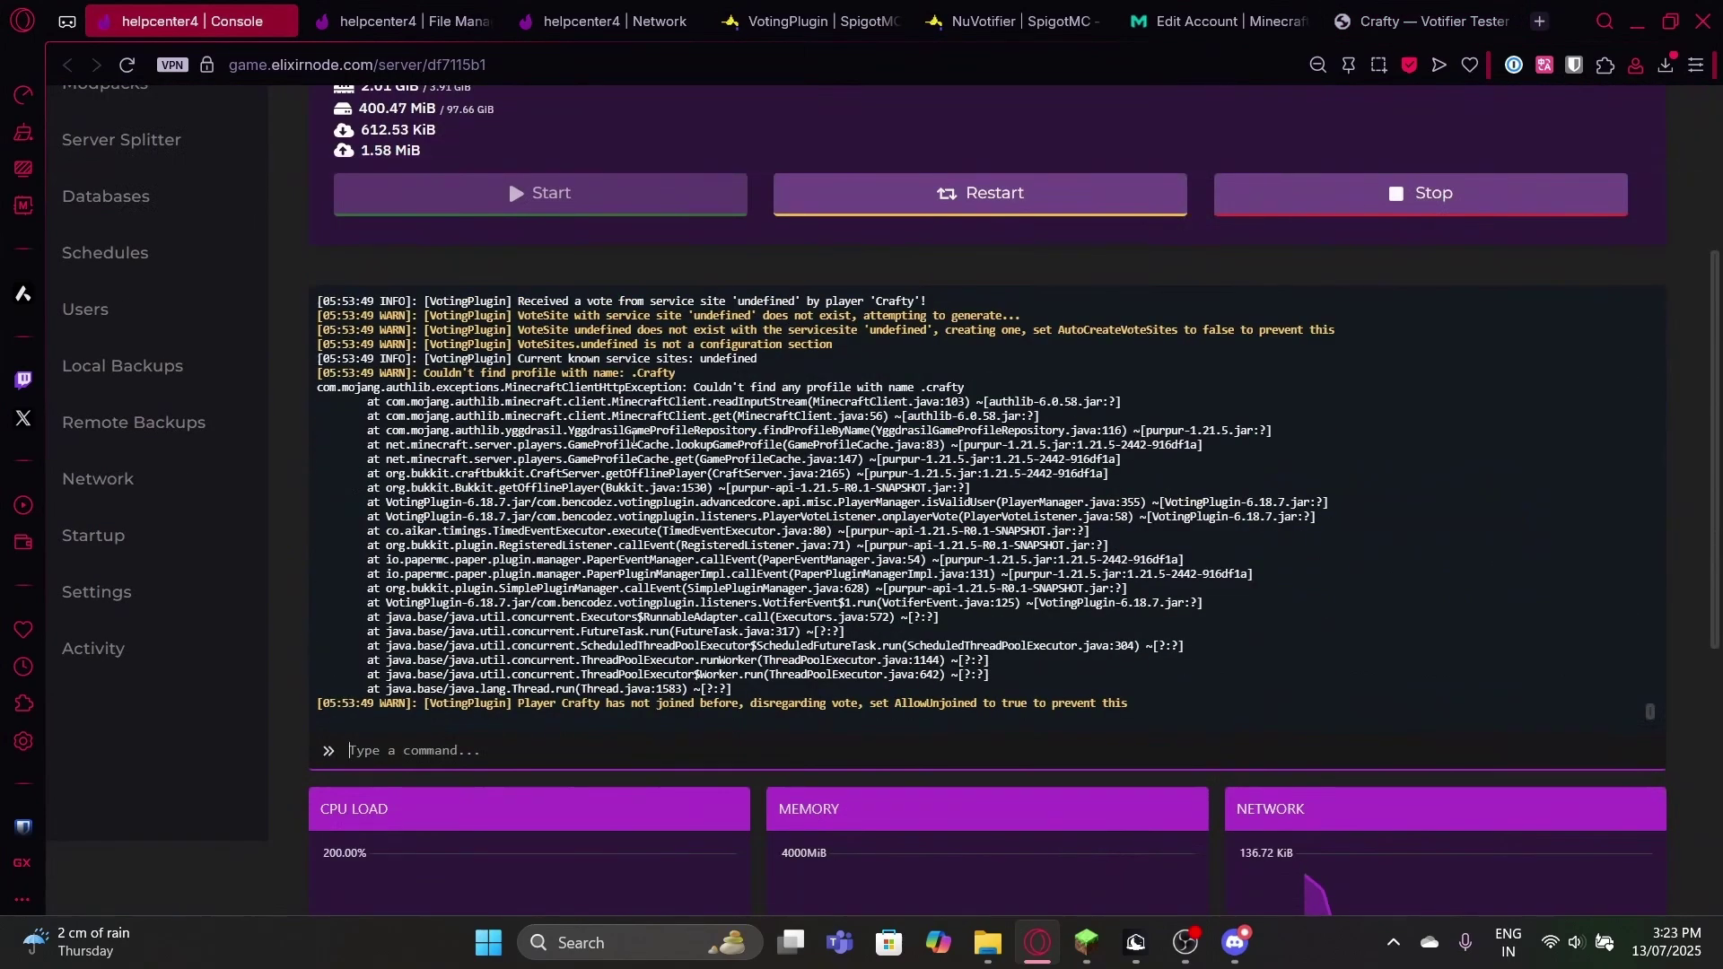
{"action": "left_click", "coordinate": [1090, 943]}
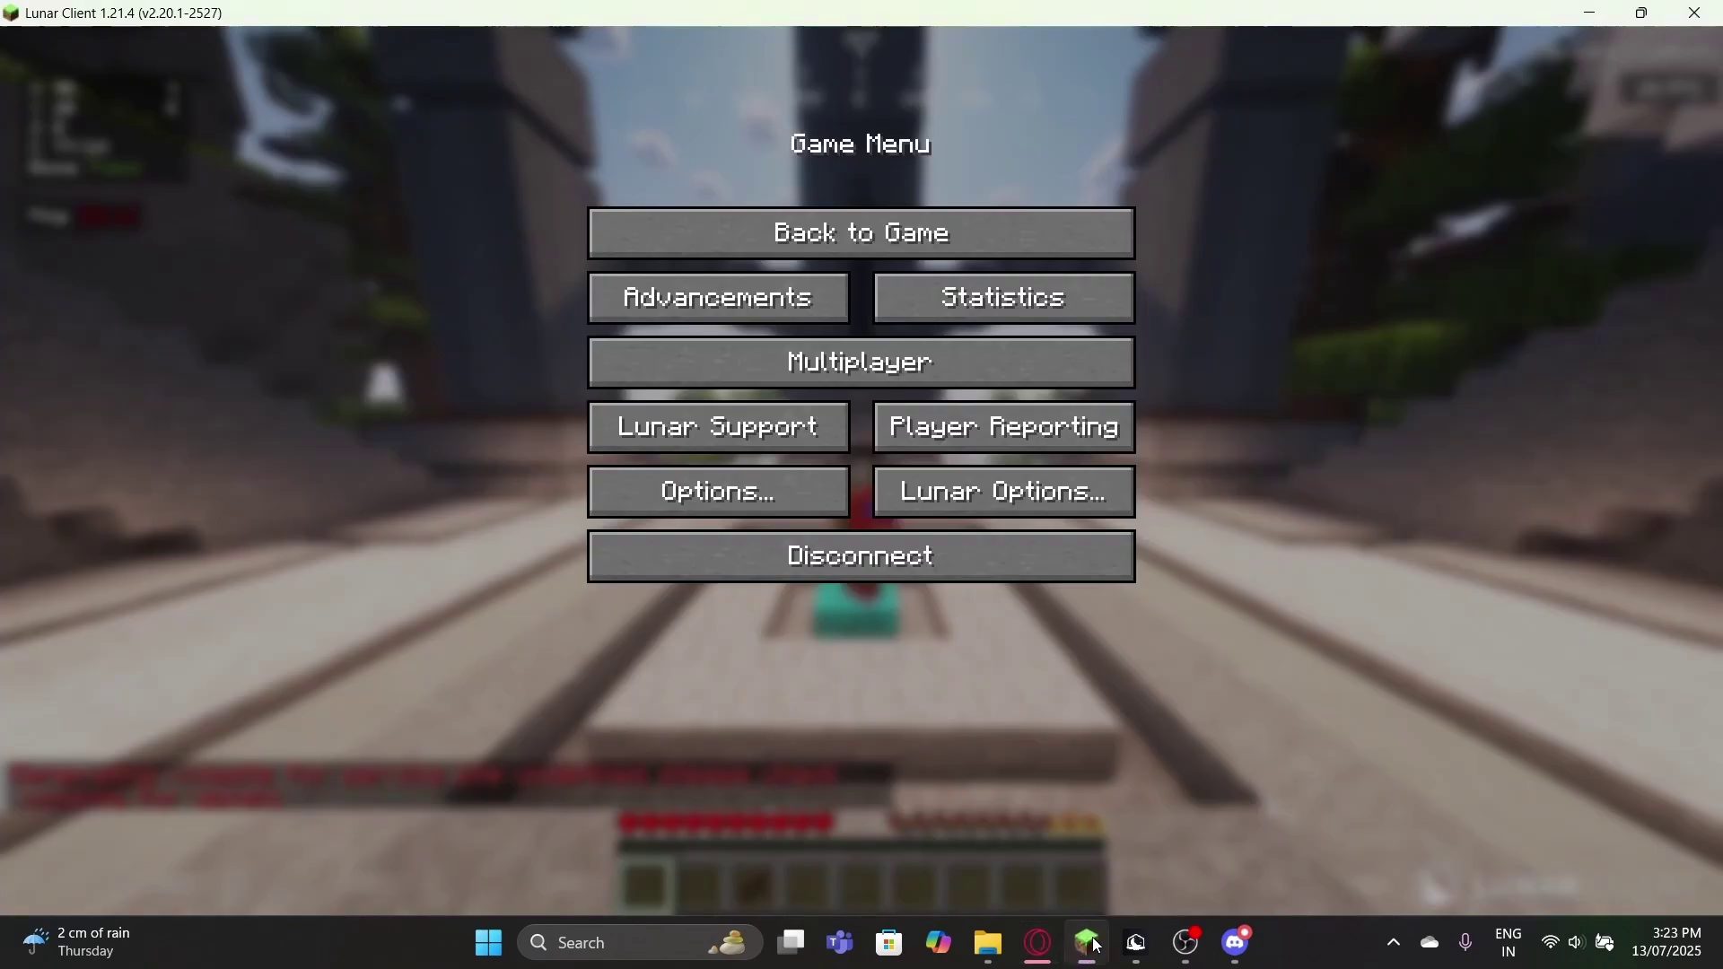
{"action": "key", "text": "Escape"}
{"action": "type", "text": "/vote"}
{"action": "key", "text": "Return"}
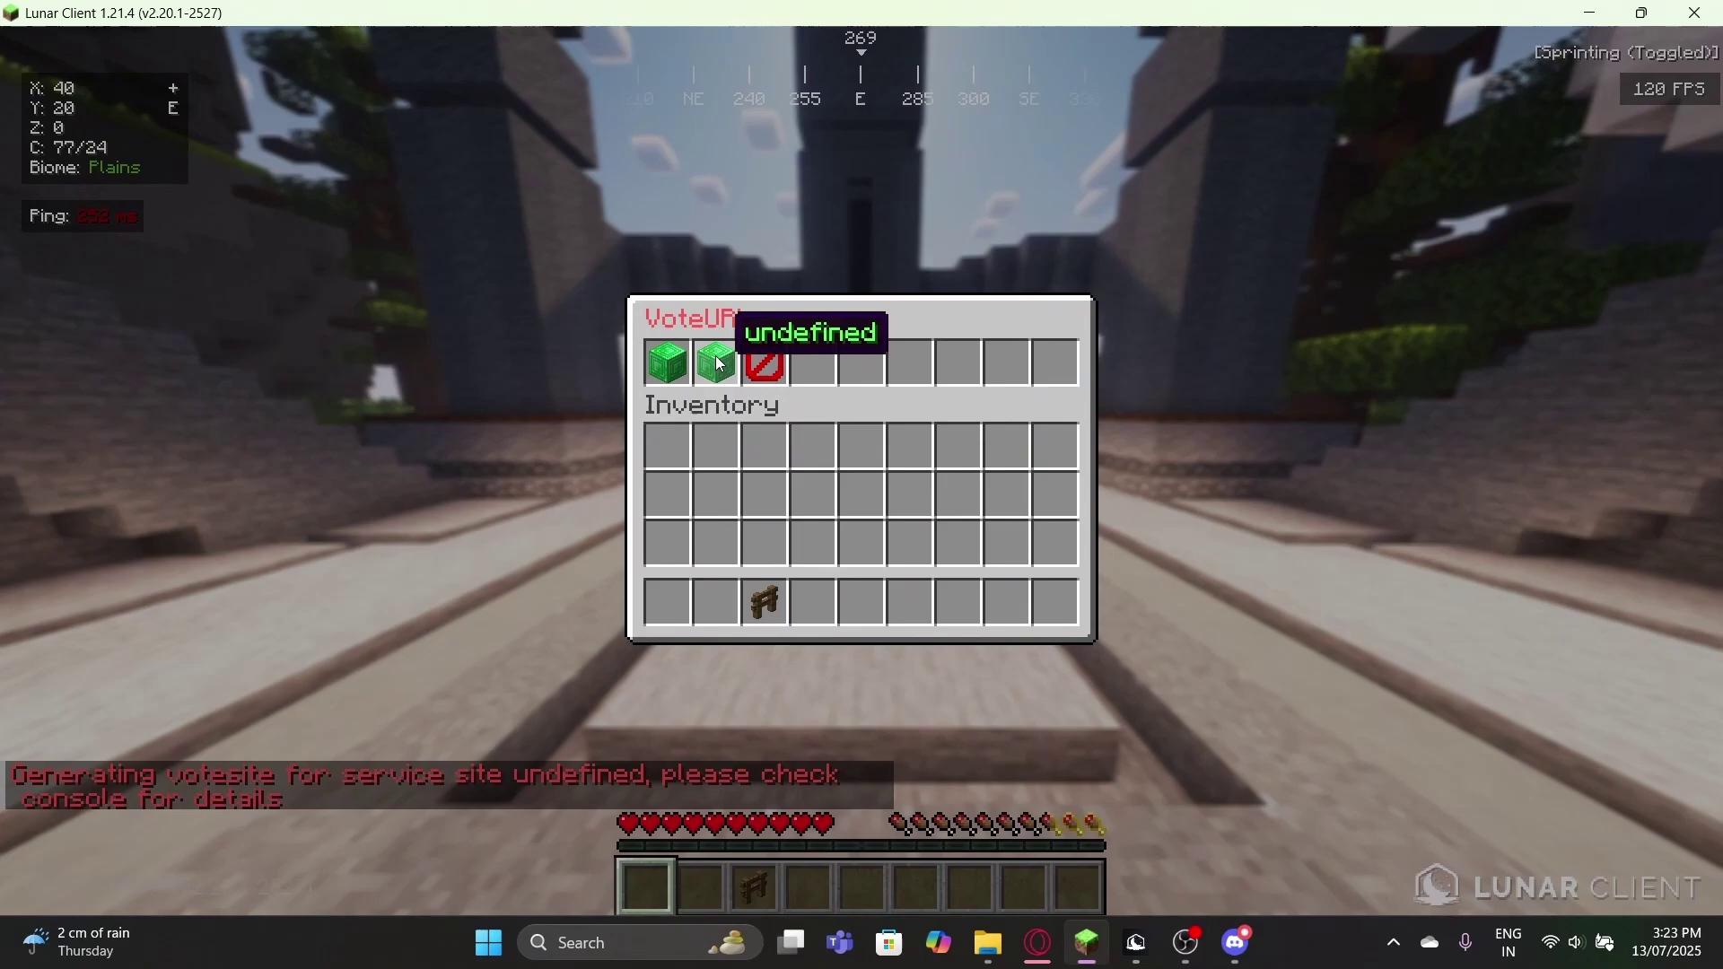
{"action": "key", "text": "alt+Tab"}
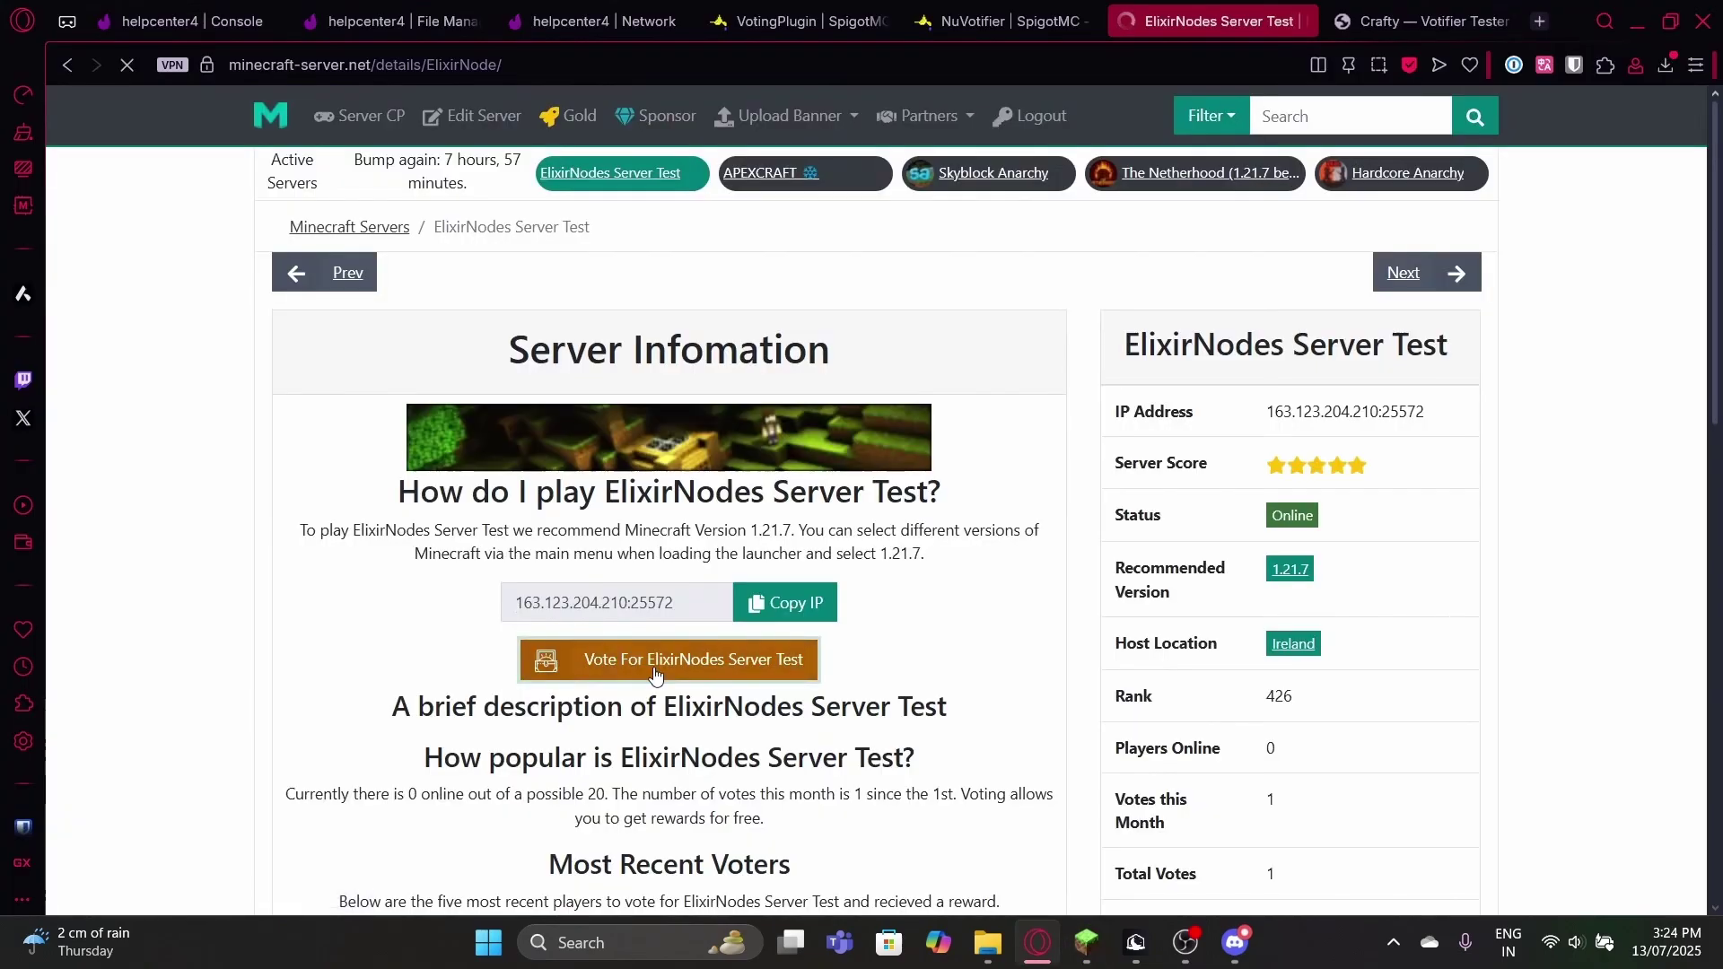
Step: Vote for ElixirNodes Server Test on Minecraft-Server.net and confirm it in game with /vote
{"action": "left_click", "coordinate": [655, 668]}
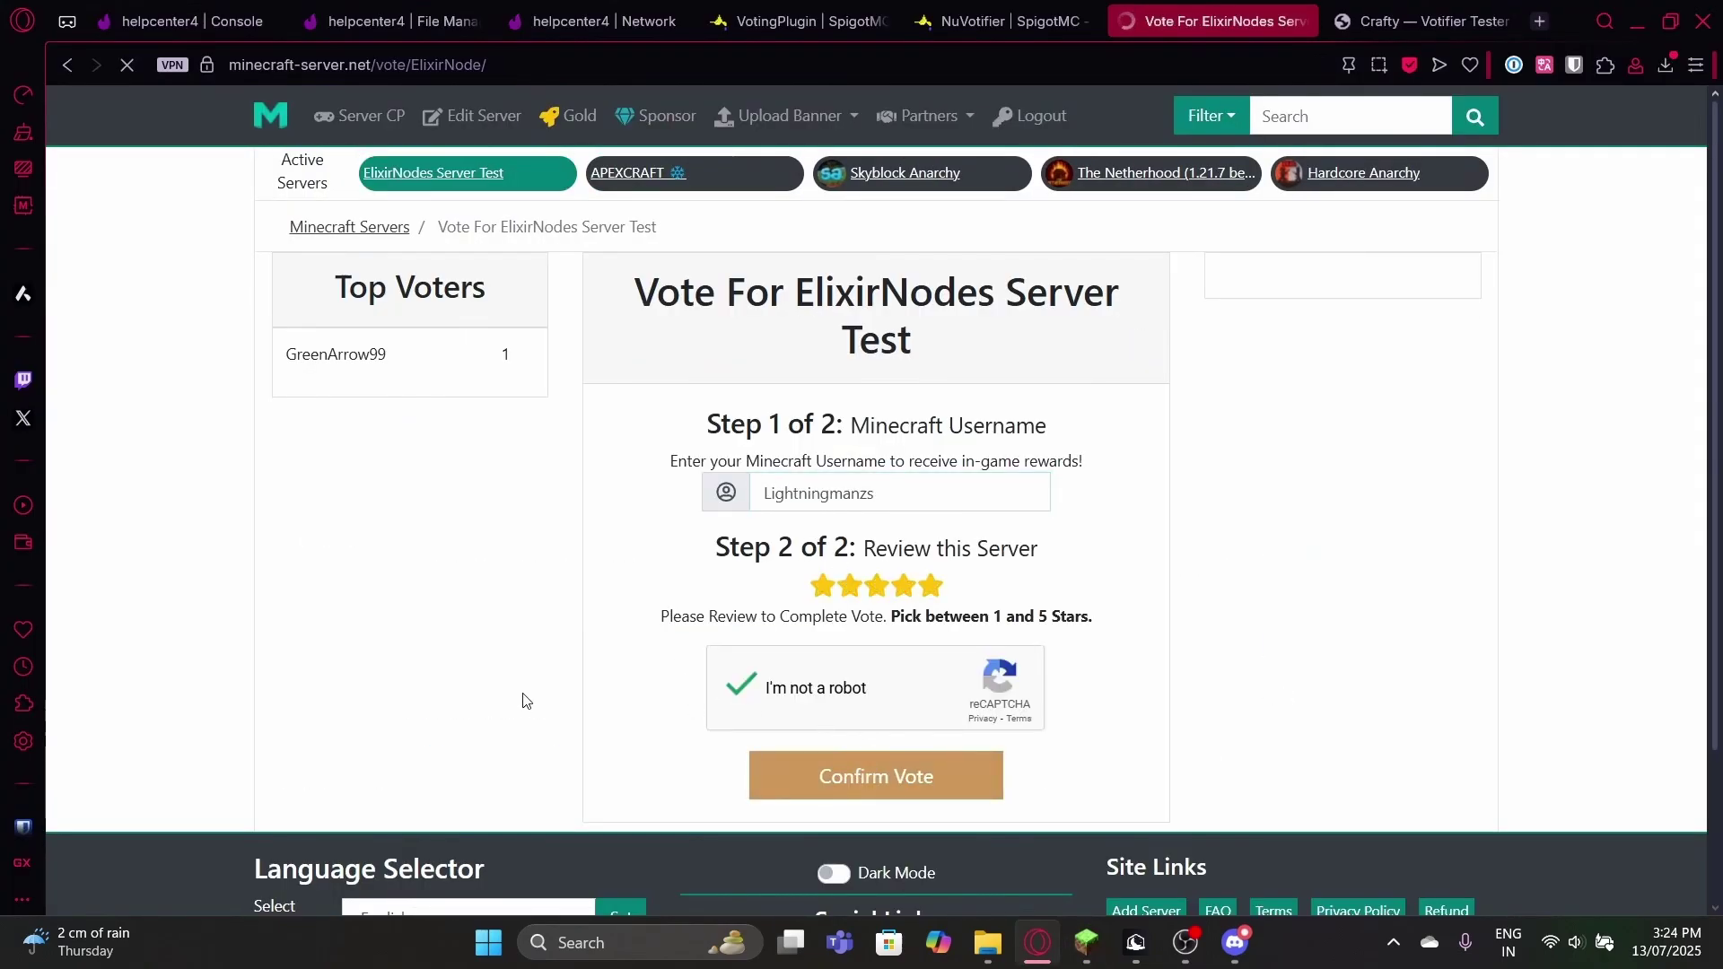
{"action": "key", "text": "alt+Tab"}
{"action": "key", "text": "Escape"}
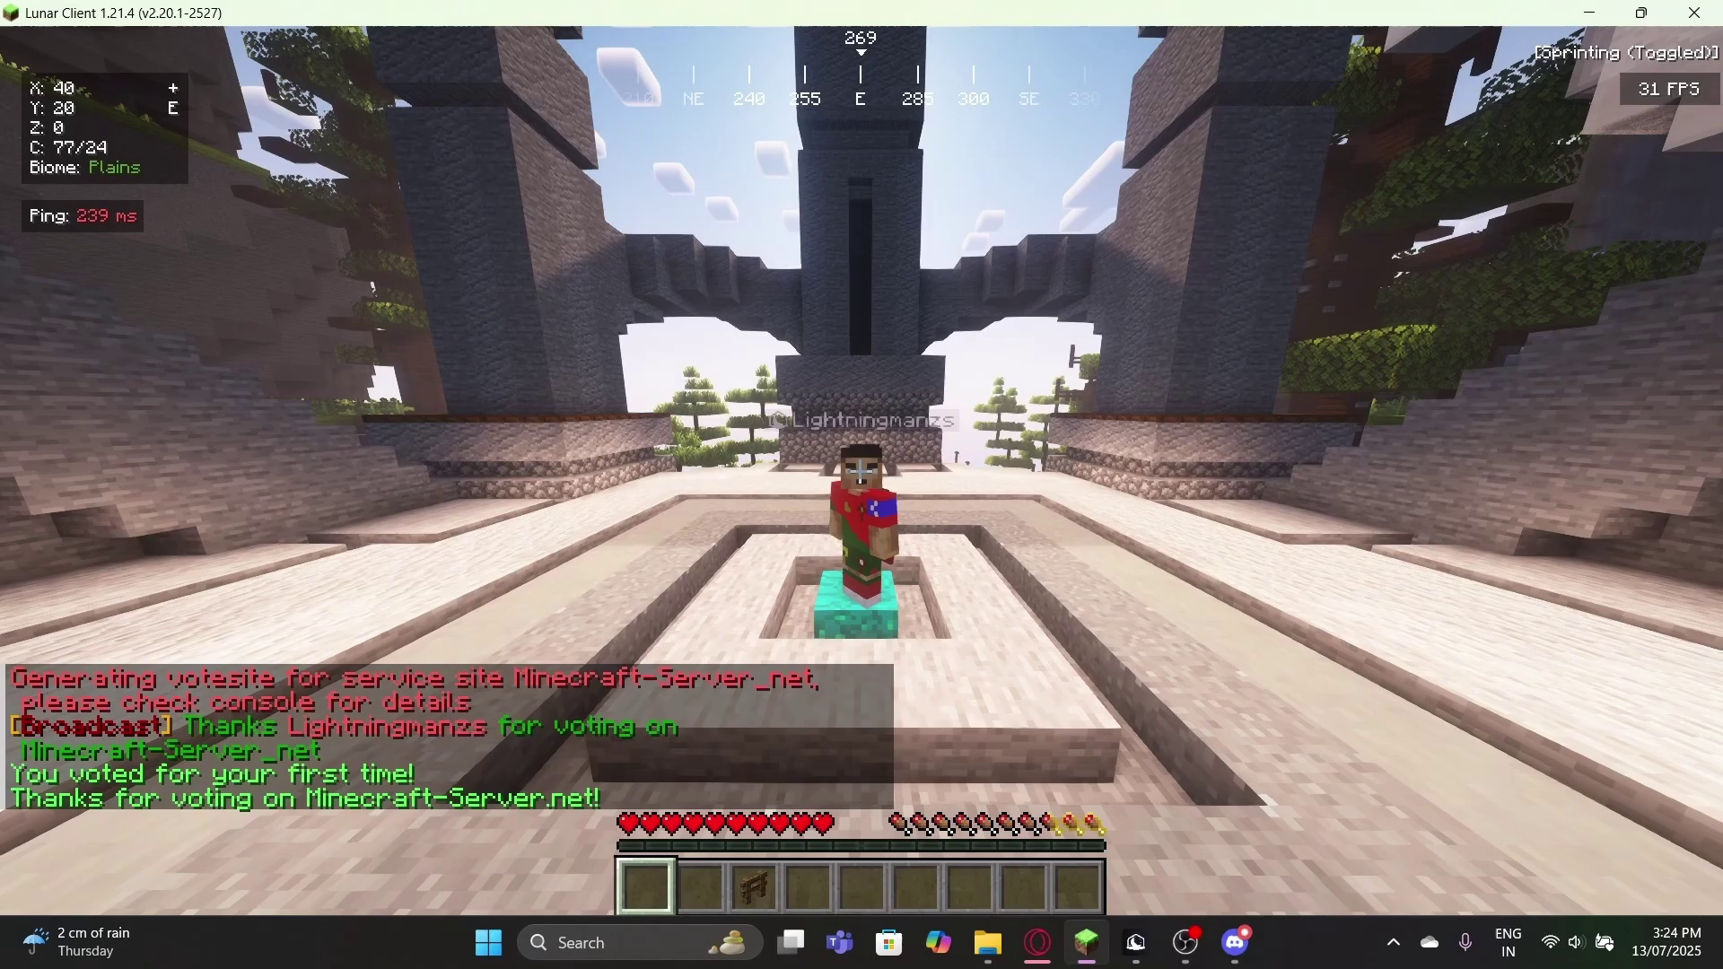
{"action": "key", "text": "t"}
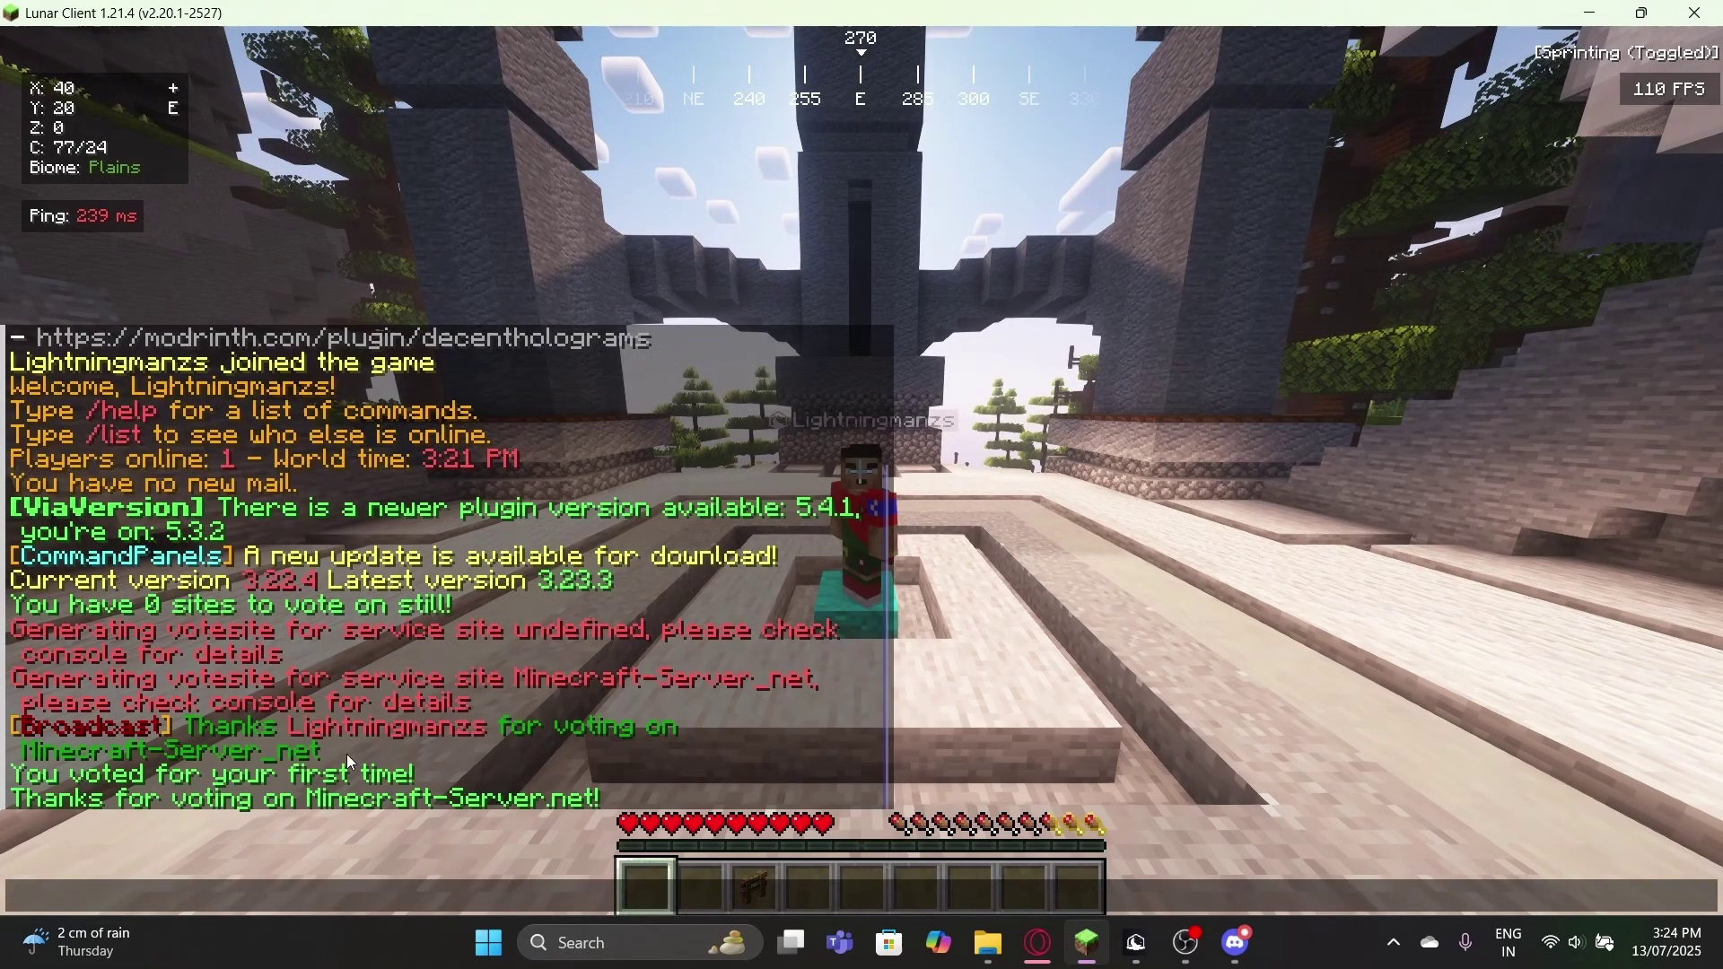
{"action": "type", "text": "/vpt"}
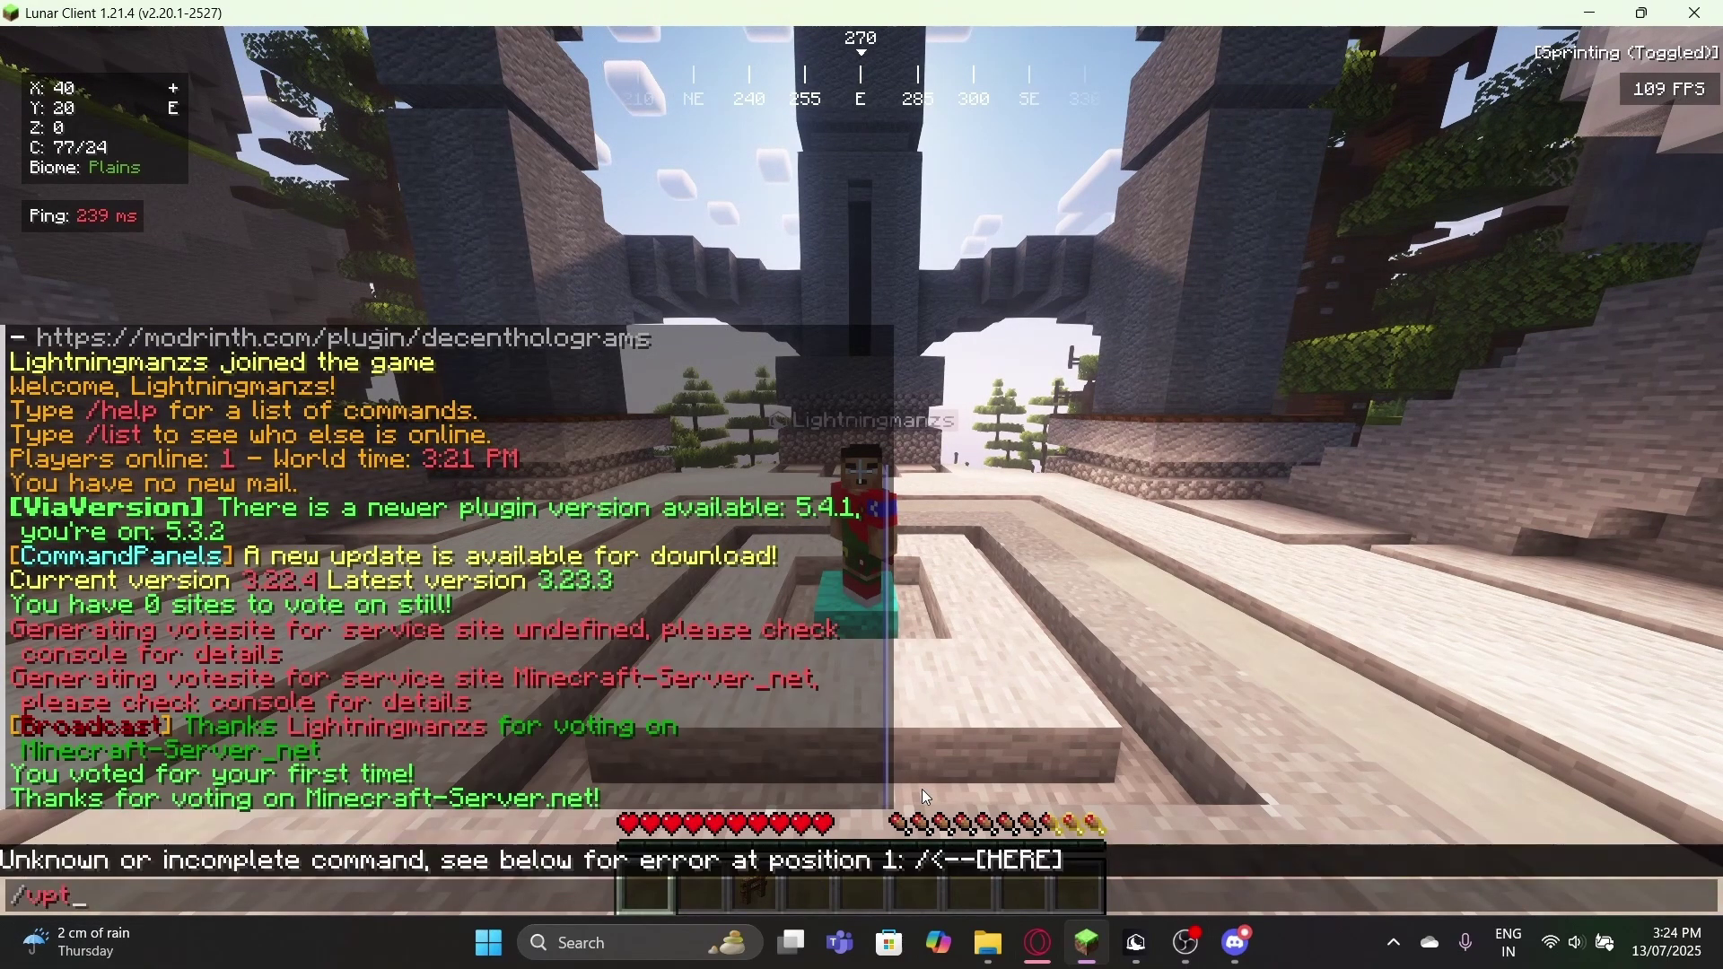
{"action": "key", "text": "BackSpace"}
{"action": "key", "text": "BackSpace"}
{"action": "type", "text": "ote"}
{"action": "key", "text": "Return"}
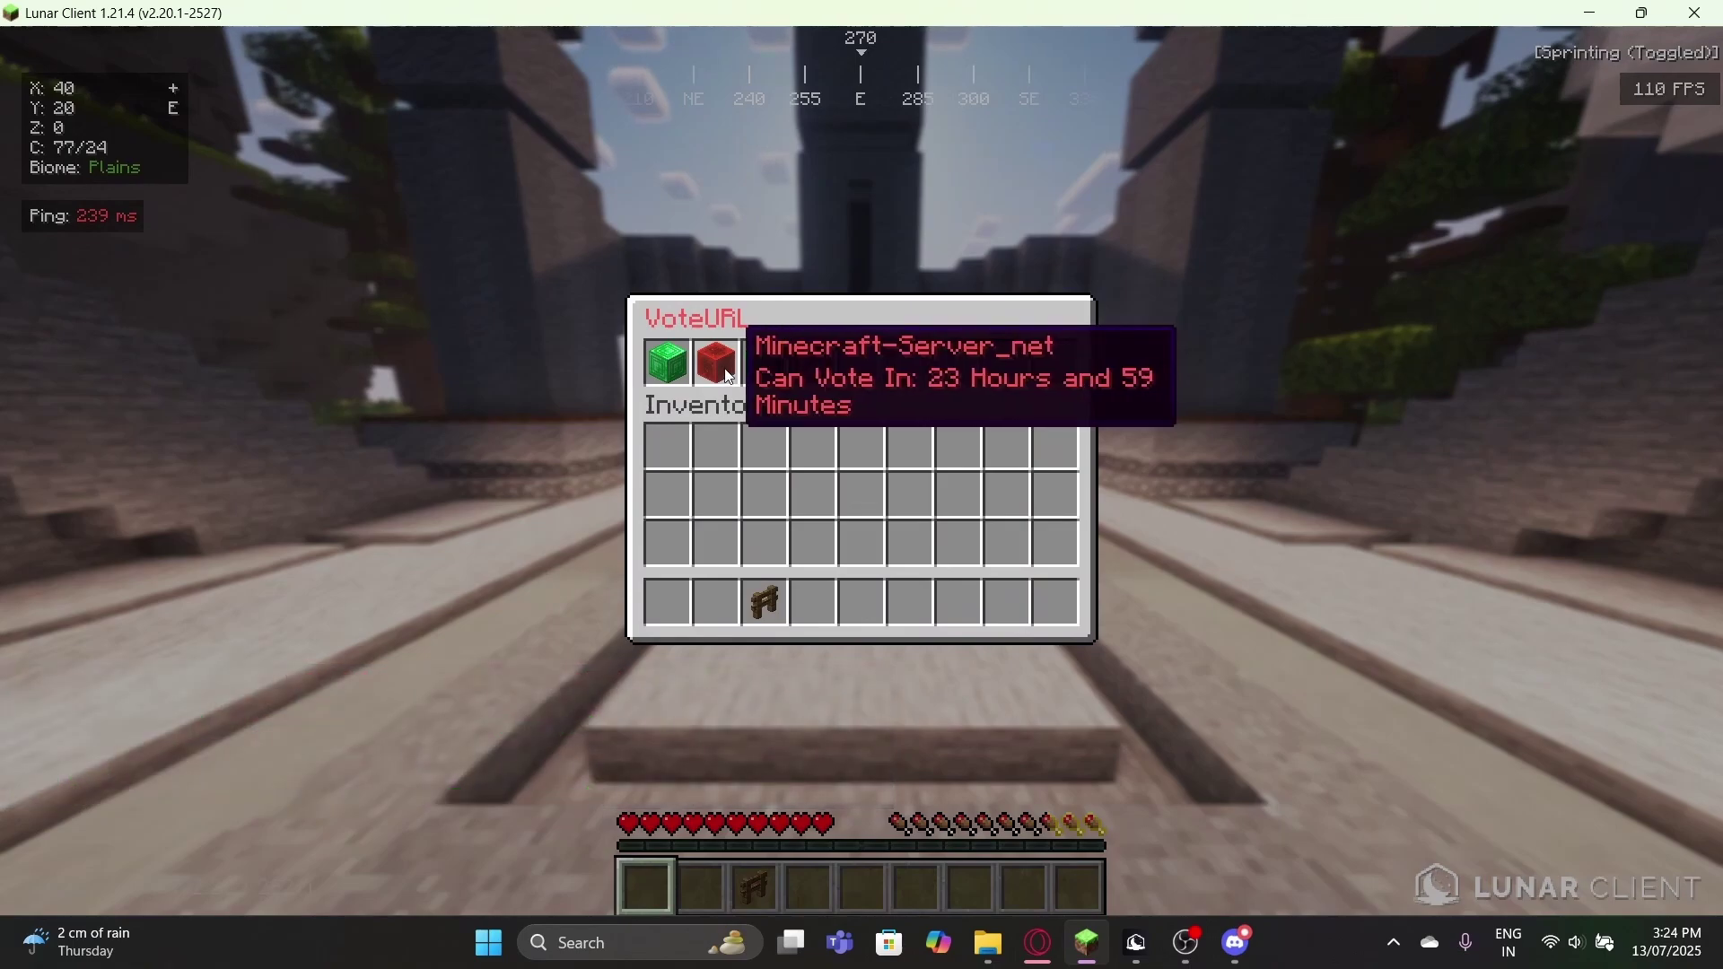
{"action": "key", "text": "alt+Tab"}
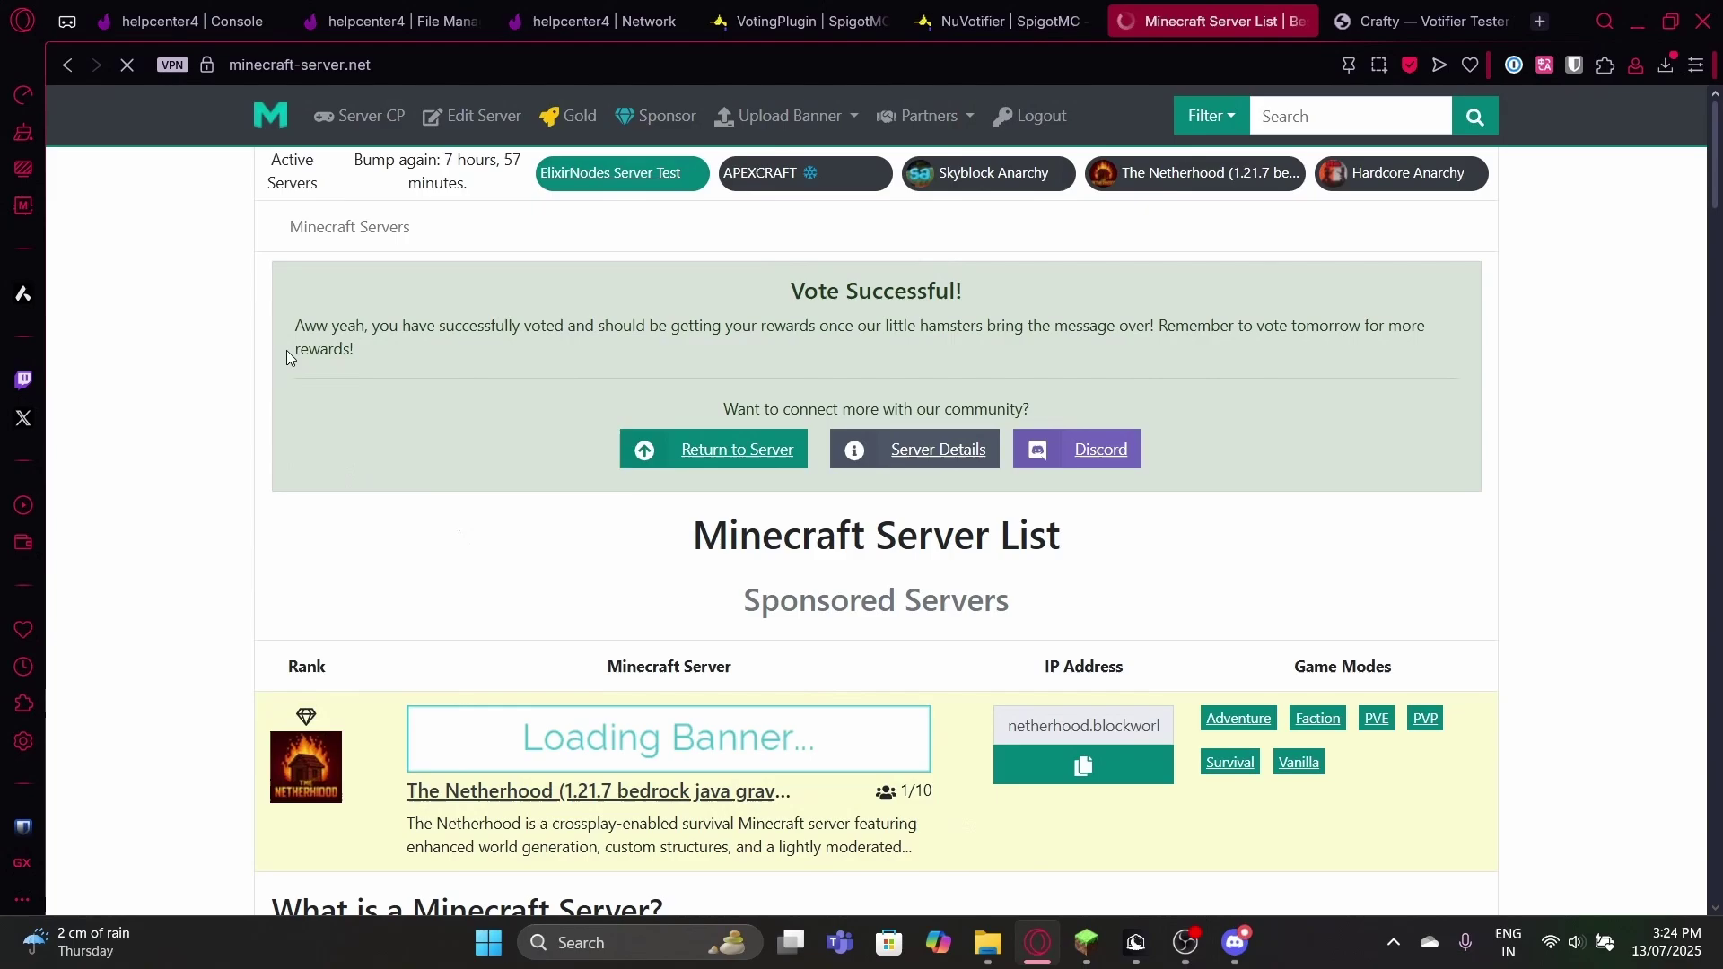
Step: Open VotingPlugin's VoteSites.yml from the plugins folder in the file manager
{"action": "left_click", "coordinate": [557, 21]}
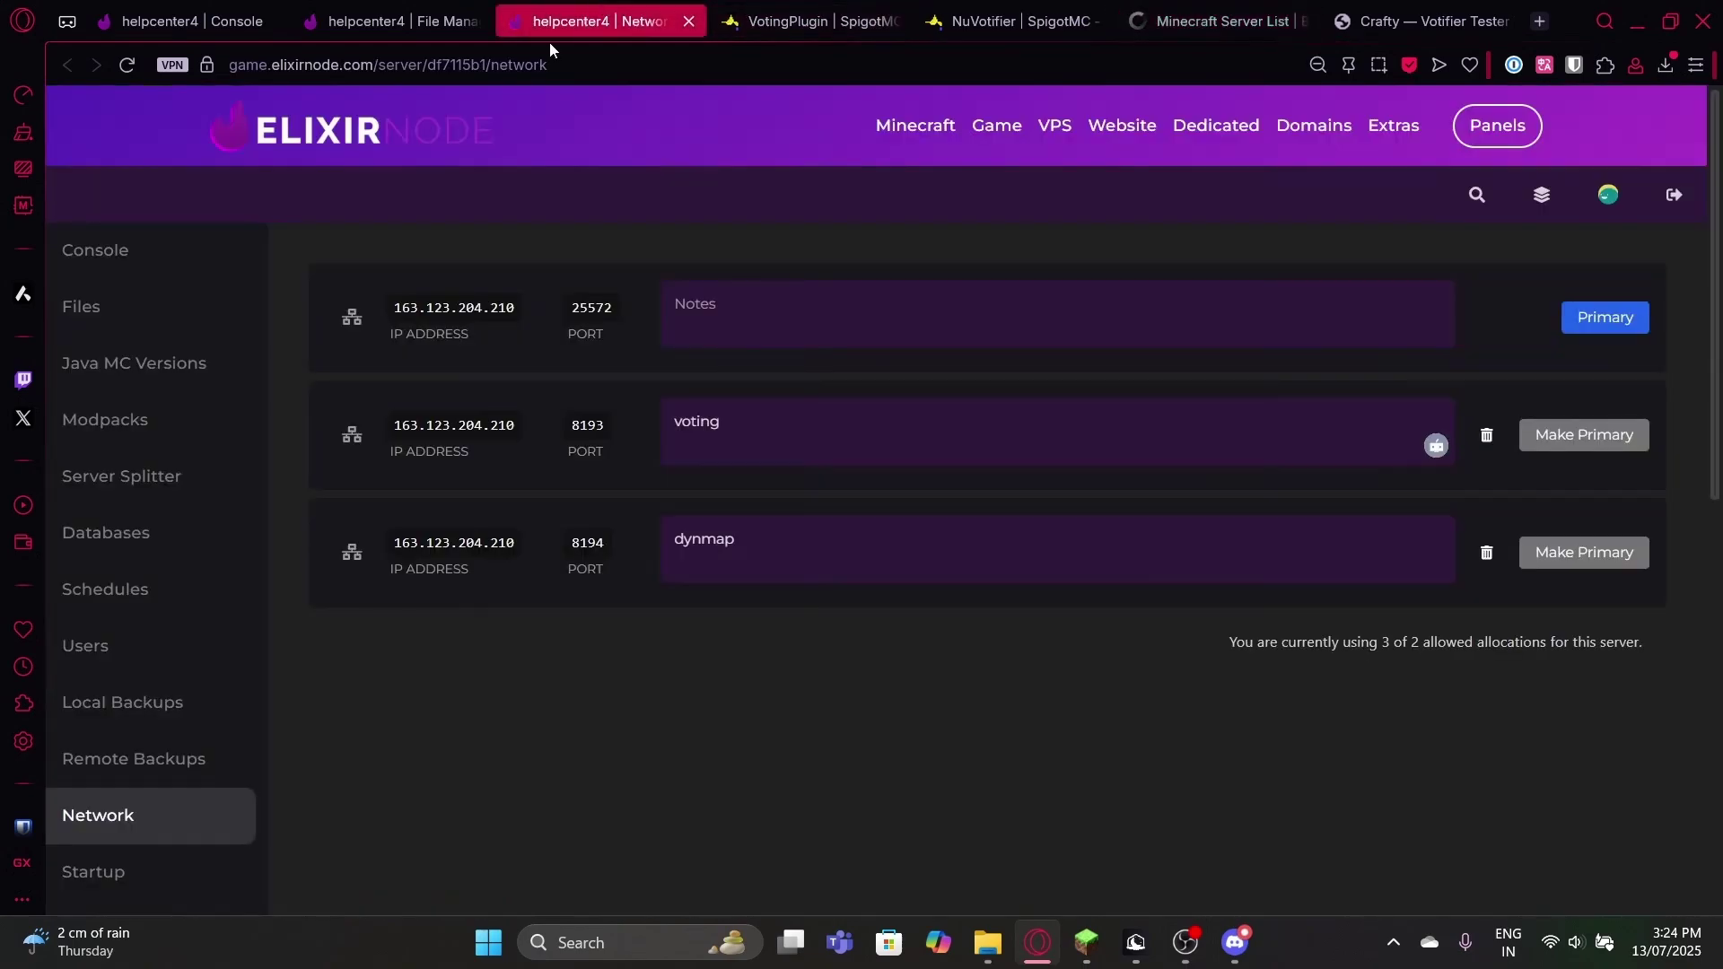
{"action": "left_click", "coordinate": [394, 21]}
{"action": "left_click", "coordinate": [515, 274]}
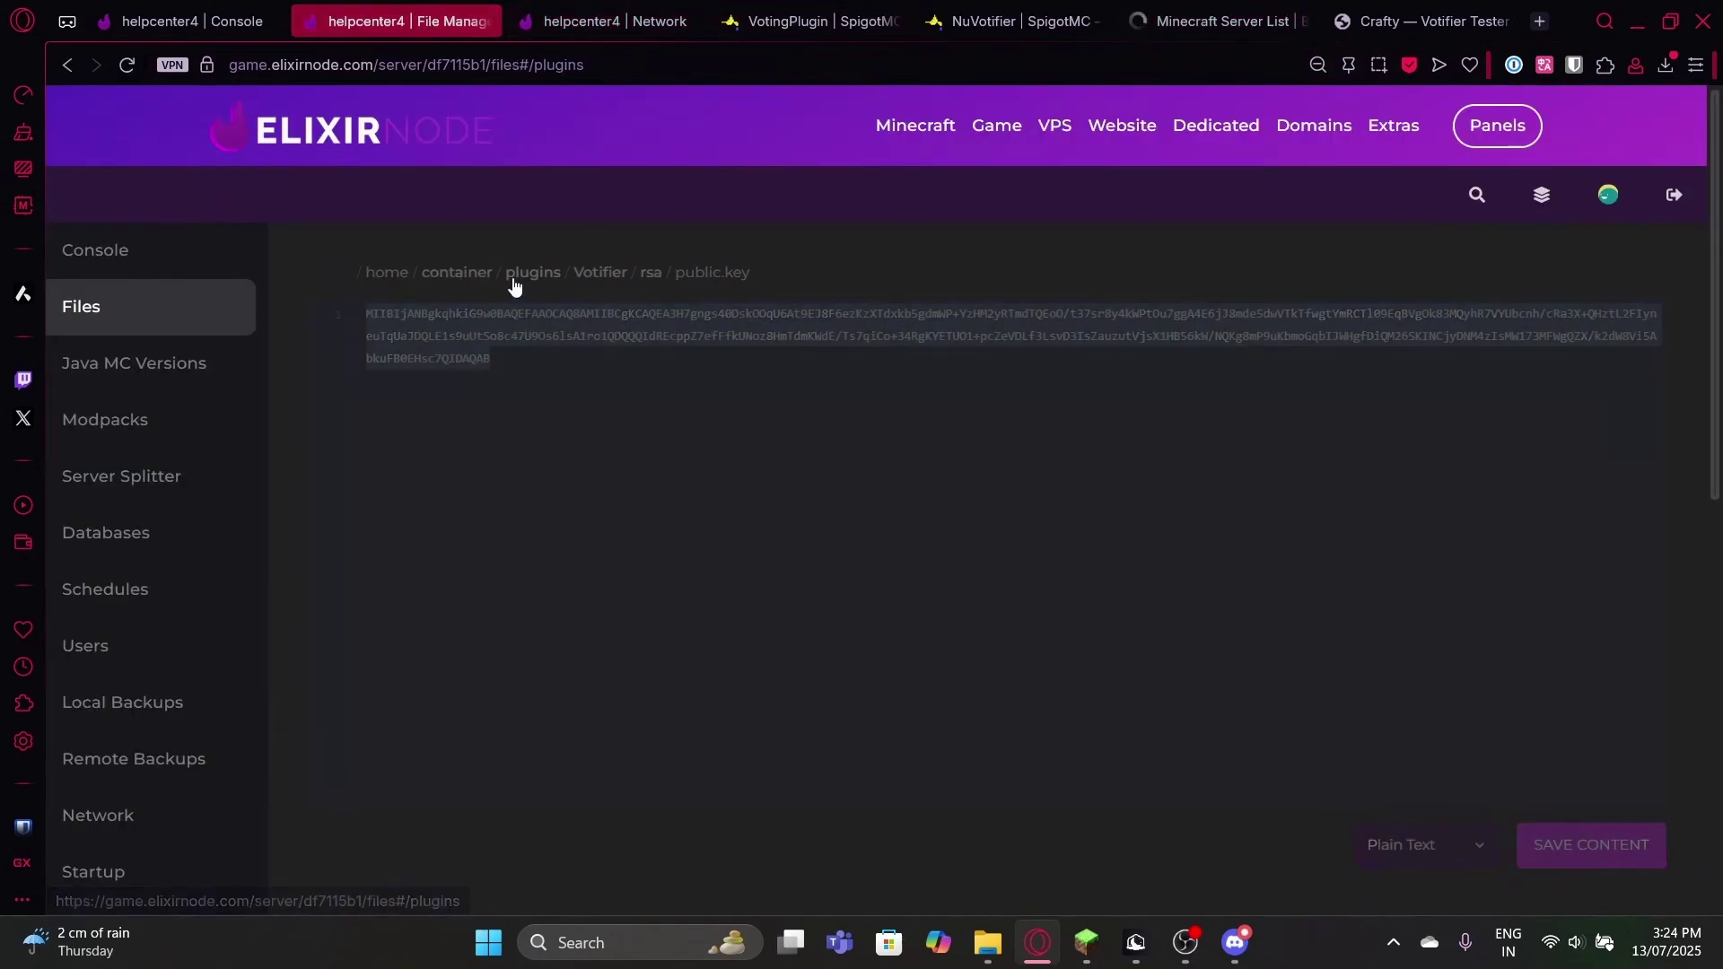
{"action": "key", "text": "ctrl+f"}
{"action": "type", "text": "voting"}
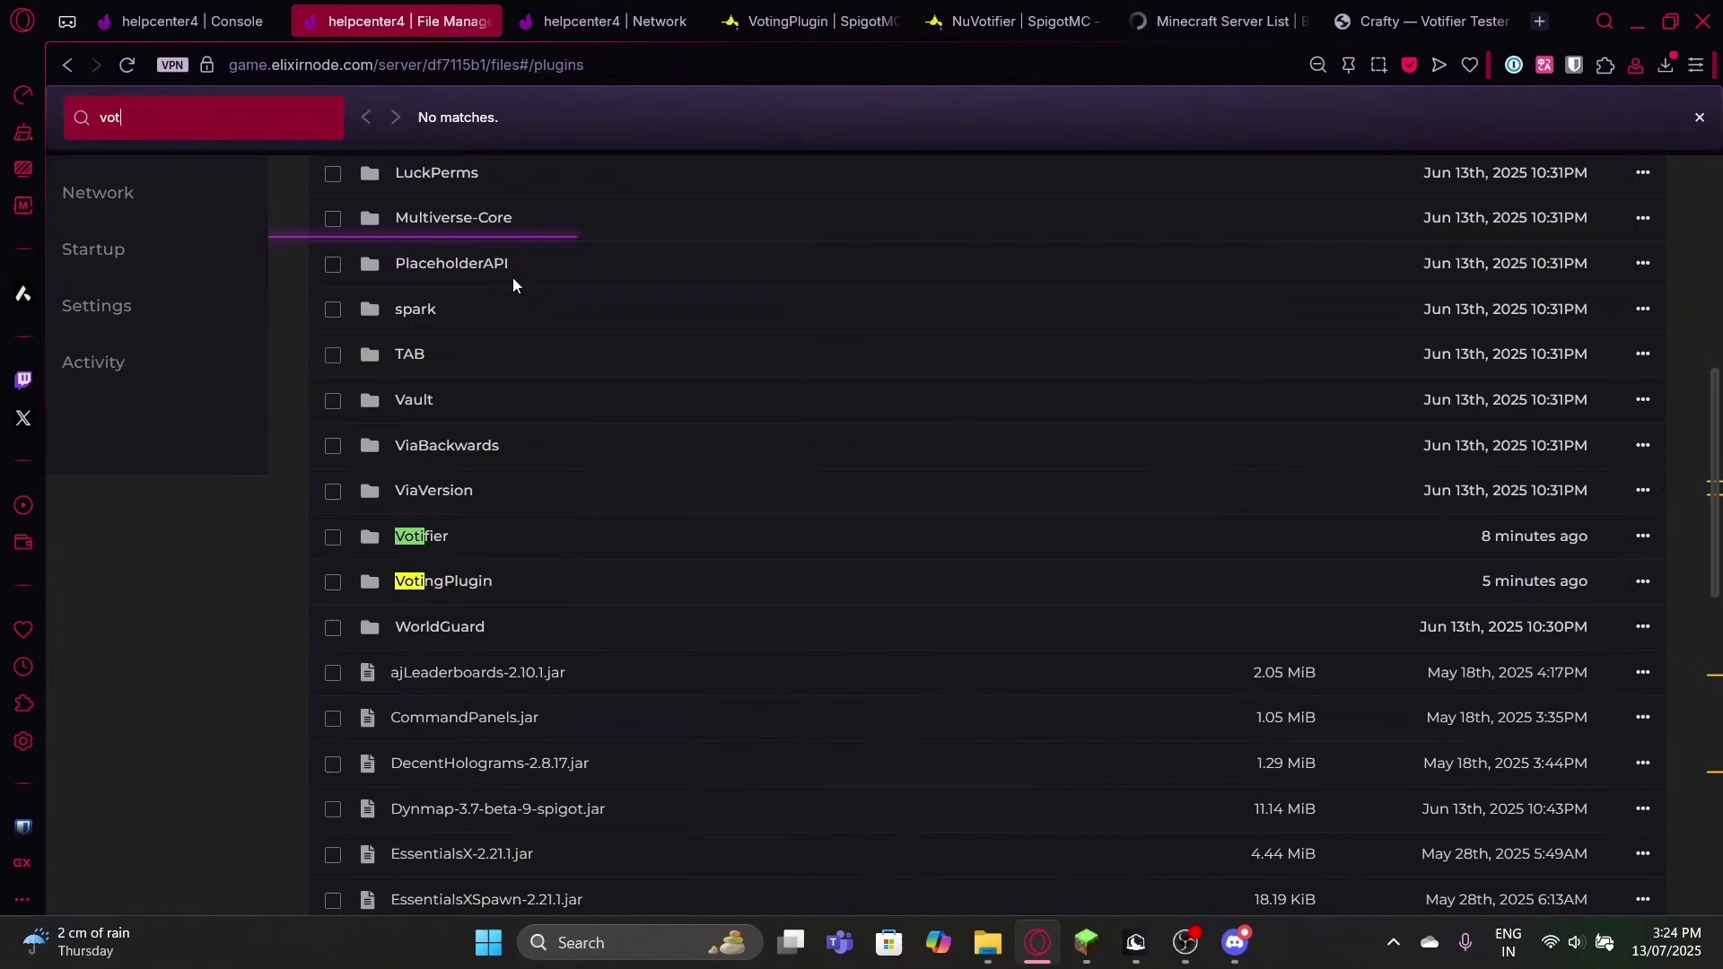
{"action": "left_click", "coordinate": [502, 600]}
{"action": "left_click", "coordinate": [485, 737]}
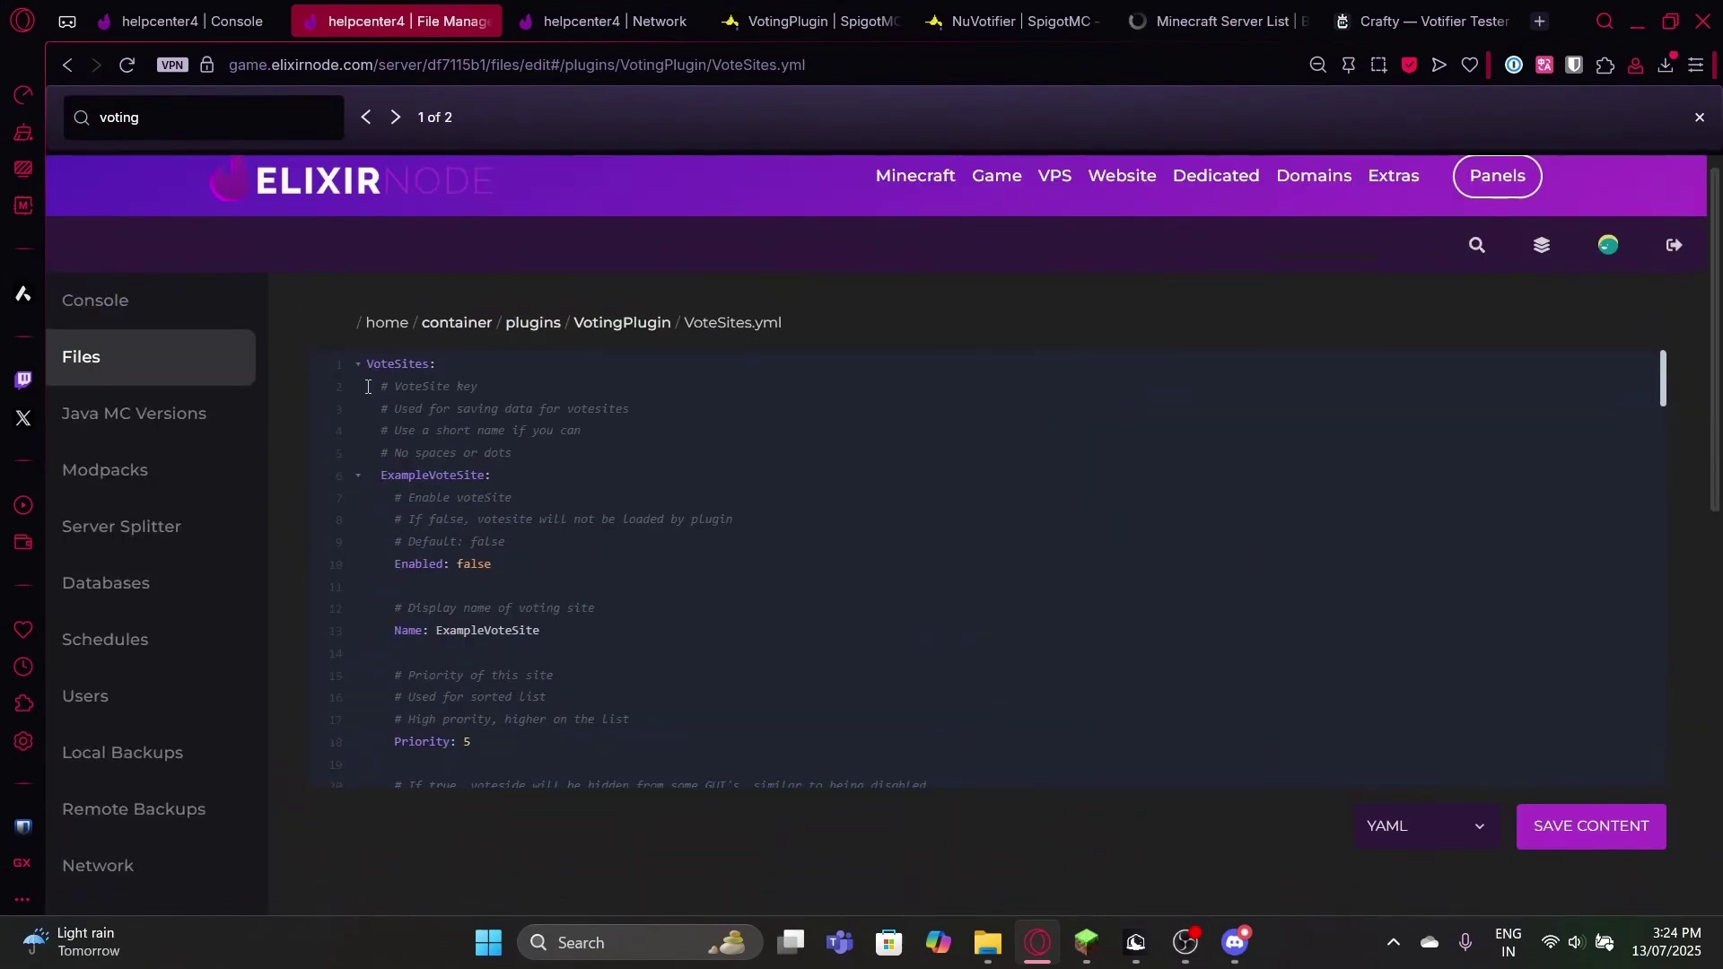
Step: Delete the example vote site block at the top of VoteSites.yml
{"action": "mouse_move", "coordinate": [628, 368]}
{"action": "left_mouse_down"}
{"action": "mouse_move", "coordinate": [629, 628]}
{"action": "mouse_move", "coordinate": [631, 543]}
{"action": "mouse_move", "coordinate": [631, 560]}
{"action": "mouse_move", "coordinate": [892, 545]}
{"action": "left_mouse_up"}
{"action": "scroll", "coordinate": [630, 619], "scroll_direction": "down", "scroll_amount": 10}
{"action": "scroll", "coordinate": [631, 543], "scroll_direction": "down", "scroll_amount": 6}
{"action": "key", "text": "Delete"}
{"action": "key", "text": "BackSpace"}
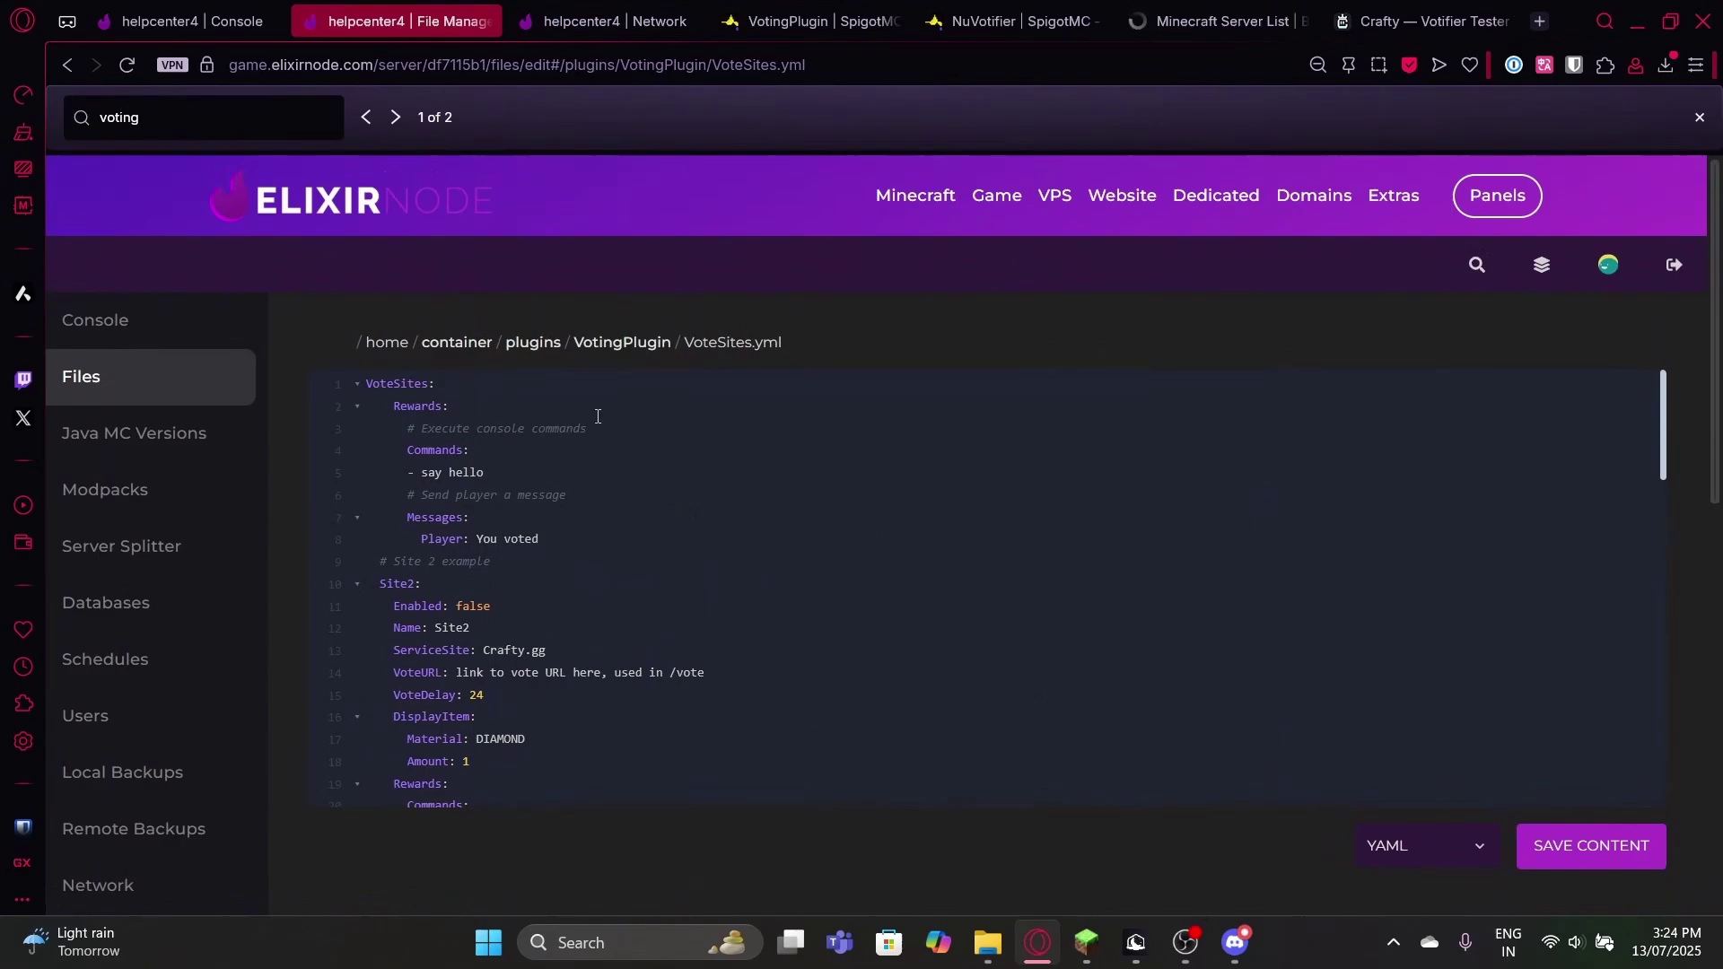
Step: Remove the sample comments, default Rewards and Site 2 Messages lines, then scroll to Minecraft-Server_net
{"action": "mouse_move", "coordinate": [633, 421]}
{"action": "left_mouse_down"}
{"action": "mouse_move", "coordinate": [319, 442]}
{"action": "mouse_move", "coordinate": [304, 427]}
{"action": "left_mouse_up"}
{"action": "key", "text": "BackSpace"}
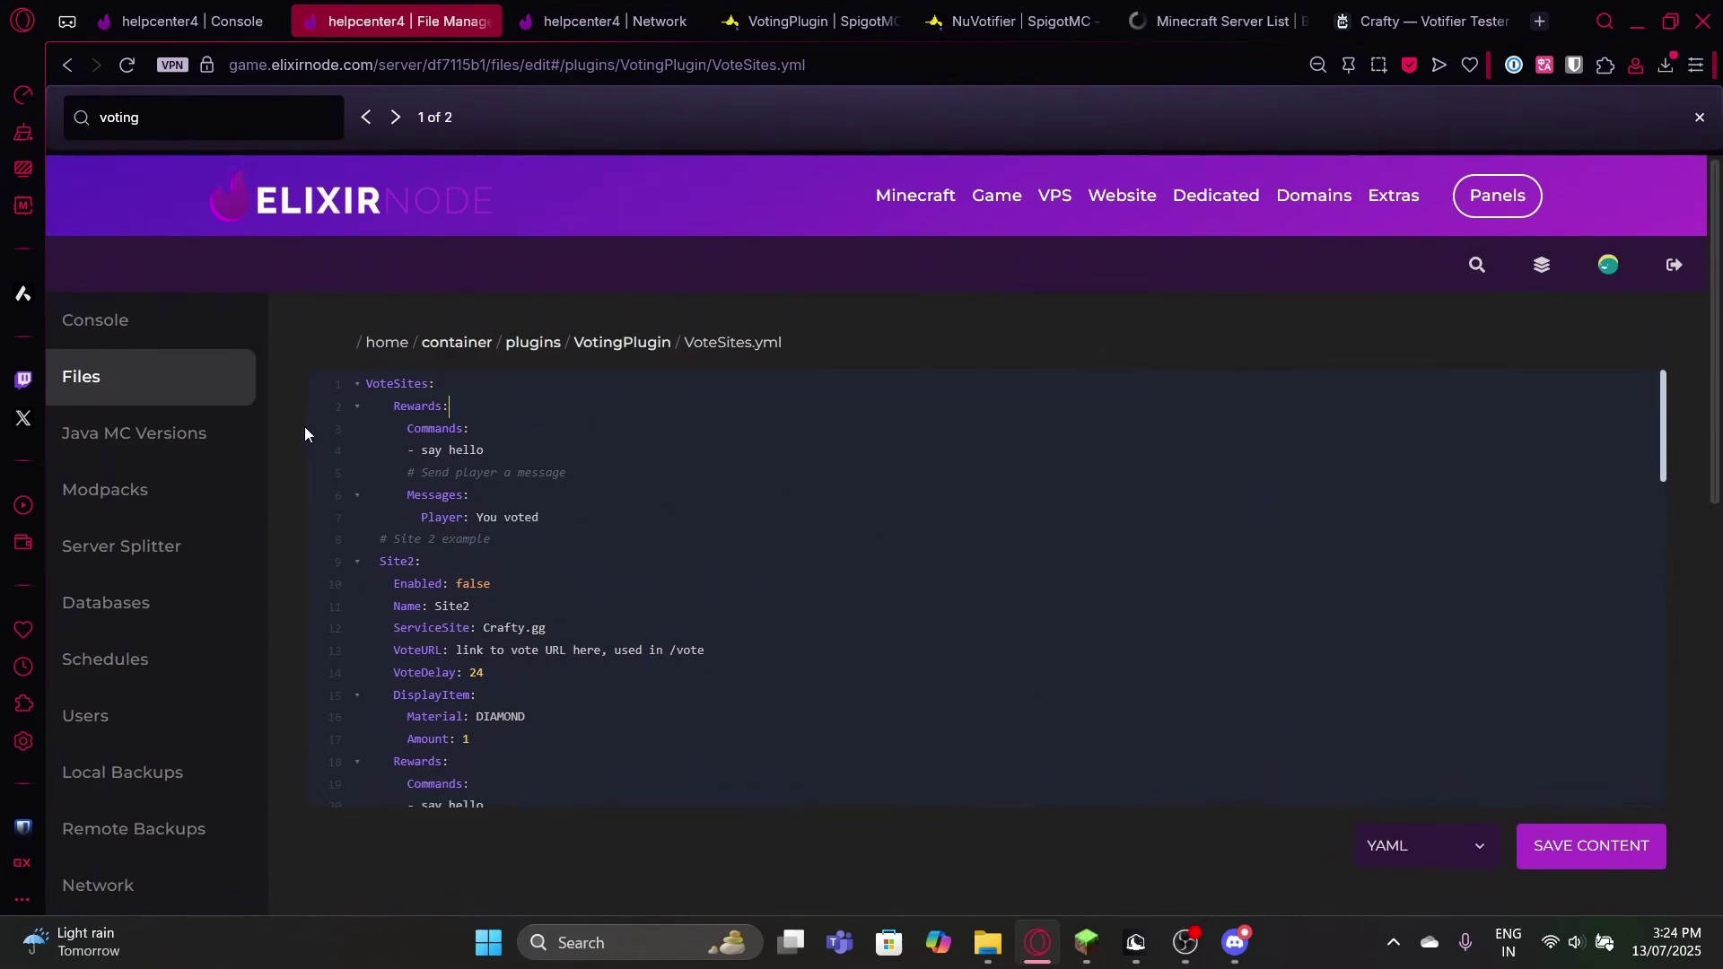
{"action": "left_click_drag", "start_coordinate": [587, 468], "coordinate": [241, 492]}
{"action": "key", "text": "BackSpace"}
{"action": "key", "text": "BackSpace"}
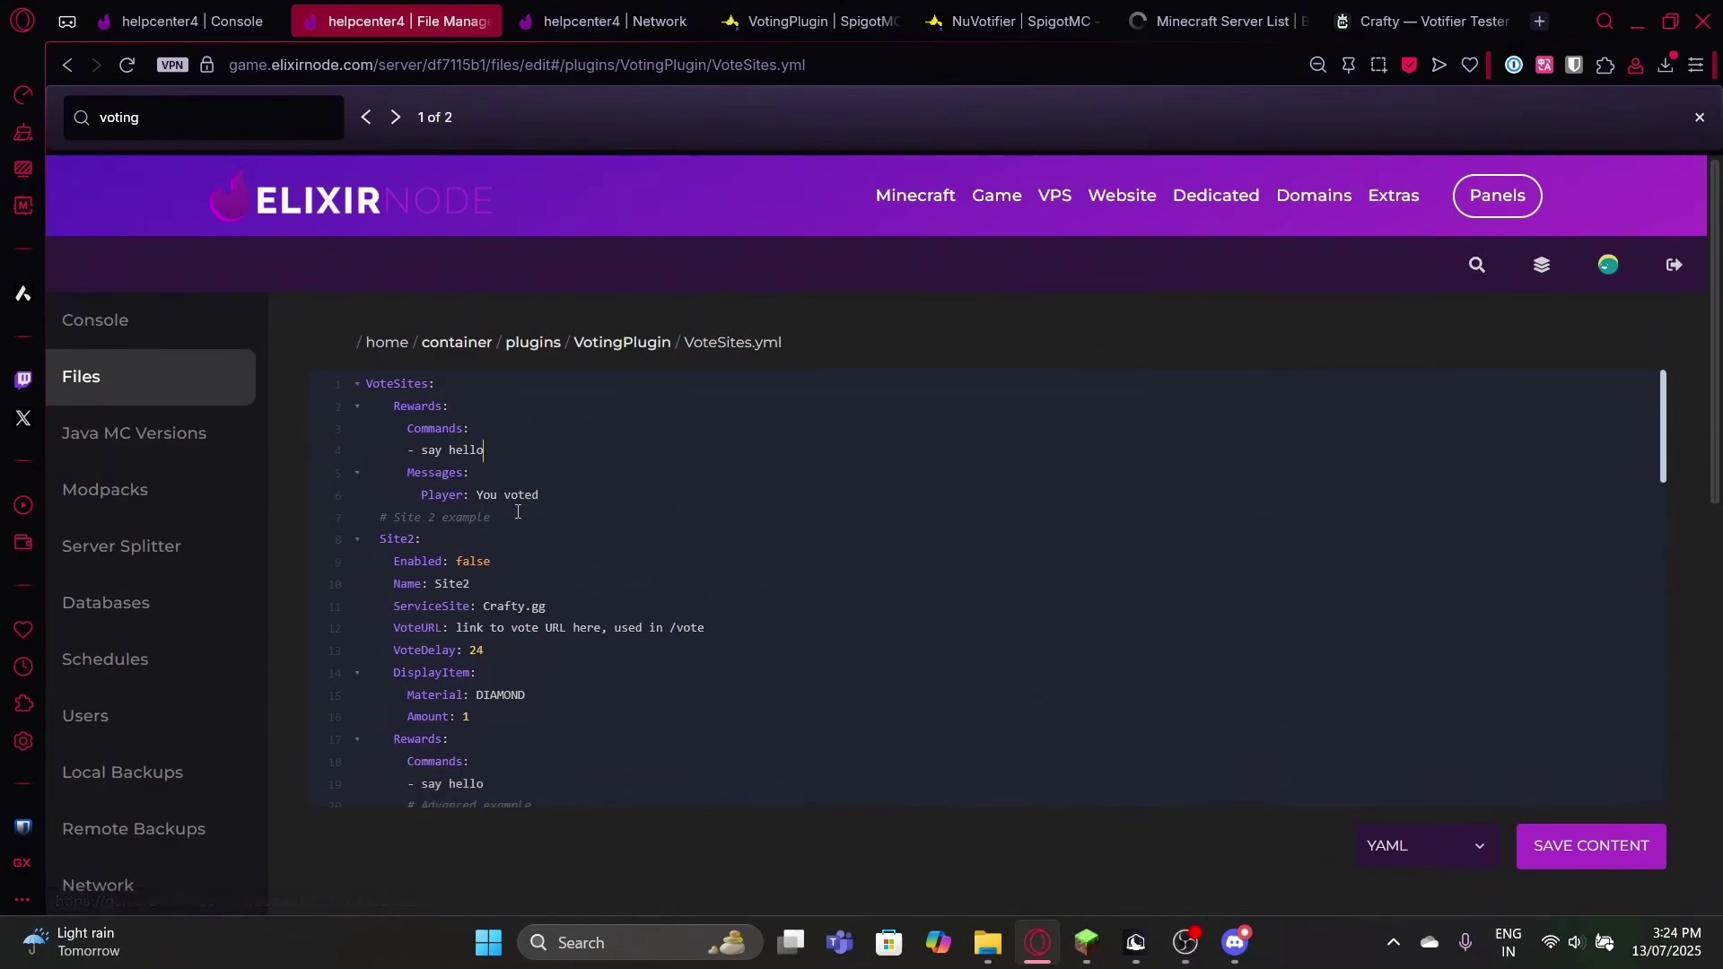
{"action": "left_click_drag", "start_coordinate": [511, 458], "coordinate": [271, 412]}
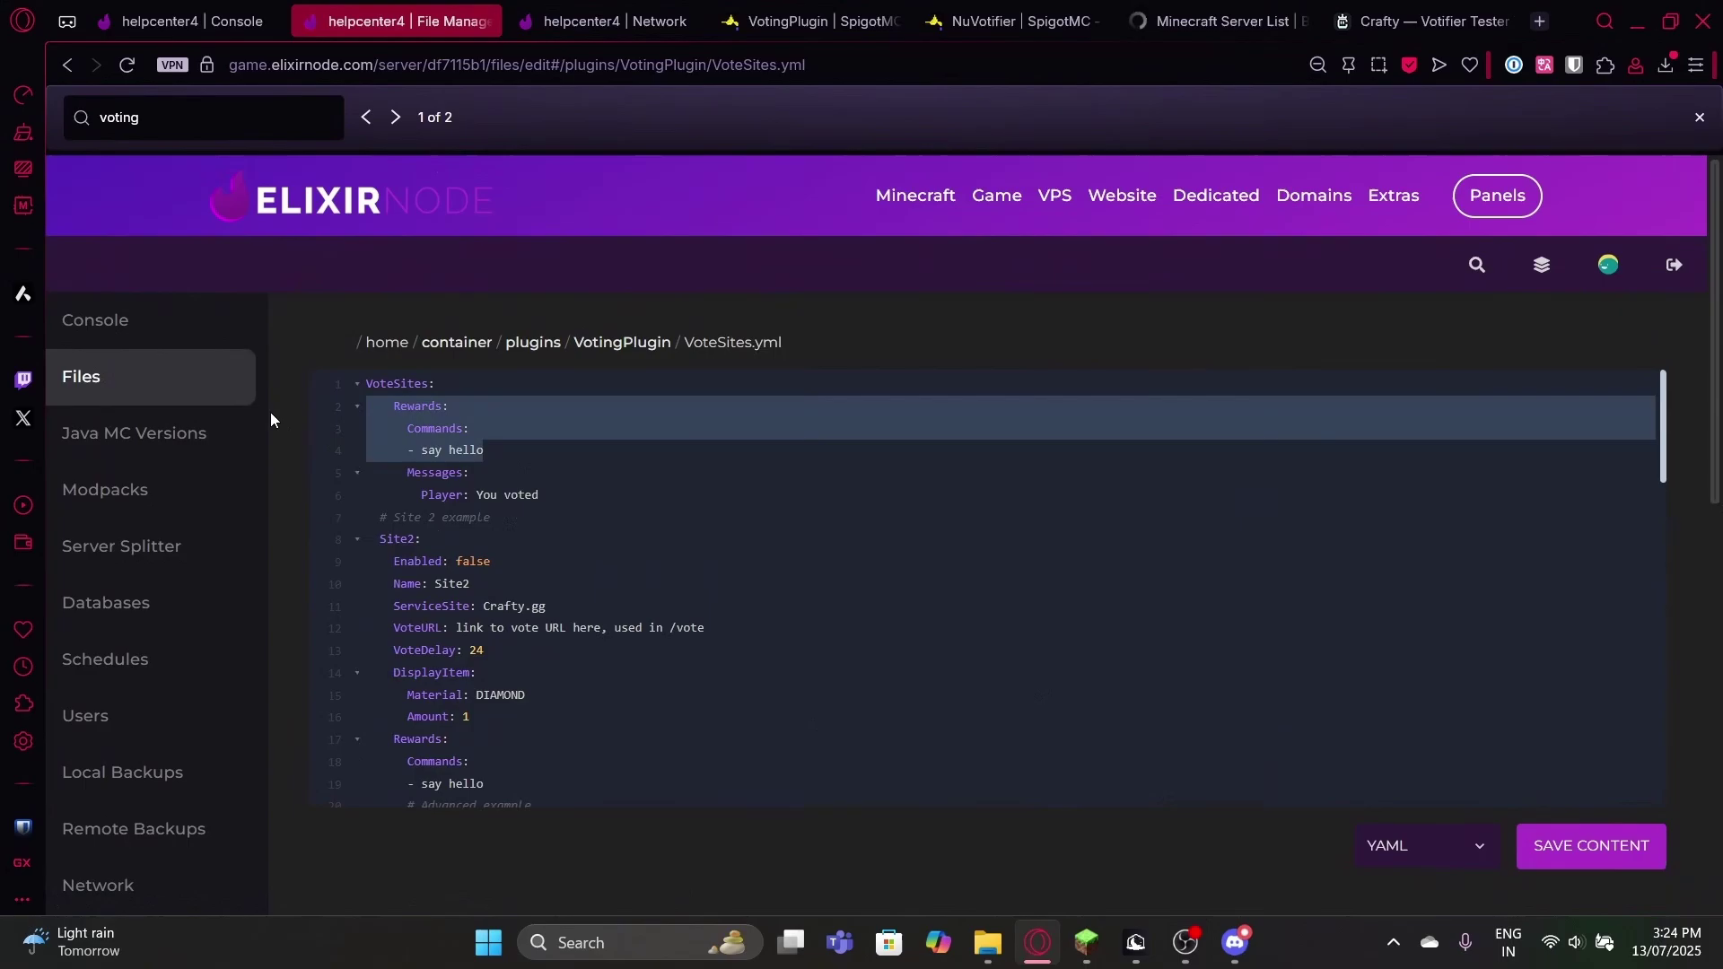
{"action": "key", "text": "BackSpace"}
{"action": "key", "text": "BackSpace"}
{"action": "left_click_drag", "start_coordinate": [512, 446], "coordinate": [211, 416]}
{"action": "key", "text": "BackSpace"}
{"action": "key", "text": "BackSpace"}
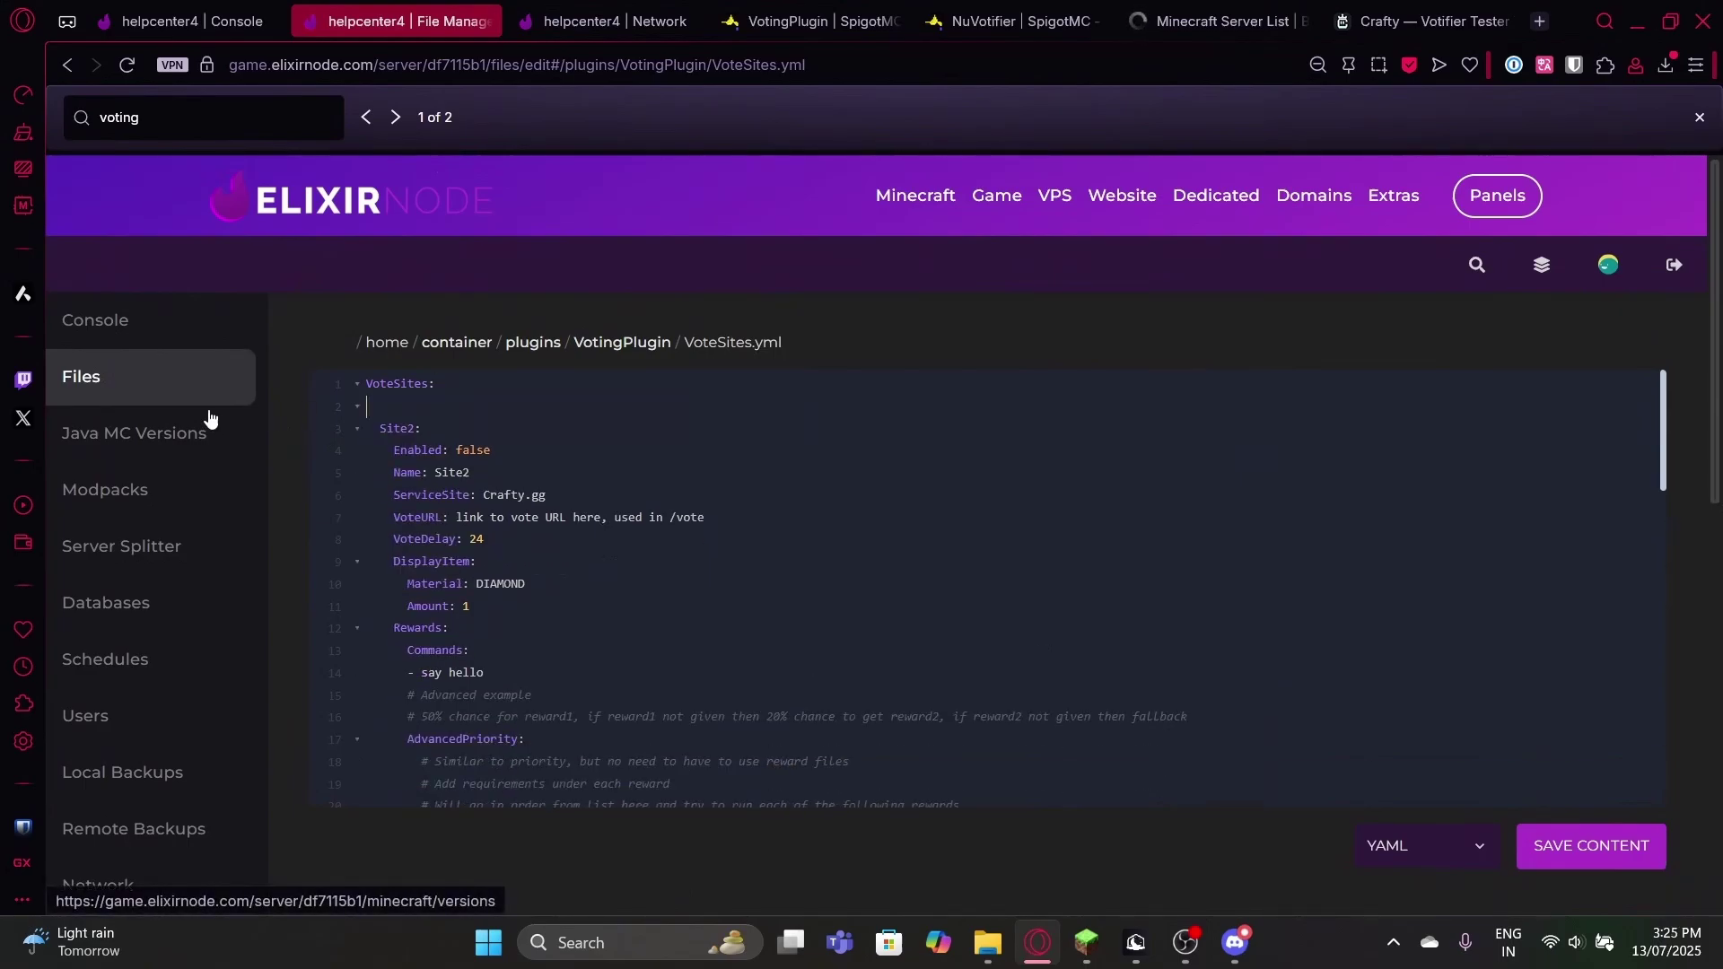
{"action": "scroll", "coordinate": [319, 487], "scroll_direction": "down", "scroll_amount": 3}
{"action": "scroll", "coordinate": [319, 487], "scroll_direction": "up", "scroll_amount": 5}
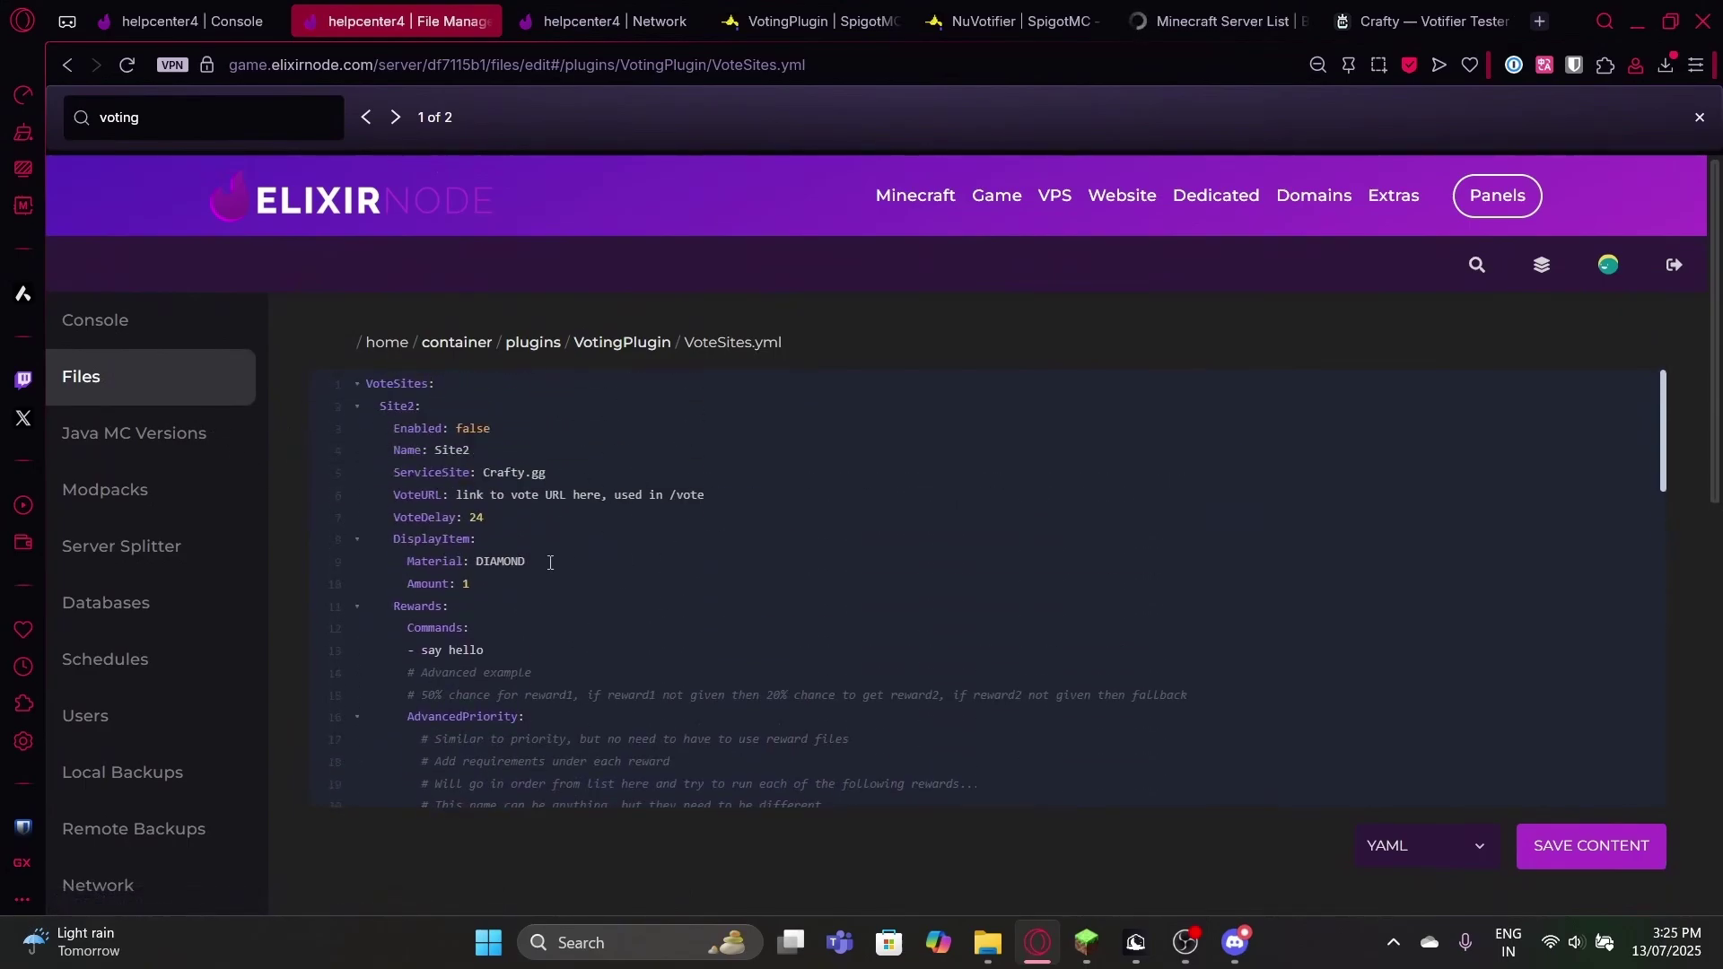
{"action": "scroll", "coordinate": [536, 715], "scroll_direction": "down", "scroll_amount": 10}
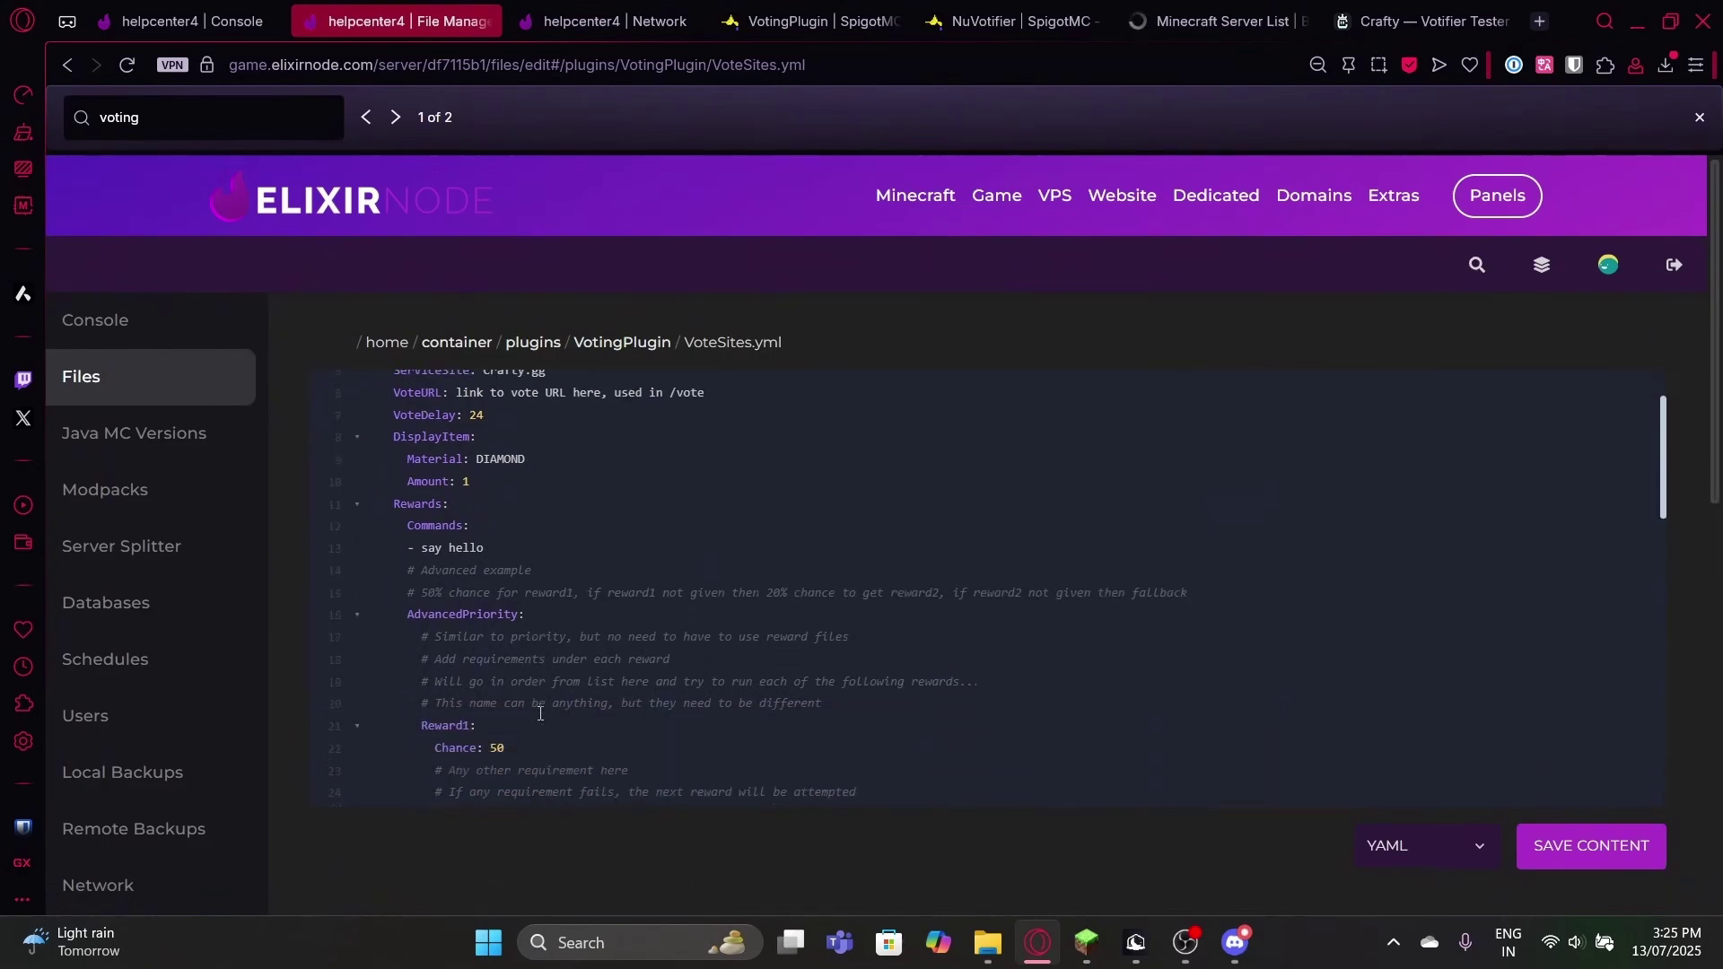
{"action": "scroll", "coordinate": [436, 687], "scroll_direction": "down", "scroll_amount": 3}
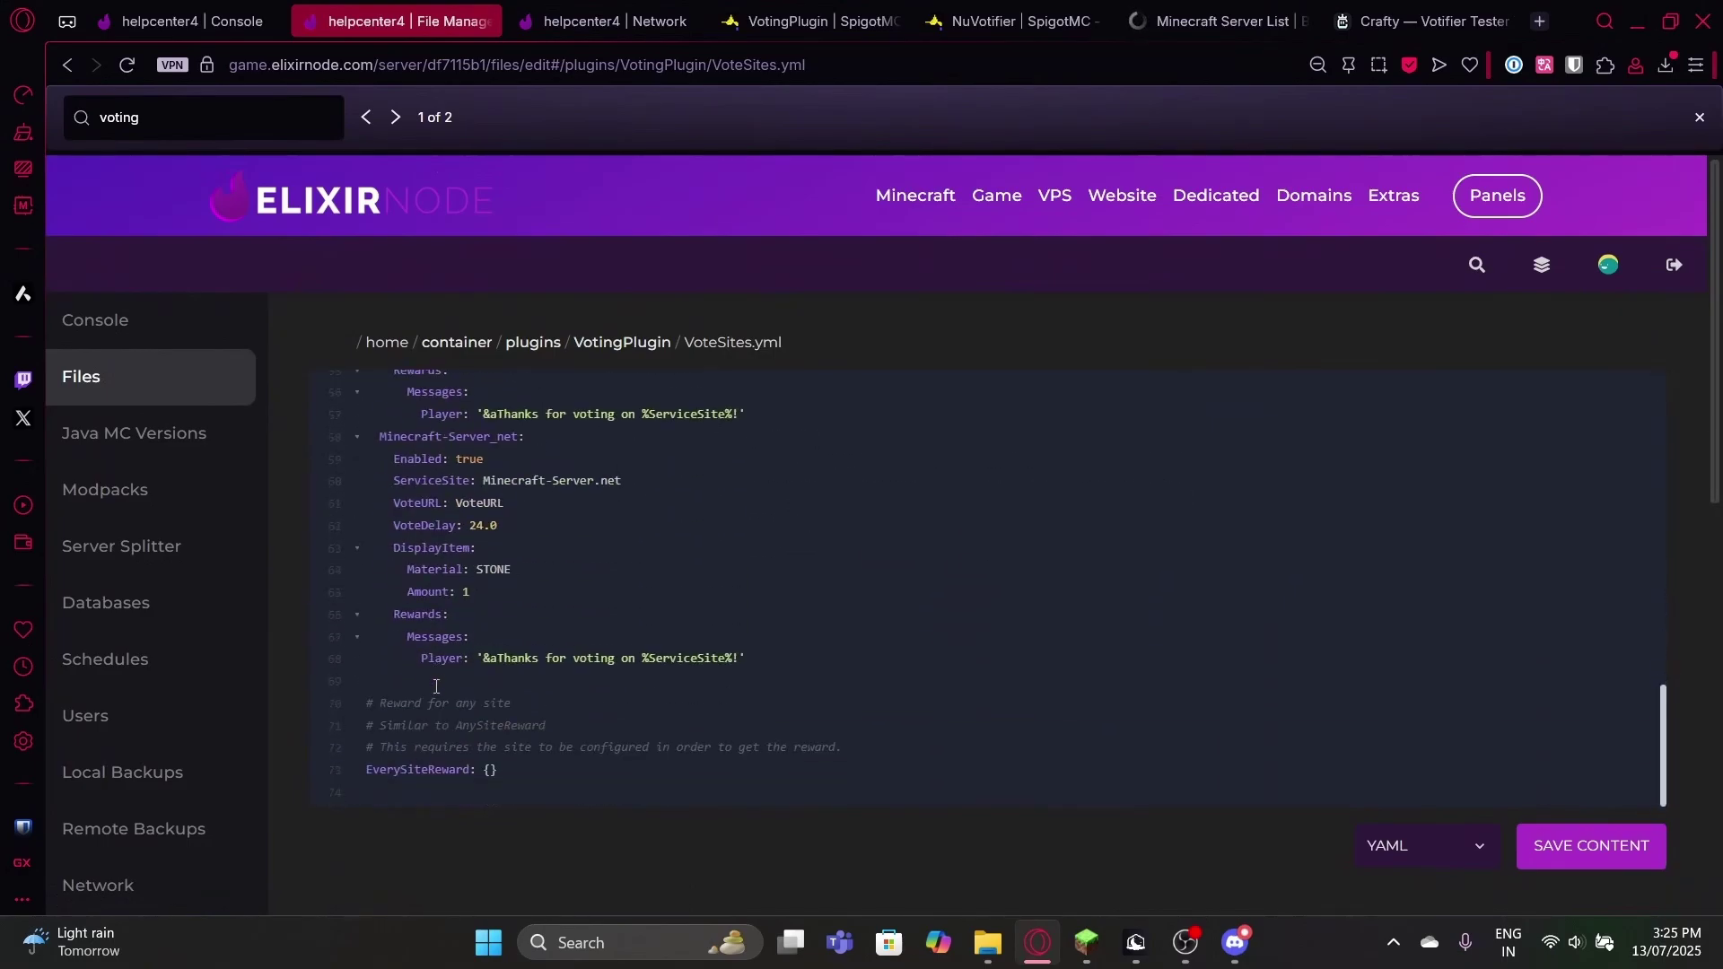
Step: Add a Commands entry under Minecraft-Server_net Rewards, replacing 'say hello' with an eco command
{"action": "mouse_move", "coordinate": [814, 670]}
{"action": "left_mouse_down"}
{"action": "mouse_move", "coordinate": [585, 618]}
{"action": "mouse_move", "coordinate": [289, 438]}
{"action": "left_mouse_up"}
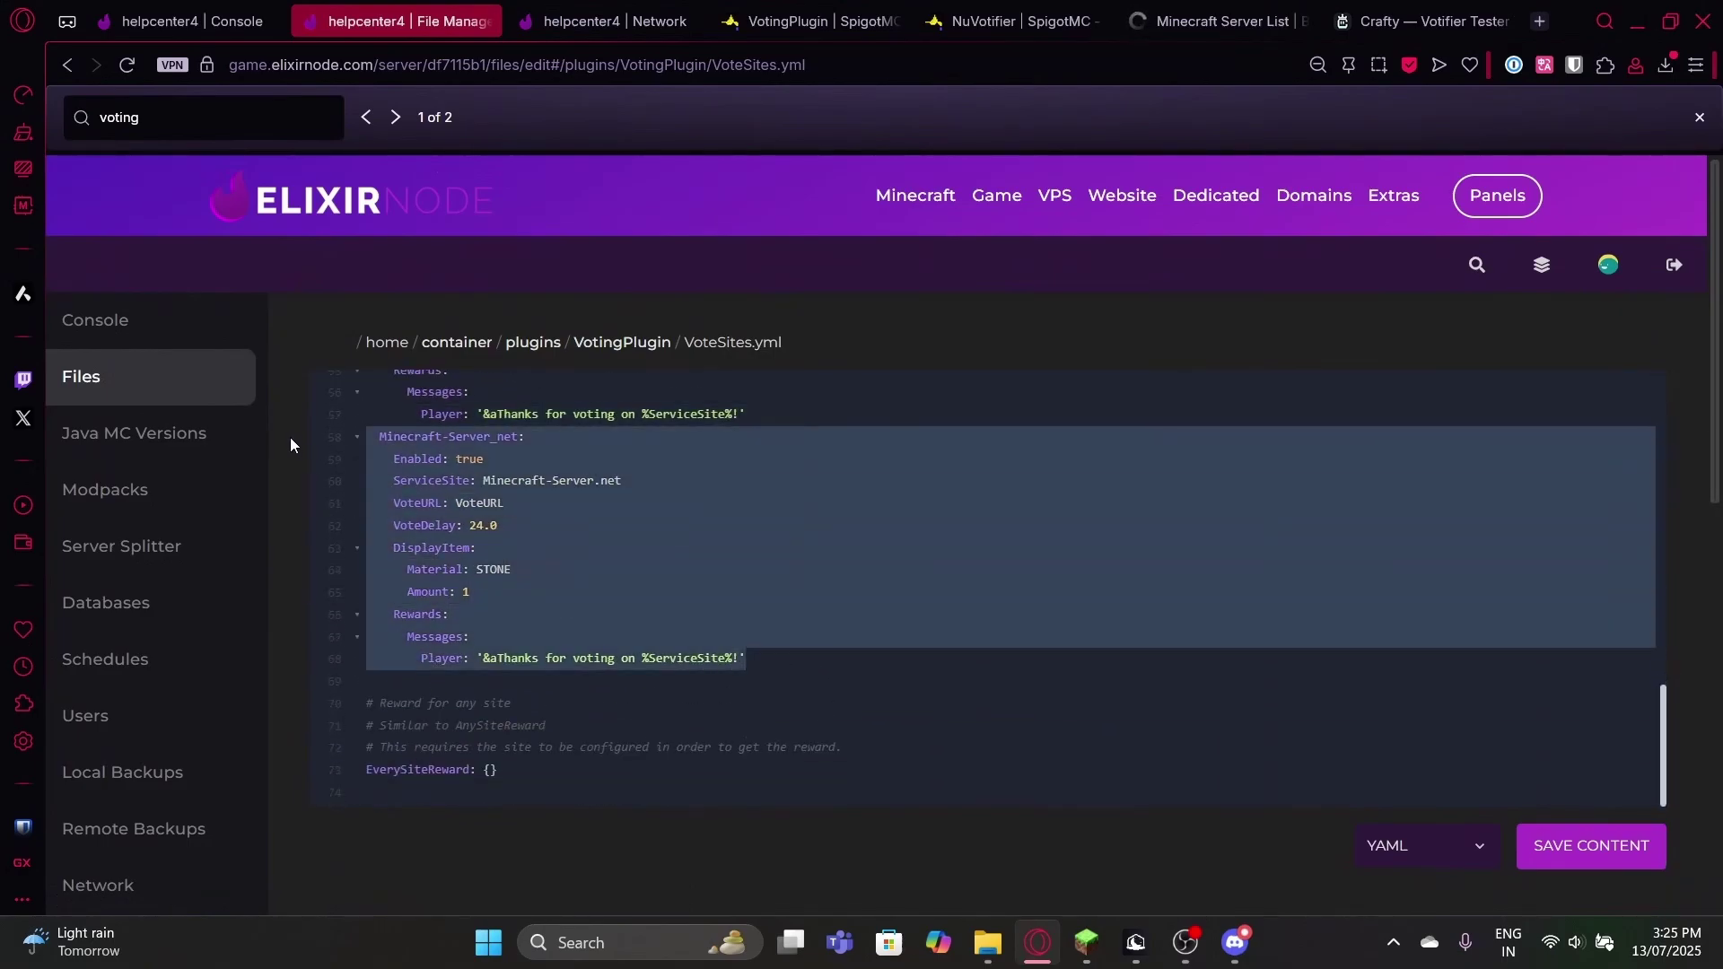
{"action": "left_click", "coordinate": [642, 537]}
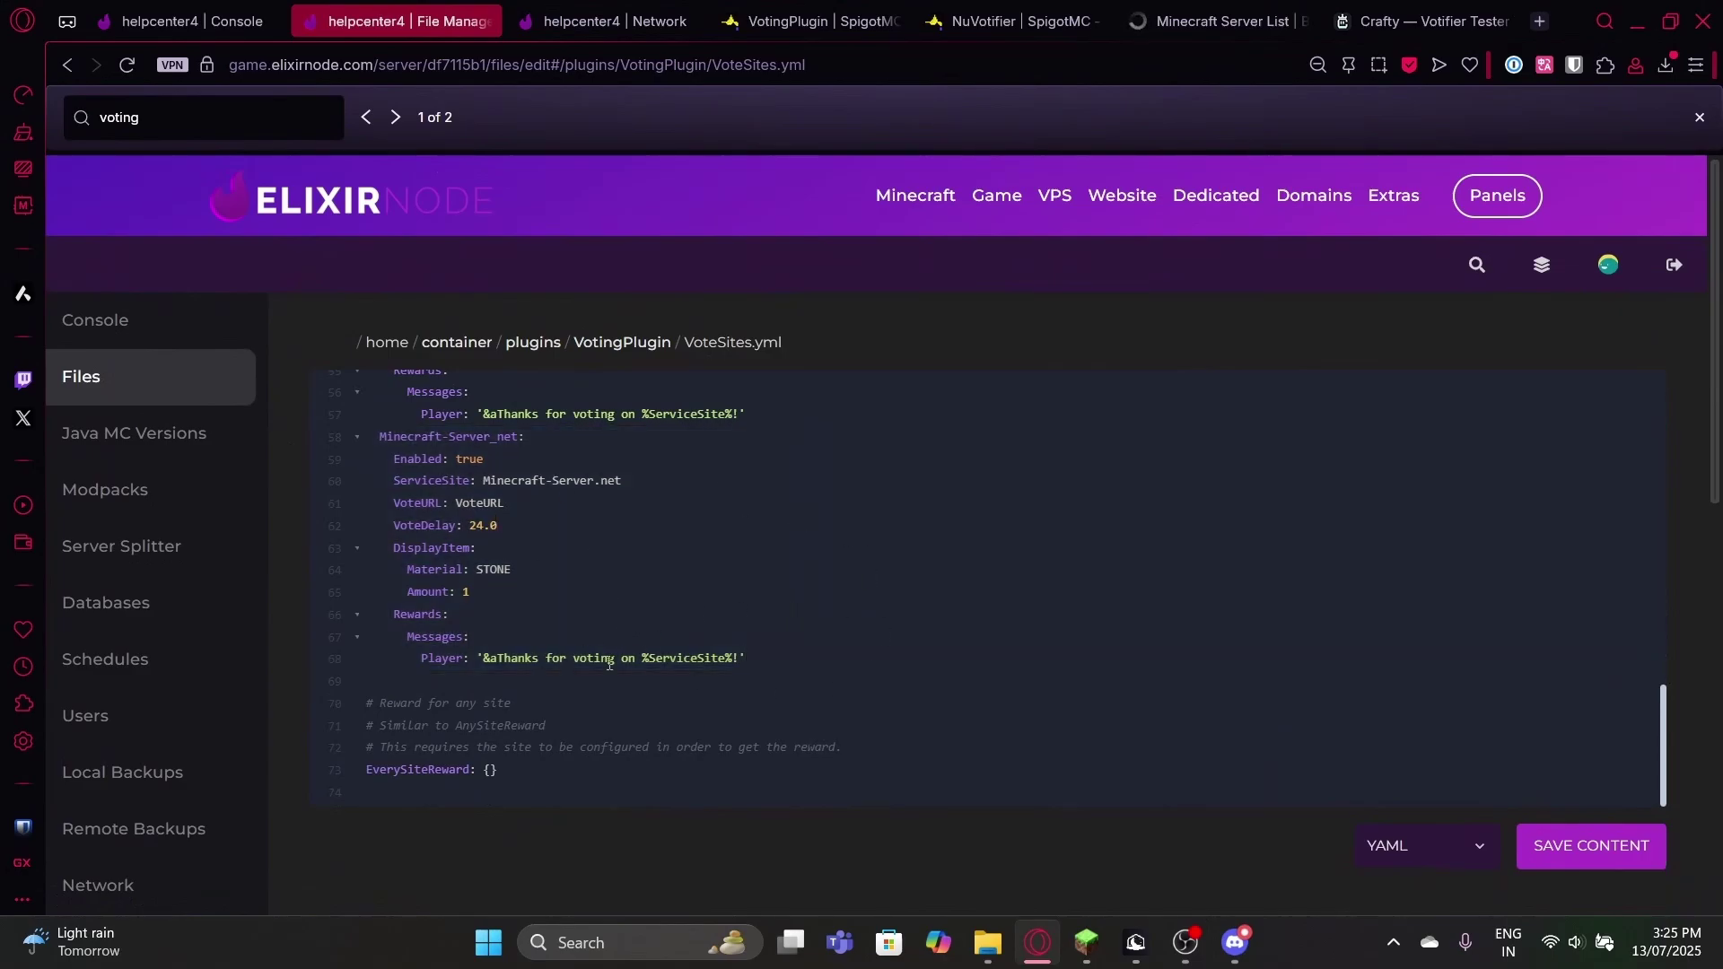
{"action": "key", "text": "ctrl+v"}
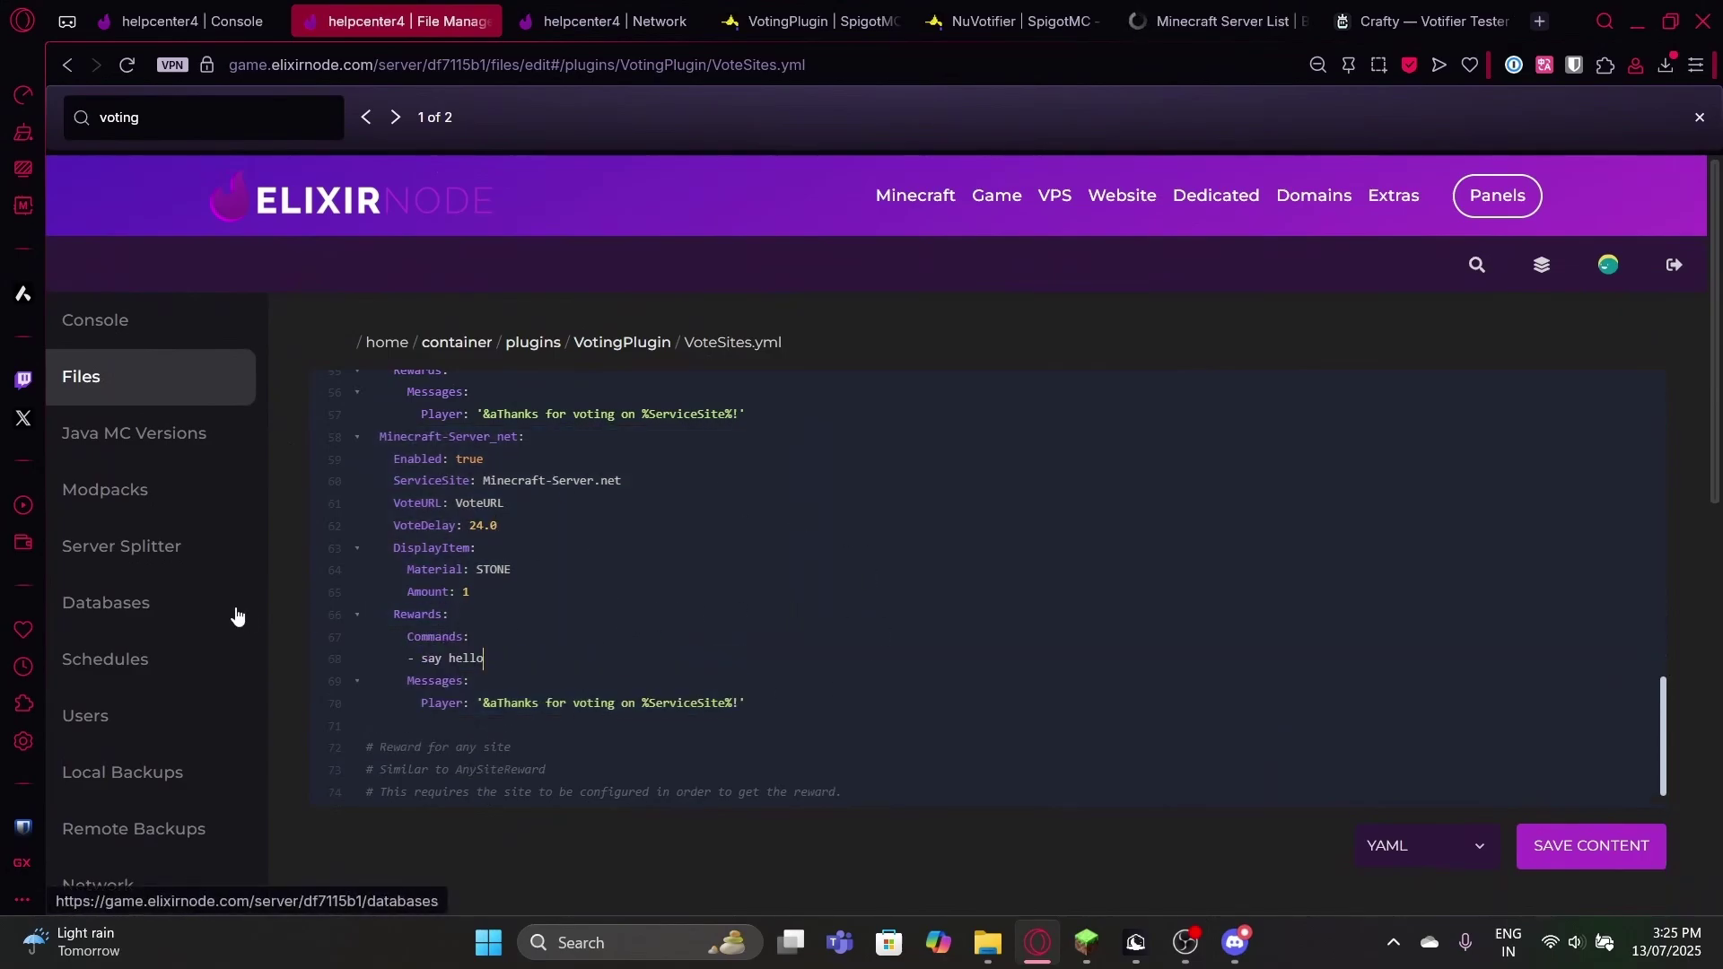
{"action": "left_click", "coordinate": [467, 614]}
{"action": "key", "text": "Return"}
{"action": "type", "text": "Comma"}
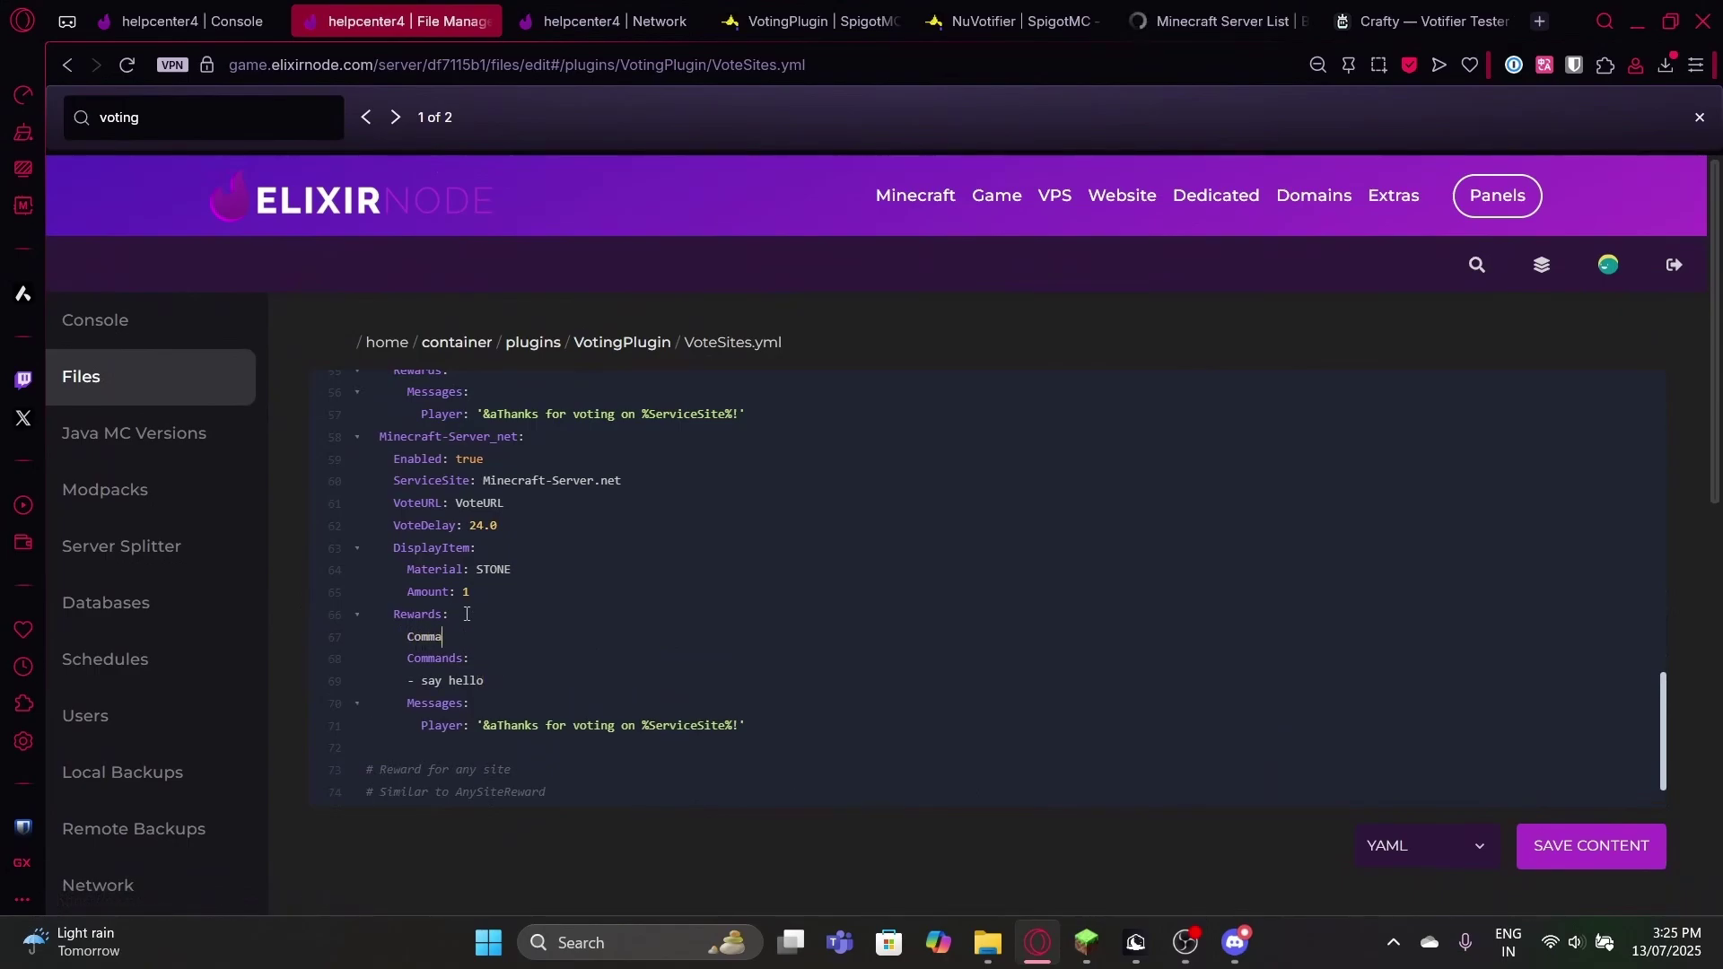
{"action": "type", "text": "nds:"}
{"action": "key", "text": "Return"}
{"action": "type", "text": "-"}
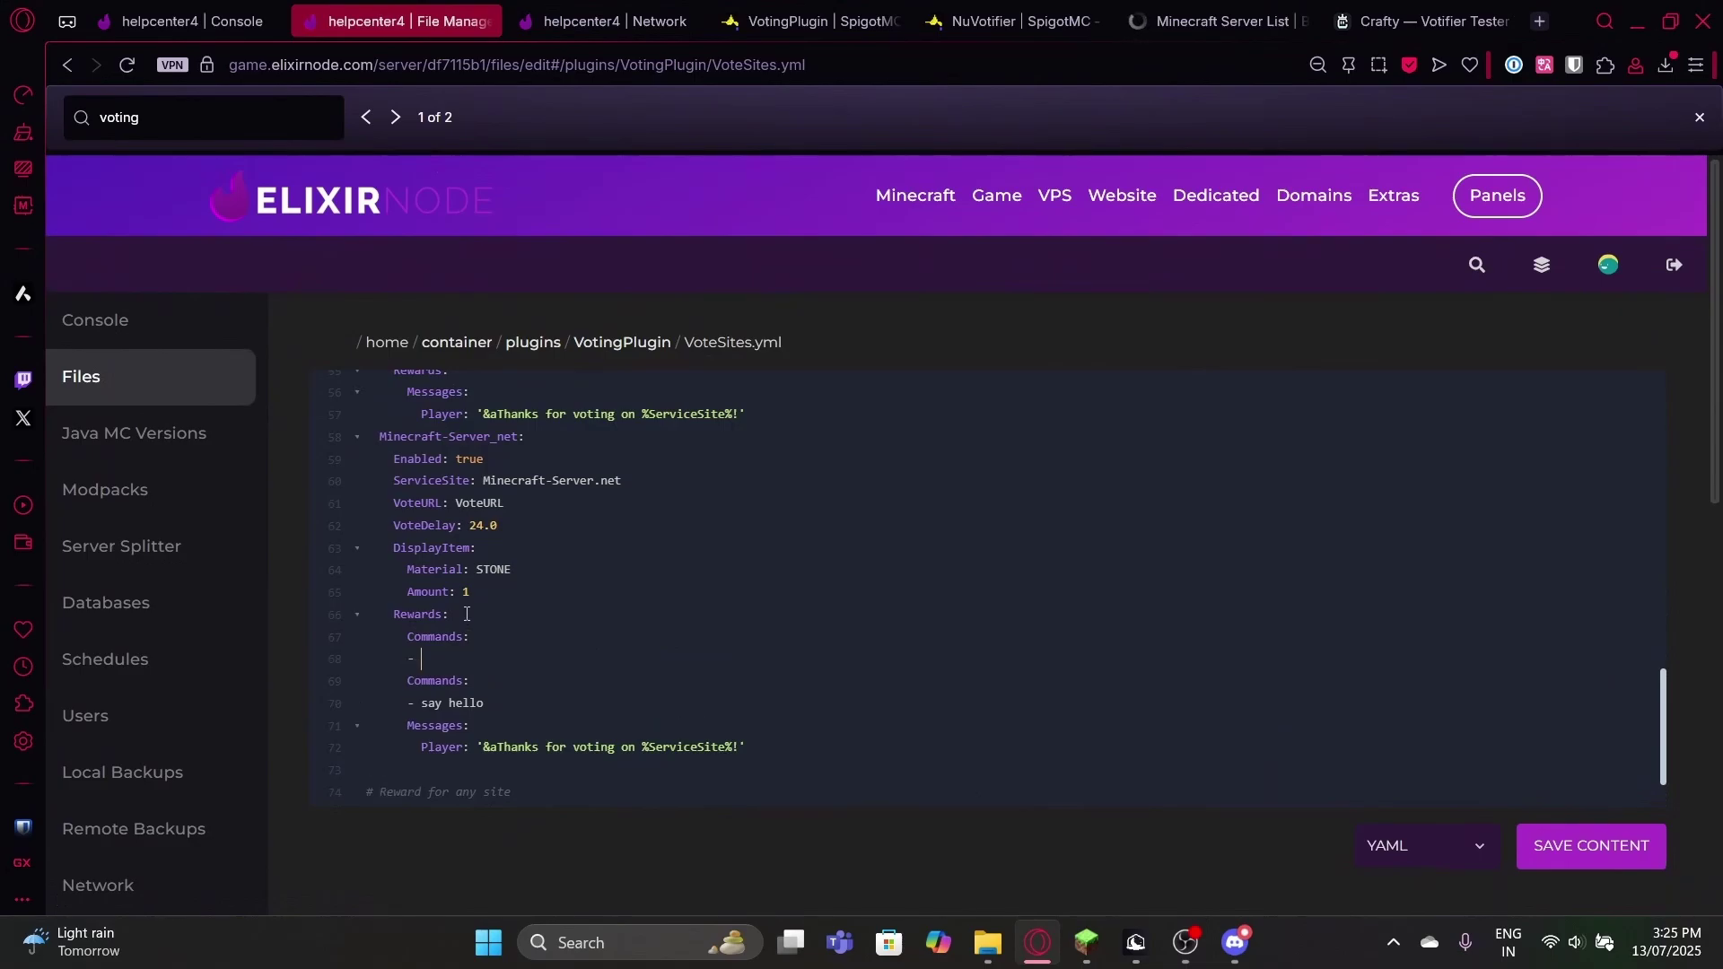
{"action": "key", "text": "ctrl+z"}
{"action": "key", "text": "ctrl+z"}
{"action": "key", "text": "ctrl+z"}
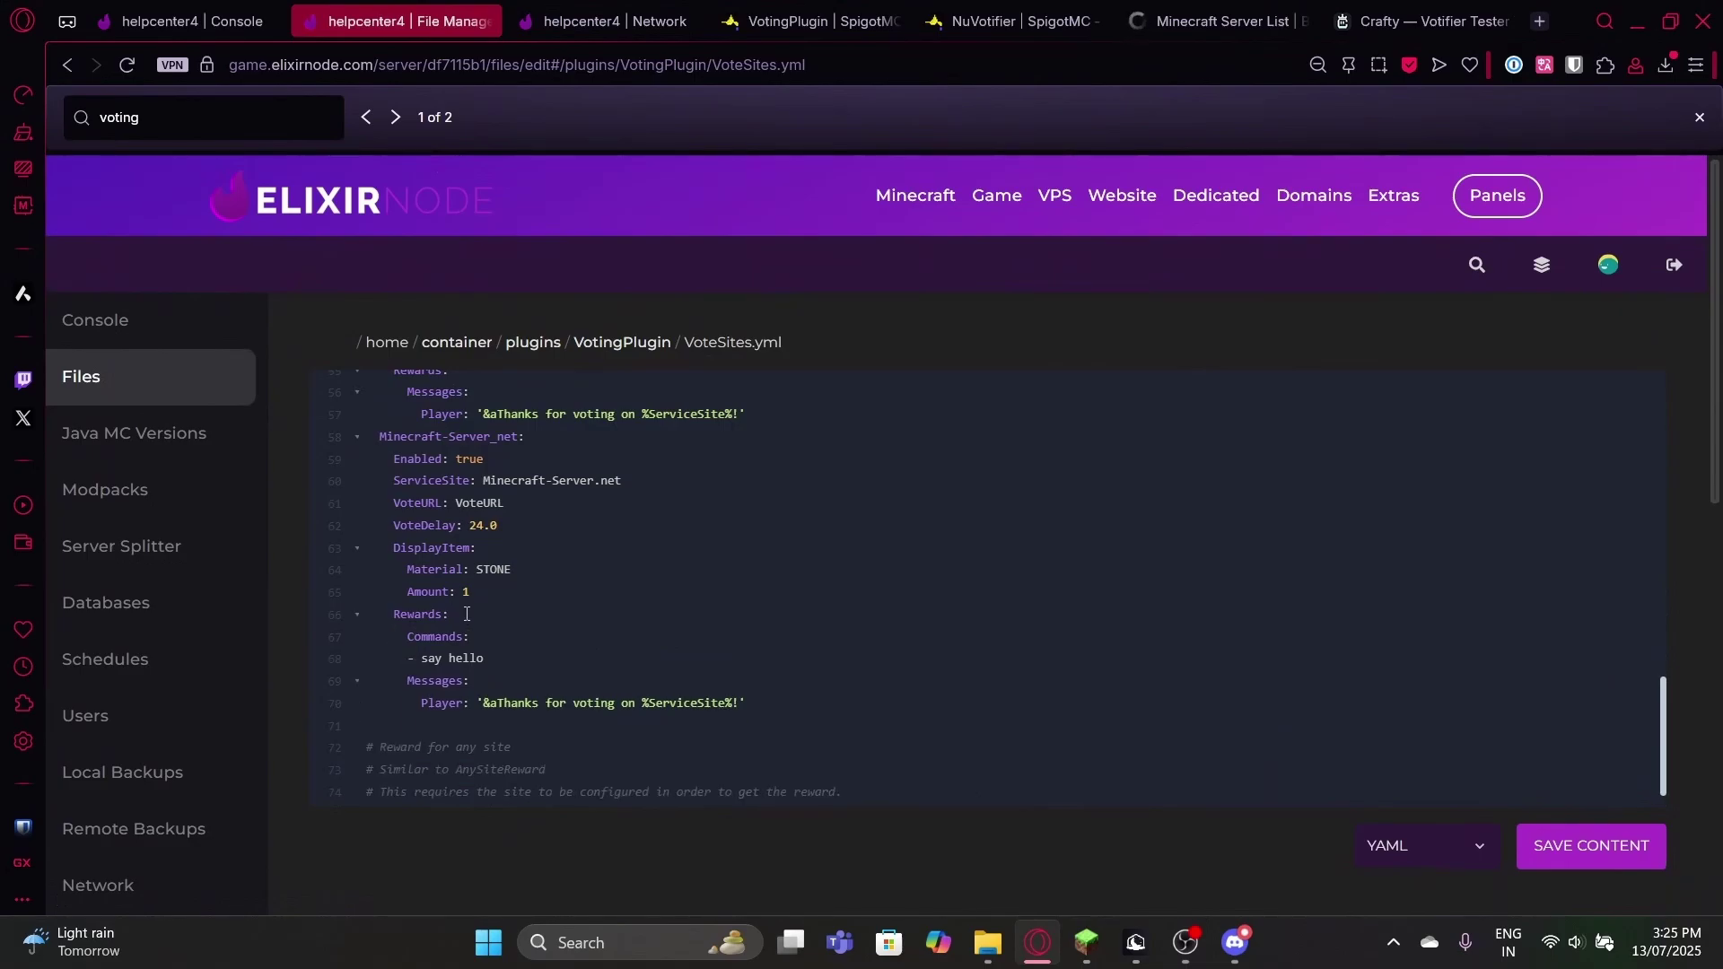
{"action": "left_click_drag", "start_coordinate": [501, 652], "coordinate": [422, 663]}
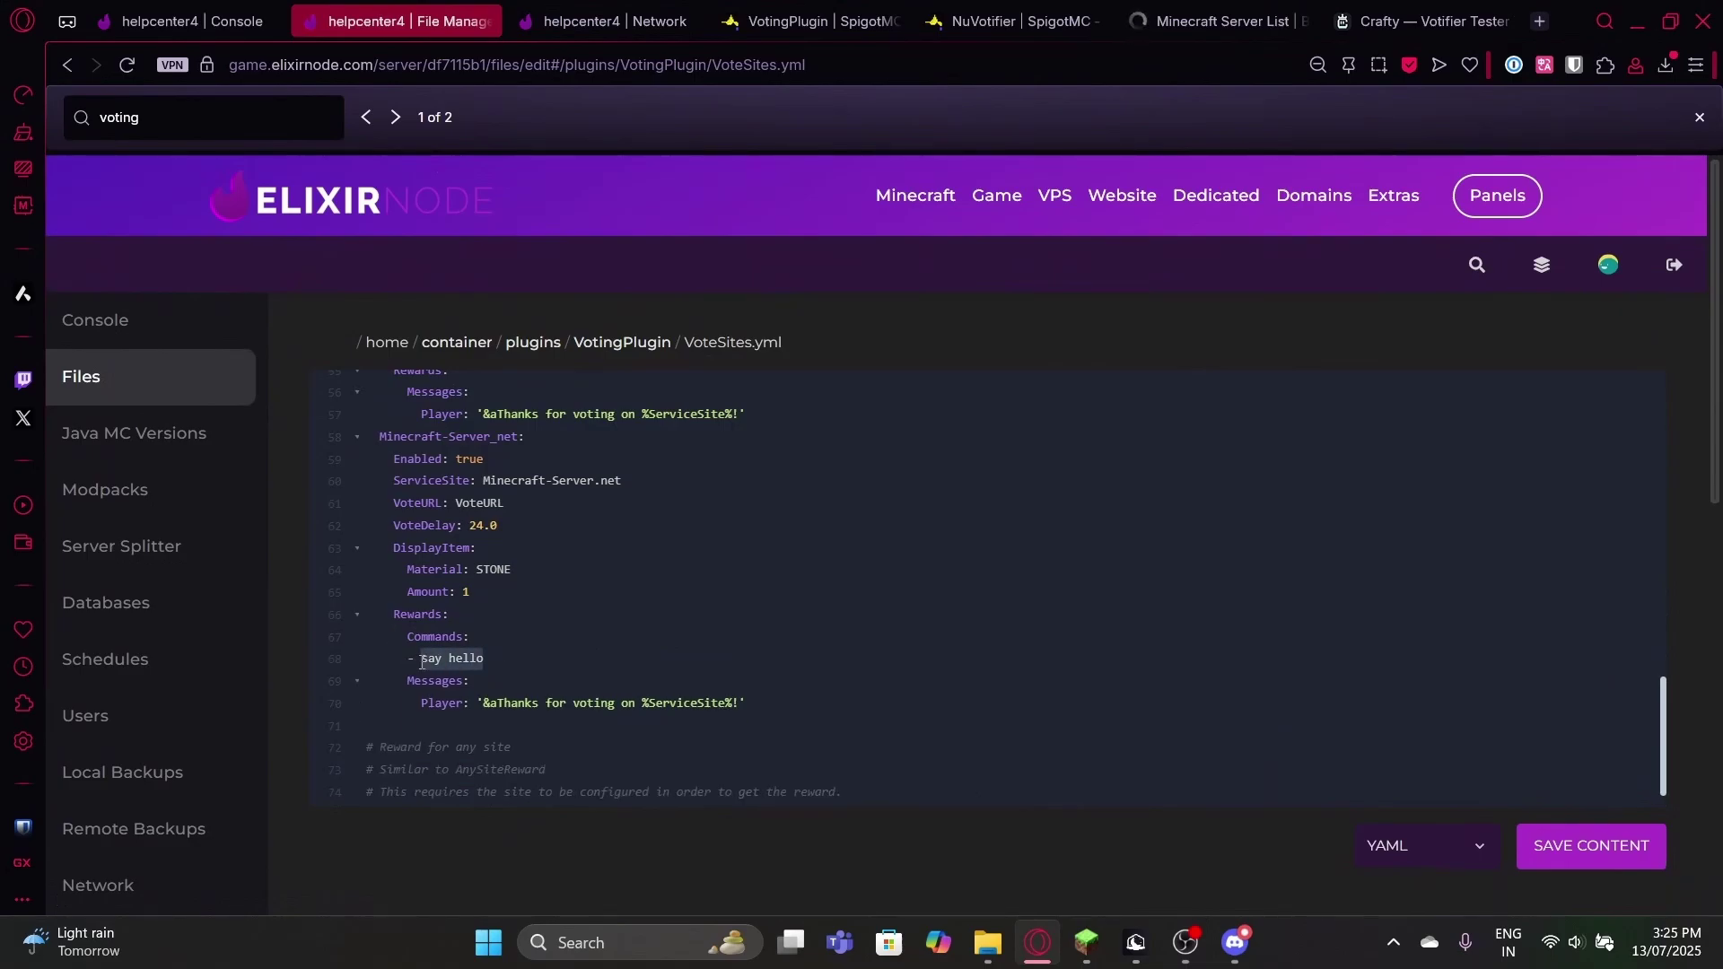
{"action": "type", "text": "eco give %player% 50"}
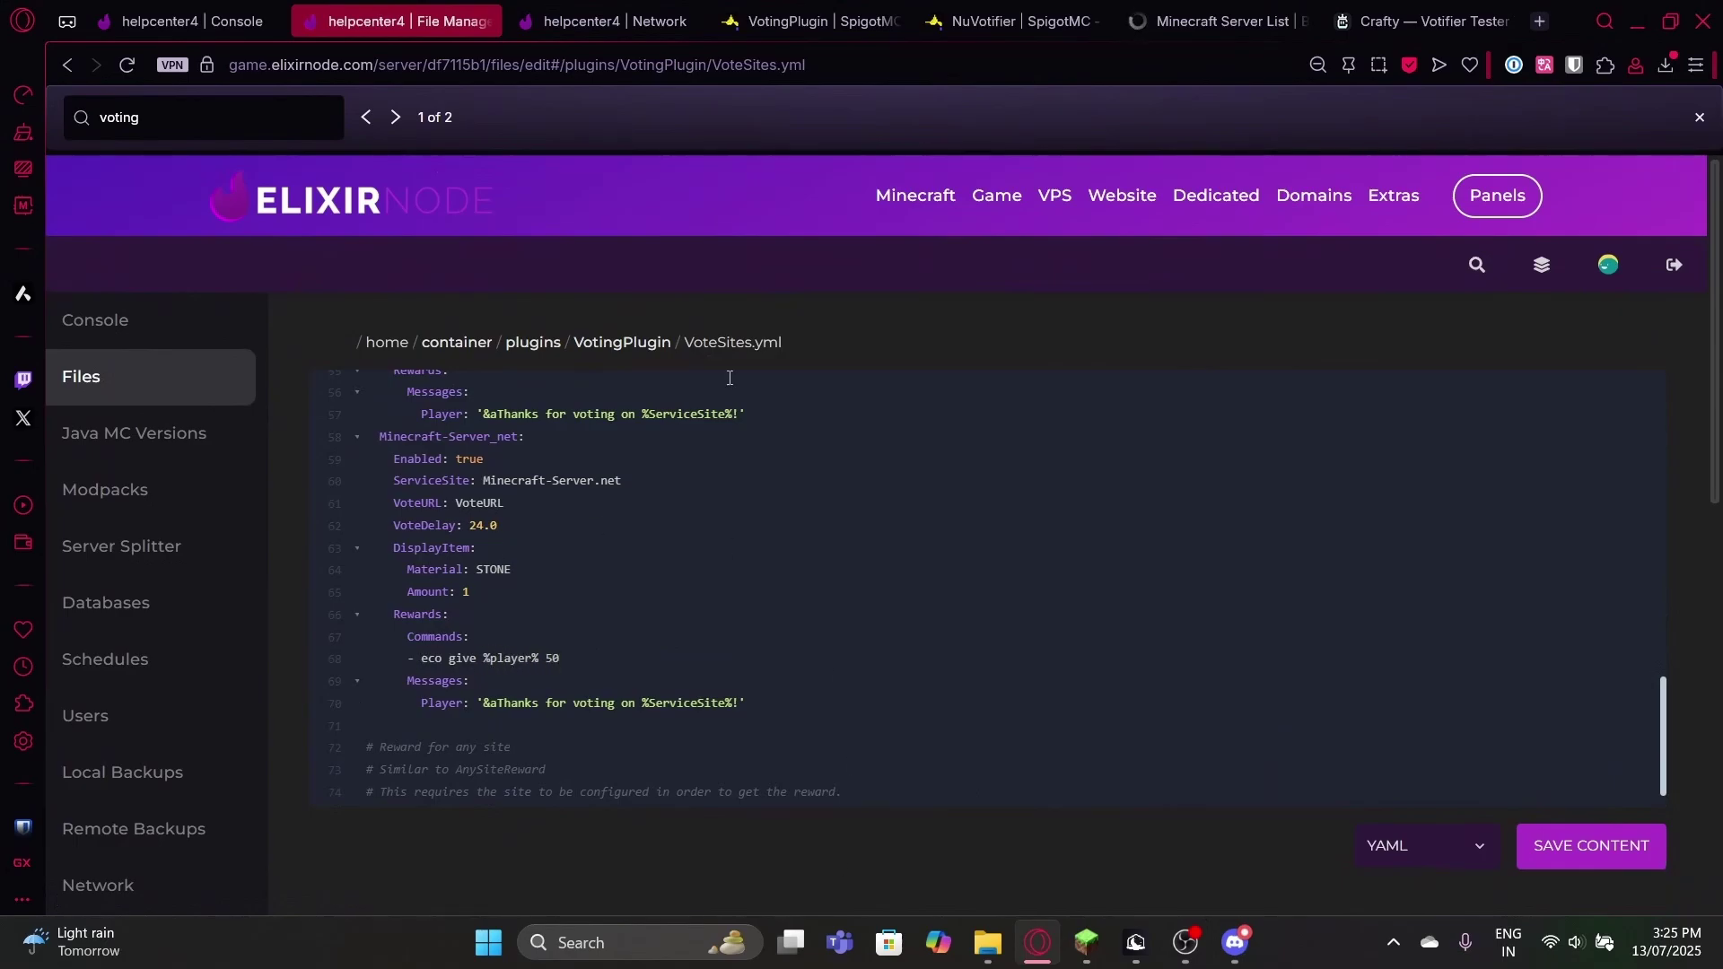
Step: Fix the Commands key under EverySiteReward and start its eco give command line
{"action": "scroll", "coordinate": [435, 611], "scroll_direction": "up", "scroll_amount": 2}
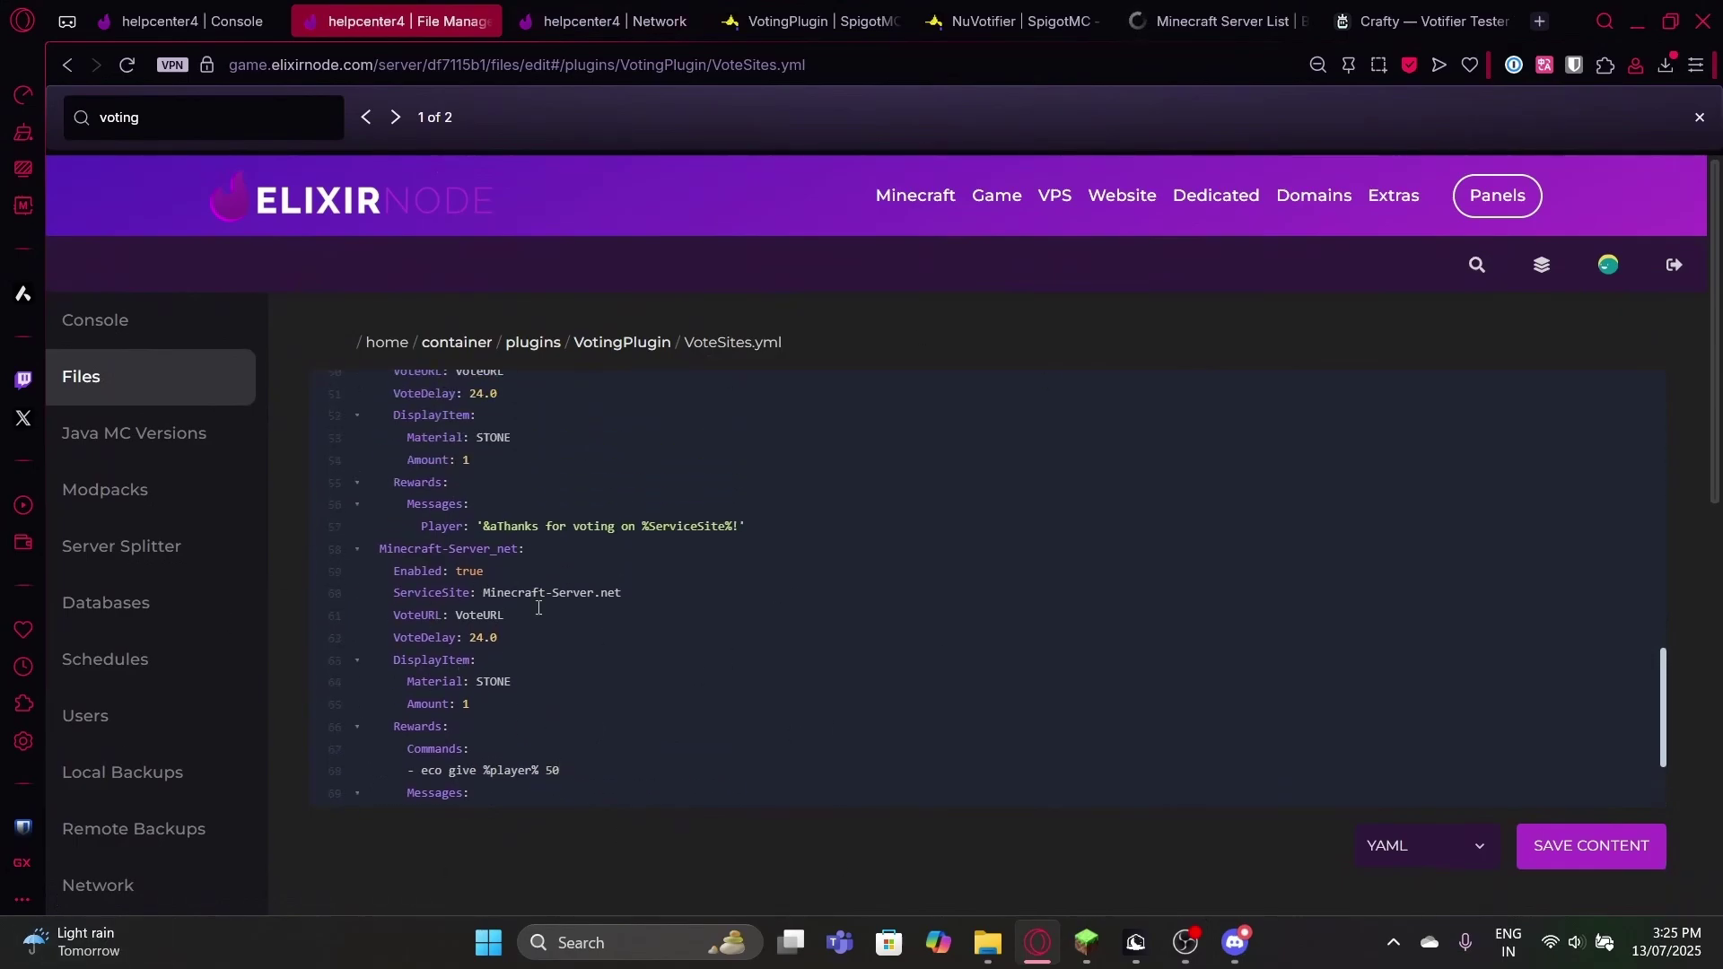
{"action": "scroll", "coordinate": [538, 608], "scroll_direction": "down", "scroll_amount": 3}
{"action": "type", "text": "Comma"}
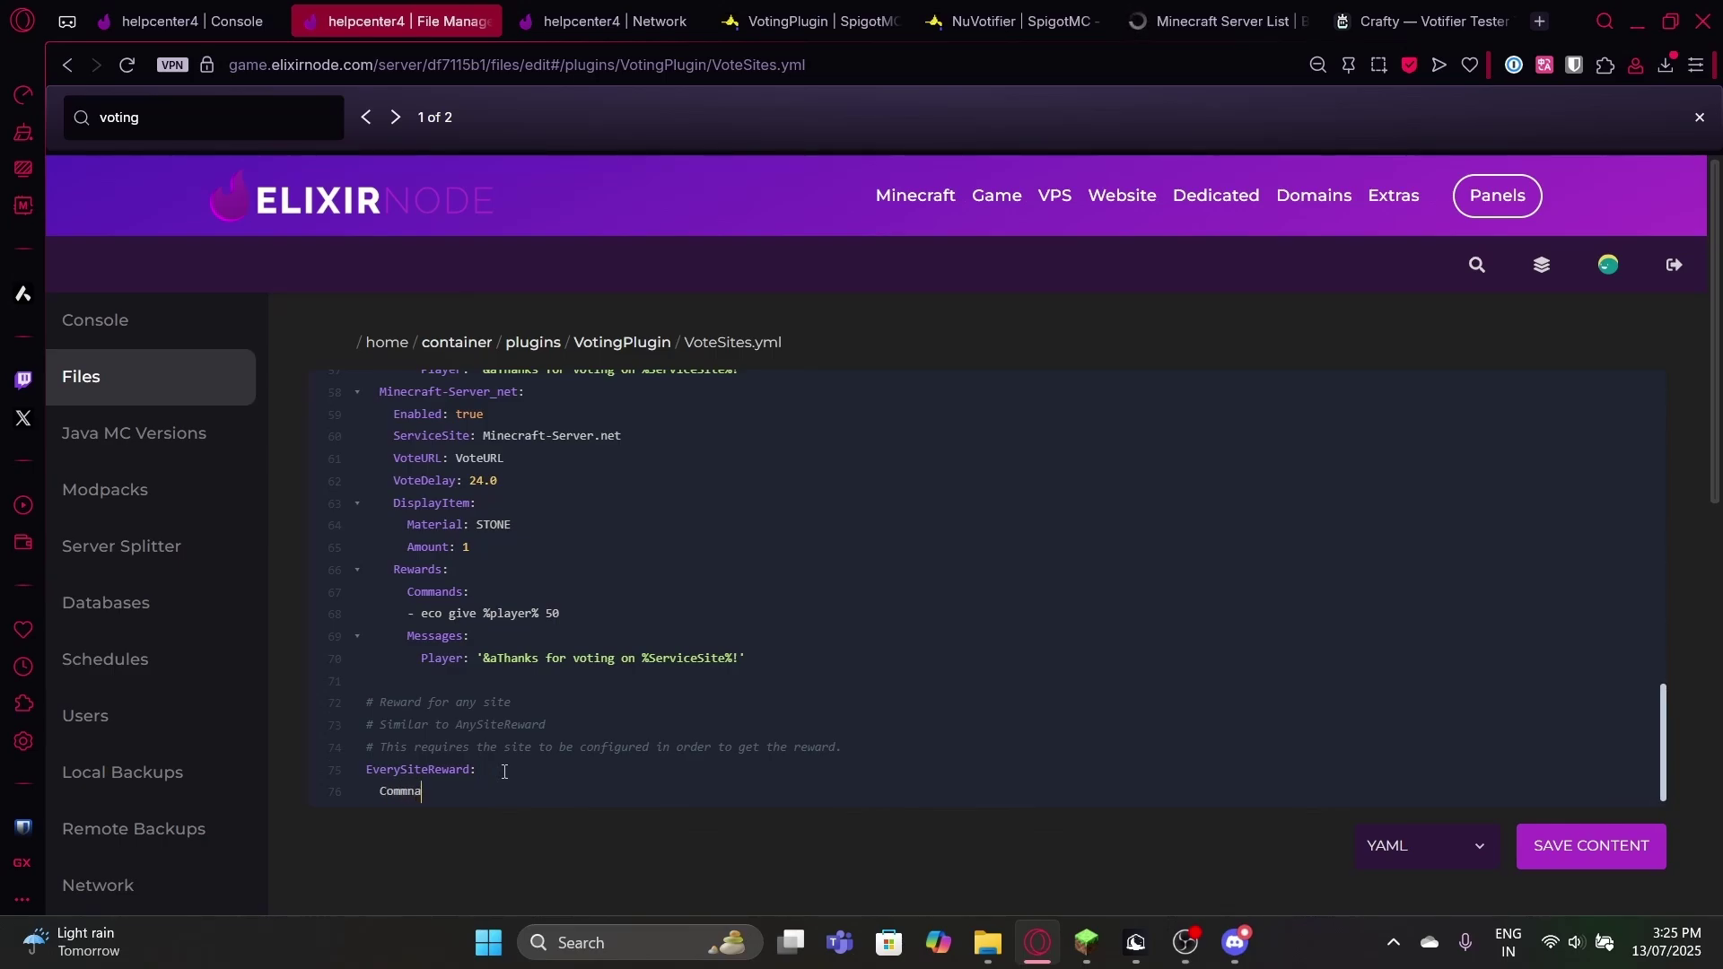
{"action": "key", "text": "BackSpace"}
{"action": "key", "text": "BackSpace"}
{"action": "type", "text": "ands:"}
{"action": "key", "text": "Return"}
{"action": "type", "text": "- eco give %player"}
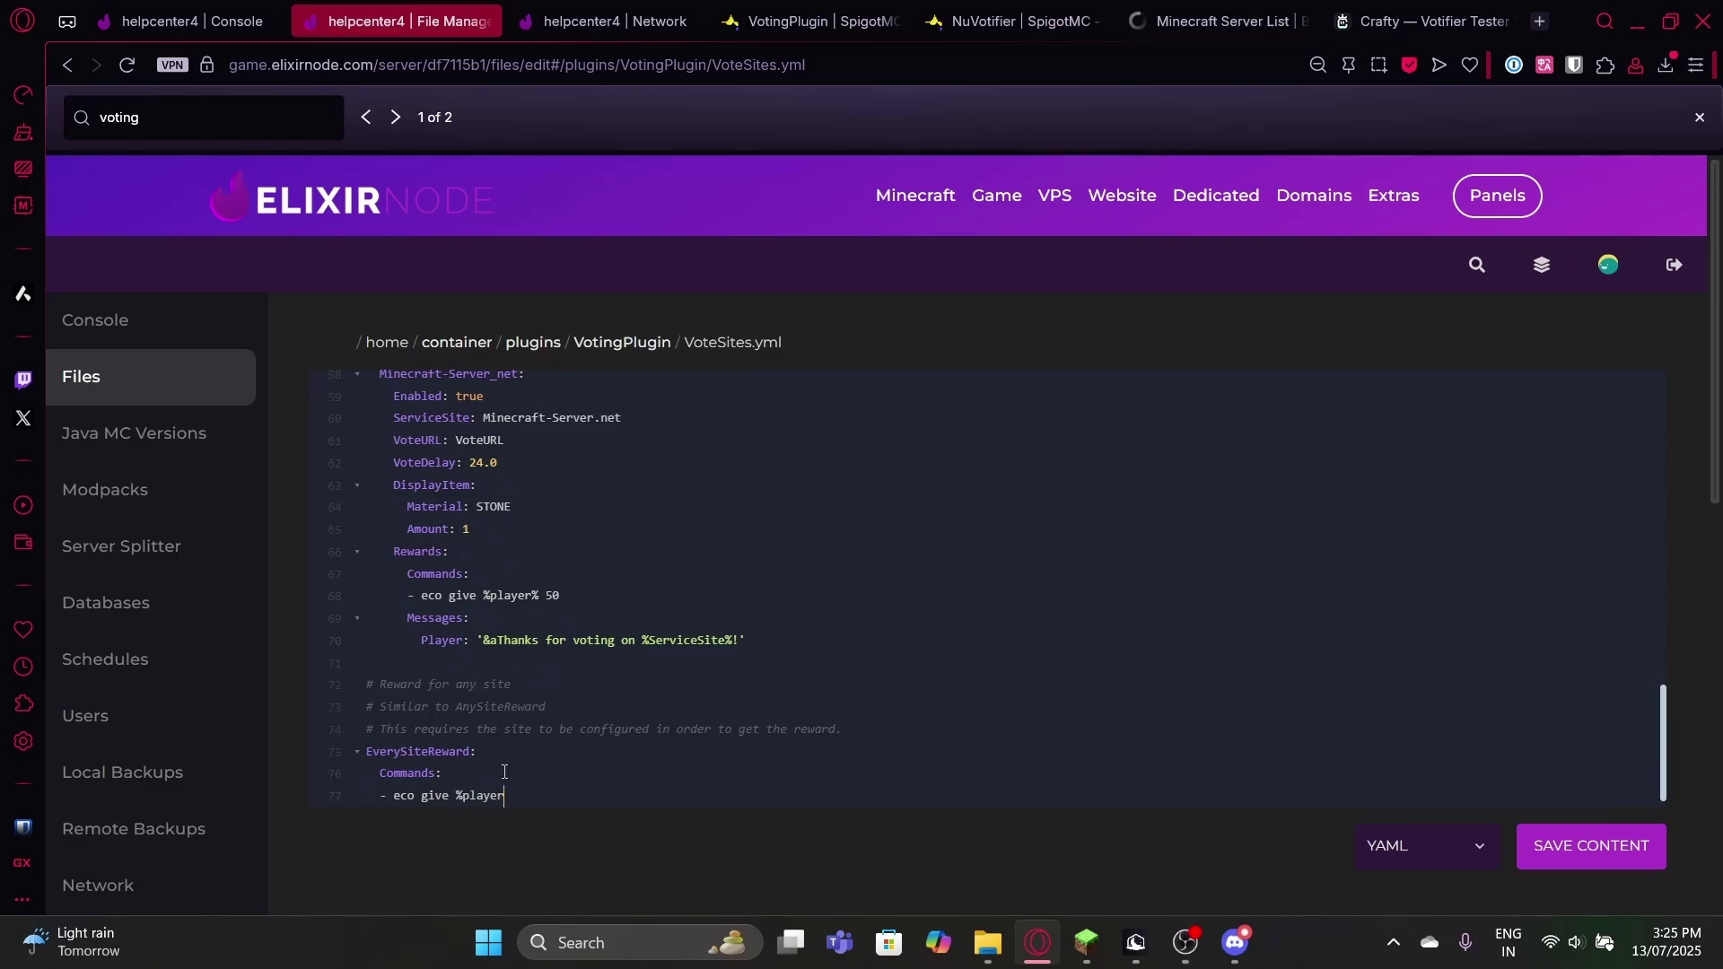
Step: Save VoteSites.yml, then run /av reload and /testvote in Minecraft to check the $50 reward
{"action": "key", "text": "ctrl+s"}
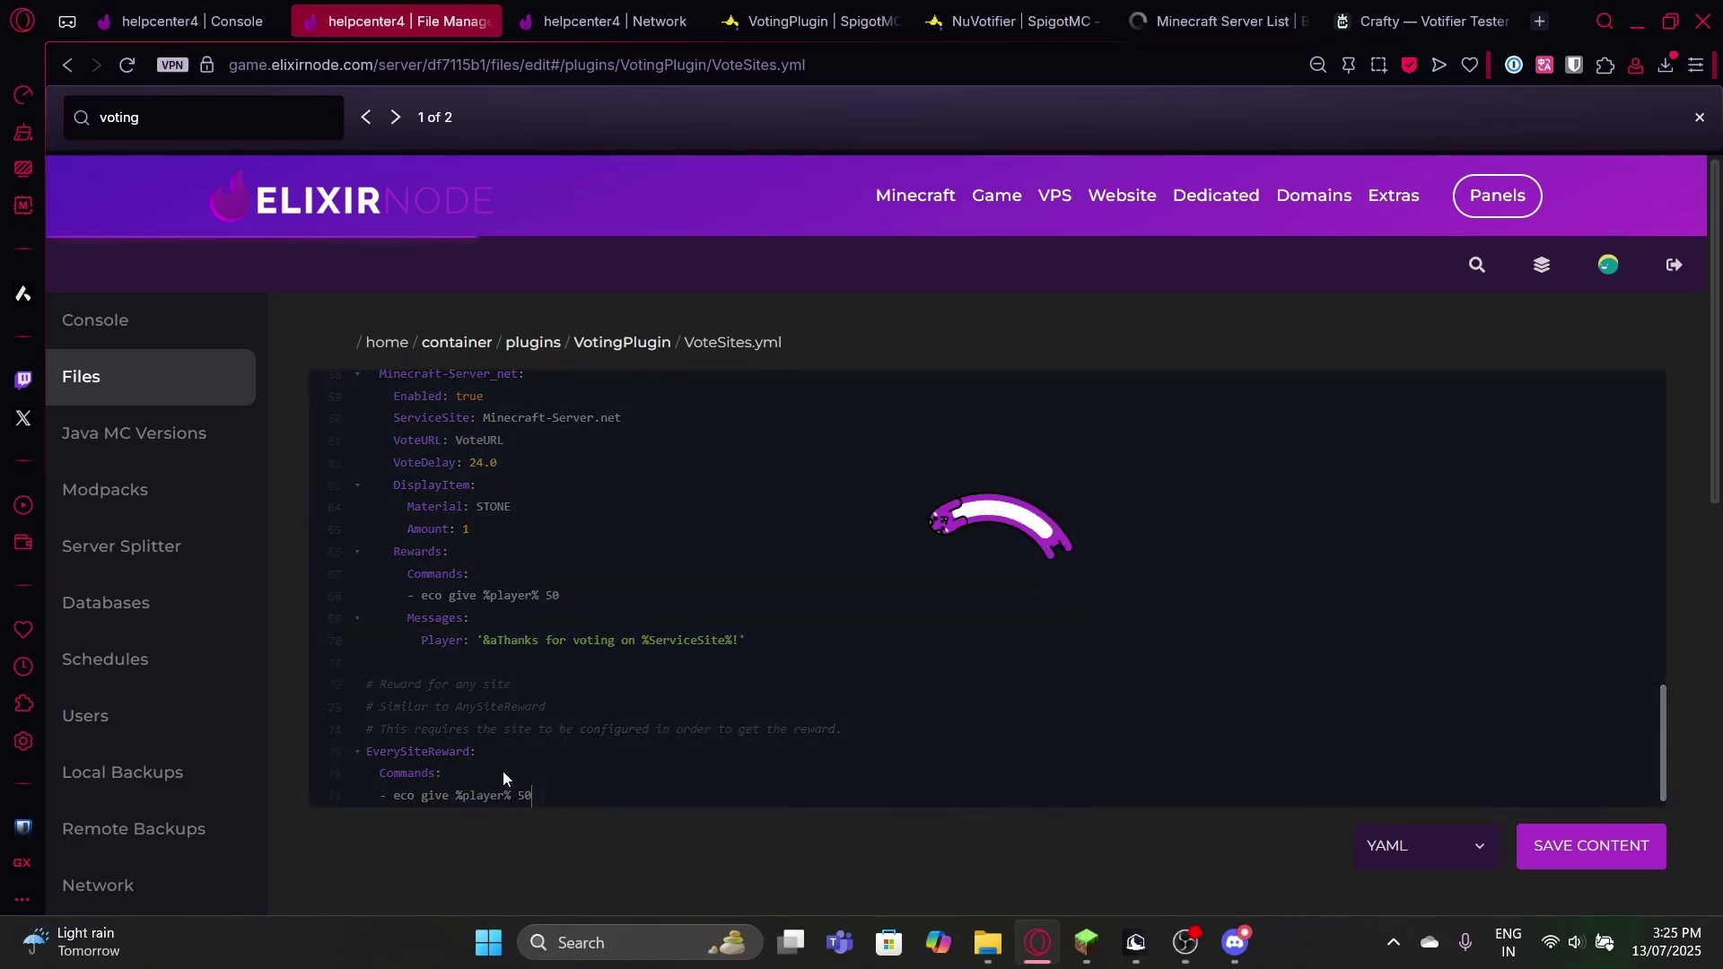
{"action": "left_click", "coordinate": [1087, 942]}
{"action": "key", "text": "Escape"}
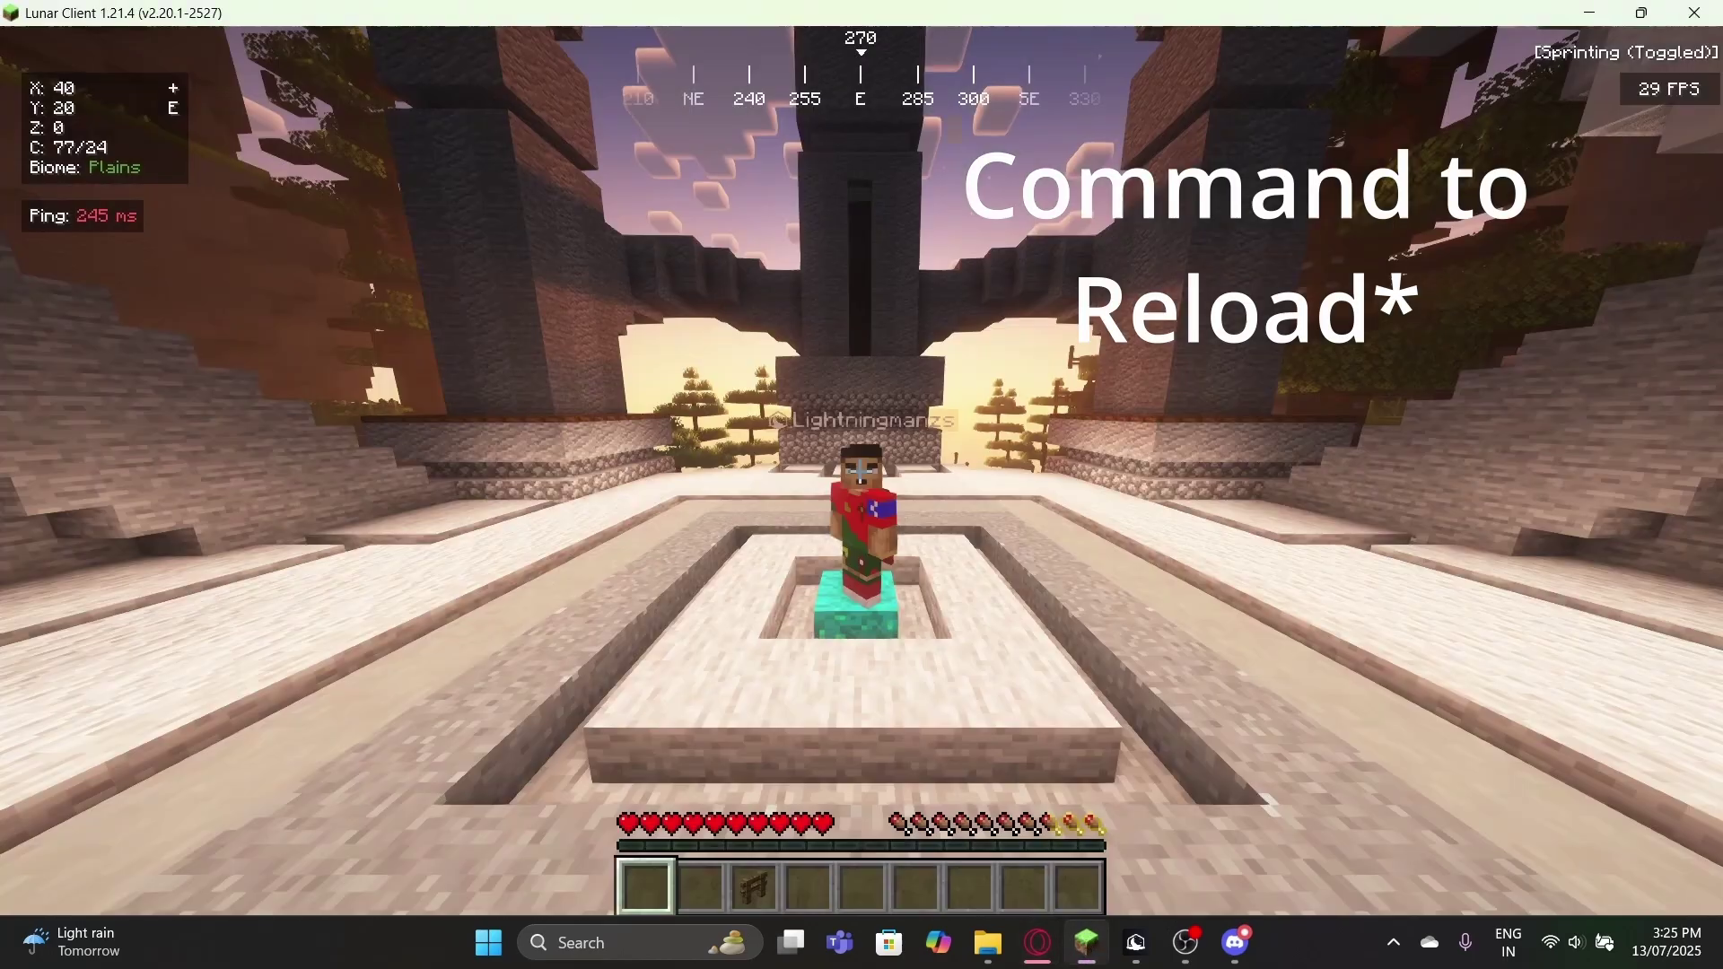
{"action": "type", "text": "/av reload"}
{"action": "key", "text": "Return"}
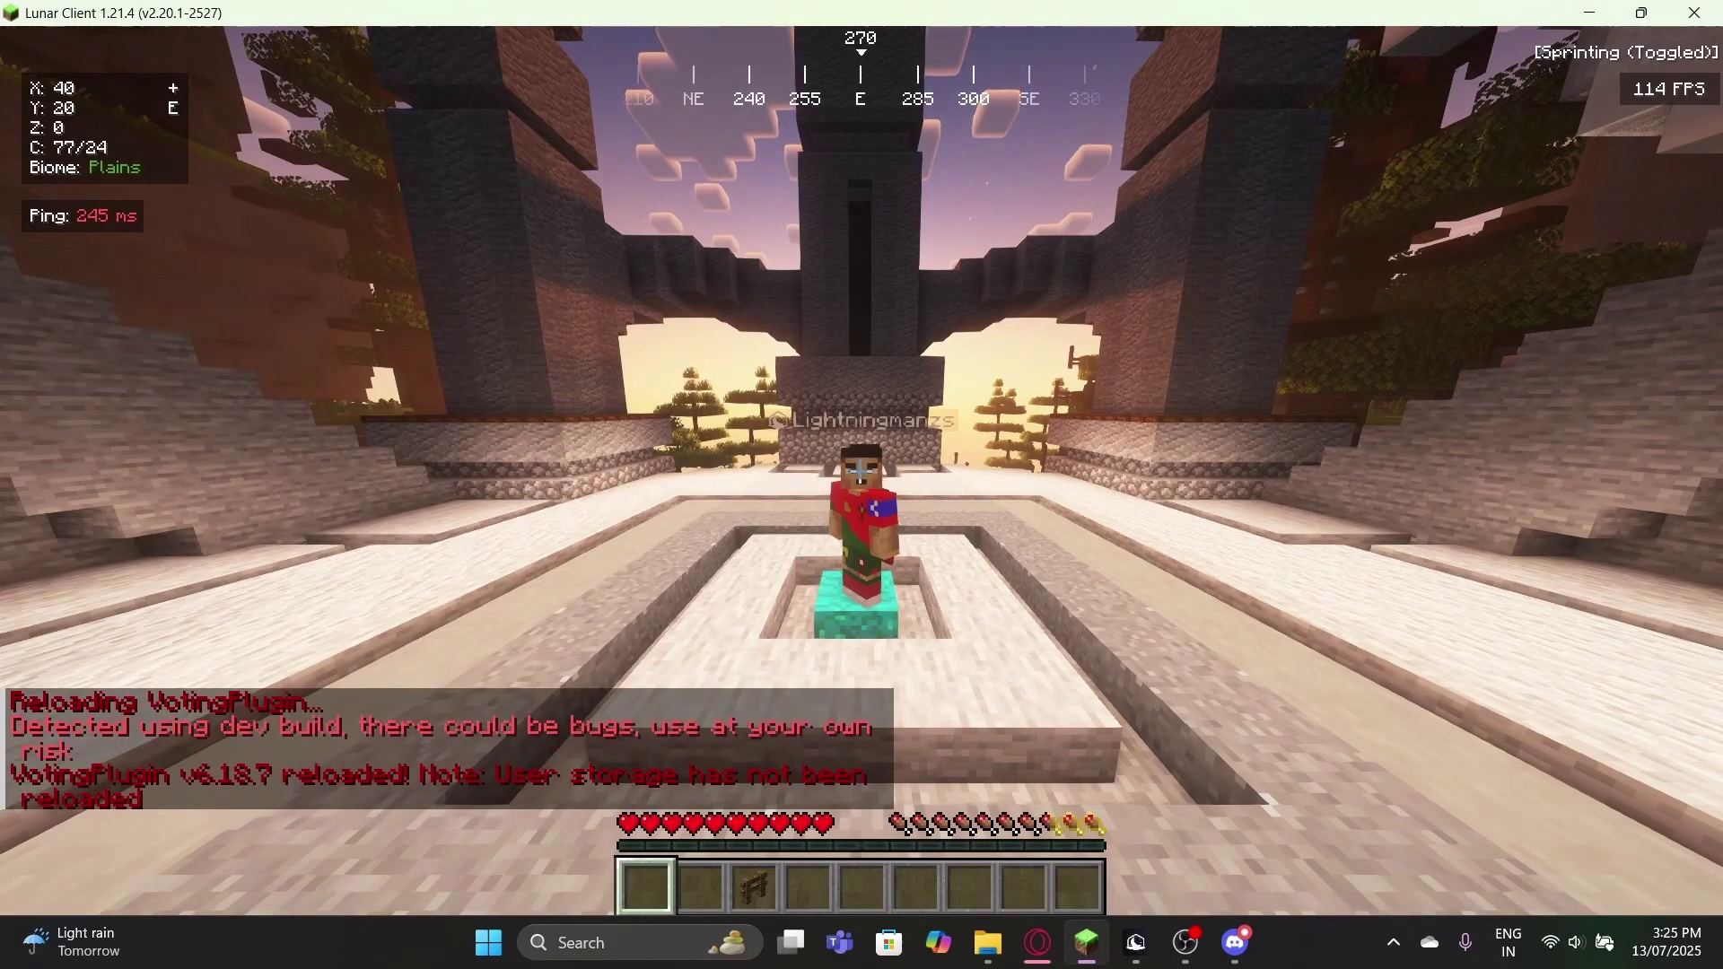
{"action": "type", "text": "/testvote"}
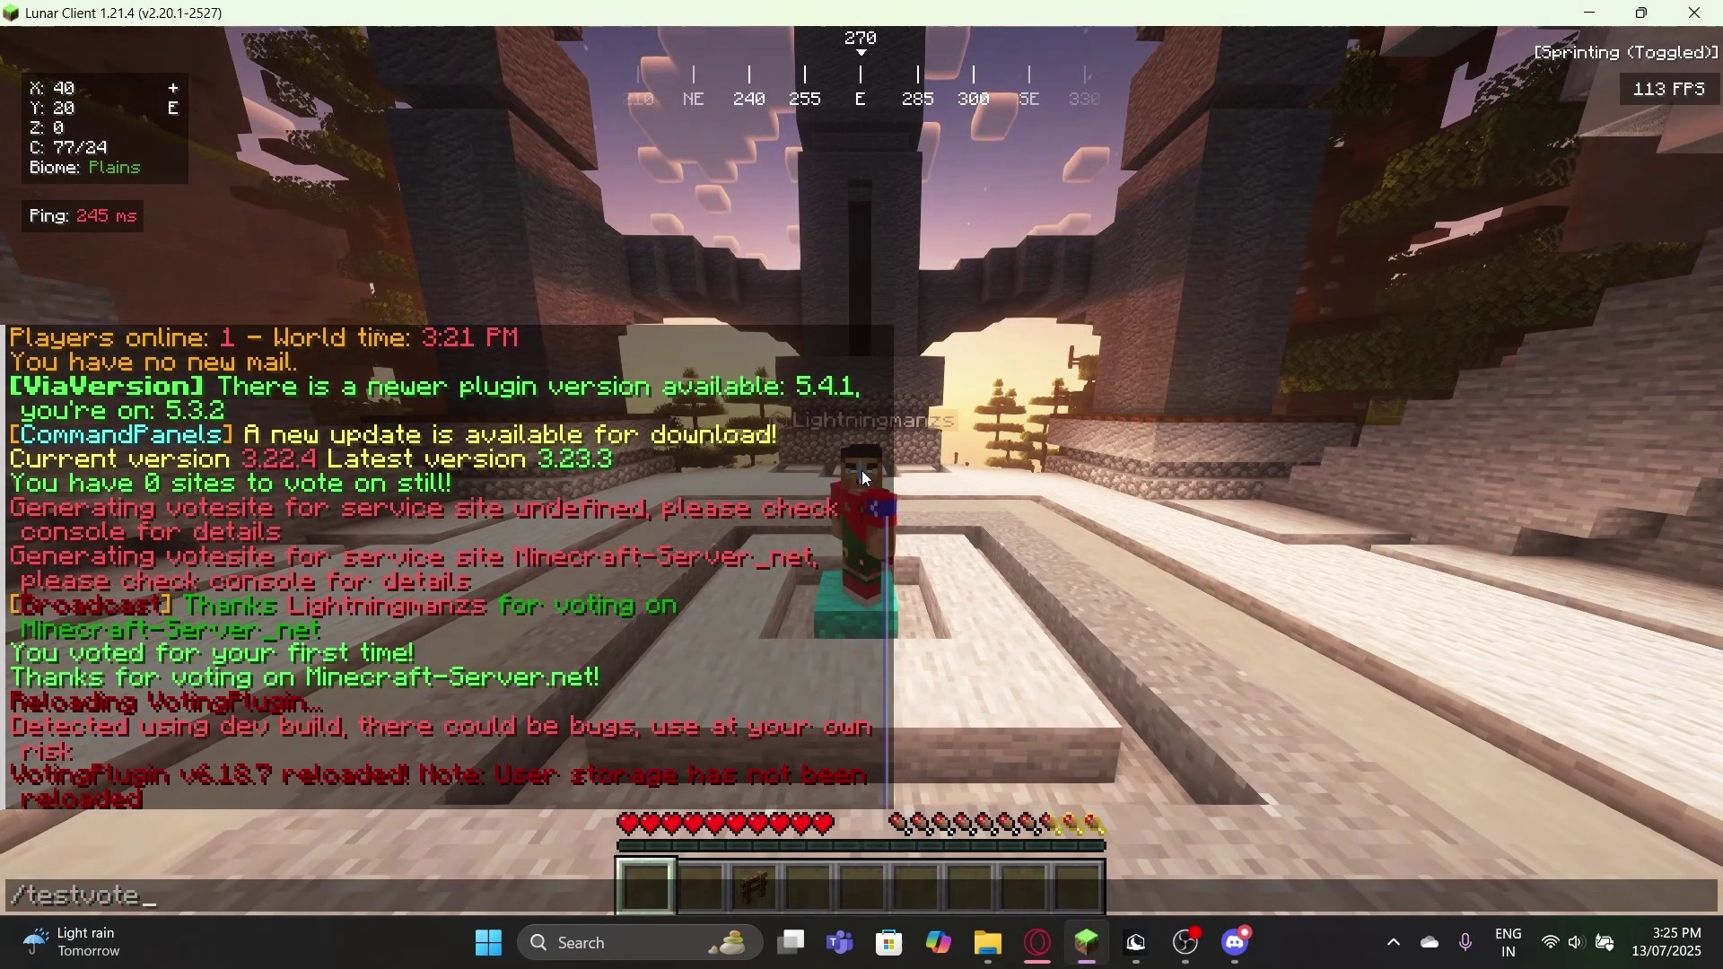
{"action": "key", "text": "Return"}
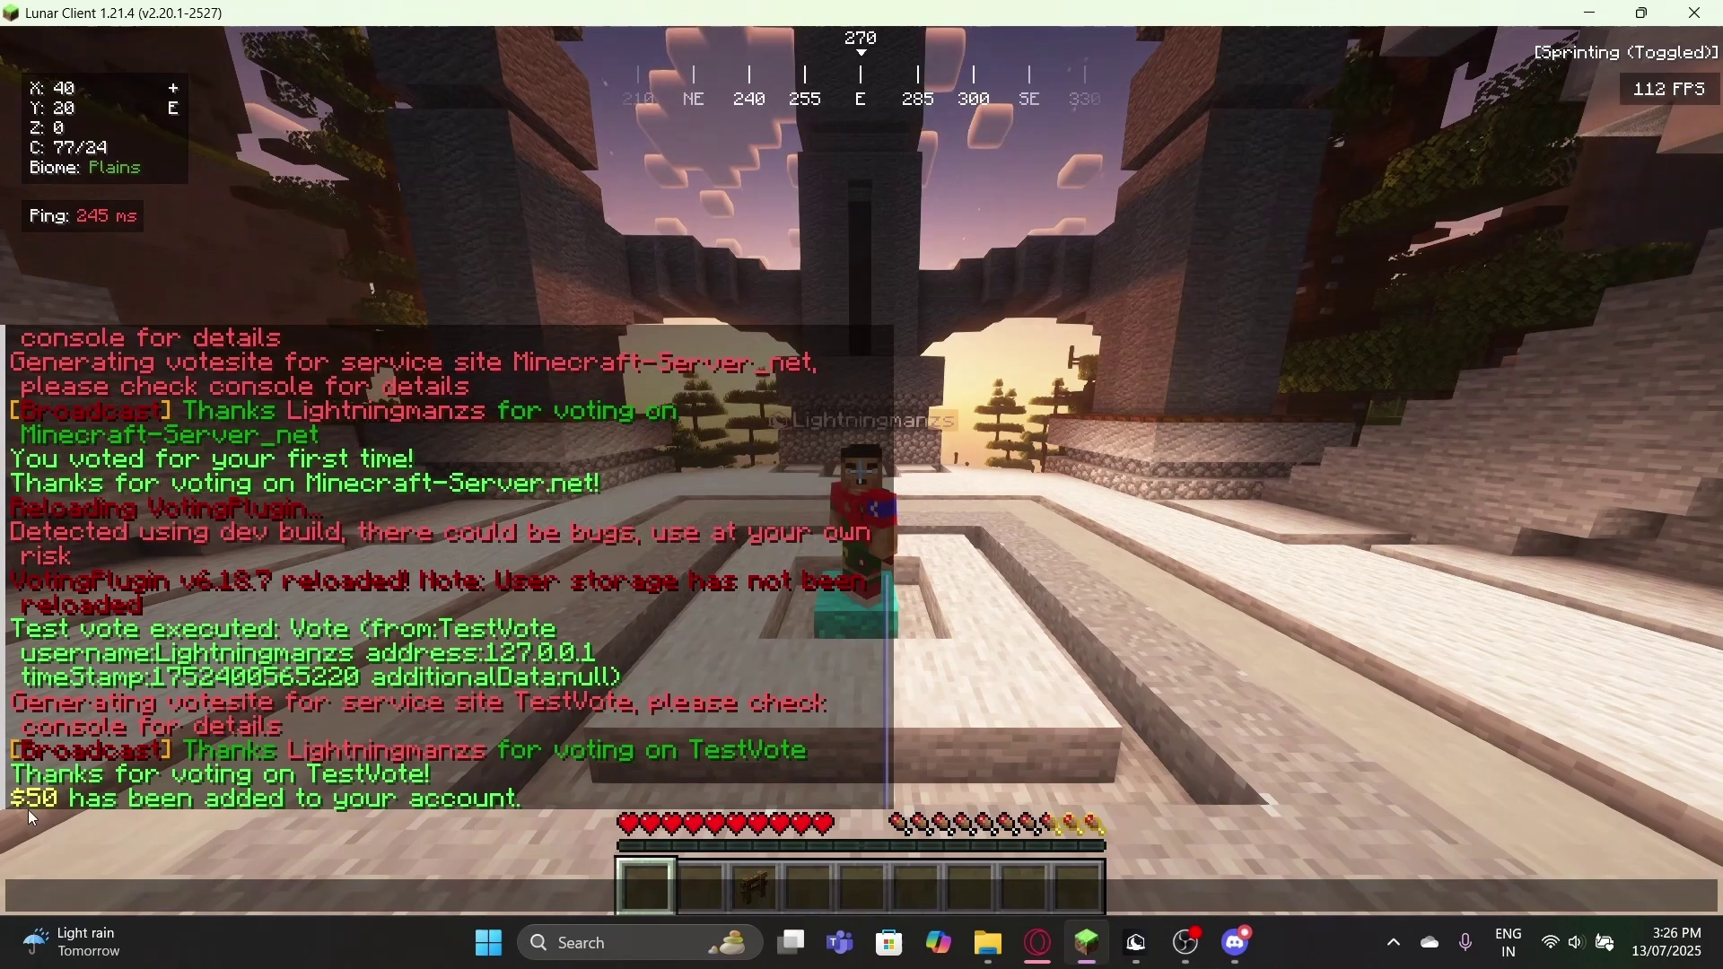
{"action": "left_click", "coordinate": [1036, 939]}
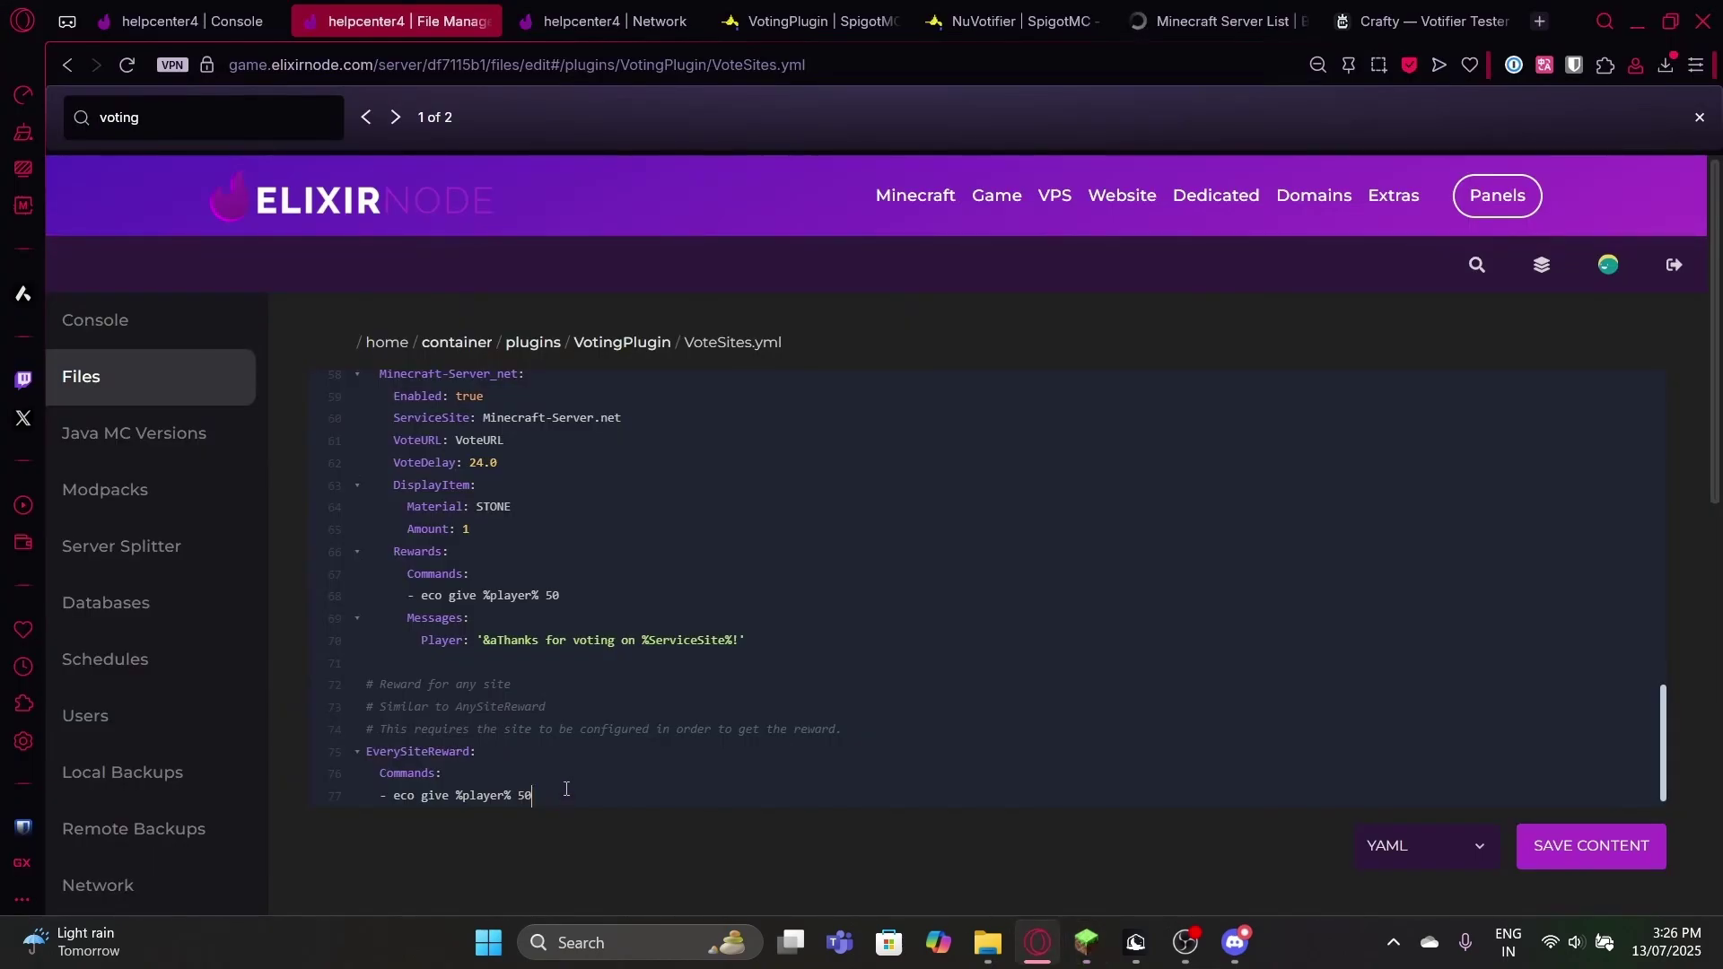
Step: Review the EverySiteReward 'eco give %player% 50' command in VoteSites.yml
{"action": "mouse_move", "coordinate": [566, 788]}
{"action": "left_mouse_down"}
{"action": "mouse_move", "coordinate": [192, 769]}
{"action": "mouse_move", "coordinate": [185, 753]}
{"action": "left_mouse_up"}
{"action": "left_click_drag", "start_coordinate": [559, 595], "coordinate": [276, 551]}
{"action": "scroll", "coordinate": [459, 762], "scroll_direction": "down", "scroll_amount": 1}
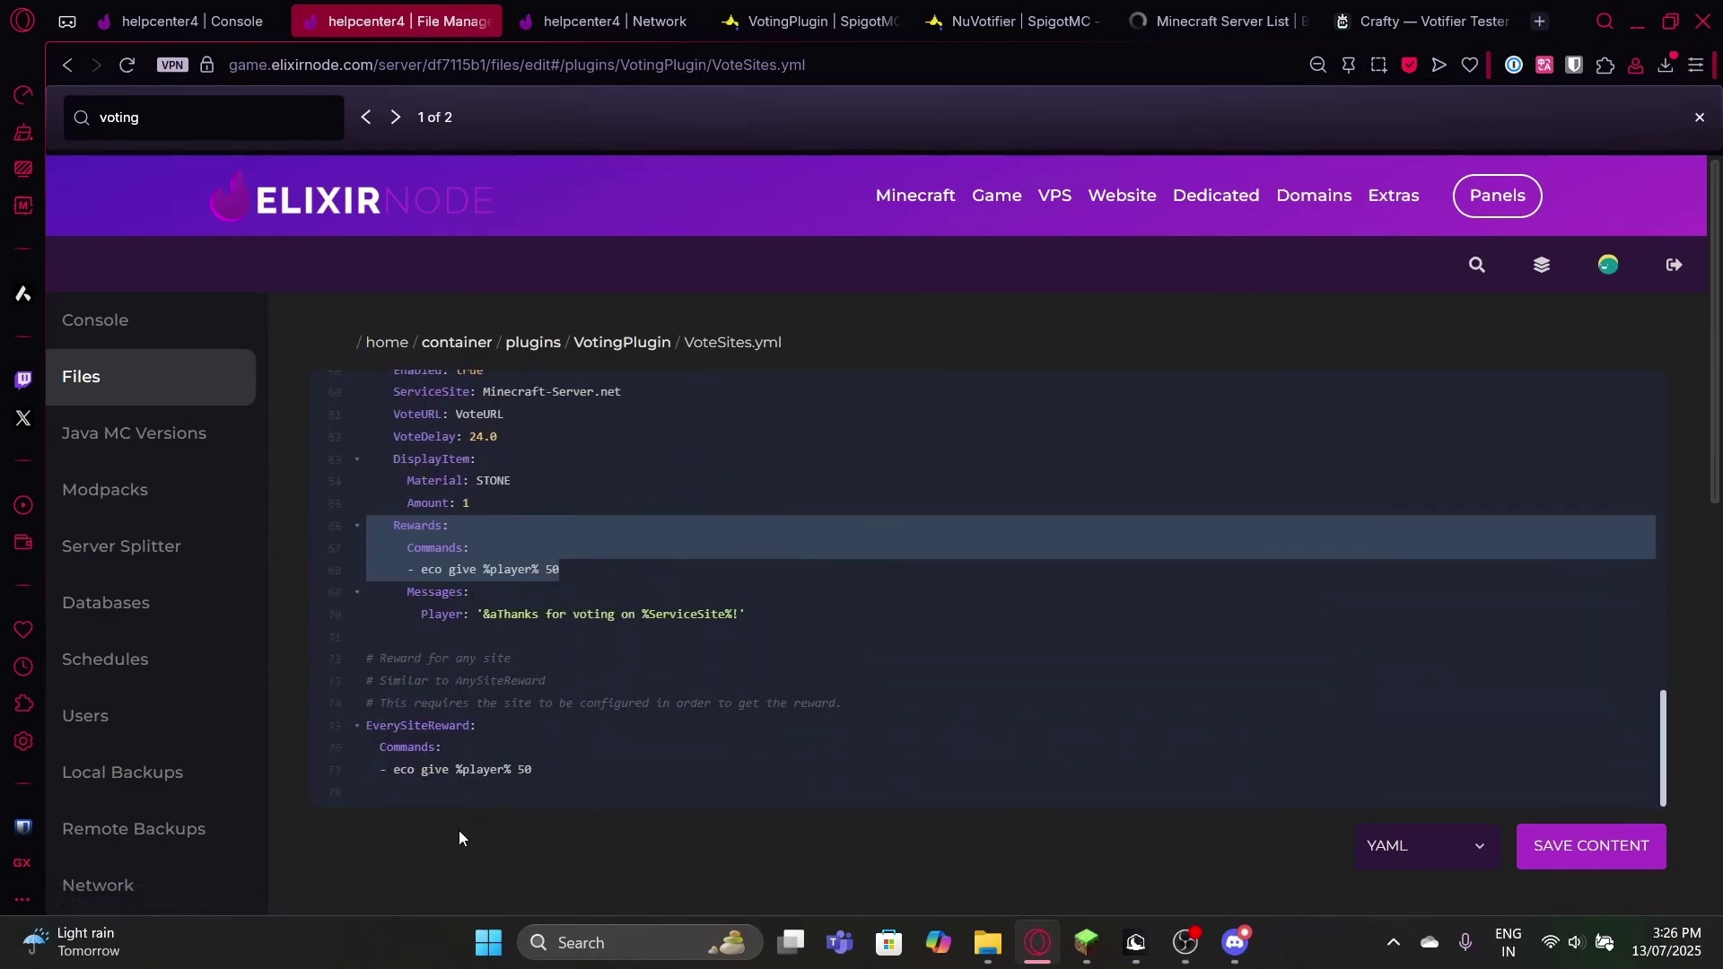
{"action": "left_click", "coordinate": [552, 769]}
Step: Open SpecialRewards.yml and inspect the '20' milestone reward block
{"action": "left_click", "coordinate": [633, 342]}
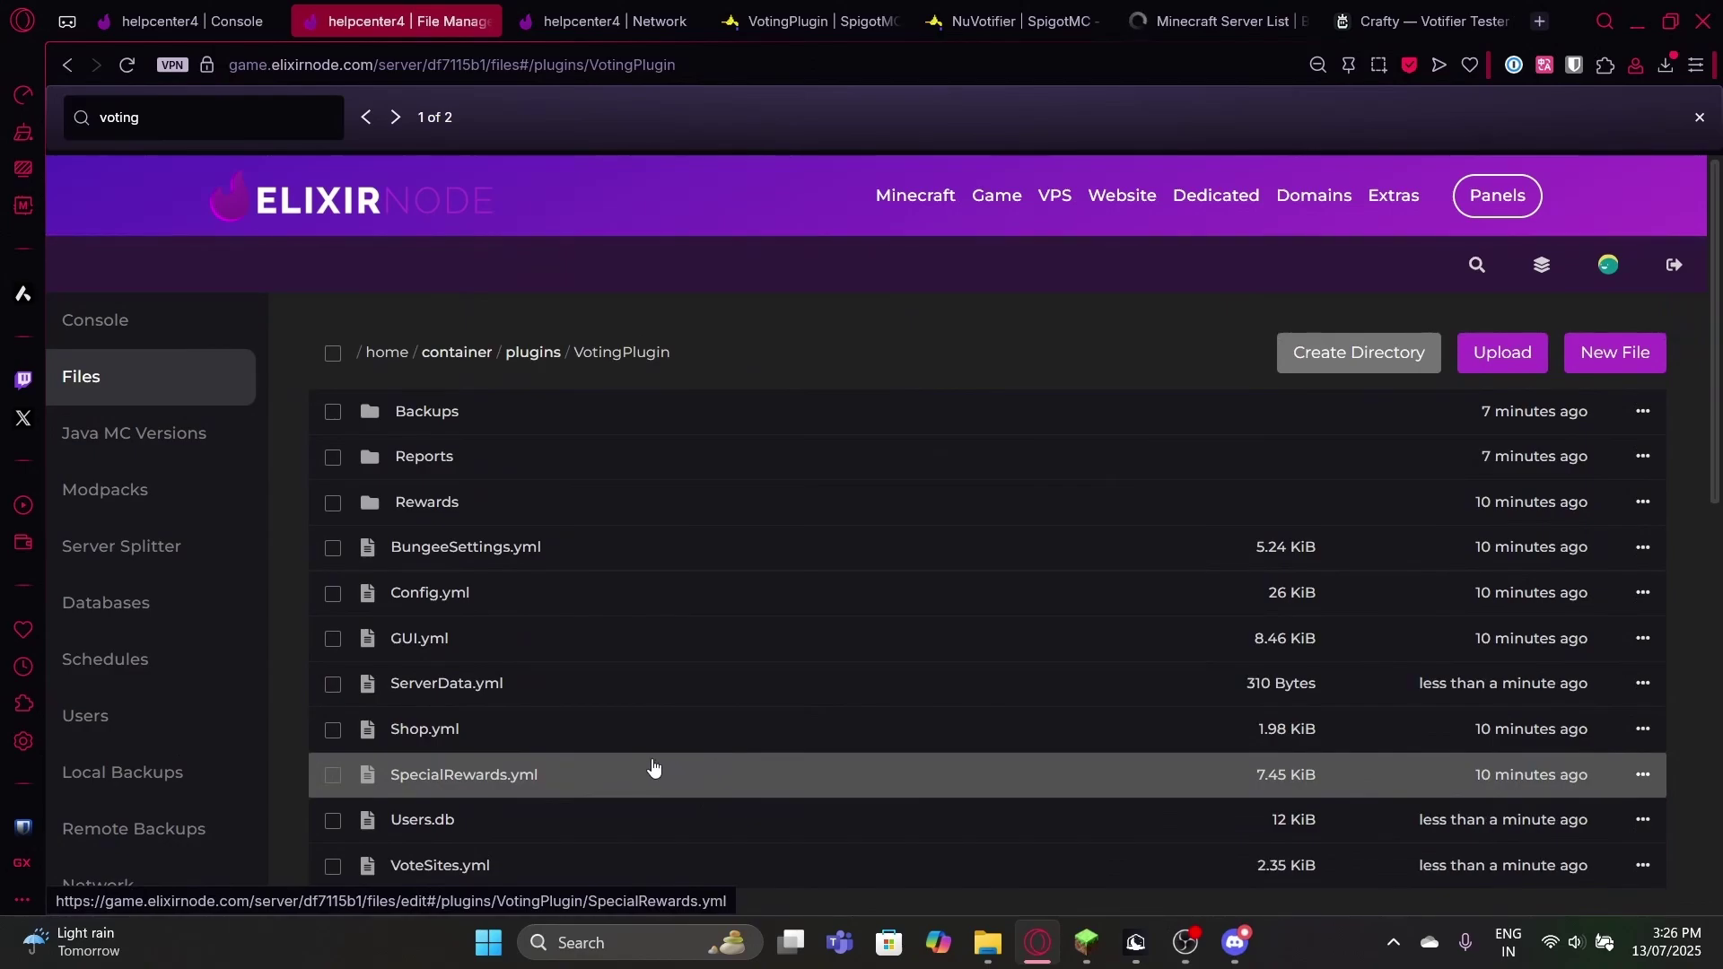
{"action": "left_click", "coordinate": [493, 783]}
{"action": "scroll", "coordinate": [1622, 432], "scroll_direction": "down", "scroll_amount": 5}
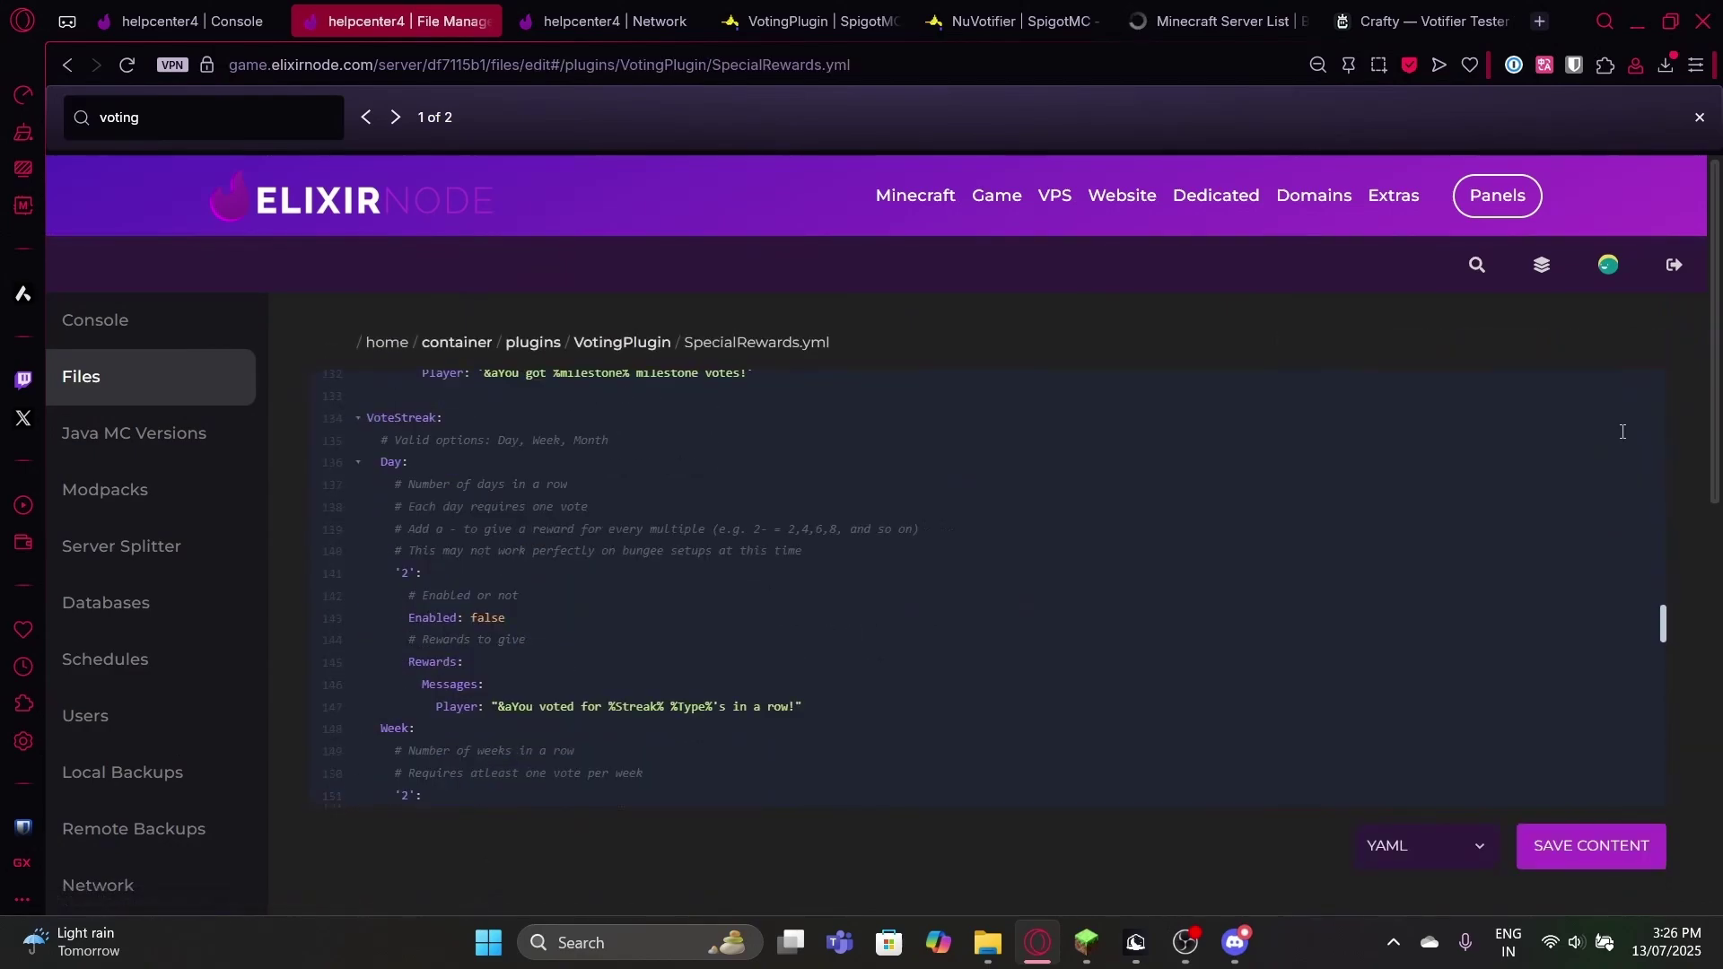
{"action": "scroll", "coordinate": [510, 553], "scroll_direction": "up", "scroll_amount": 4}
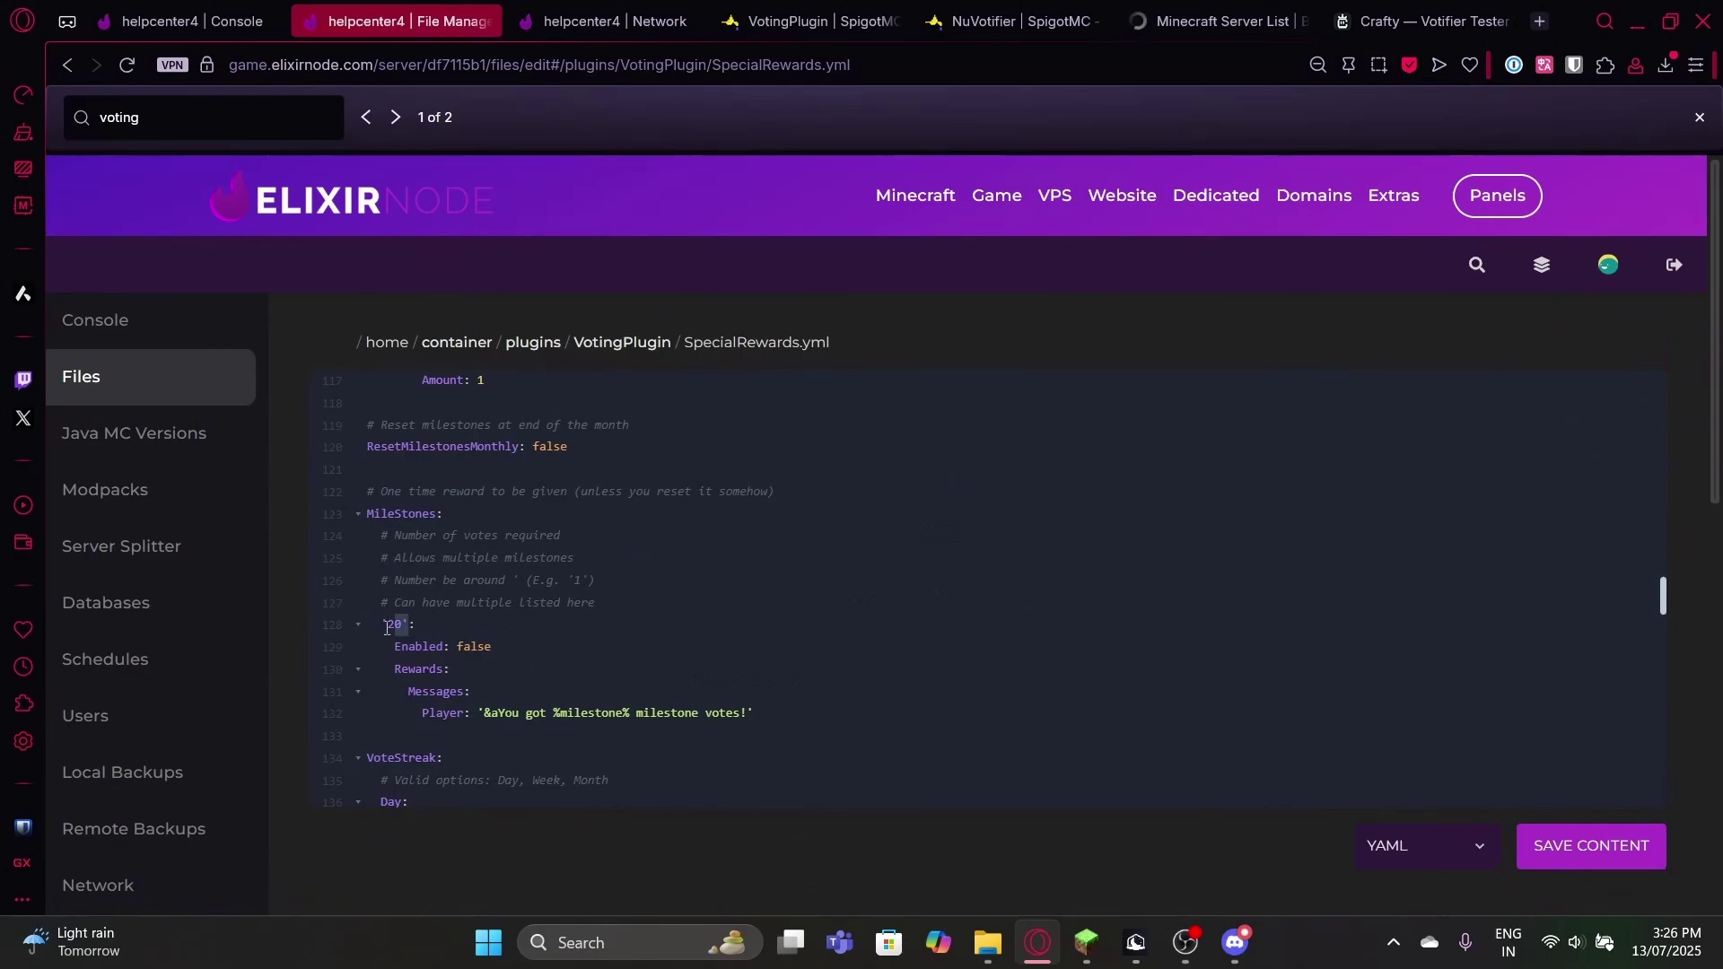
{"action": "left_click_drag", "start_coordinate": [387, 627], "coordinate": [378, 627]}
{"action": "left_click_drag", "start_coordinate": [828, 724], "coordinate": [114, 635]}
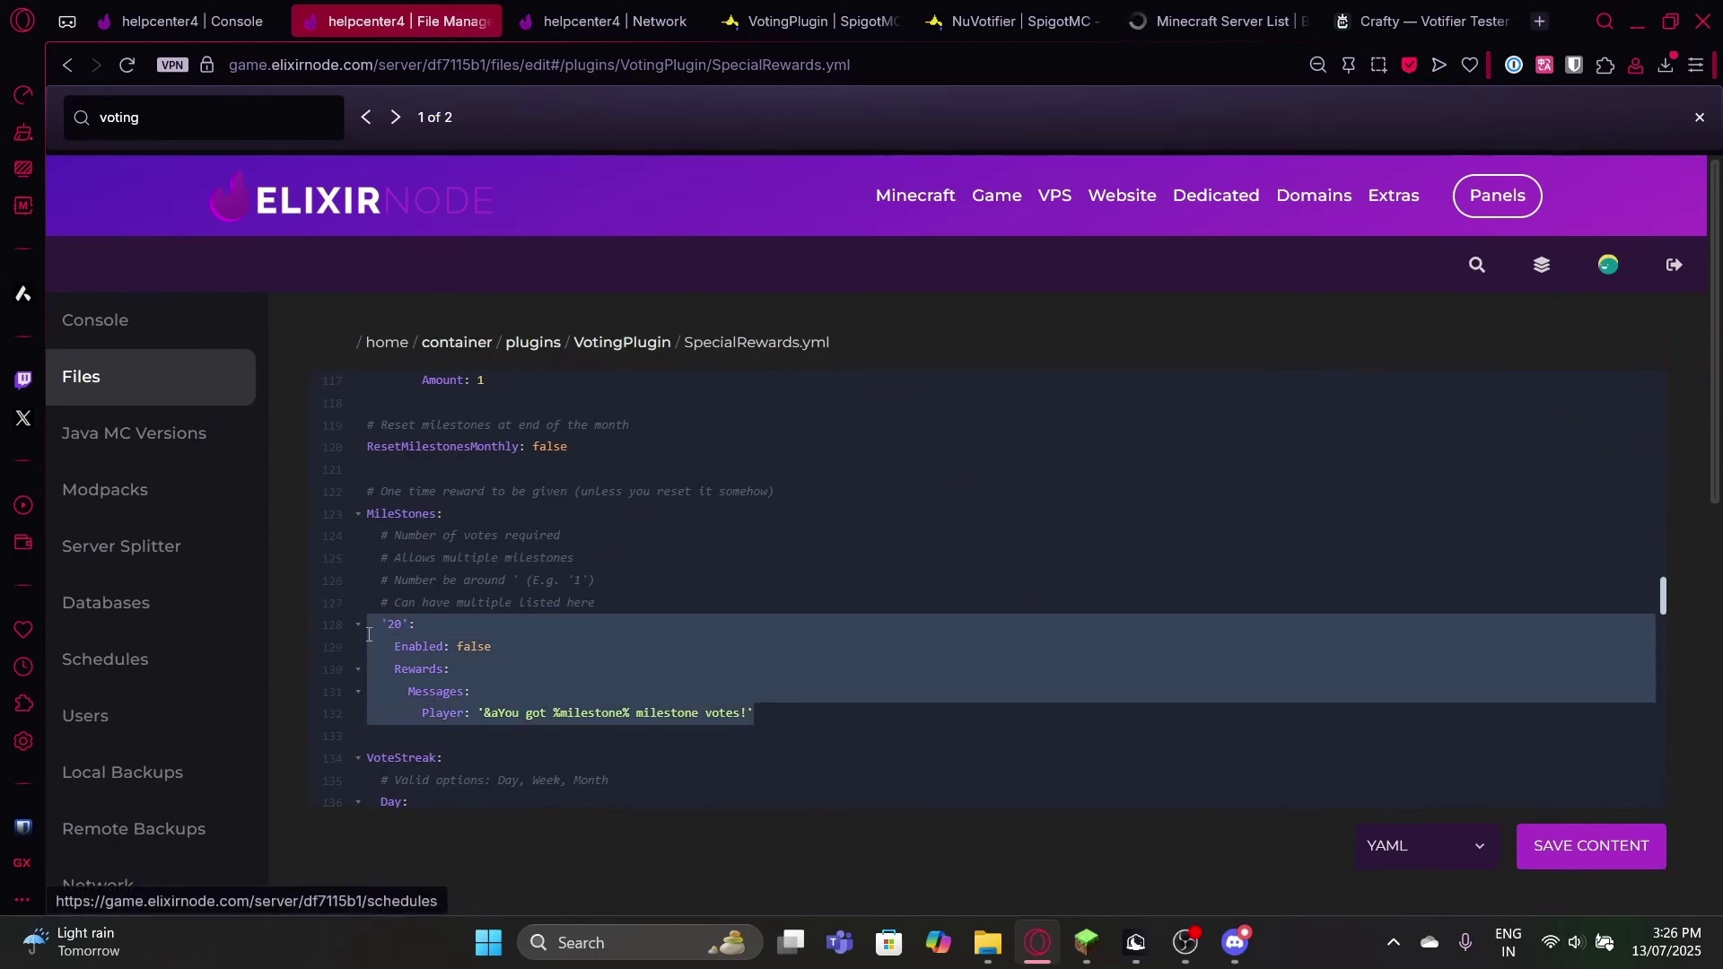
{"action": "scroll", "coordinate": [762, 593], "scroll_direction": "down", "scroll_amount": 5}
{"action": "scroll", "coordinate": [538, 557], "scroll_direction": "up", "scroll_amount": 2}
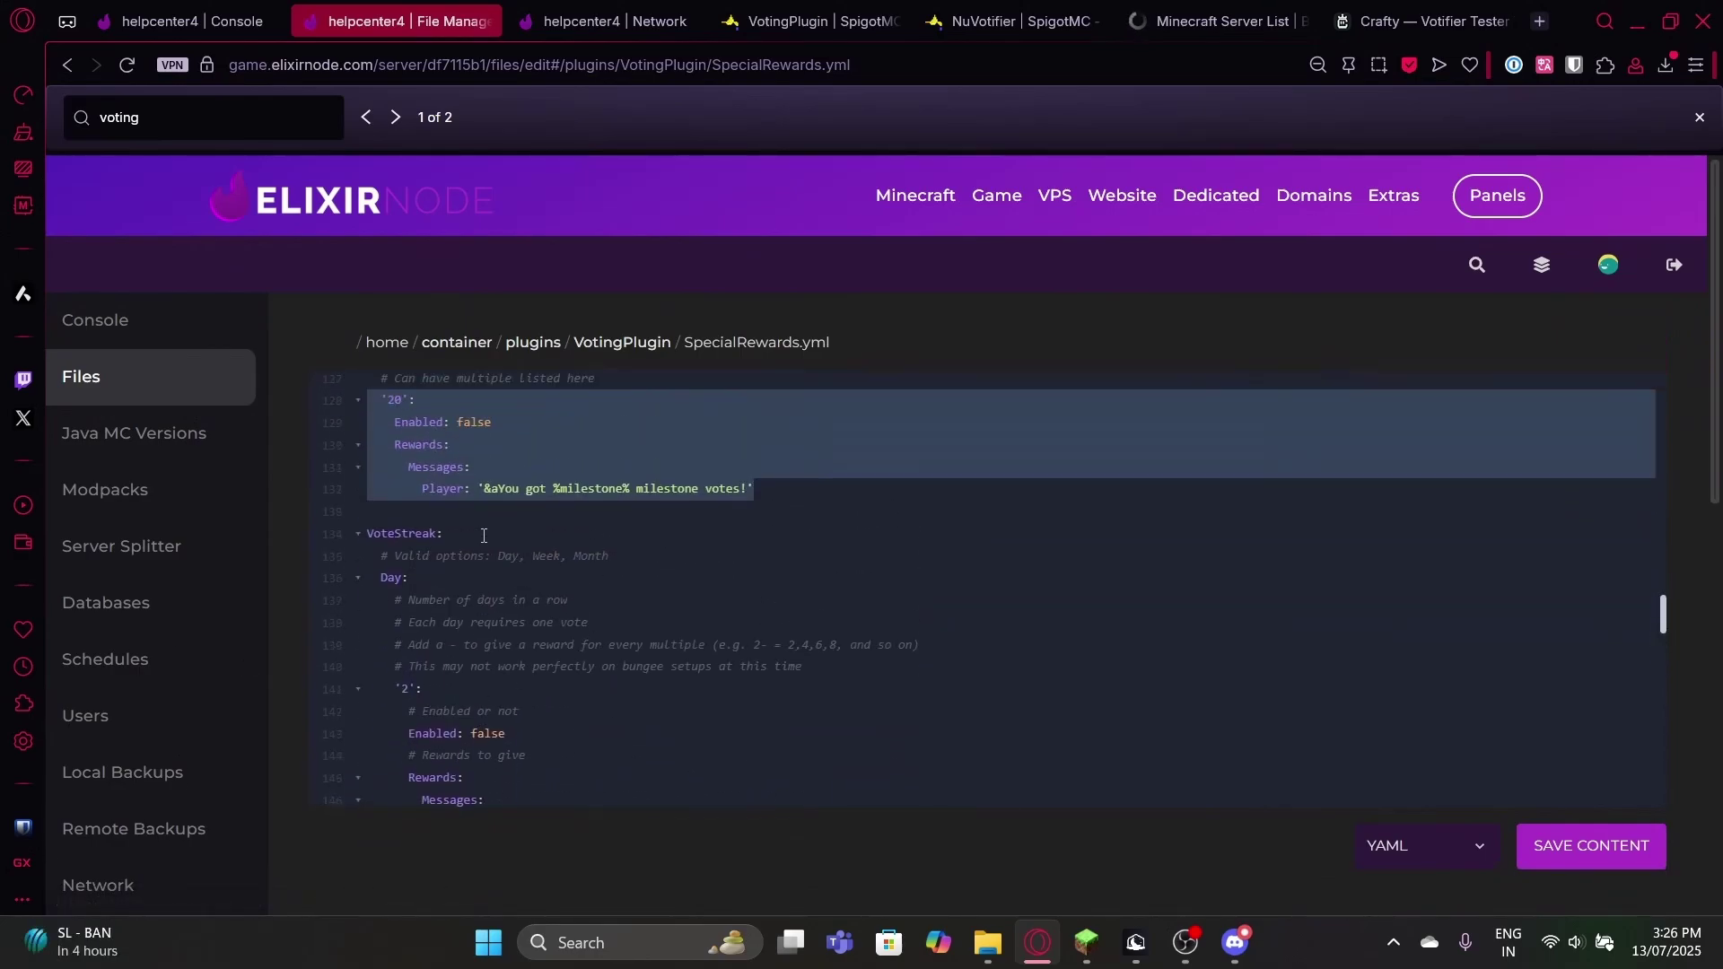
{"action": "left_click", "coordinate": [485, 539]}
{"action": "scroll", "coordinate": [509, 547], "scroll_direction": "down", "scroll_amount": 2}
{"action": "scroll", "coordinate": [508, 547], "scroll_direction": "down", "scroll_amount": 10}
Step: Look over the MonthlyAwards first-place reward, then return to Minecraft
{"action": "left_click_drag", "start_coordinate": [911, 495], "coordinate": [314, 460]}
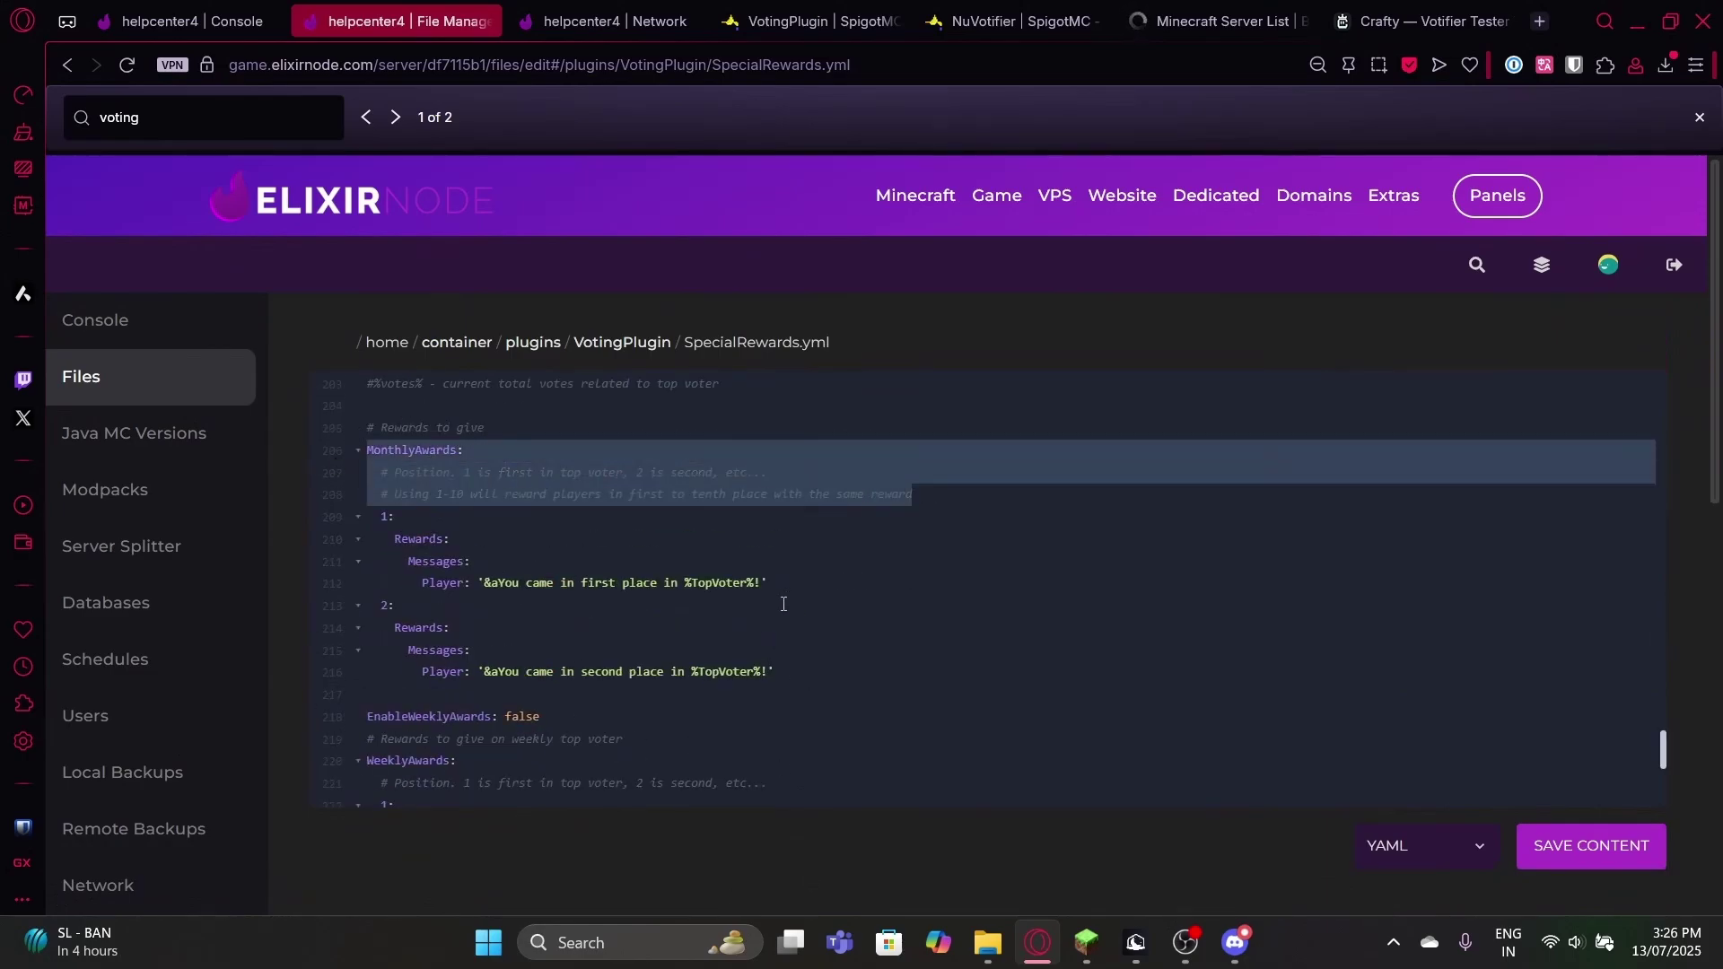
{"action": "left_click_drag", "start_coordinate": [768, 583], "coordinate": [397, 511]}
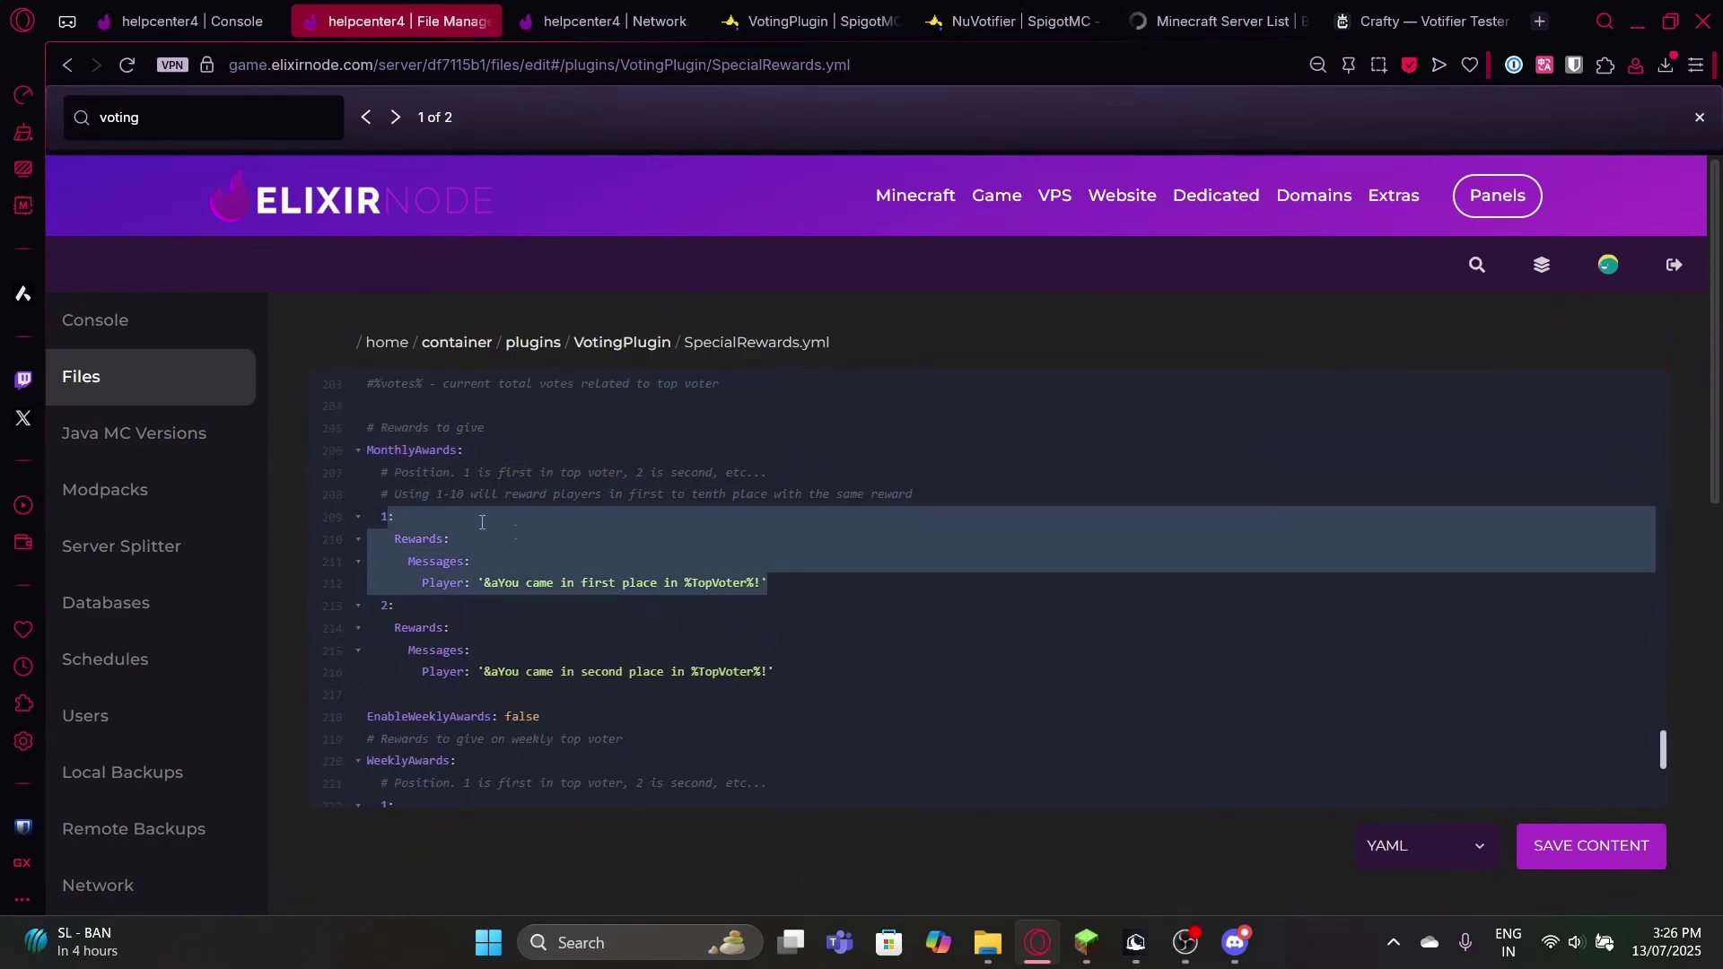
{"action": "left_click", "coordinate": [524, 565]}
{"action": "key", "text": "alt+Tab"}
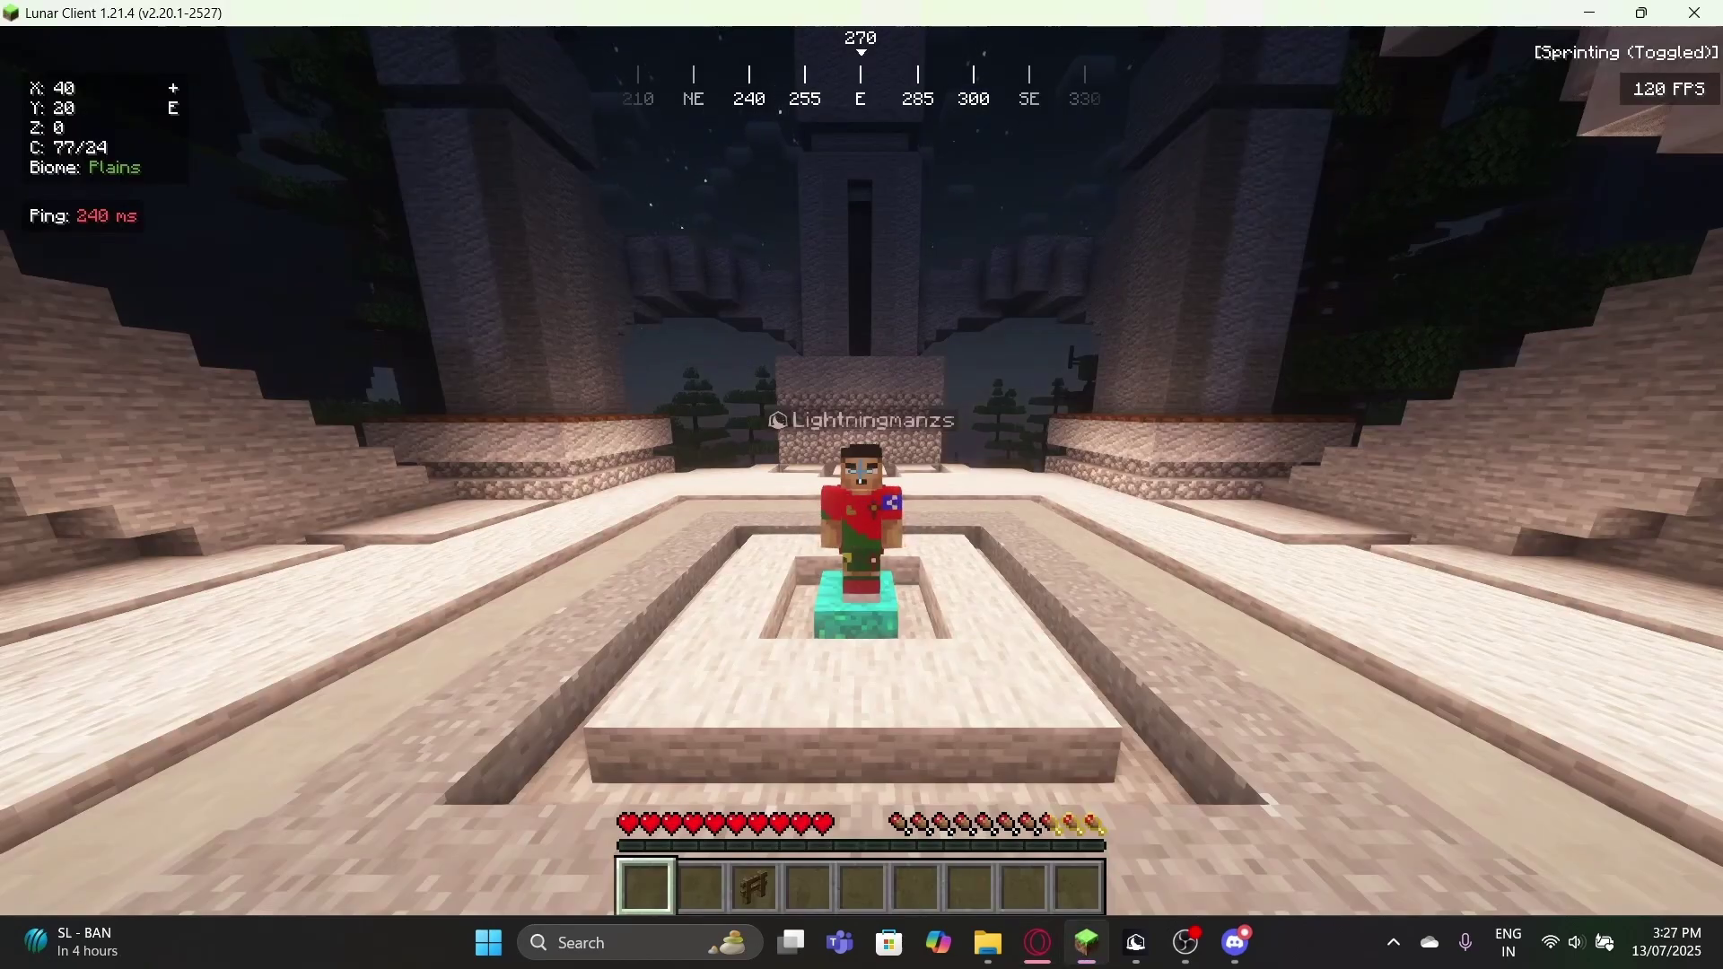
{"action": "mouse_move", "coordinate": [861, 484]}
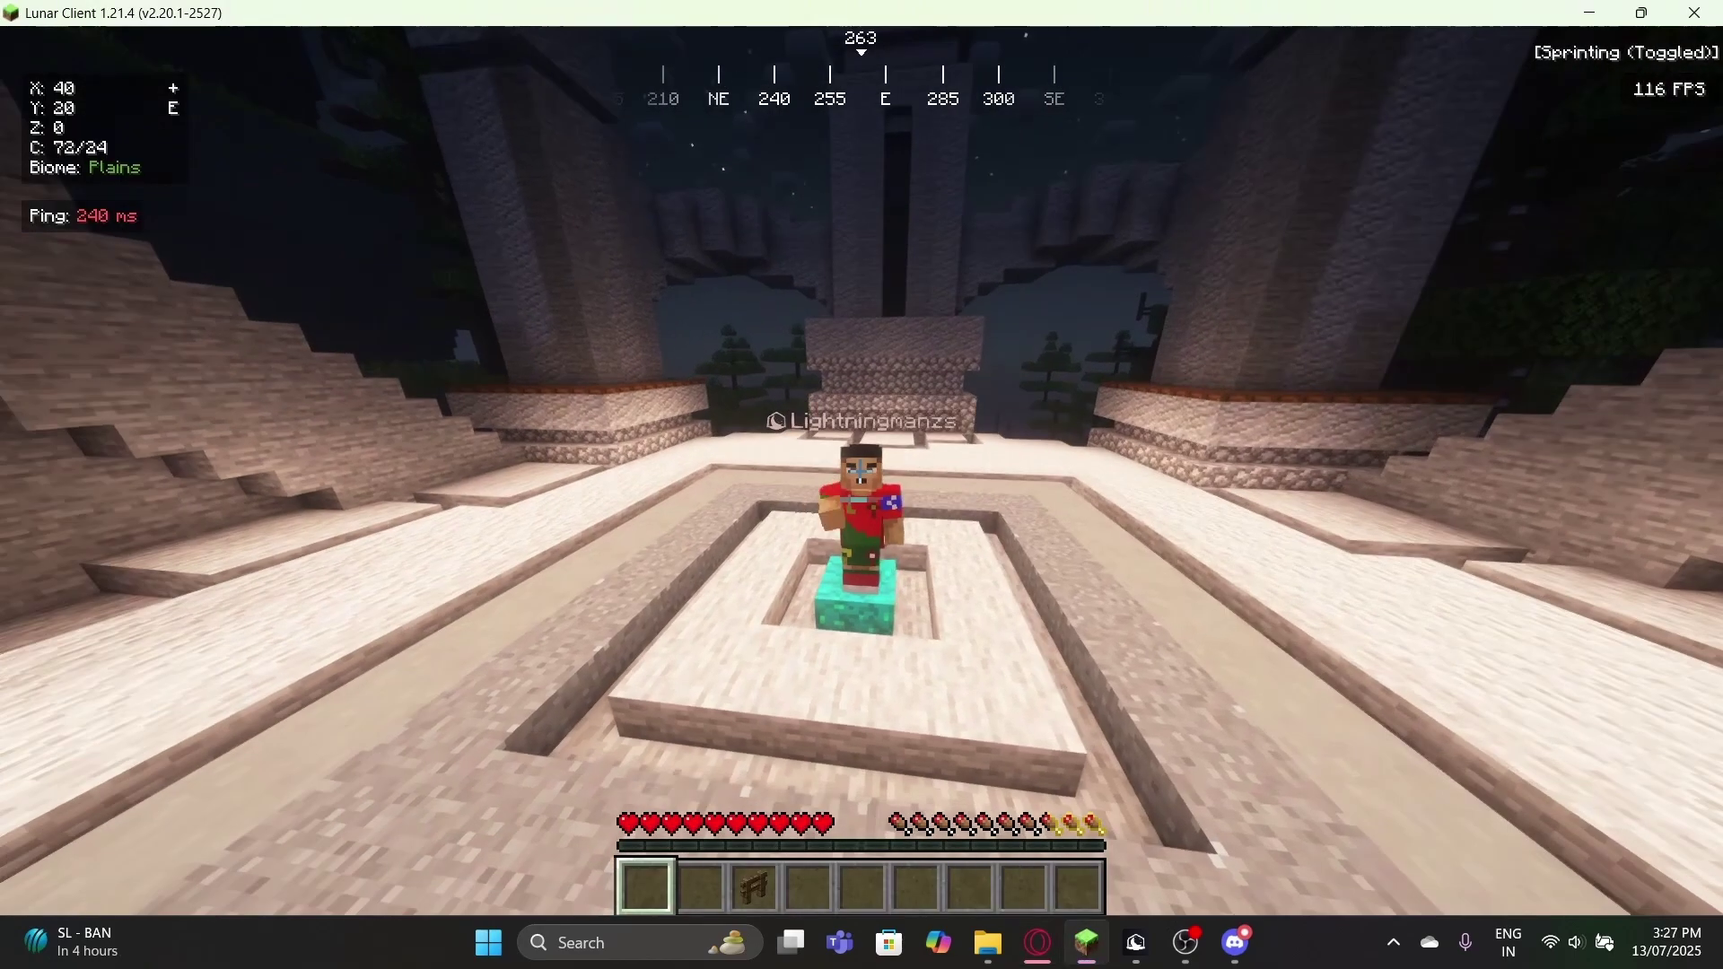